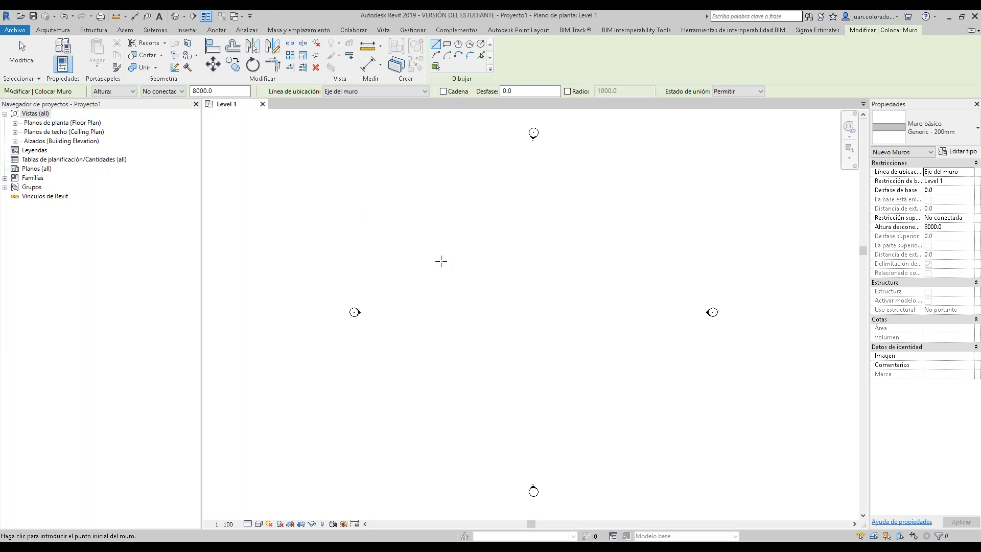
# - Draw a horizontal Generic - 200mm wall about 6000 mm long and a wall about 7000 mm long down from its end
pyautogui.click(428, 263)
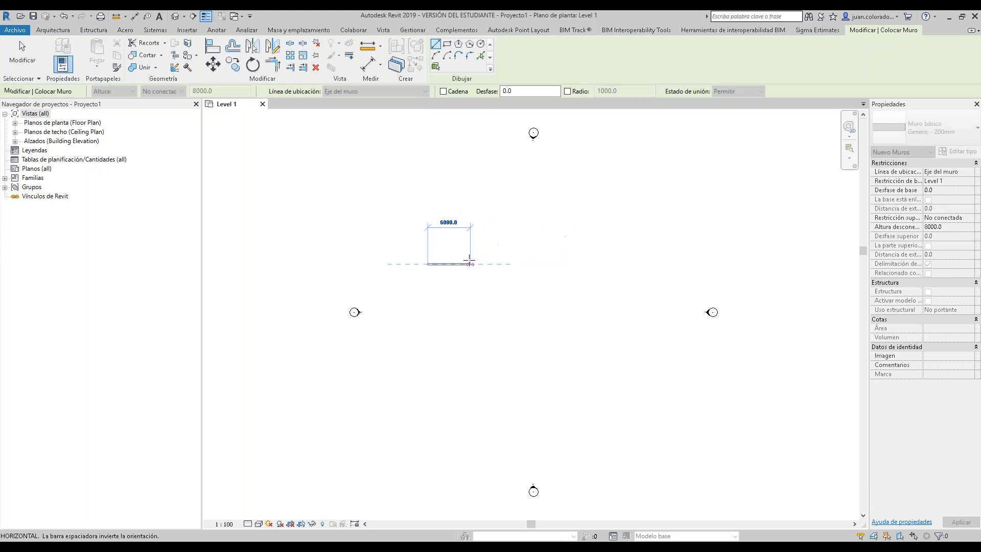
pyautogui.click(469, 263)
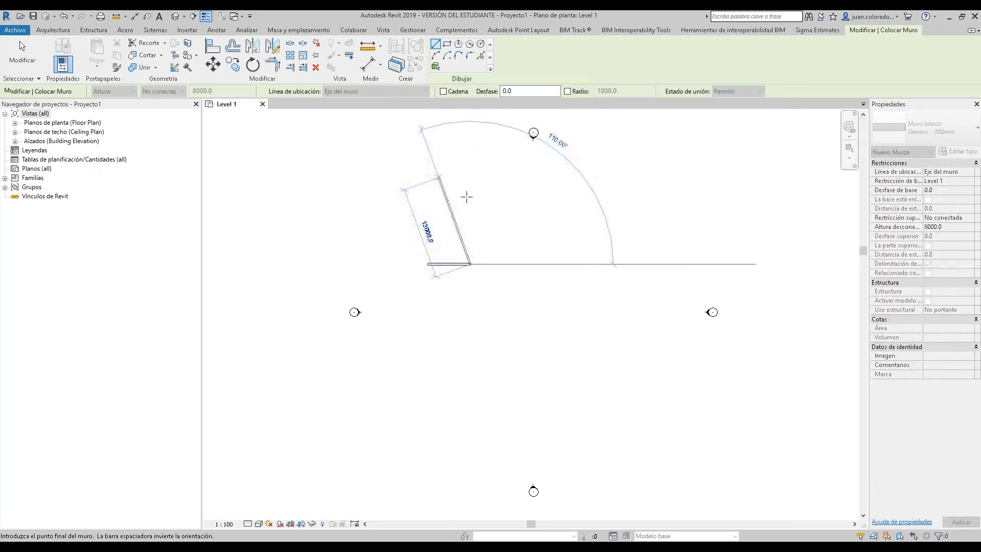
pyautogui.click(471, 313)
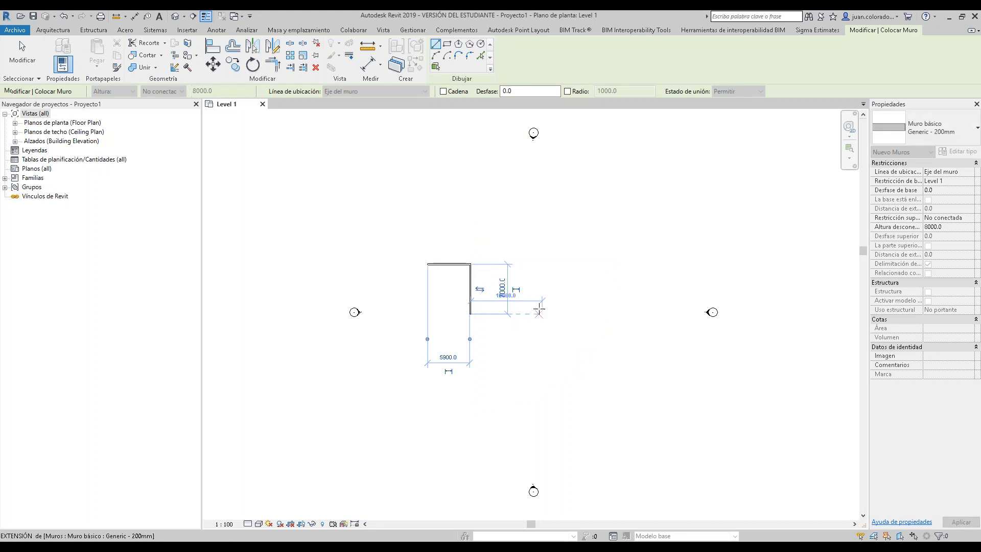
pyautogui.click(535, 313)
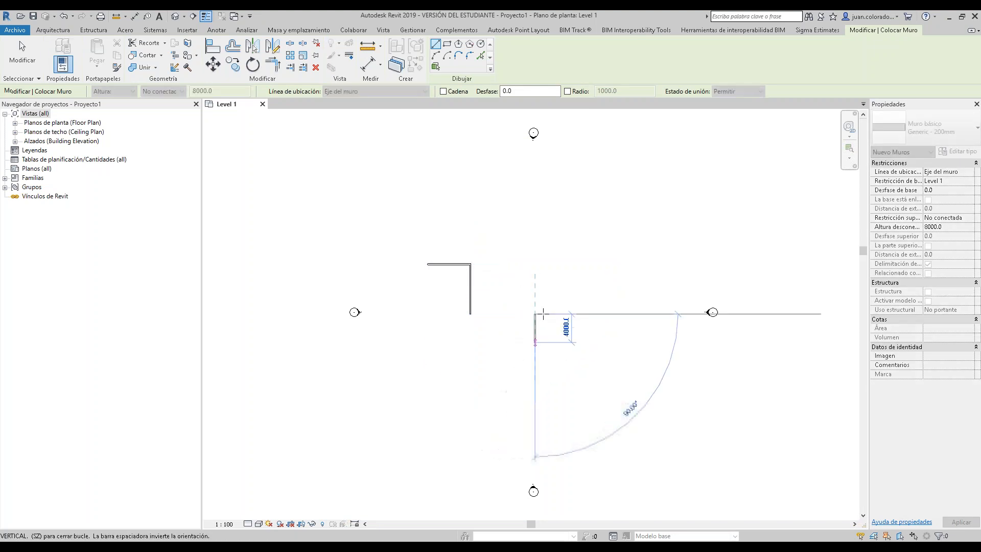
pyautogui.press('Escape')
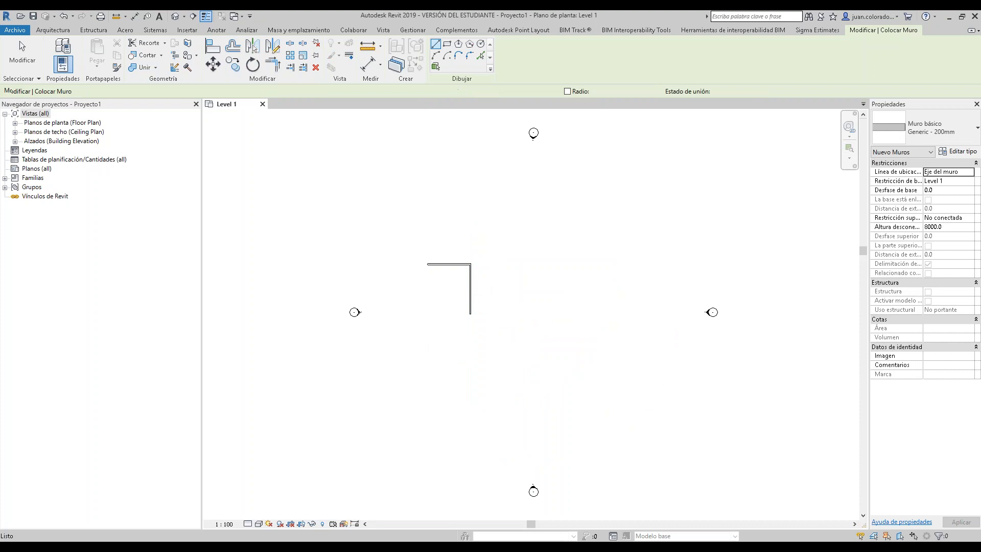
# - Enable chained drawing and close the L-shaped outline with walls of about 9000, 7000, 15000 and 14000 mm
pyautogui.click(452, 94)
pyautogui.click(470, 313)
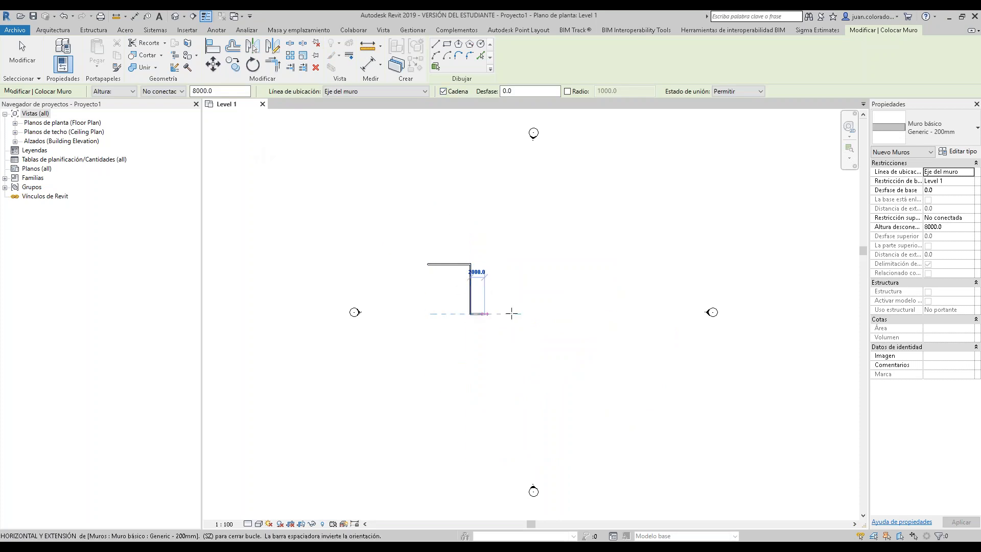
pyautogui.click(535, 314)
pyautogui.click(534, 364)
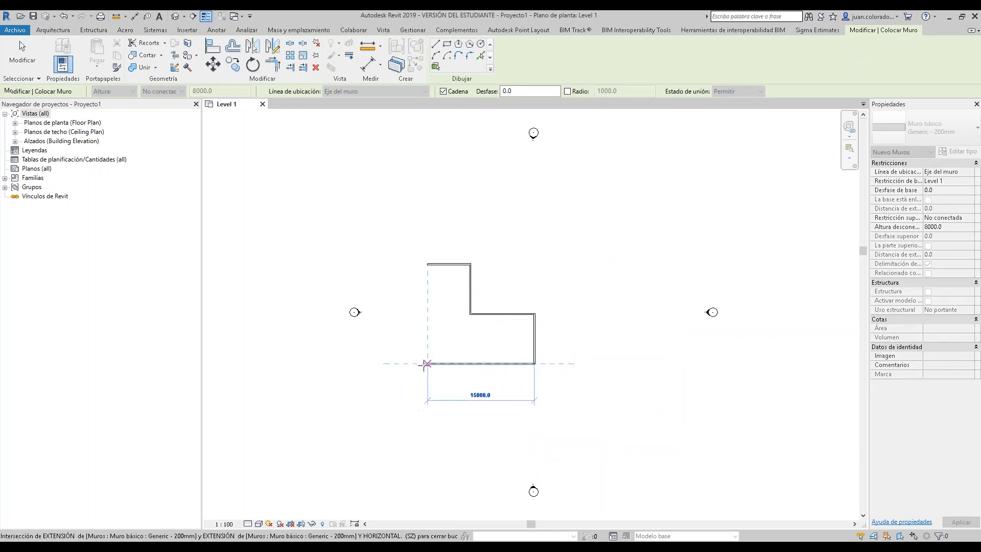
pyautogui.click(427, 364)
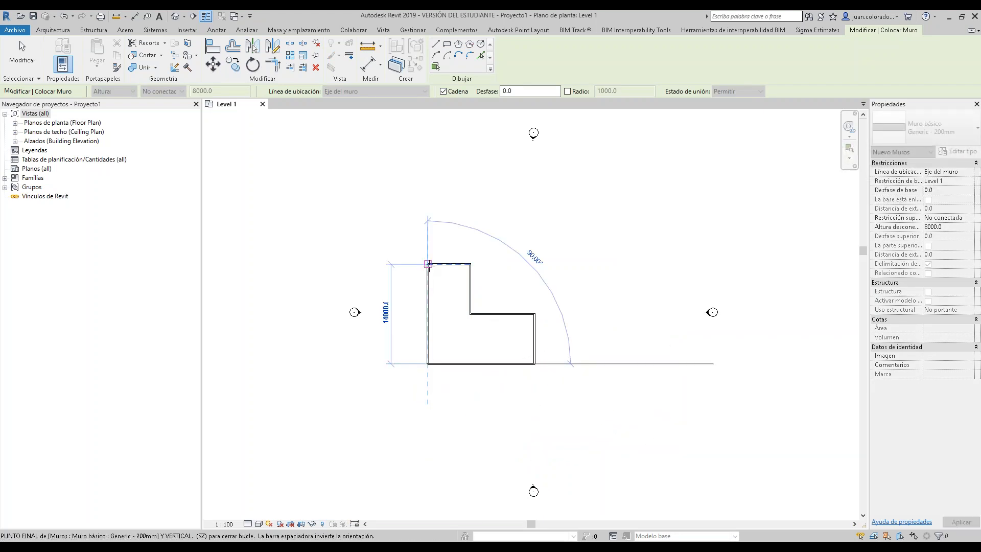
pyautogui.click(428, 264)
pyautogui.press('Escape')
pyautogui.press('Escape')
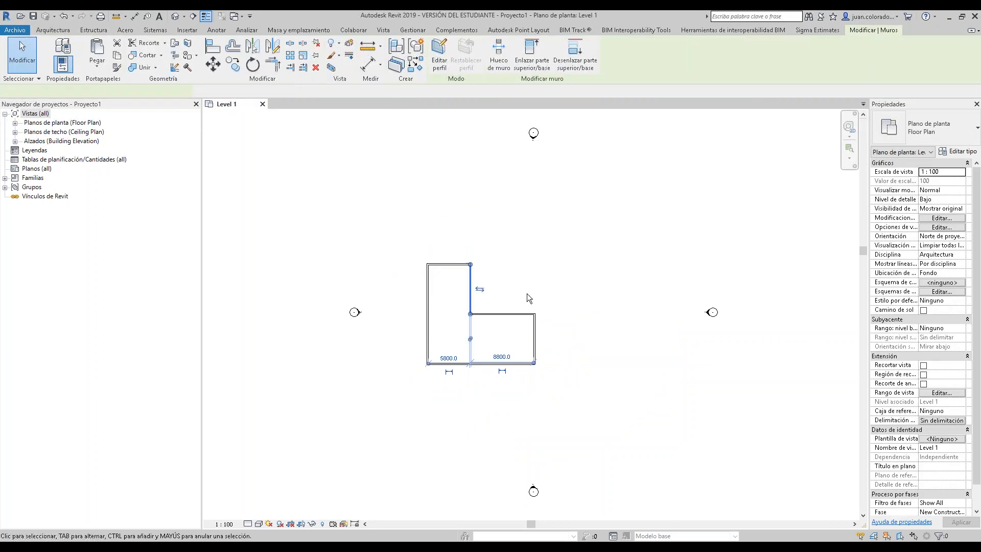
# - Try to set the upper arm's inside width to 3 by moving its inner vertical wall
pyautogui.scroll(2, 480, 344)
pyautogui.moveTo(508, 300); pyautogui.dragTo(531, 320, button='middle')
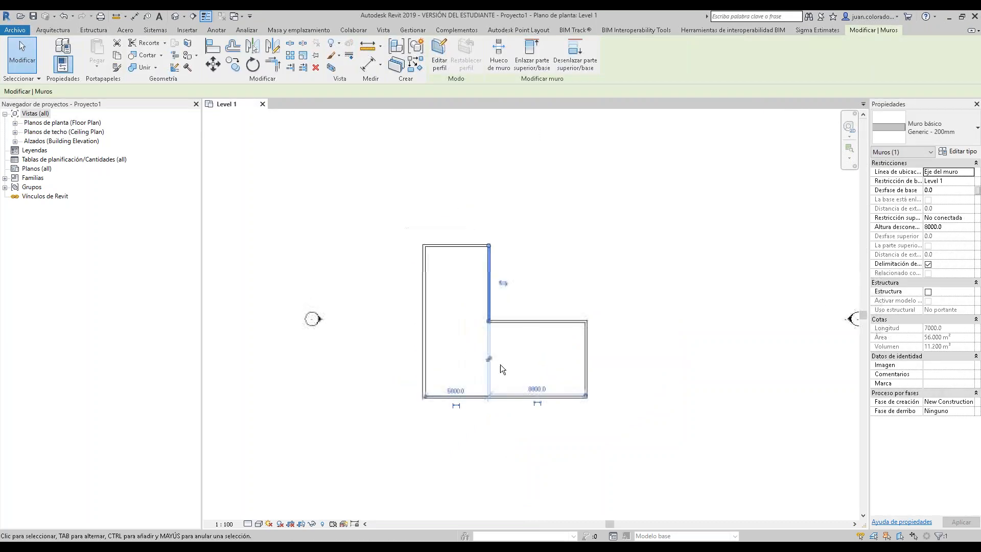
pyautogui.scroll(1, 500, 364)
pyautogui.click(442, 400)
pyautogui.write('3')
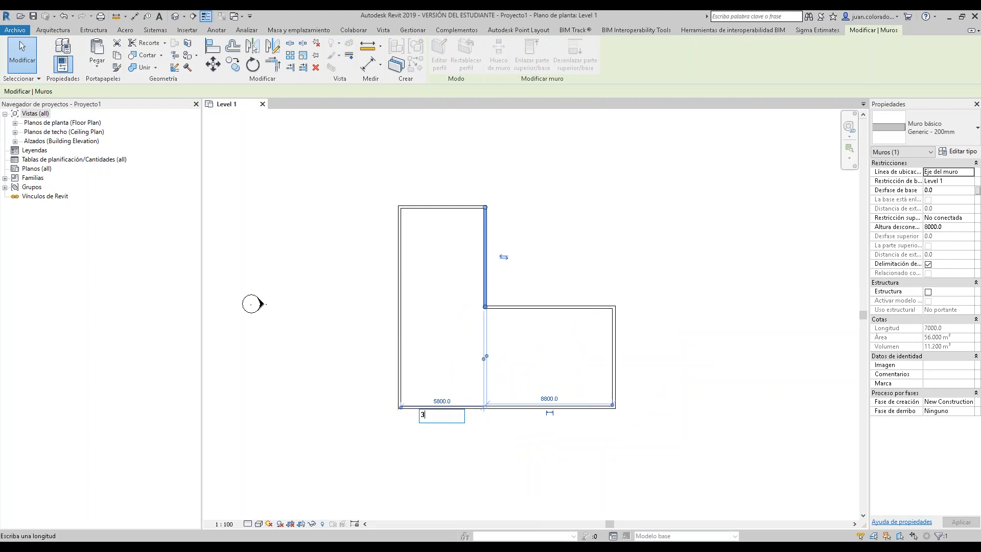
pyautogui.press('Return')
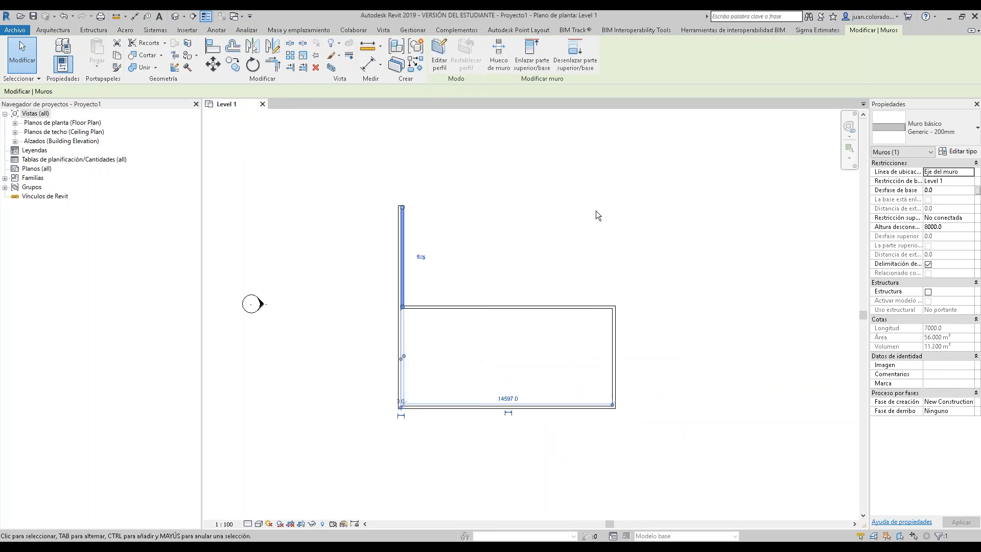
pyautogui.hotkey('ctrl', 'z')
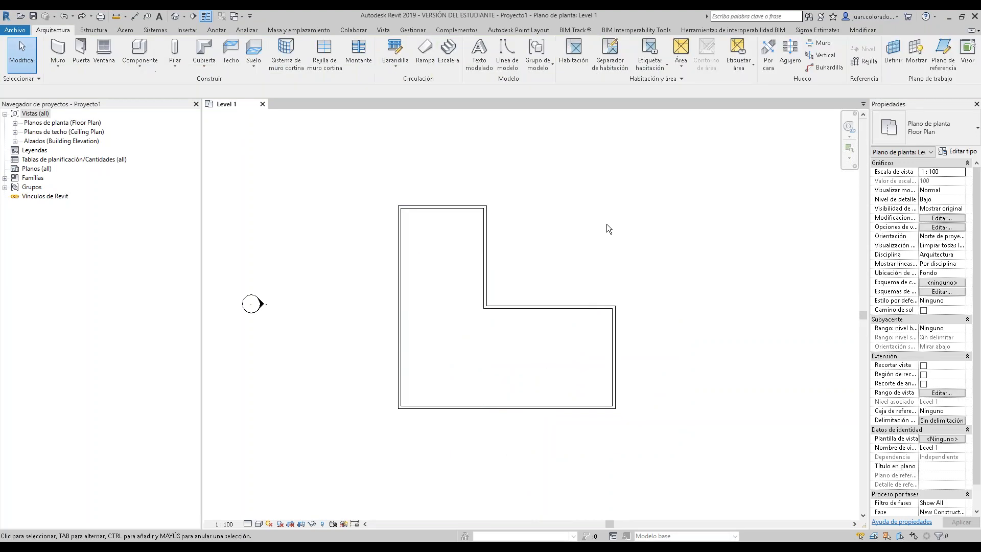
# - Set the project's length units to metres with the m unit symbol
pyautogui.press('u')
pyautogui.press('n')
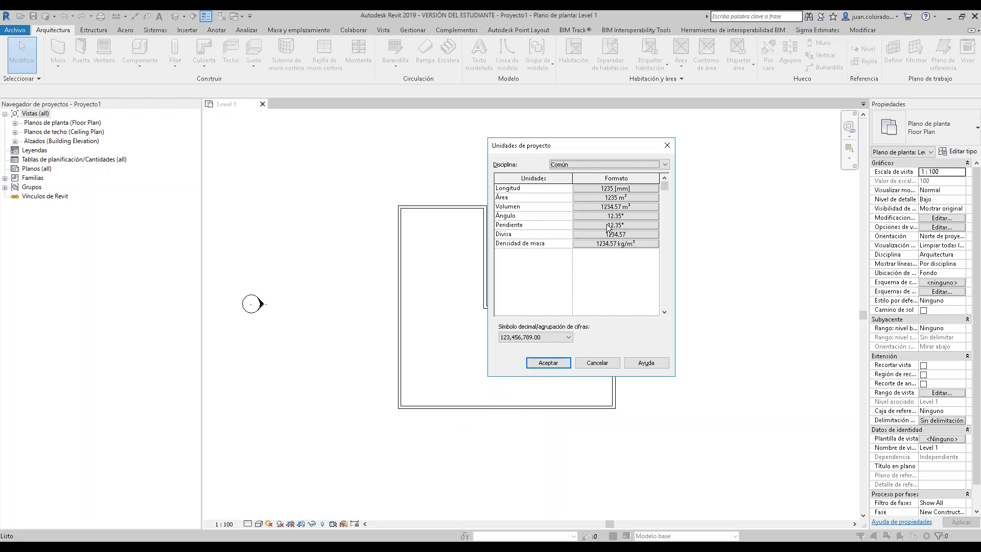
pyautogui.click(629, 192)
pyautogui.click(296, 151)
pyautogui.click(314, 188)
pyautogui.click(256, 177)
pyautogui.click(256, 200)
pyautogui.click(258, 201)
pyautogui.click(262, 217)
pyautogui.click(302, 281)
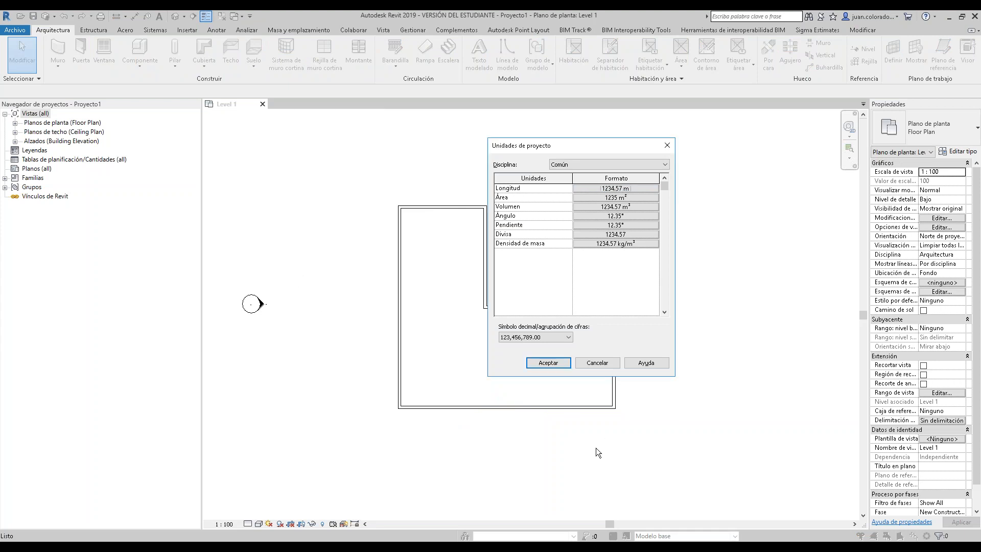
pyautogui.click(638, 364)
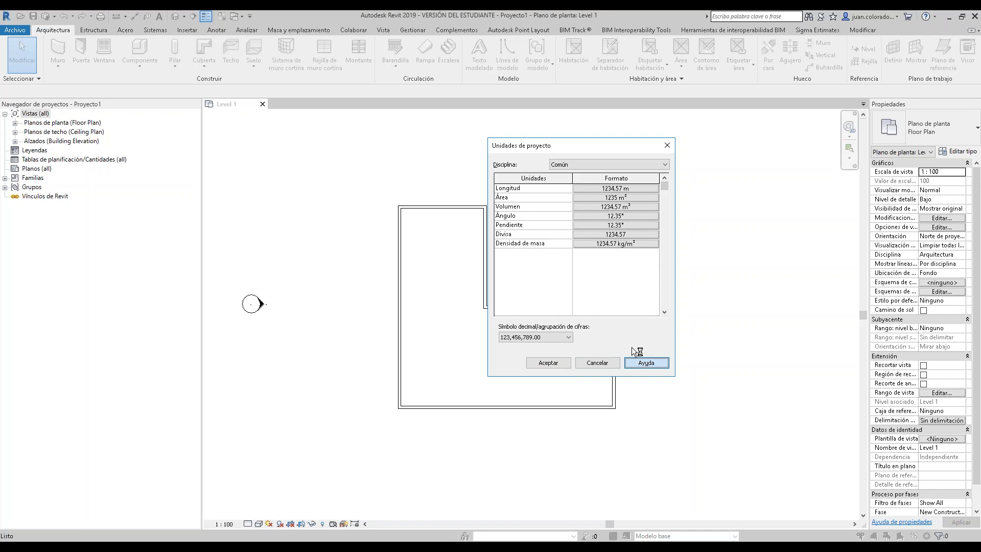
pyautogui.click(552, 364)
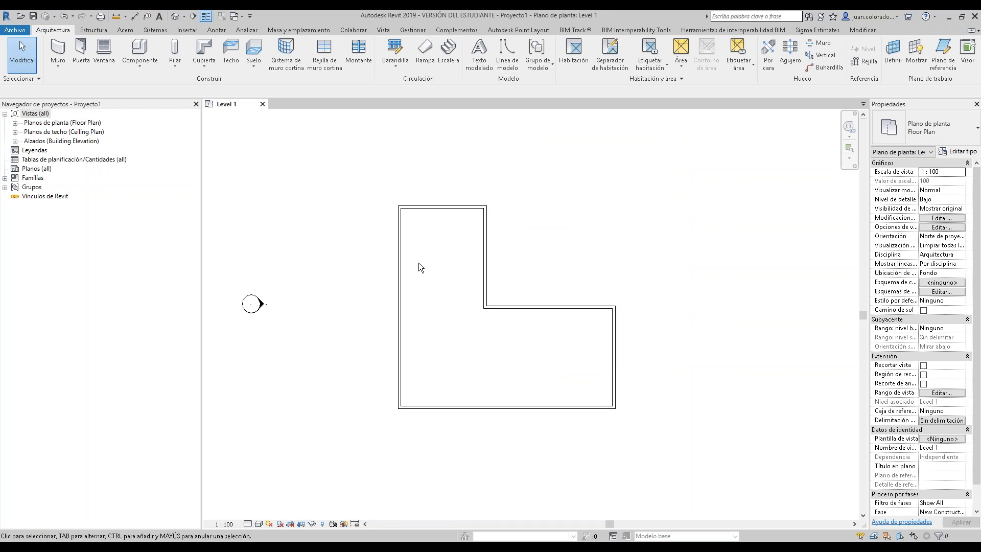
# - Move the long left wall so the upper arm's inside width is 3 m
pyautogui.click(399, 273)
pyautogui.click(442, 154)
pyautogui.write('3')
pyautogui.press('Return')
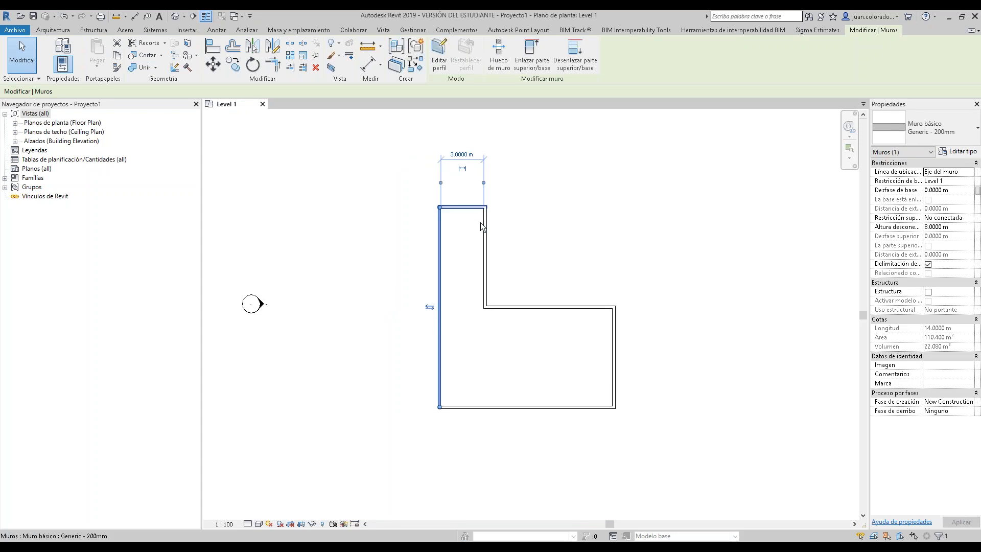
# - Move the uppermost wall to 3 m from the inner horizontal wall
pyautogui.click(475, 208)
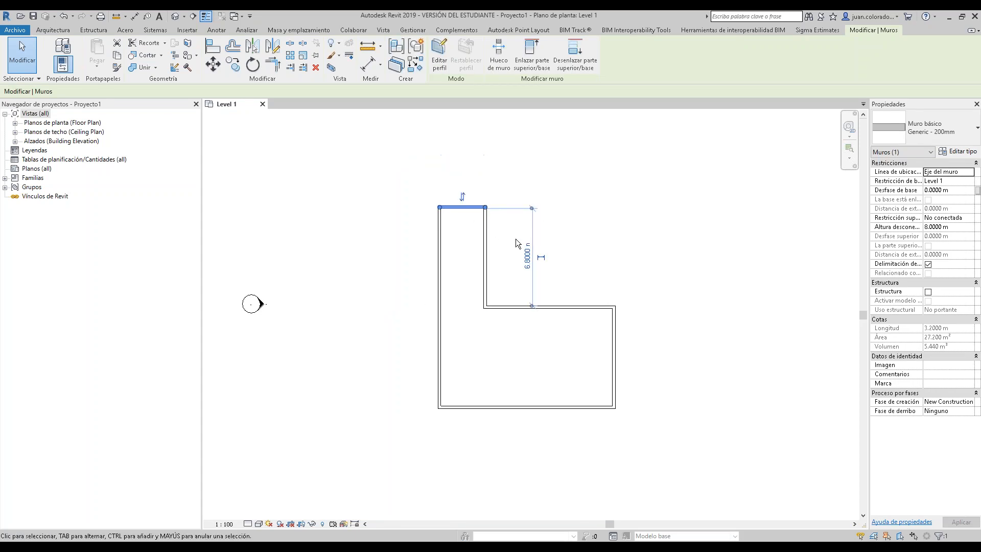
pyautogui.click(528, 255)
pyautogui.write('3')
pyautogui.press('Return')
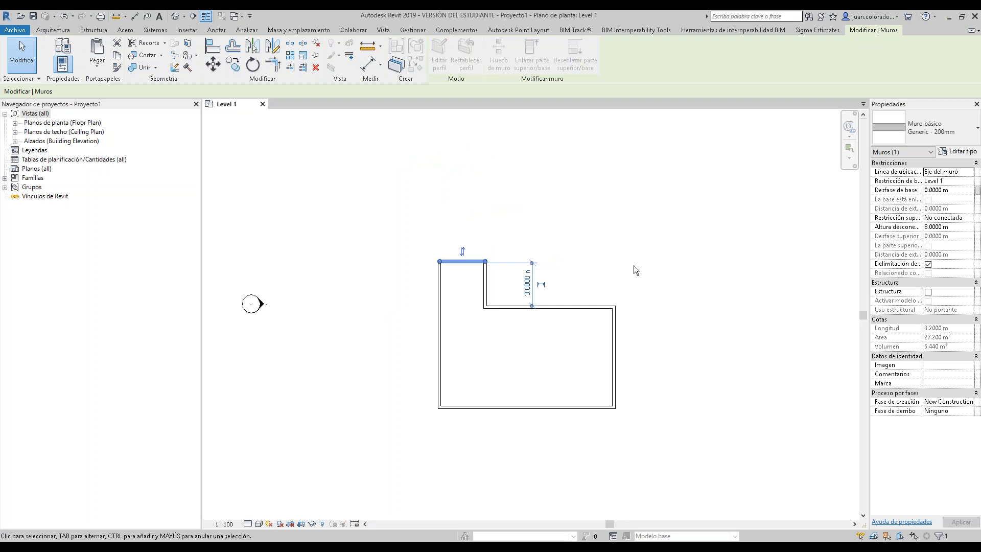
# - Move the inner horizontal wall so the lower arm's inside depth is 4 m
pyautogui.click(553, 306)
pyautogui.click(657, 358)
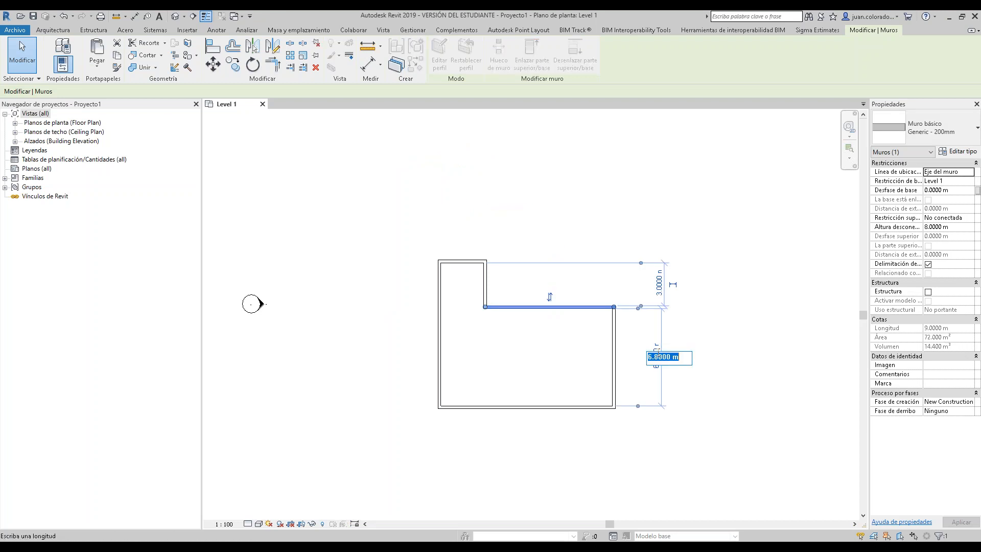
pyautogui.write('4')
pyautogui.press('Return')
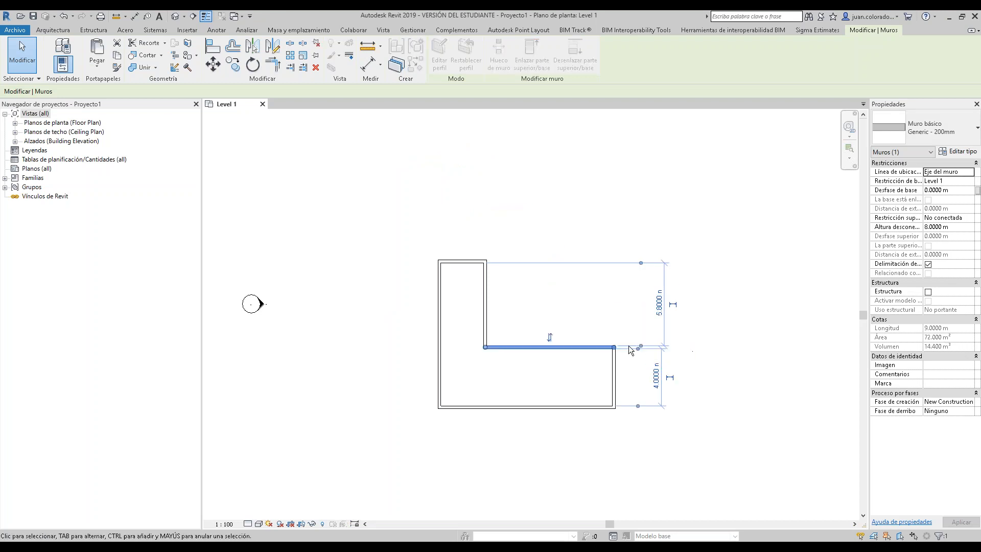
# - Set the distance between the uppermost wall and the repositioned inner horizontal wall to 3 m
pyautogui.click(441, 283)
pyautogui.click(470, 262)
pyautogui.click(527, 303)
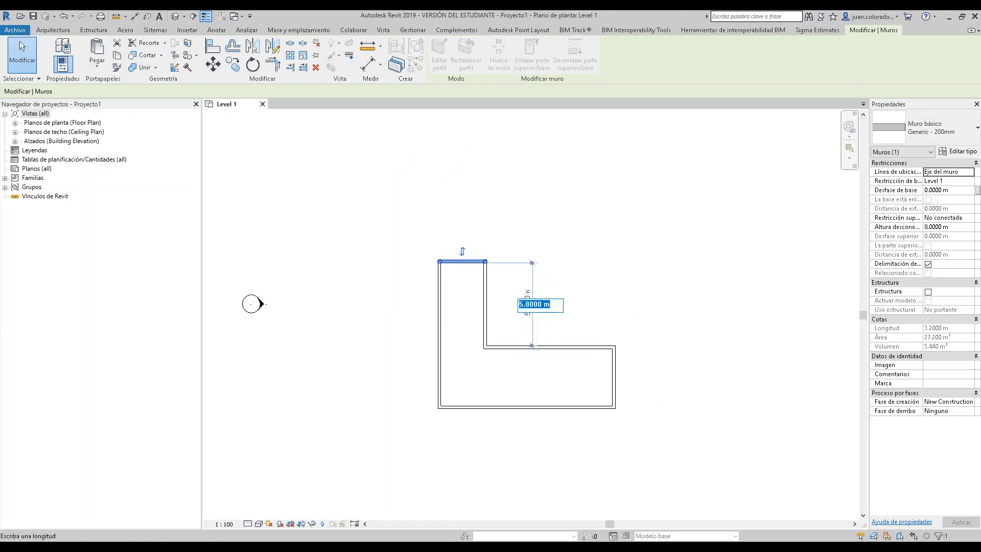
pyautogui.write('4')
pyautogui.press('BackSpace')
pyautogui.write('3')
pyautogui.press('Return')
# - Move the lower arm's right end wall to 3 m from the inner vertical wall
pyautogui.click(588, 347)
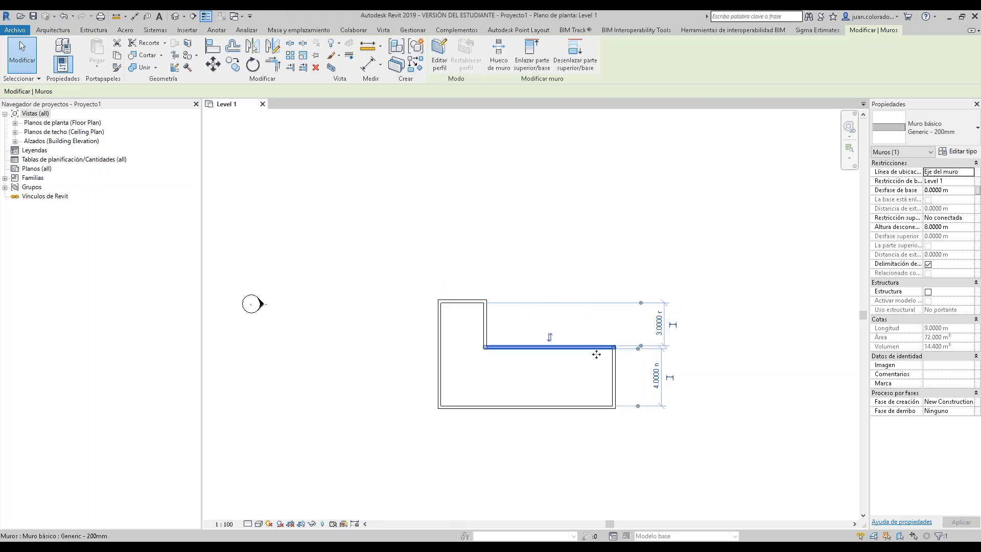
pyautogui.click(615, 376)
pyautogui.click(549, 450)
pyautogui.write('3')
pyautogui.press('Return')
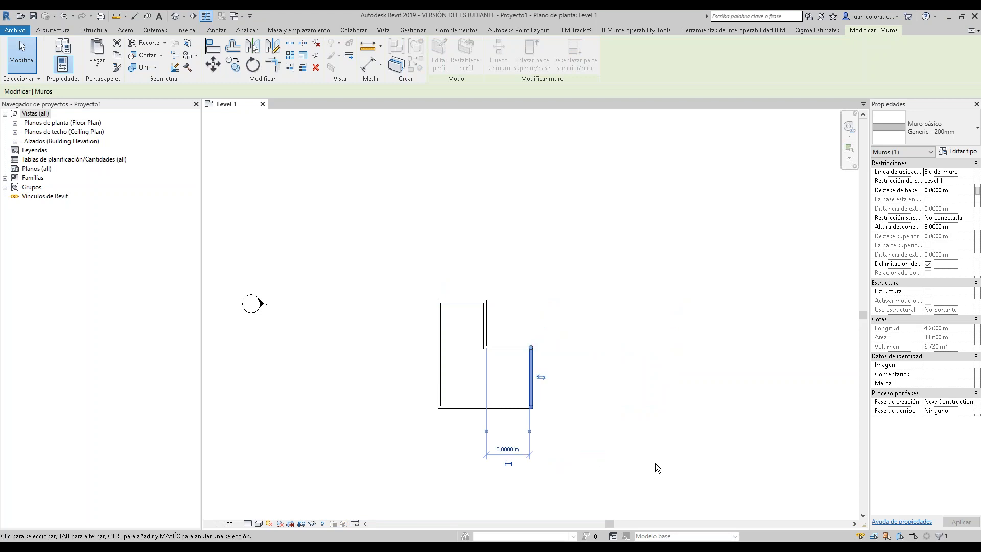
pyautogui.click(646, 393)
pyautogui.scroll(1, 593, 386)
pyautogui.moveTo(415, 339)
pyautogui.mouseDown(button='middle')
pyautogui.moveTo(583, 256)
pyautogui.moveTo(515, 281)
pyautogui.mouseUp(button='middle')
pyautogui.scroll(1, 574, 265)
pyautogui.scroll(1, 515, 281)
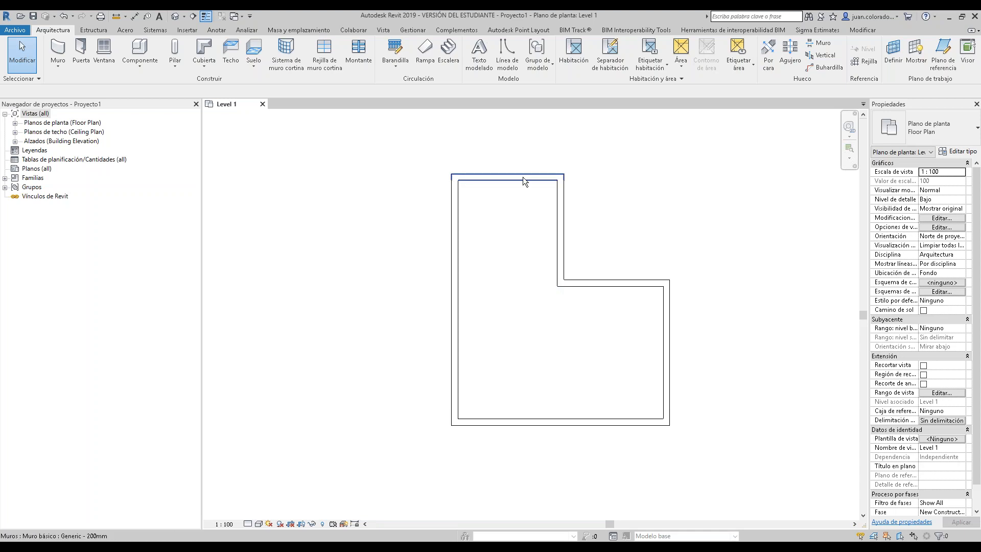
pyautogui.moveTo(643, 208); pyautogui.dragTo(594, 208, button='middle')
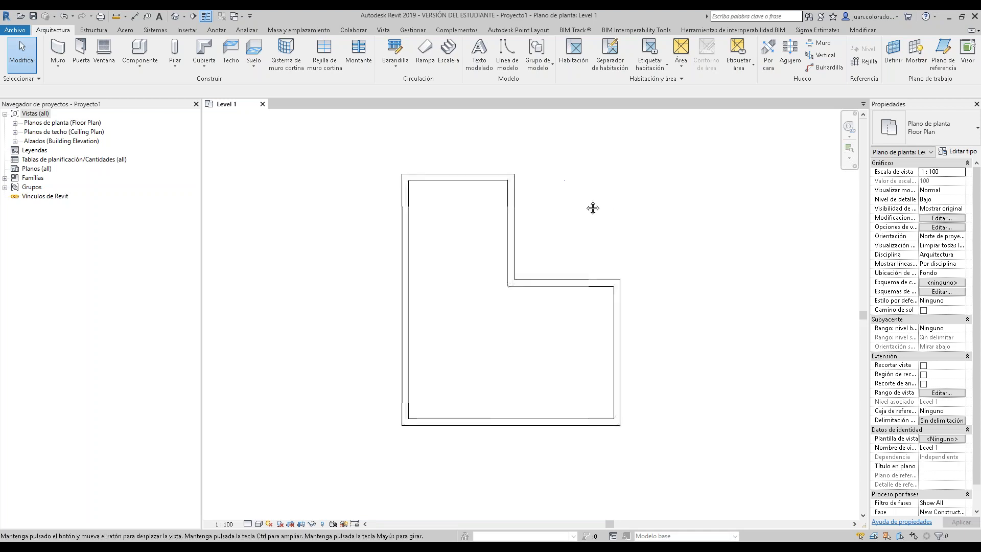
pyautogui.click(476, 180)
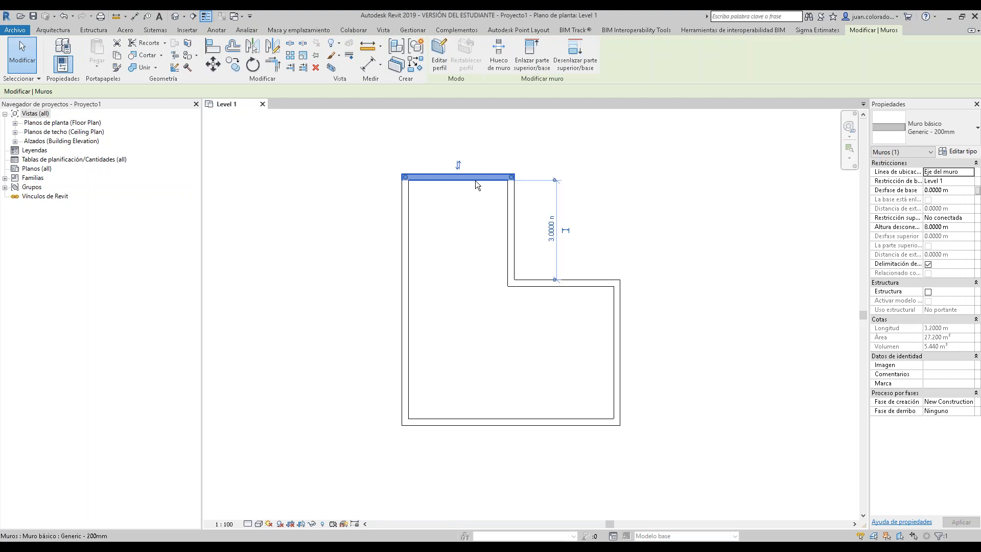
pyautogui.click(366, 141)
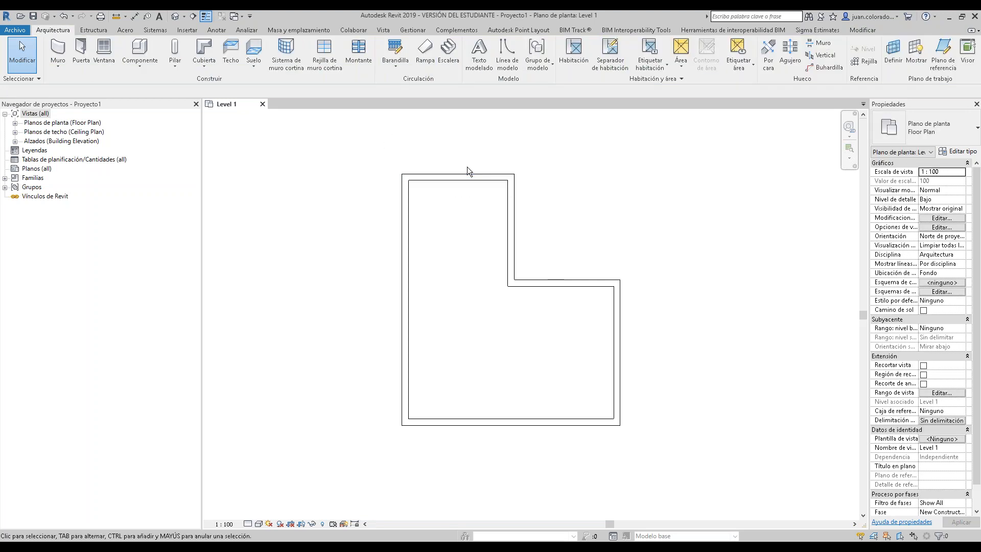
# - Set the Level 1 floor plan's detail level to Alto
pyautogui.moveTo(511, 235); pyautogui.dragTo(538, 232, button='middle')
pyautogui.scroll(2, 538, 232)
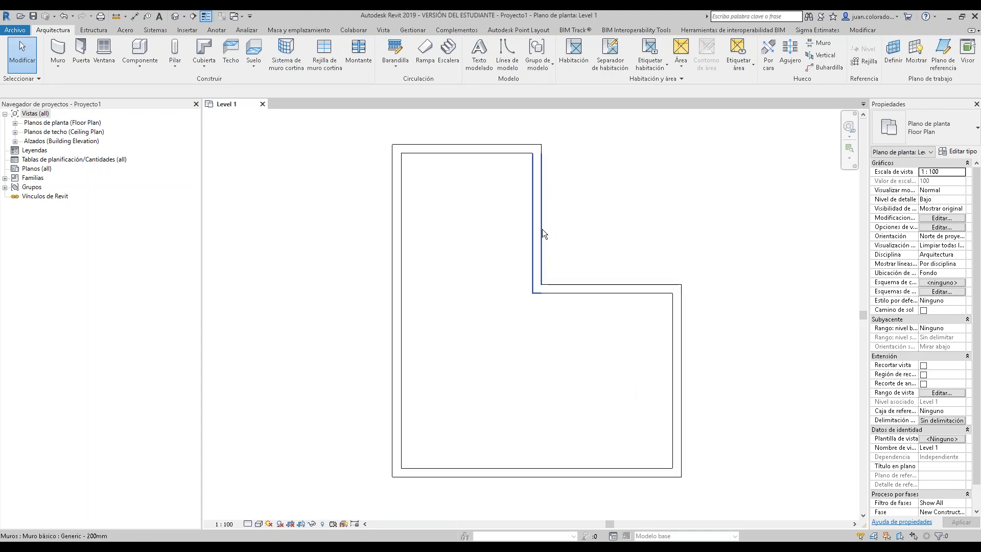
pyautogui.click(248, 524)
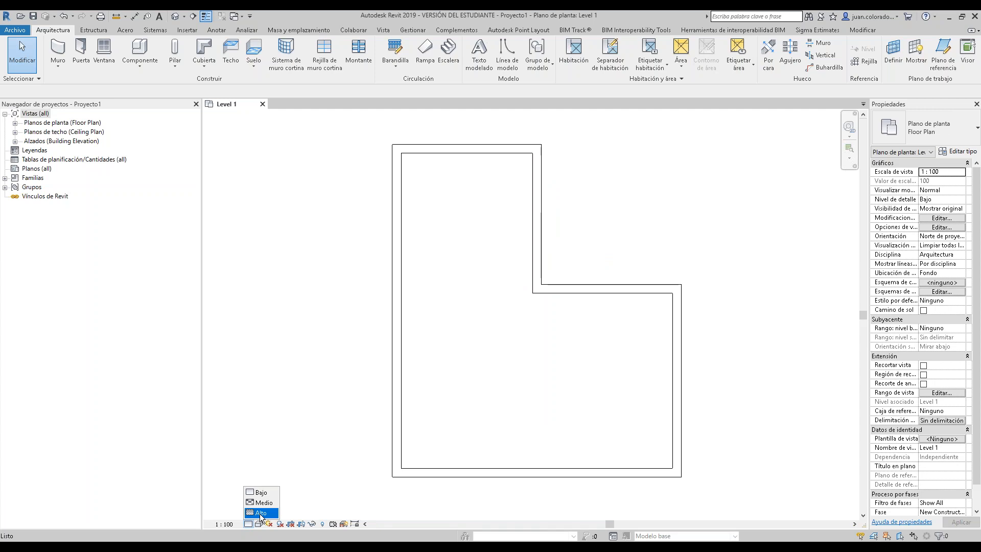
pyautogui.click(260, 513)
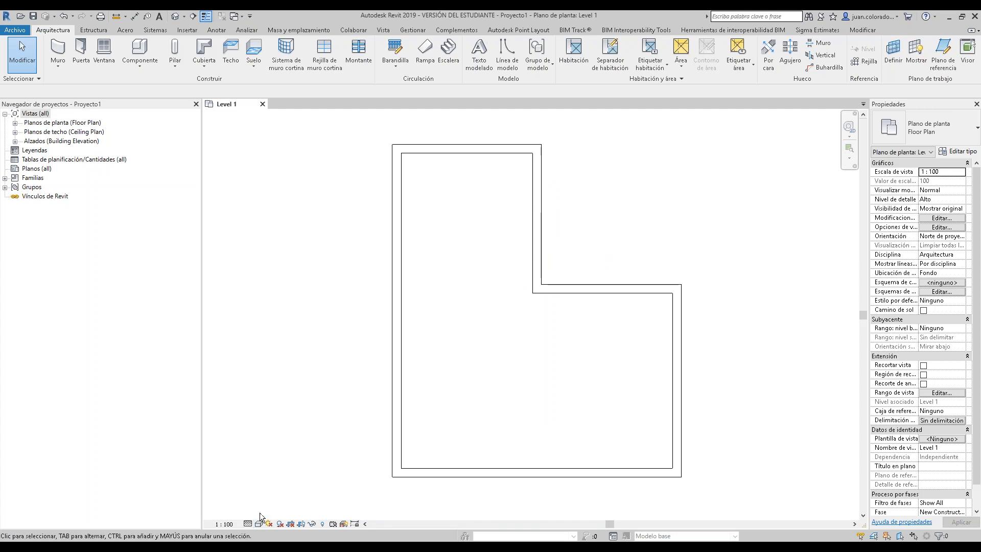
# - Try a layered wall type on the uppermost wall and undo the type change
pyautogui.click(479, 148)
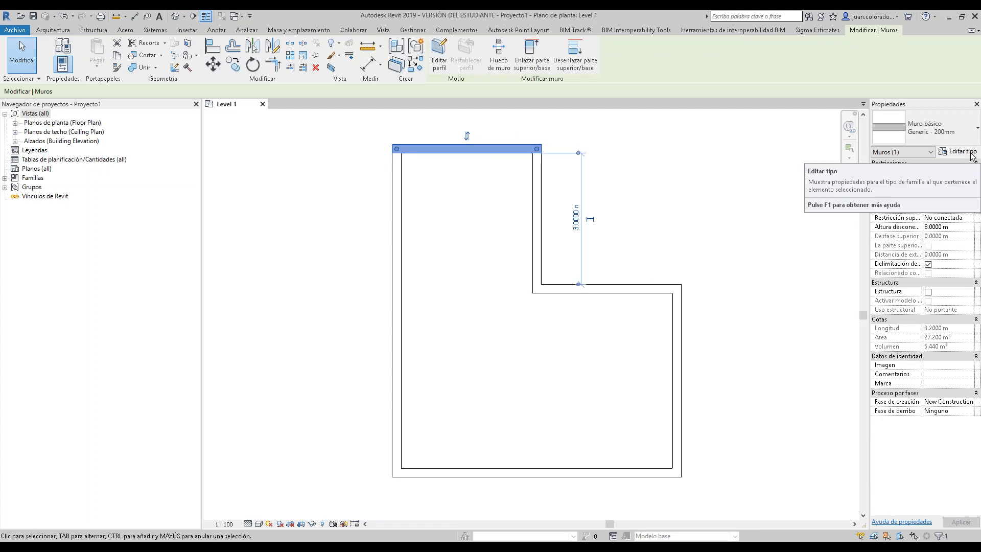
pyautogui.click(969, 134)
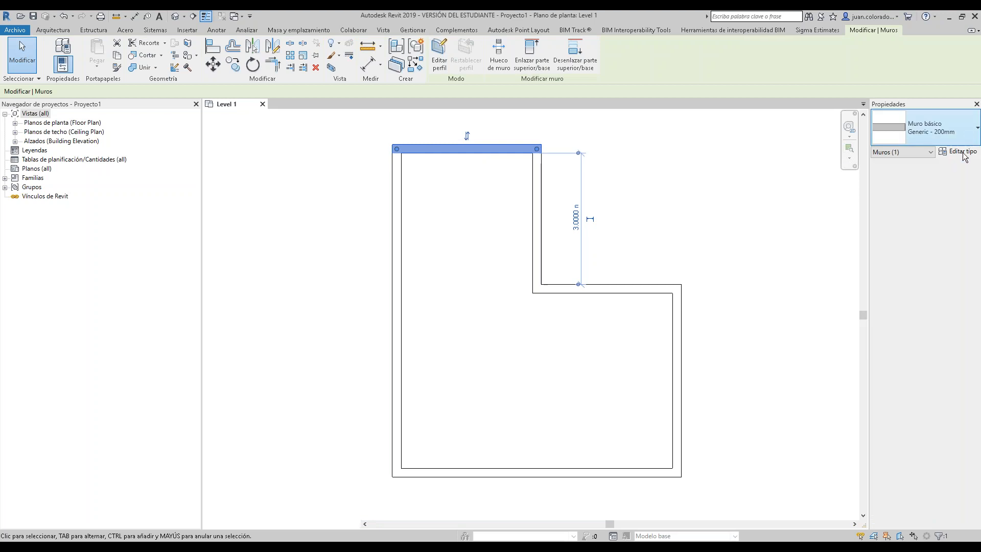
pyautogui.scroll(-1, 936, 230)
pyautogui.scroll(4, 934, 233)
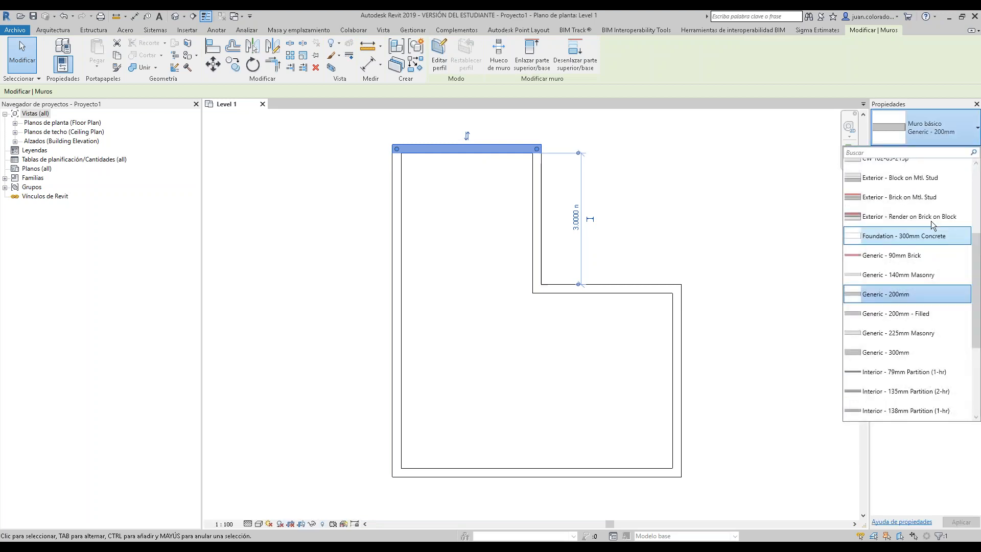
pyautogui.press('Escape')
pyautogui.click(621, 165)
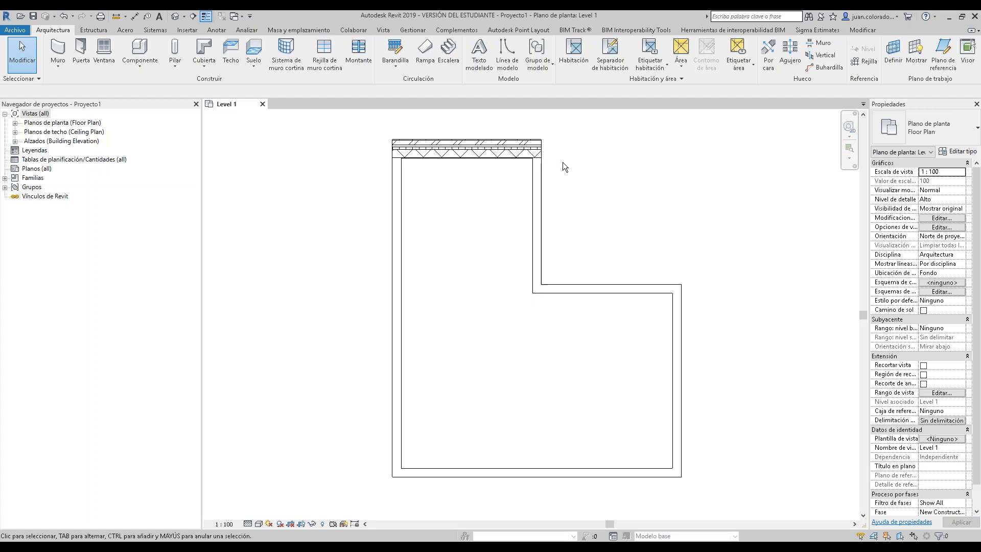
pyautogui.hotkey('ctrl', 'z')
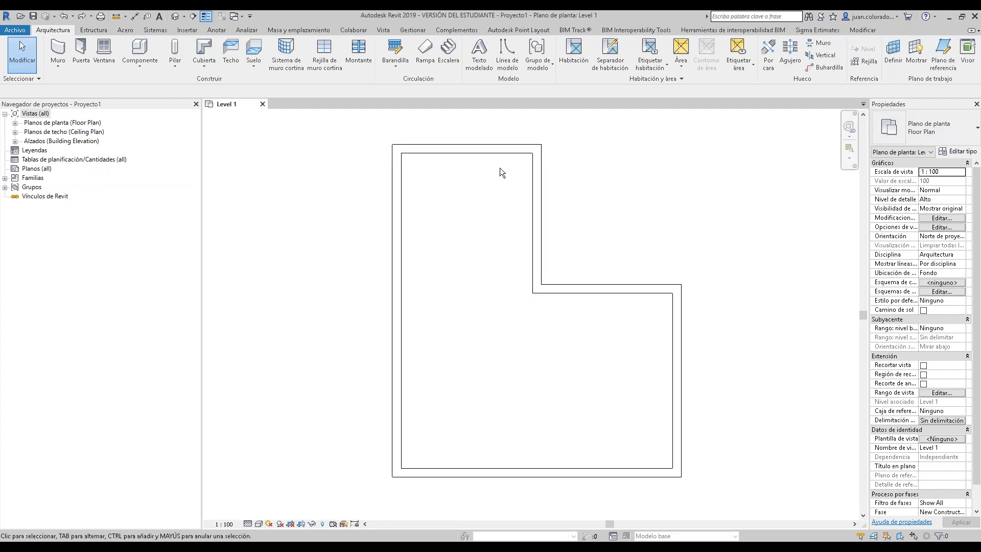
# - Review the type properties and layer structure of the uppermost wall's Generic - 200mm type
pyautogui.click(488, 149)
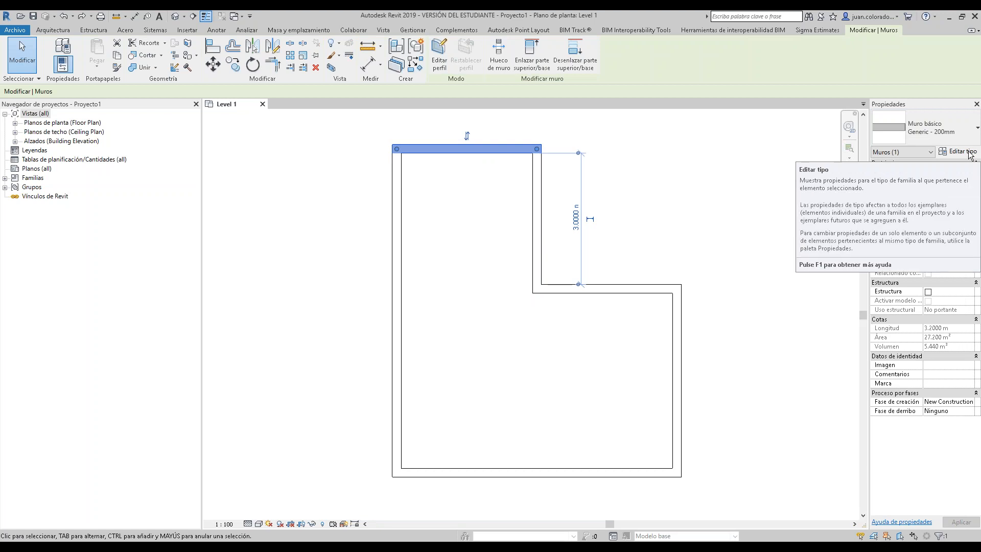
pyautogui.click(965, 152)
pyautogui.moveTo(468, 159); pyautogui.dragTo(738, 123)
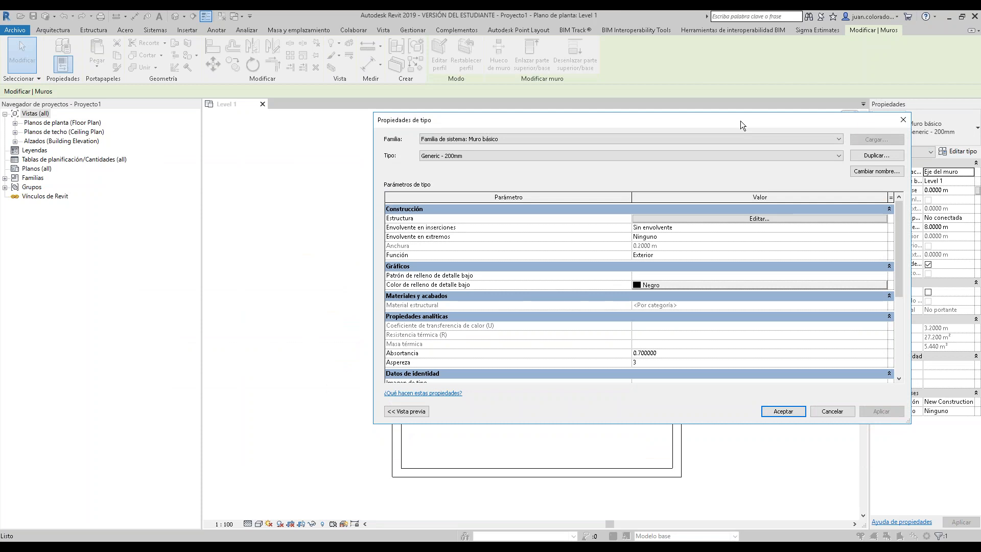
pyautogui.click(775, 218)
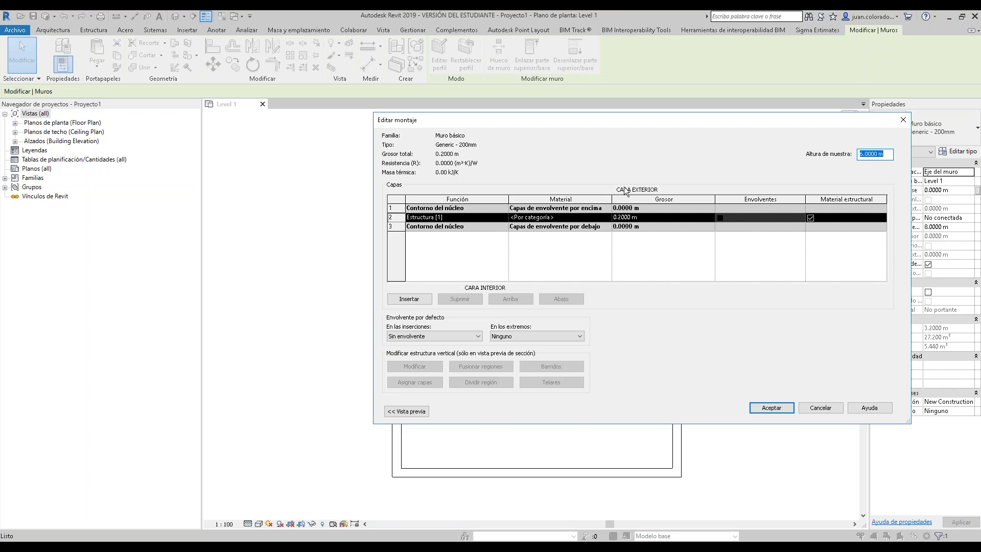
pyautogui.click(771, 407)
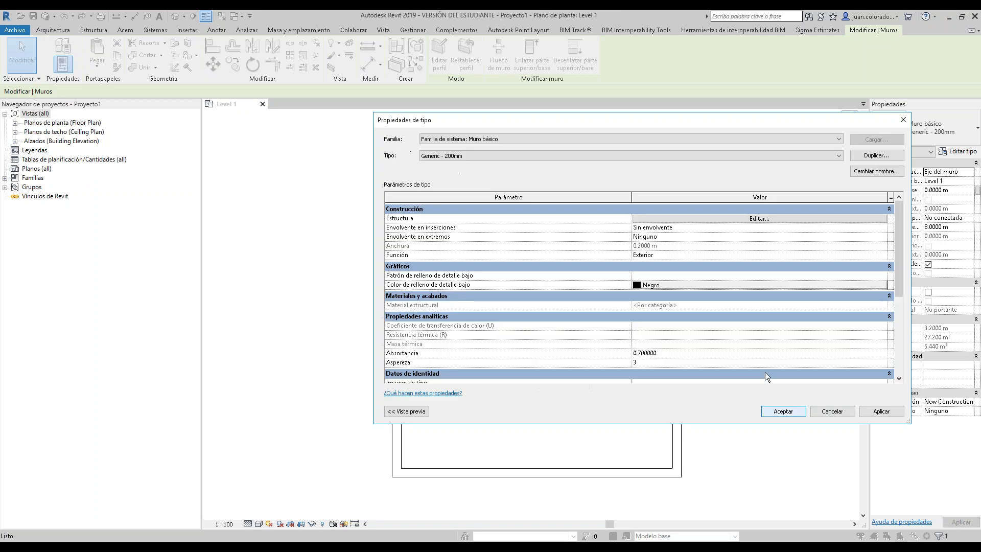
pyautogui.click(789, 410)
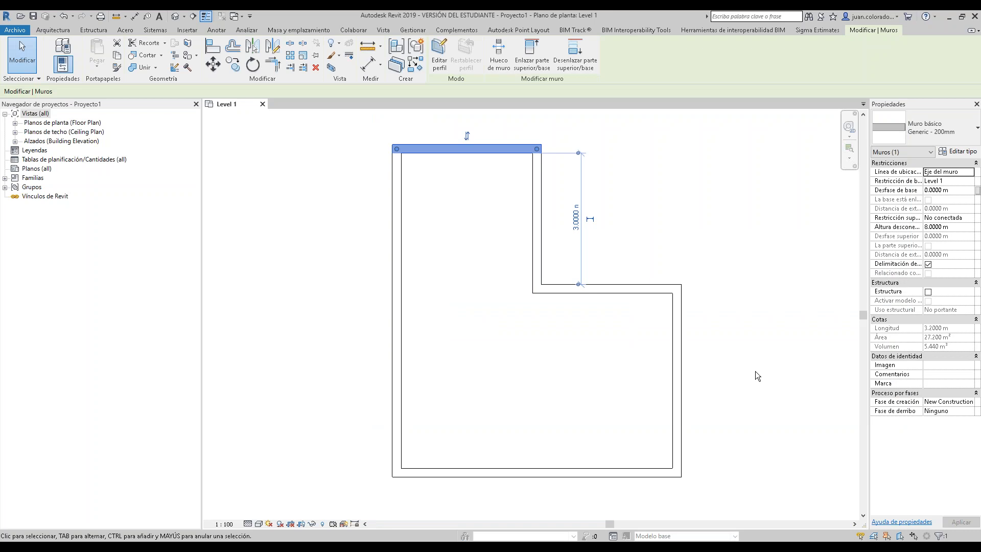
# - Open the uppermost wall's Generic - 200mm structure for editing
pyautogui.moveTo(552, 258); pyautogui.dragTo(582, 362, button='middle')
pyautogui.scroll(2, 542, 268)
pyautogui.moveTo(543, 268); pyautogui.dragTo(553, 236, button='middle')
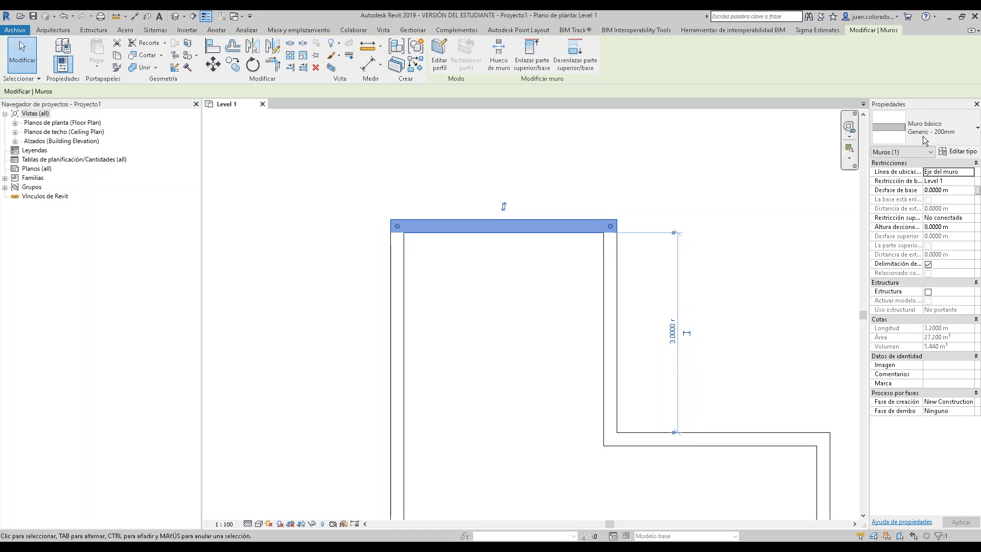
pyautogui.click(971, 152)
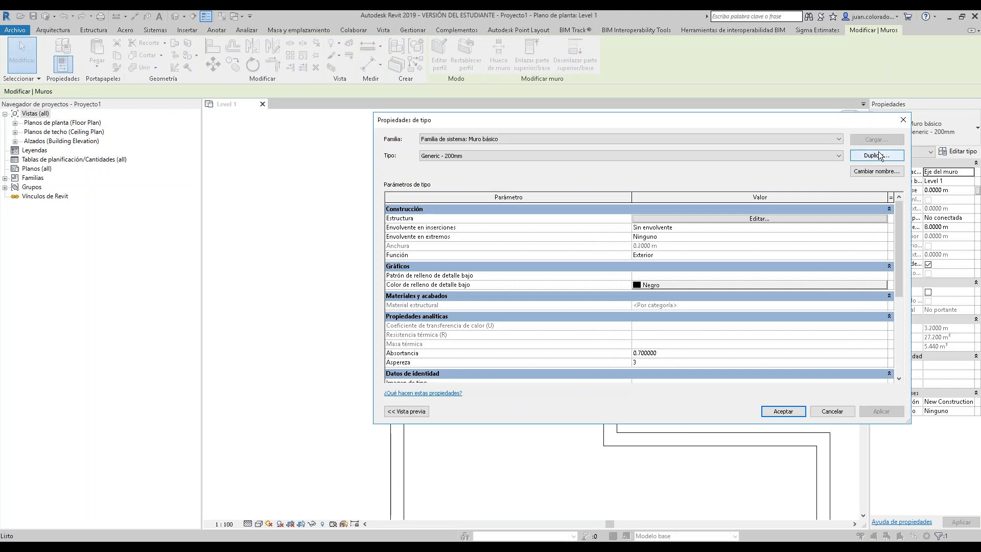
pyautogui.click(818, 219)
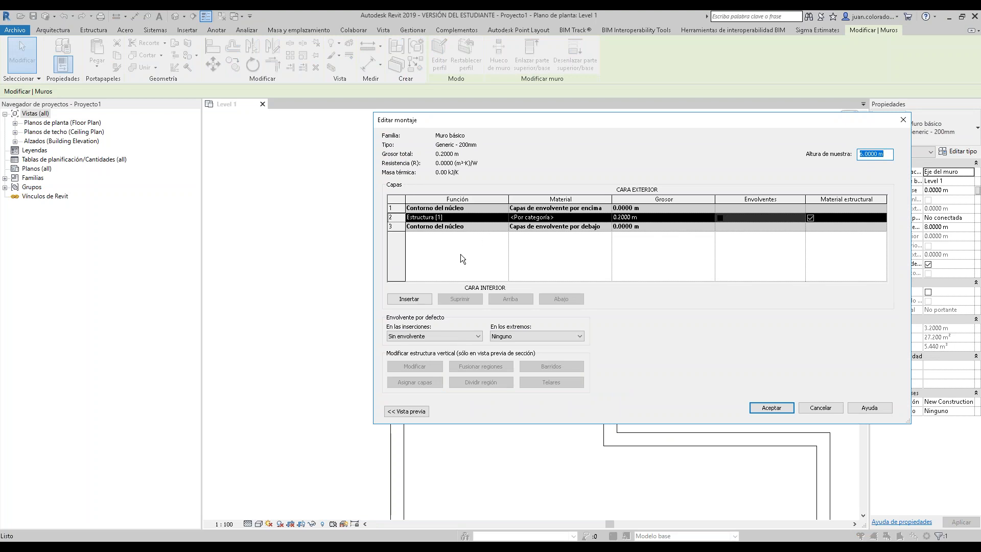
# - Add four layers to the wall assembly, two outside the core on the exterior side and two on the interior side
pyautogui.click(396, 217)
pyautogui.click(409, 301)
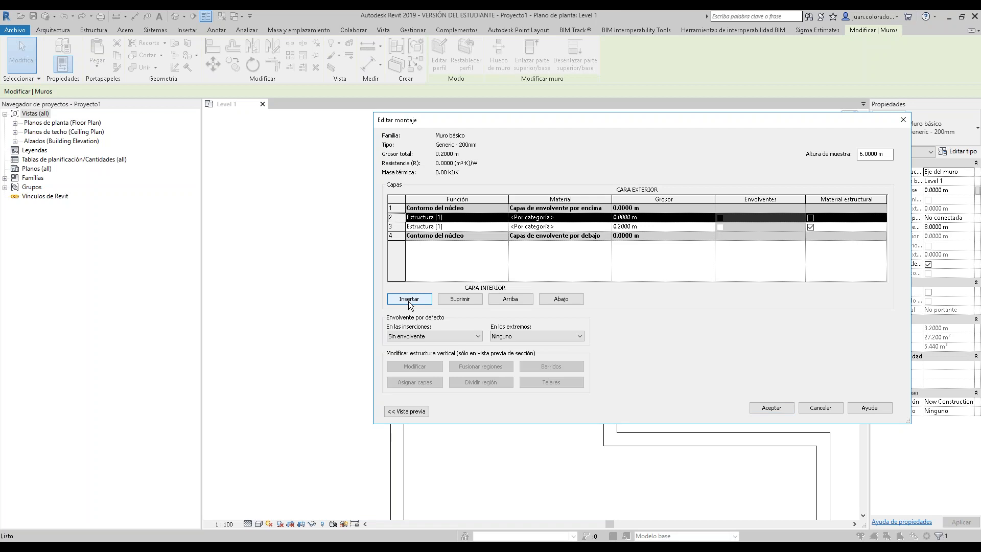
pyautogui.click(409, 301)
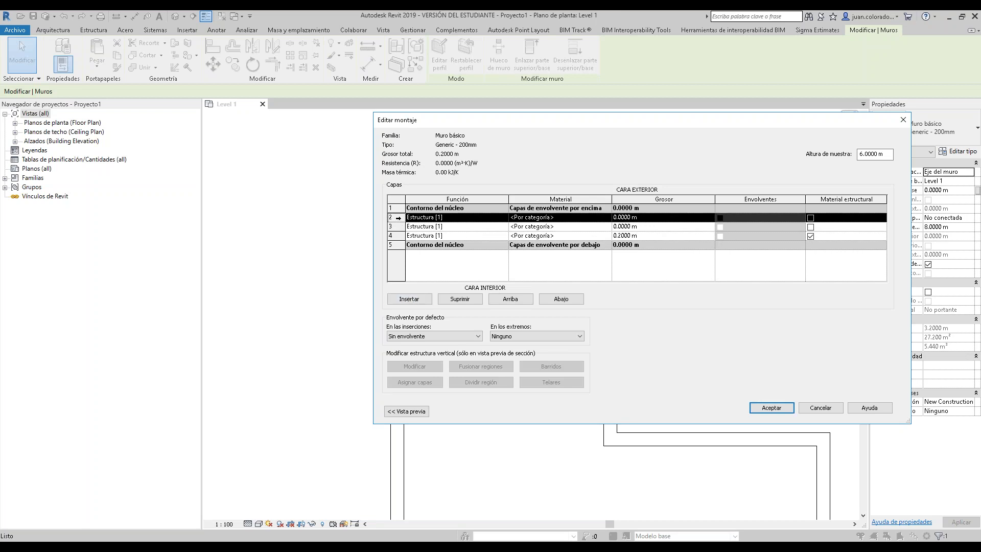
pyautogui.click(527, 299)
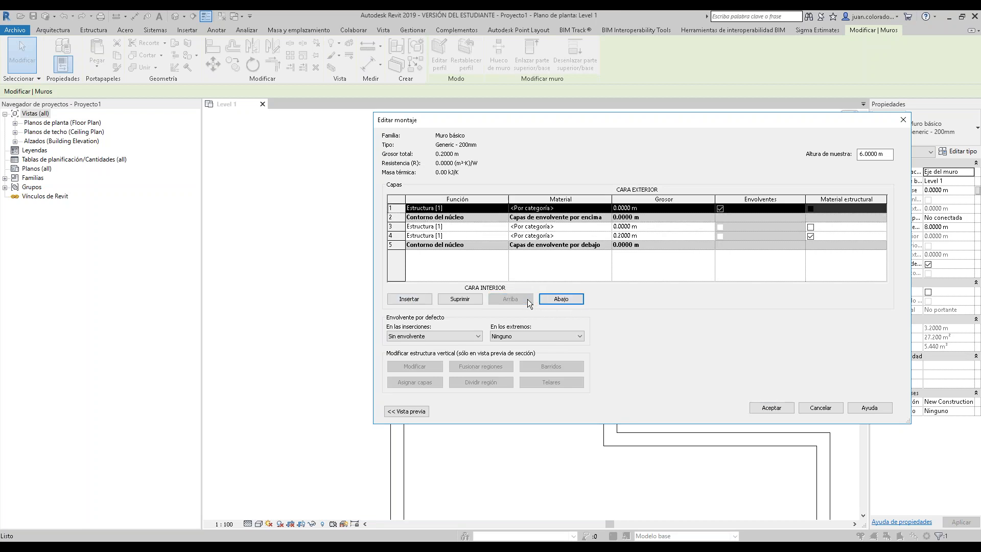
pyautogui.click(443, 226)
pyautogui.click(397, 226)
pyautogui.click(561, 299)
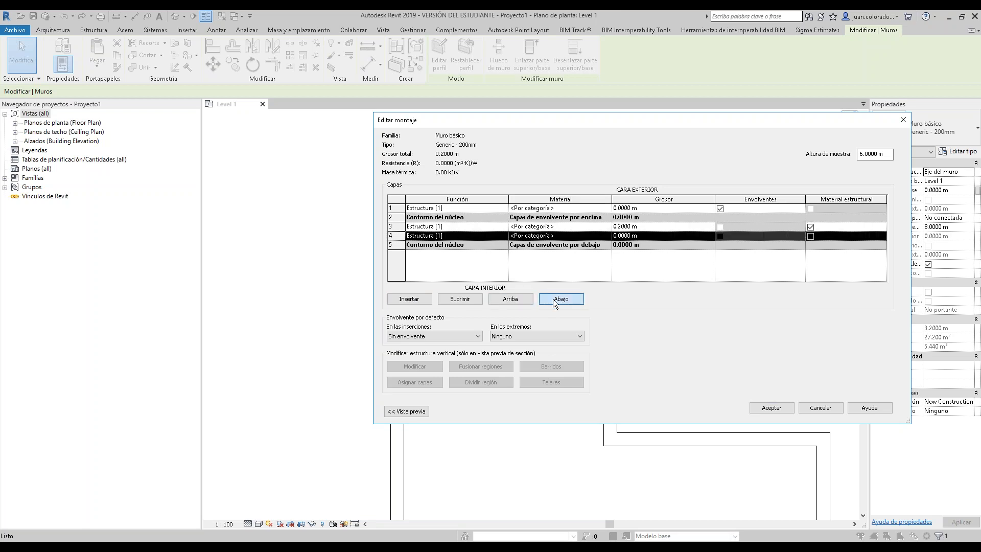
pyautogui.click(561, 299)
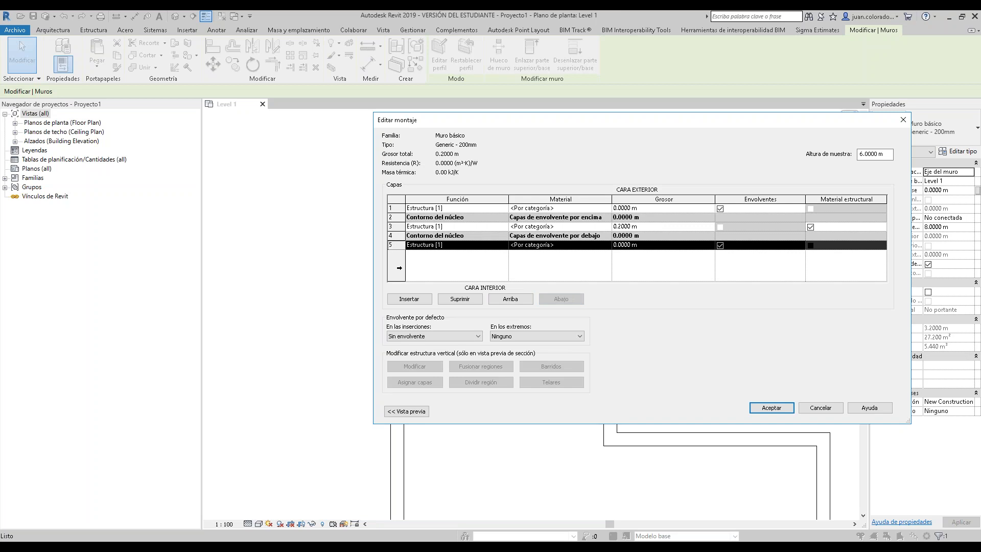
pyautogui.click(409, 302)
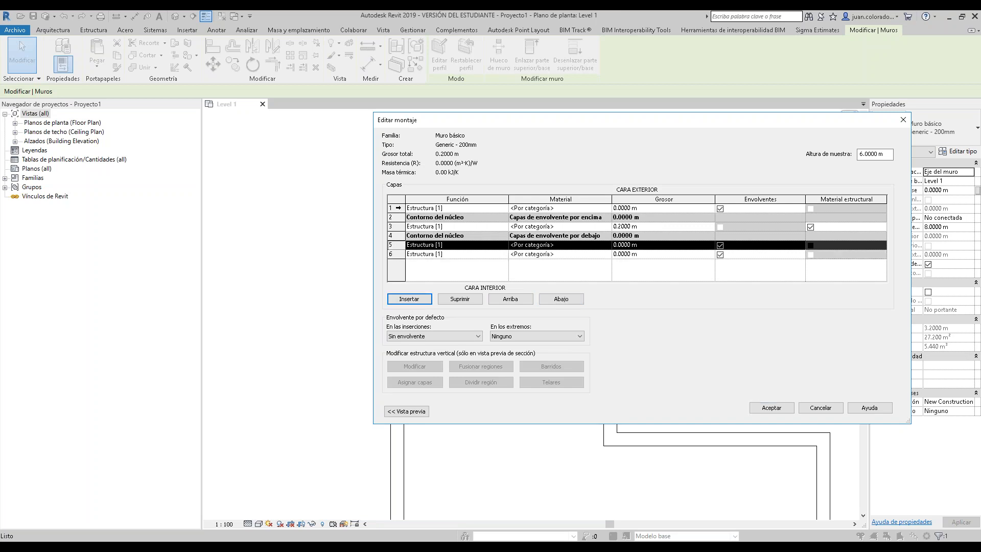
pyautogui.click(407, 299)
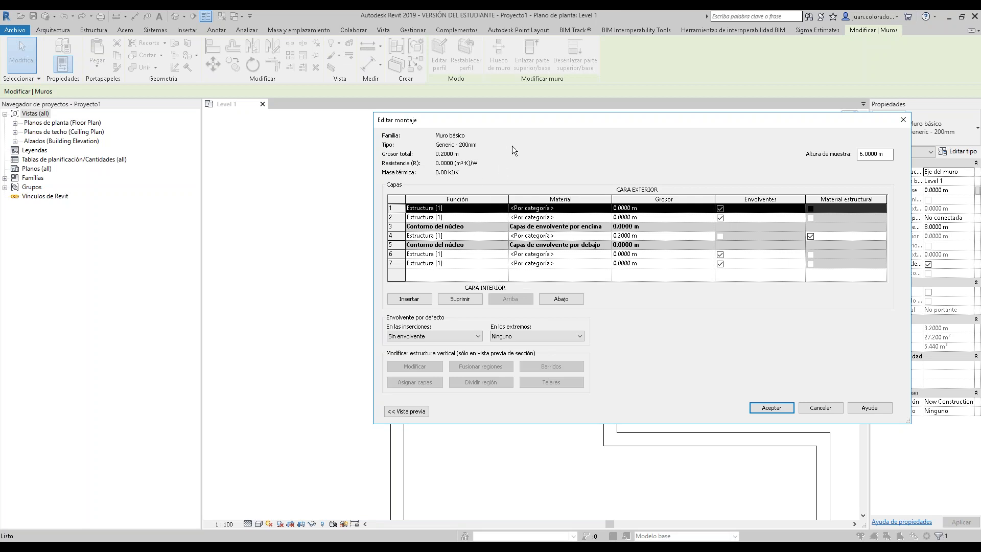
# - Set the function of exterior layer 2 to Substrato [2] and of layer 1 to Acabado 1 [4]
pyautogui.click(507, 219)
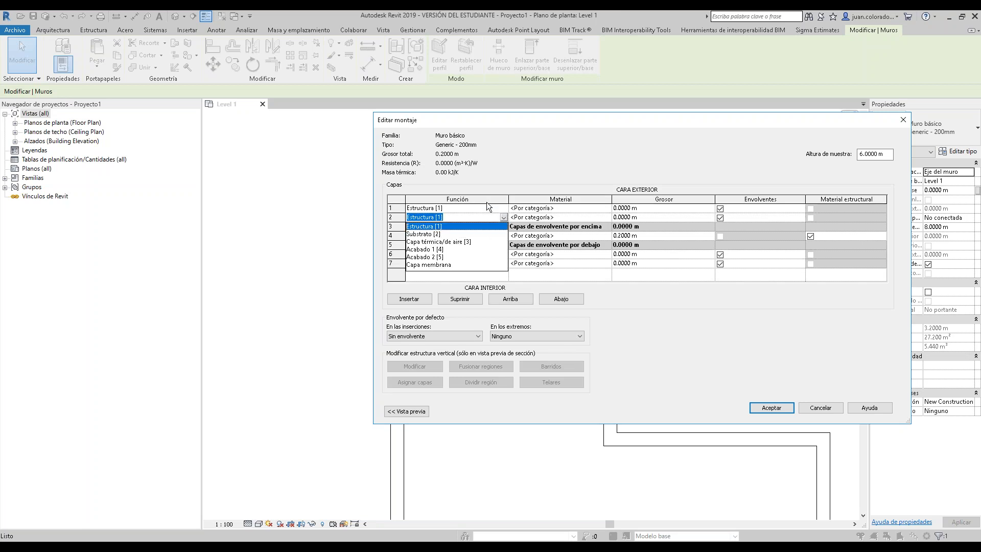
pyautogui.click(470, 235)
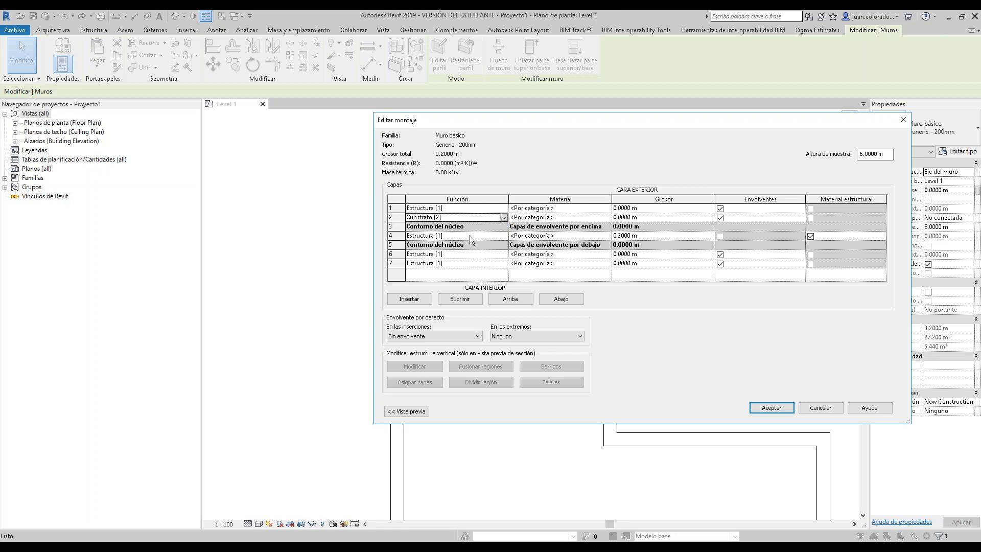
pyautogui.click(498, 208)
pyautogui.click(503, 209)
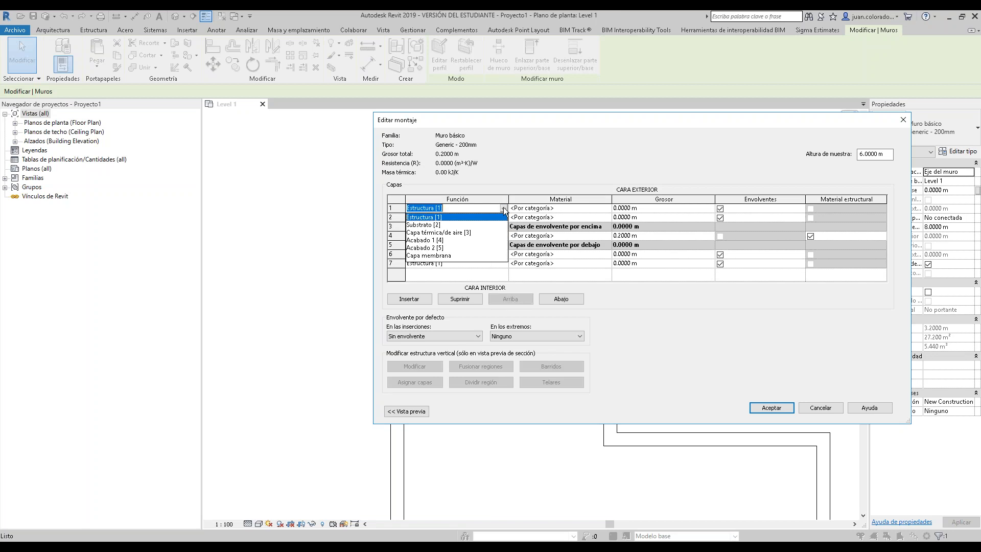
pyautogui.click(440, 241)
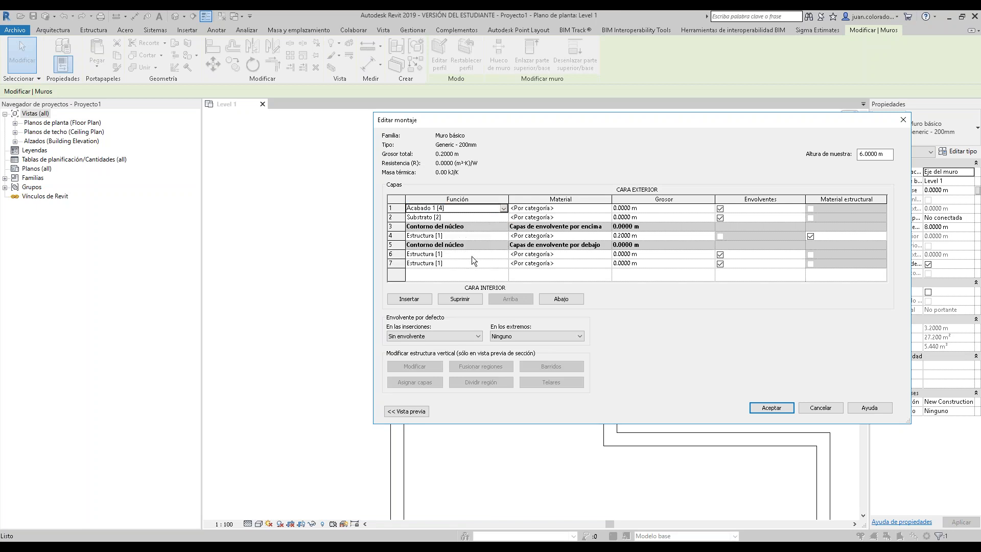
# - Assign Substrato [2] to interior layer 6 and Acabado 1 [4] to layer 7, and try to show the assembly preview
pyautogui.click(471, 255)
pyautogui.click(504, 255)
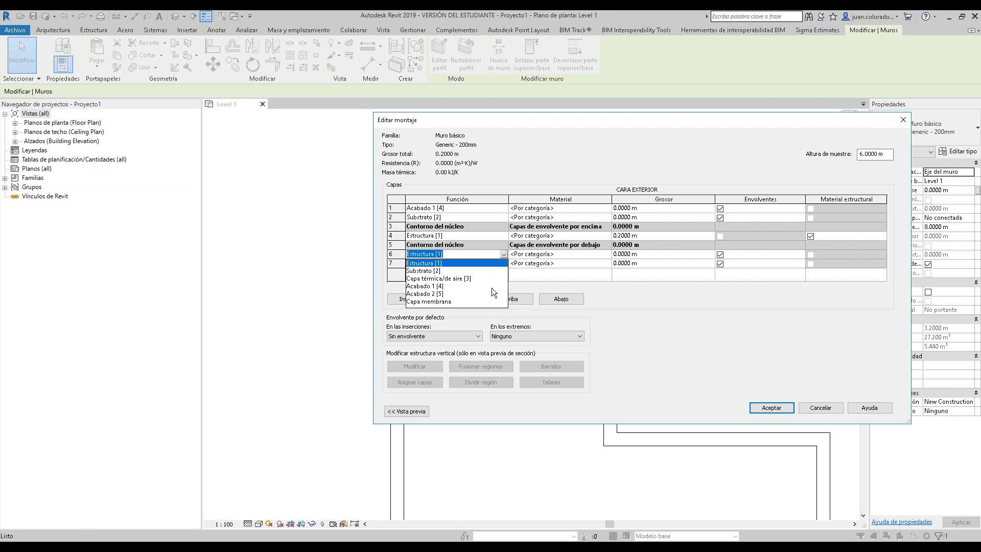
pyautogui.click(455, 272)
pyautogui.click(502, 263)
pyautogui.click(504, 263)
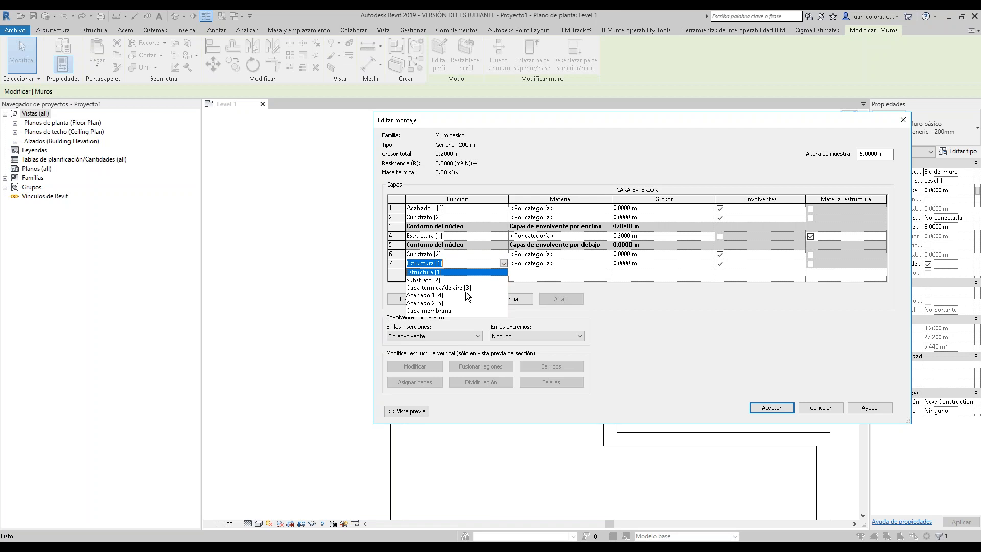
pyautogui.click(441, 295)
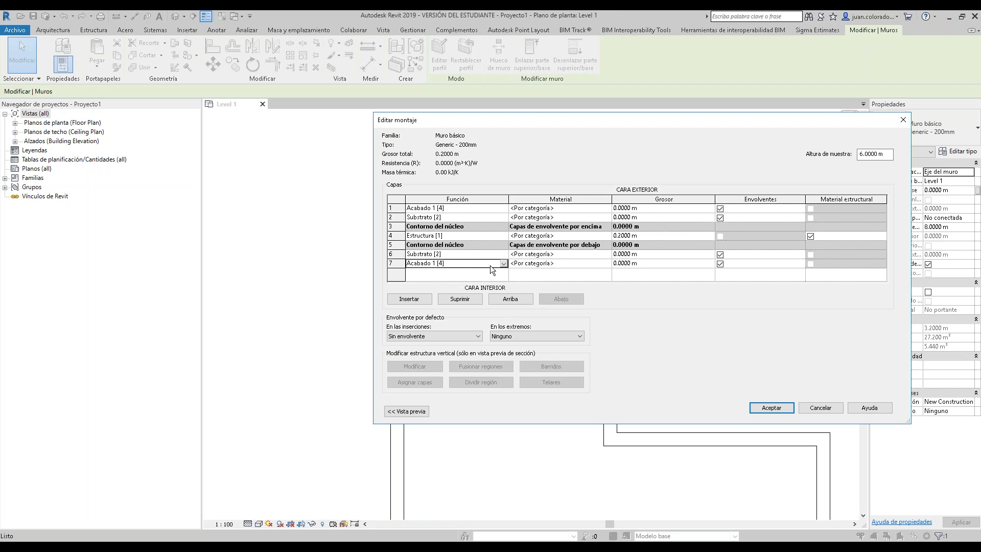
pyautogui.click(420, 411)
pyautogui.click(565, 323)
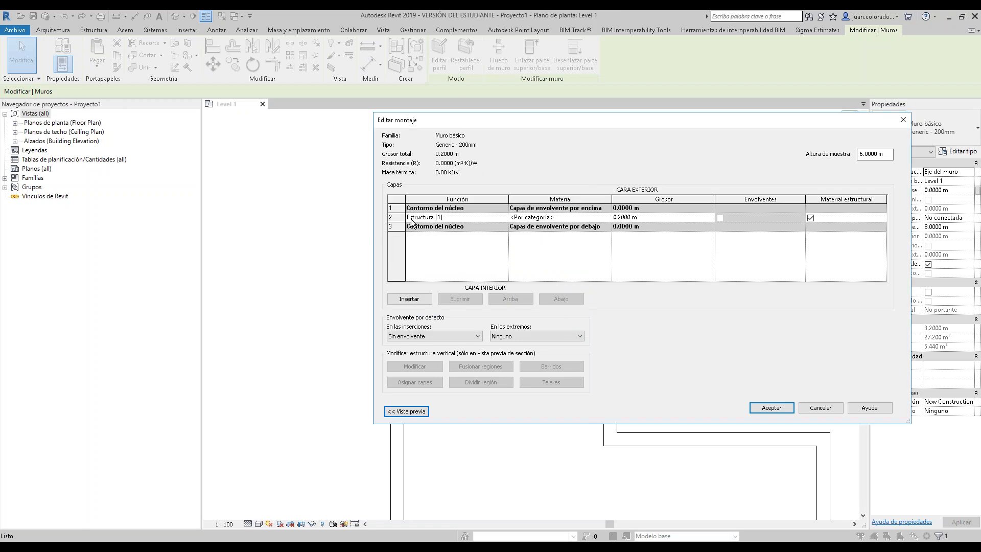
# - Insert four new layers above the 0.2 m structural layer in the wall assembly
pyautogui.click(398, 218)
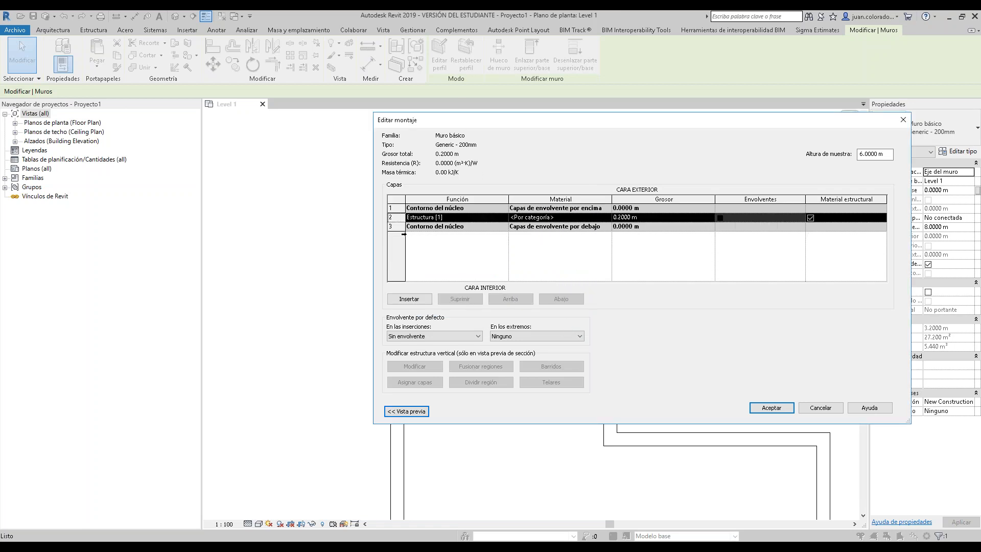
pyautogui.click(414, 300)
pyautogui.click(414, 301)
pyautogui.click(414, 300)
pyautogui.click(414, 300)
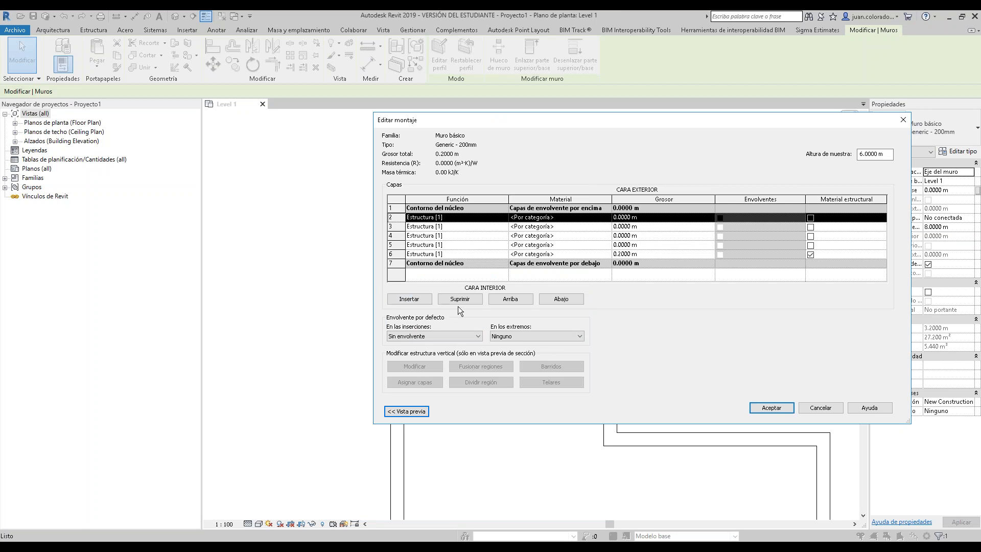
# - Move two of the new layers above the upper core boundary, to the exterior side of the wall
pyautogui.click(511, 299)
pyautogui.click(398, 236)
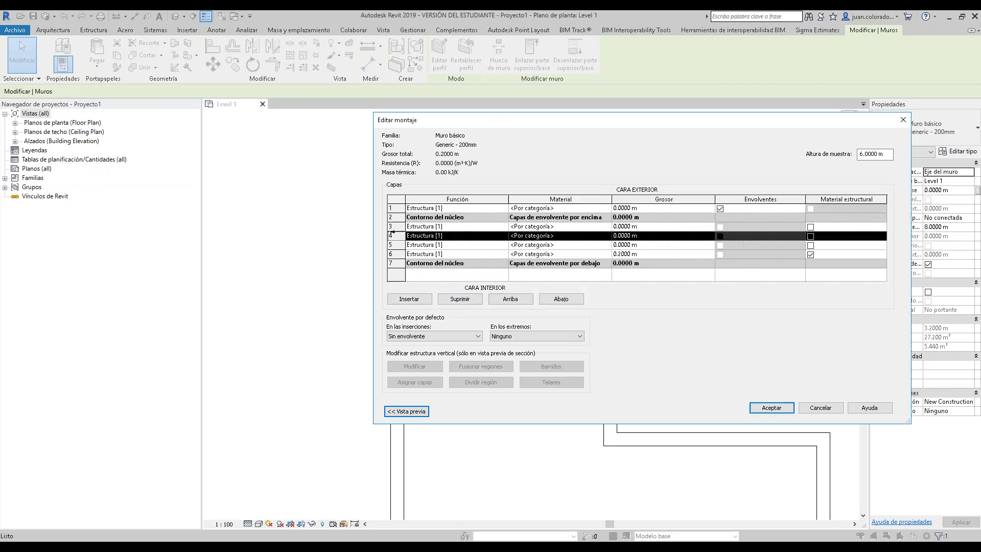
pyautogui.click(511, 299)
pyautogui.click(511, 299)
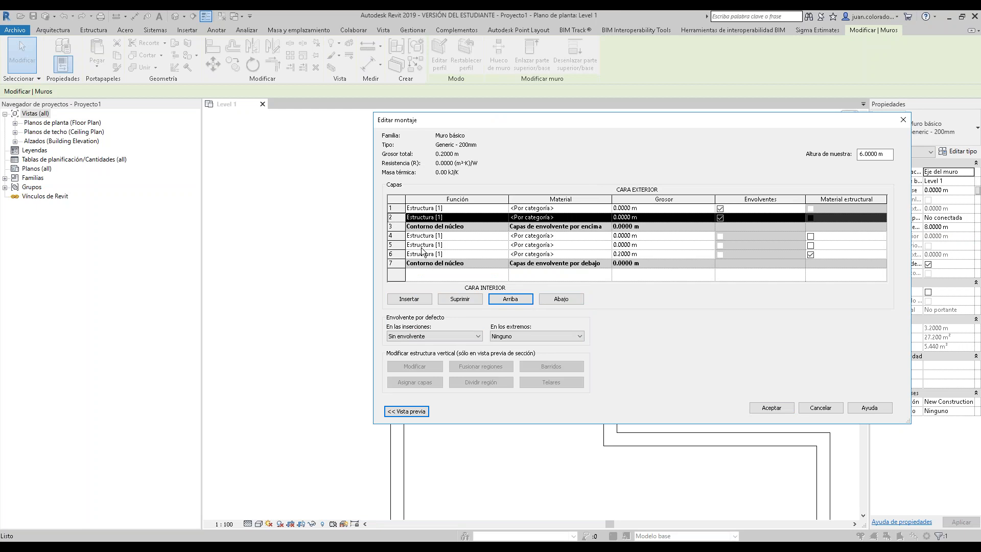
# - Move the remaining two new layers below the lower core boundary, to the interior side of the wall
pyautogui.click(407, 238)
pyautogui.click(561, 299)
pyautogui.click(561, 299)
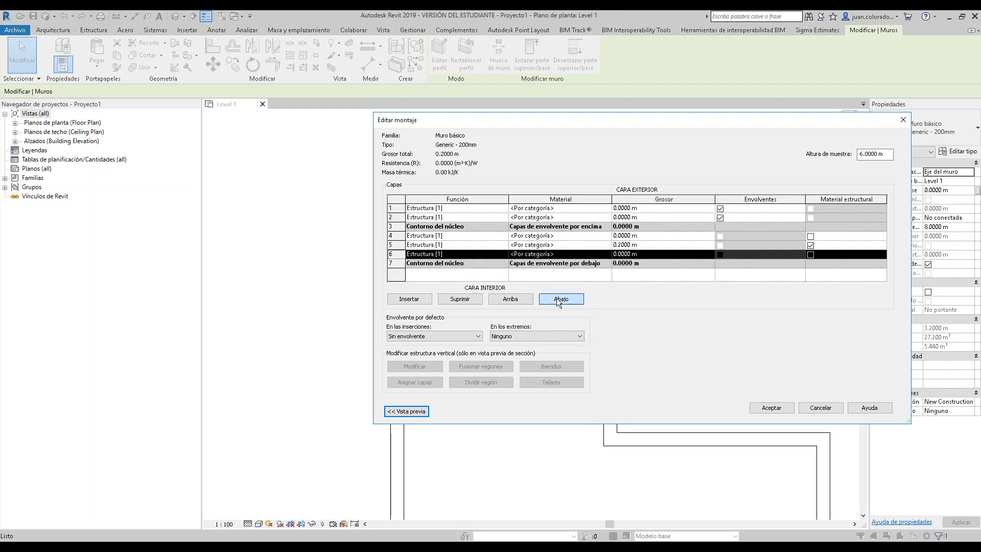
pyautogui.click(562, 299)
pyautogui.click(409, 235)
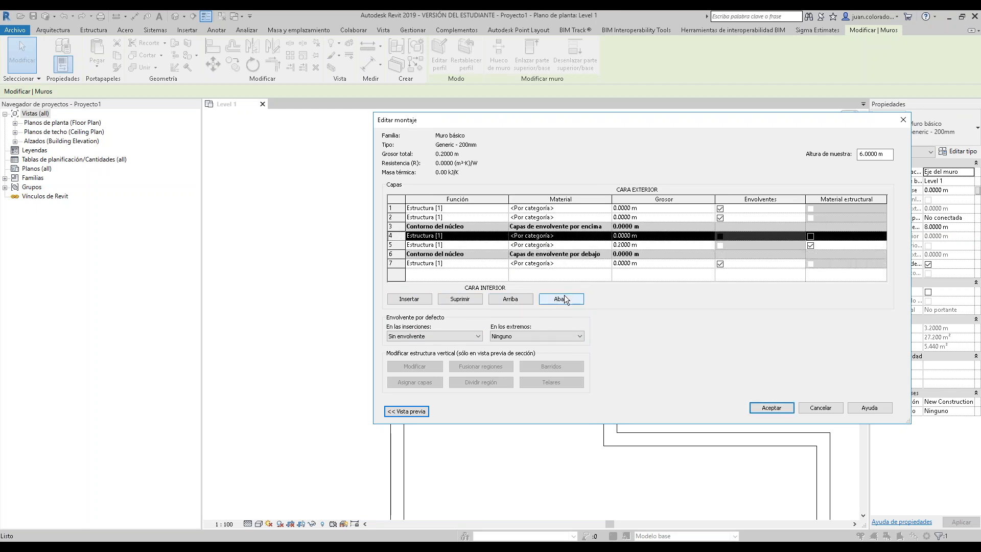
pyautogui.click(561, 299)
pyautogui.click(561, 299)
pyautogui.click(563, 296)
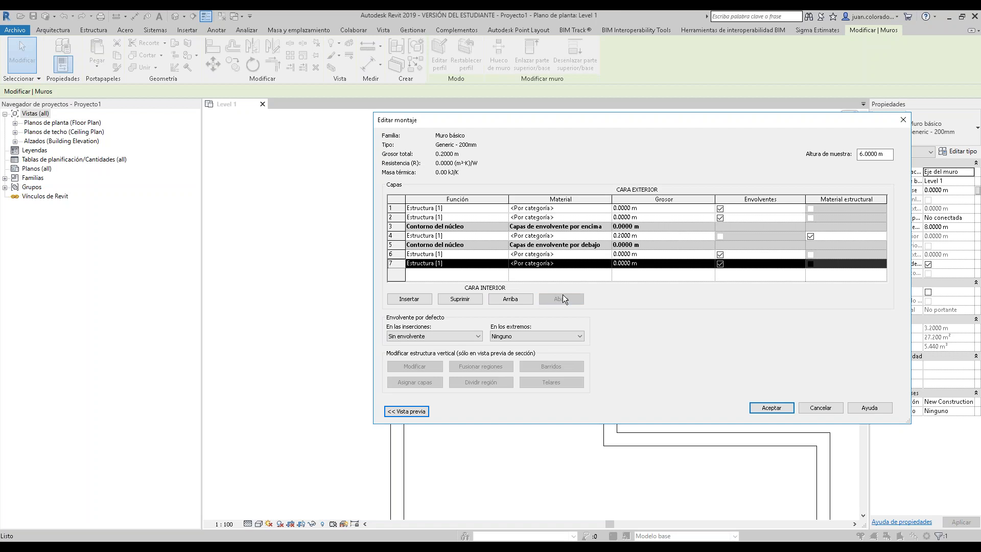
# - Set the thickness of the four new wall layers 1, 2, 6 and 7 to 0.1 m each
pyautogui.click(623, 208)
pyautogui.write('0.1')
pyautogui.press('Return')
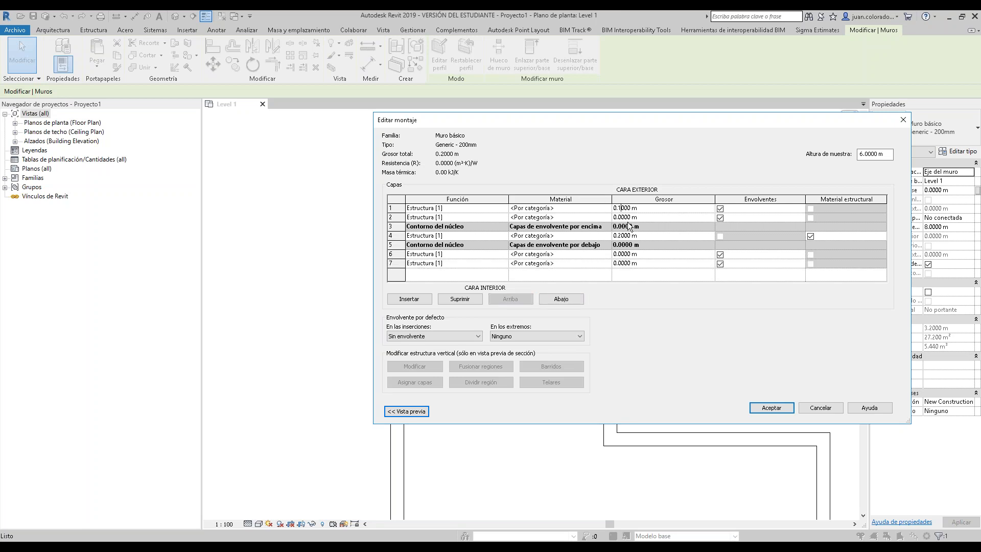
pyautogui.click(623, 217)
pyautogui.write('0.1')
pyautogui.press('Return')
pyautogui.click(623, 254)
pyautogui.write('0.1')
pyautogui.press('Return')
pyautogui.click(622, 264)
pyautogui.write('0.1')
pyautogui.press('Return')
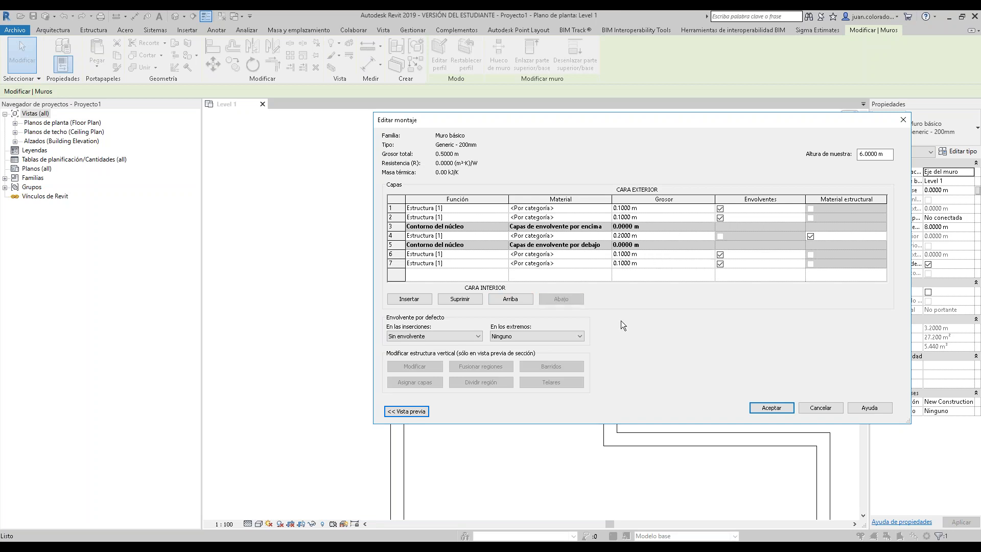
# - Show the wall assembly preview and make the dialog narrower and taller, fully within the screen
pyautogui.click(406, 411)
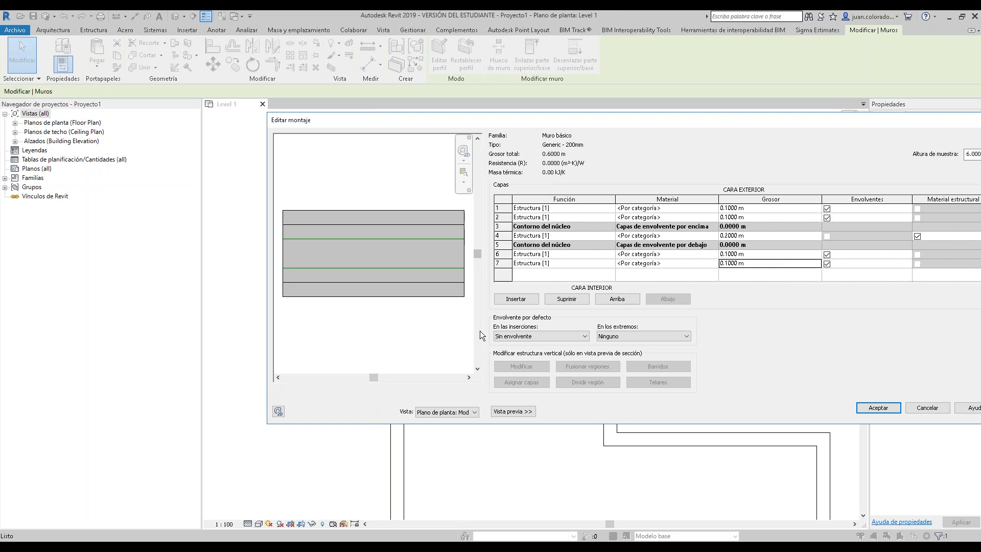
pyautogui.click(474, 411)
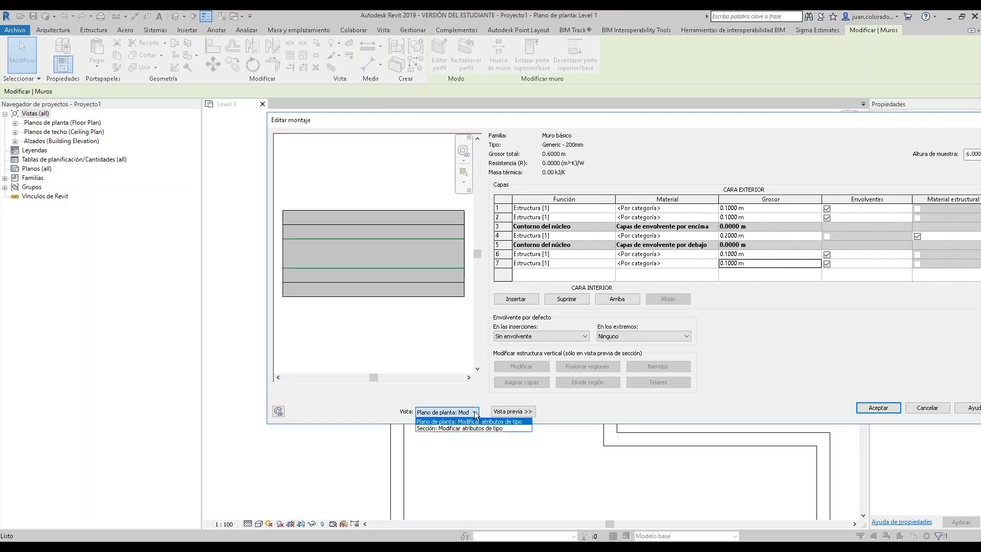
pyautogui.click(598, 124)
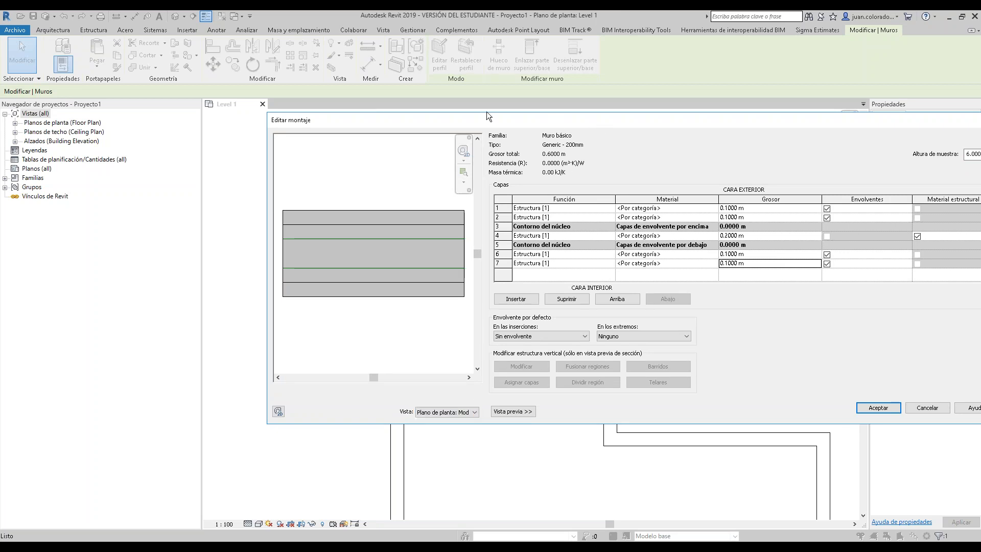
pyautogui.moveTo(541, 112); pyautogui.dragTo(412, 100)
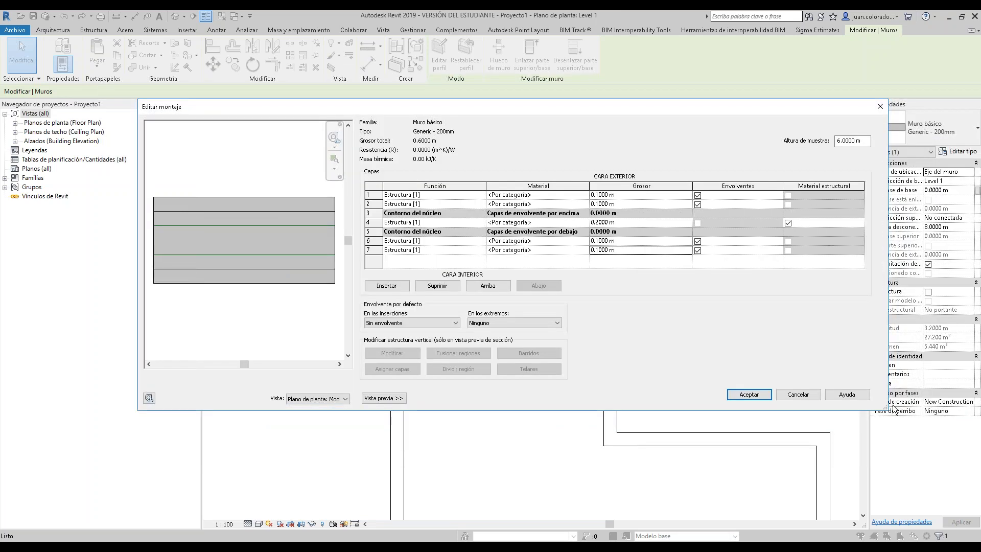
pyautogui.moveTo(888, 410); pyautogui.dragTo(701, 495)
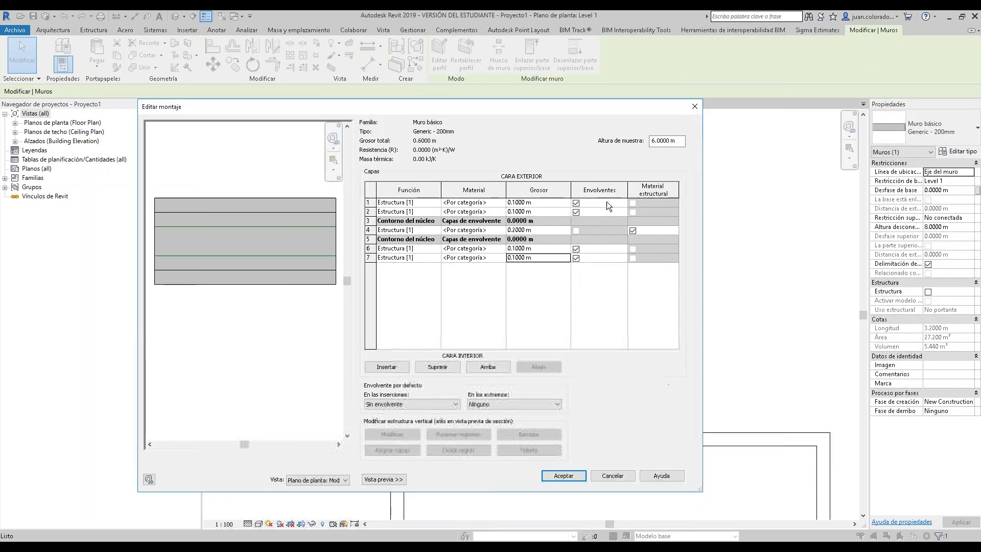
pyautogui.moveTo(499, 105); pyautogui.dragTo(626, 74)
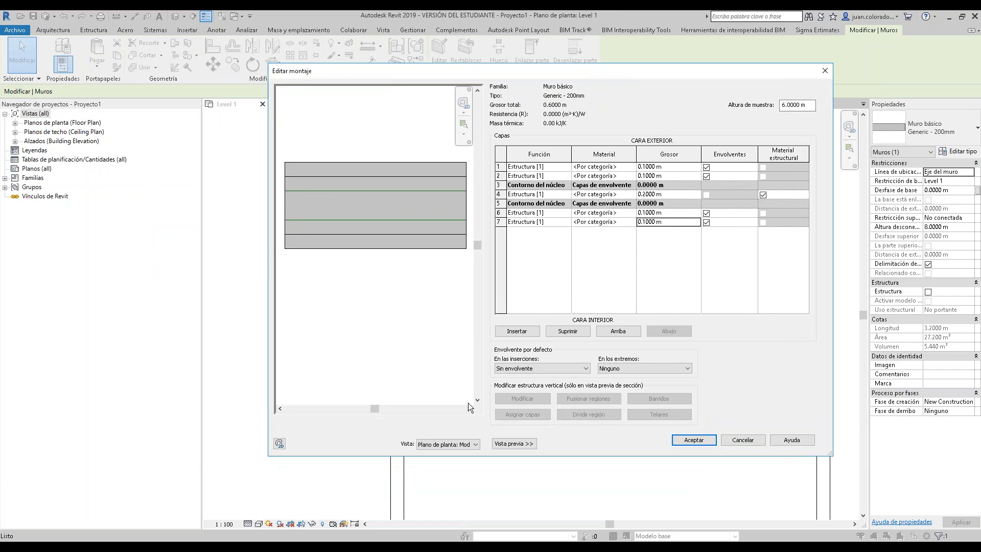
# - Switch the assembly preview to the section view and set the sample height to 3 m
pyautogui.click(457, 444)
pyautogui.click(456, 462)
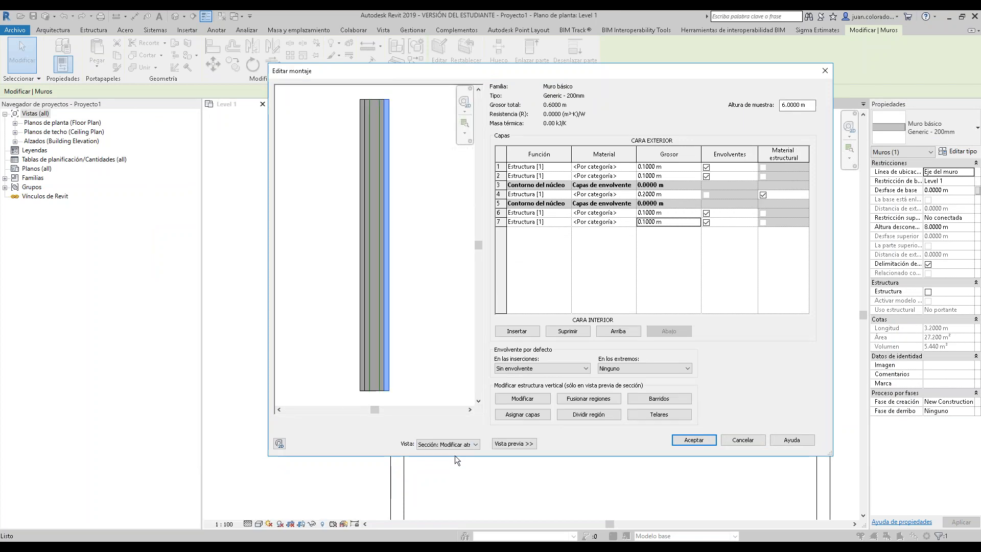
pyautogui.click(784, 108)
pyautogui.write('3')
pyautogui.click(424, 205)
pyautogui.moveTo(383, 290); pyautogui.dragTo(404, 222, button='middle')
pyautogui.scroll(2, 401, 221)
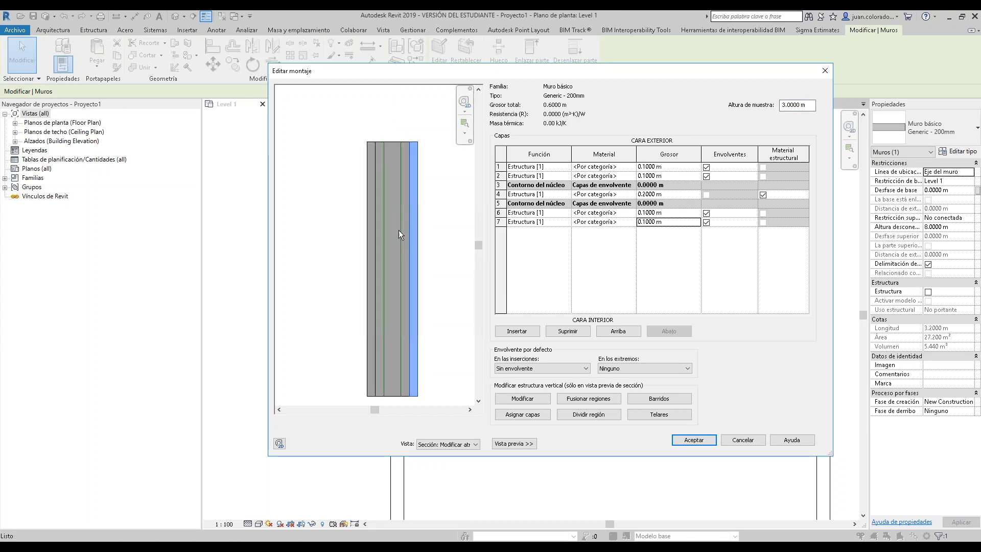
pyautogui.scroll(2, 401, 229)
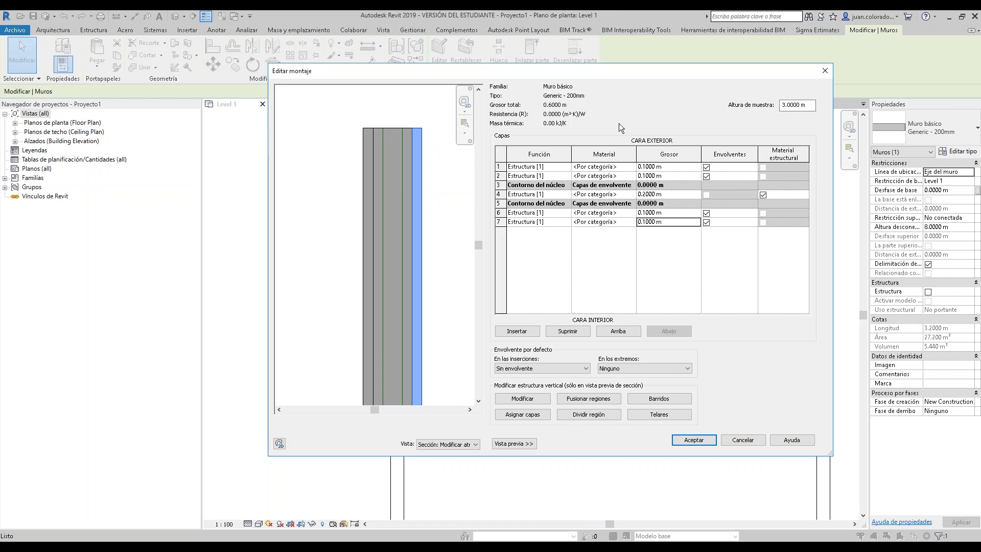
# - Set the thickness of exterior layers 1 and 2 to 0.015 m each
pyautogui.click(648, 166)
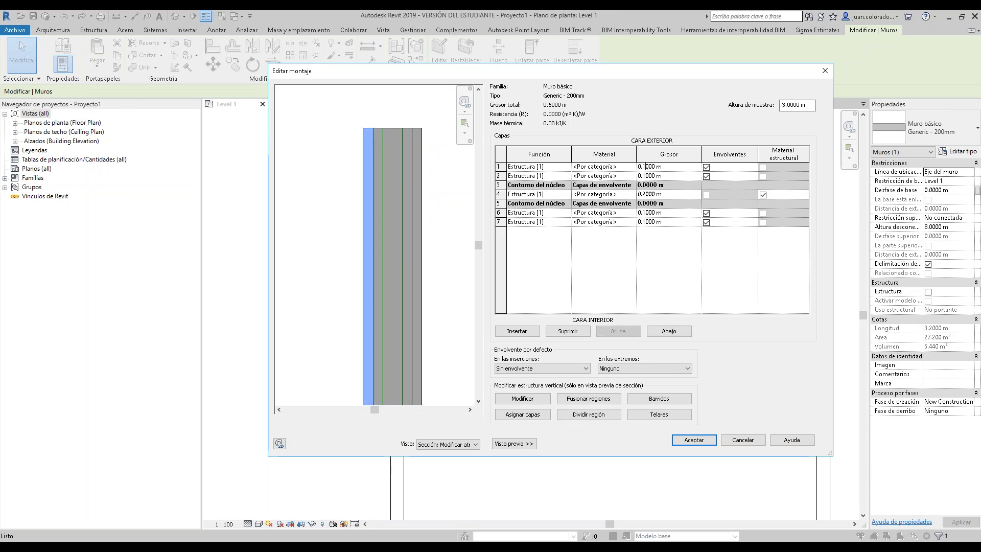
pyautogui.write('5')
pyautogui.click(646, 176)
pyautogui.write('5')
pyautogui.click(643, 167)
pyautogui.write('0')
pyautogui.click(645, 176)
pyautogui.write('0')
pyautogui.click(645, 196)
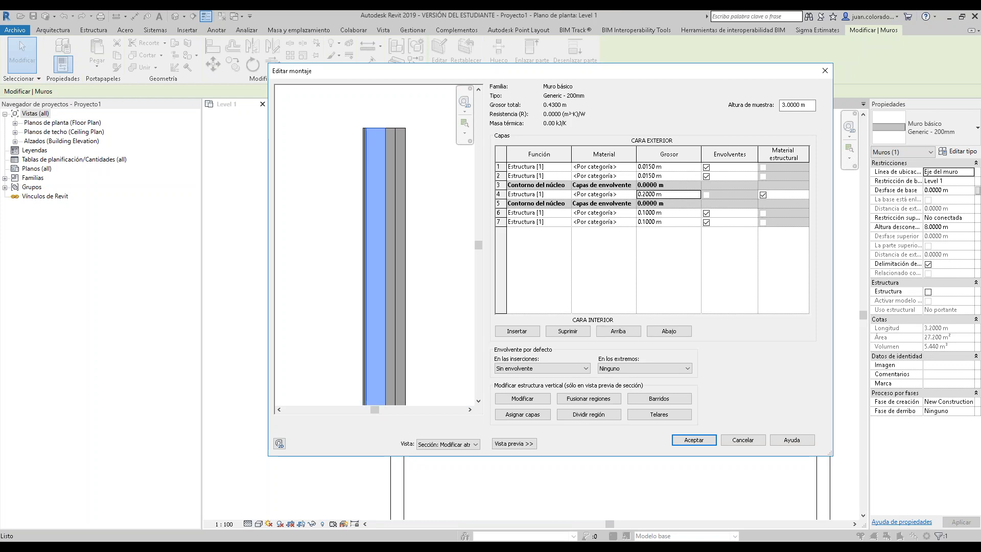
# - Set the thickness of interior layers 6 and 7 to 0.015 m each
pyautogui.click(646, 209)
pyautogui.press('BackSpace')
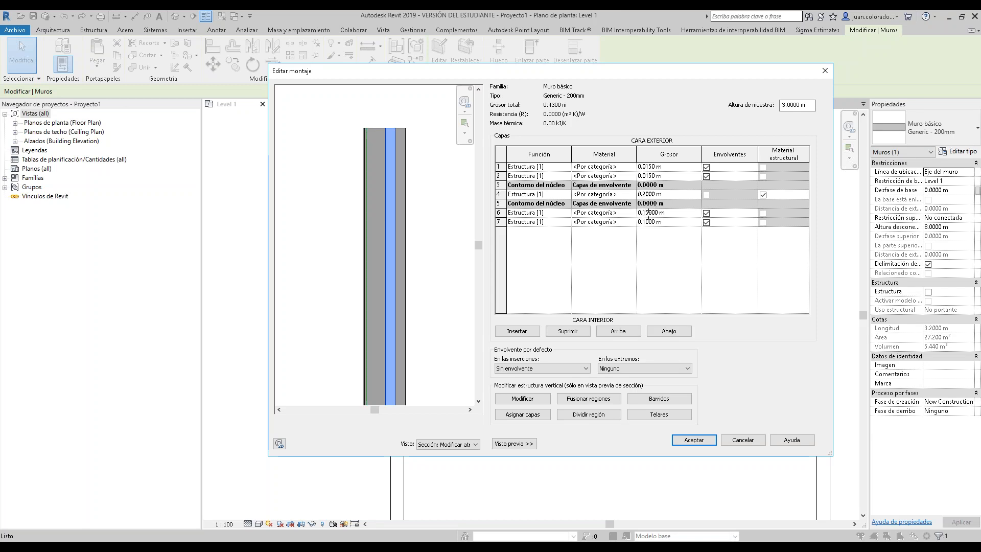
pyautogui.write('15')
pyautogui.click(648, 222)
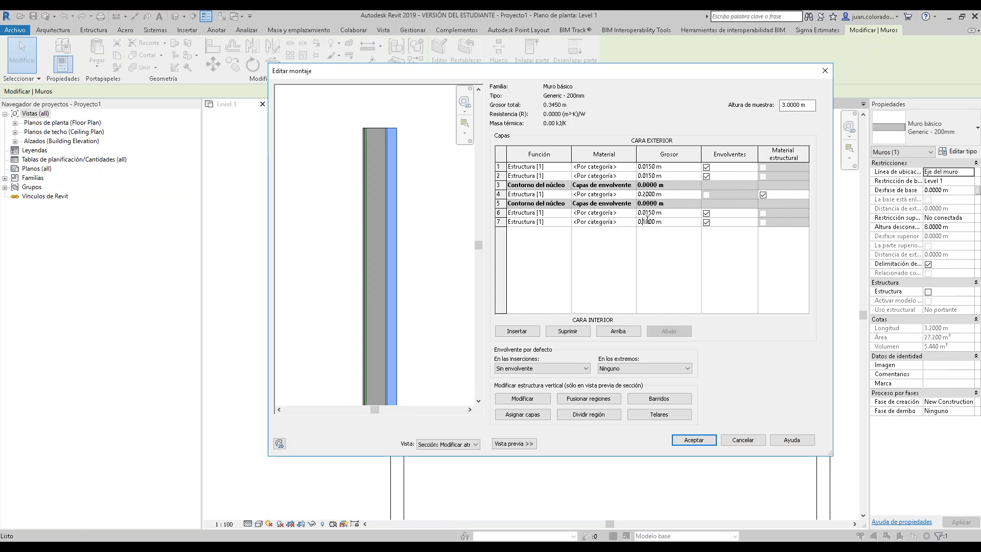
pyautogui.write('5')
pyautogui.click(643, 221)
pyautogui.write('0')
pyautogui.click(649, 170)
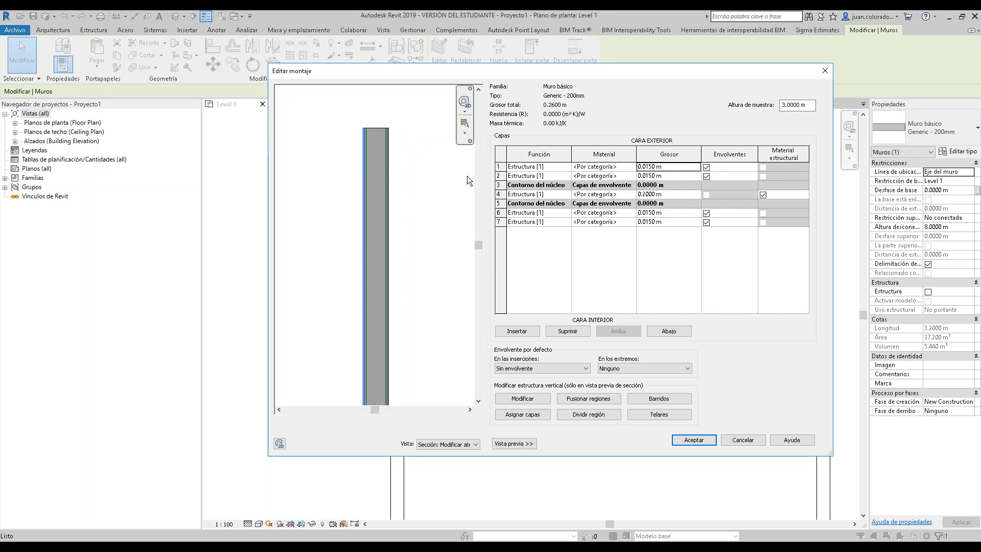
# - Search the materials for "concre" and assign Concrete, Cast In Situ to structural core layer 4
pyautogui.click(618, 199)
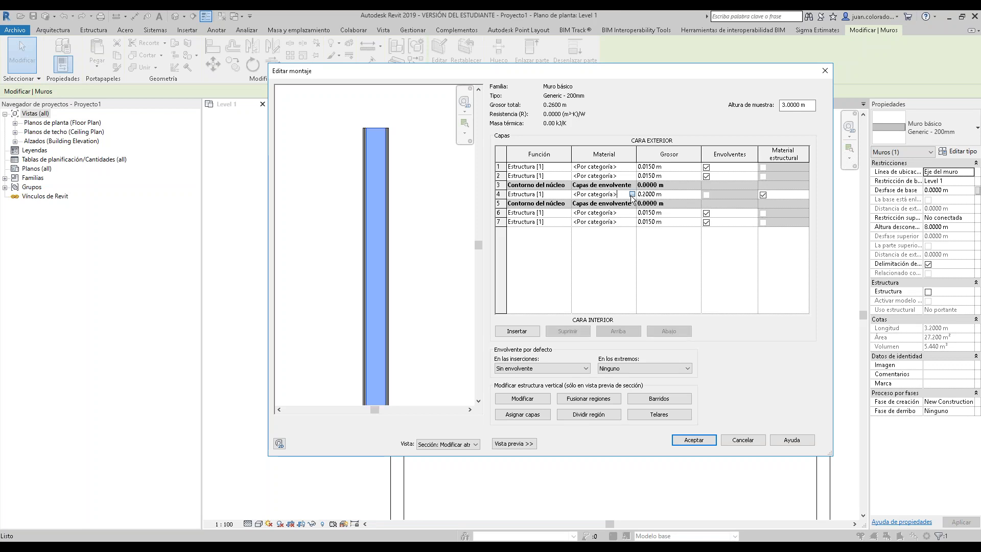
pyautogui.click(632, 194)
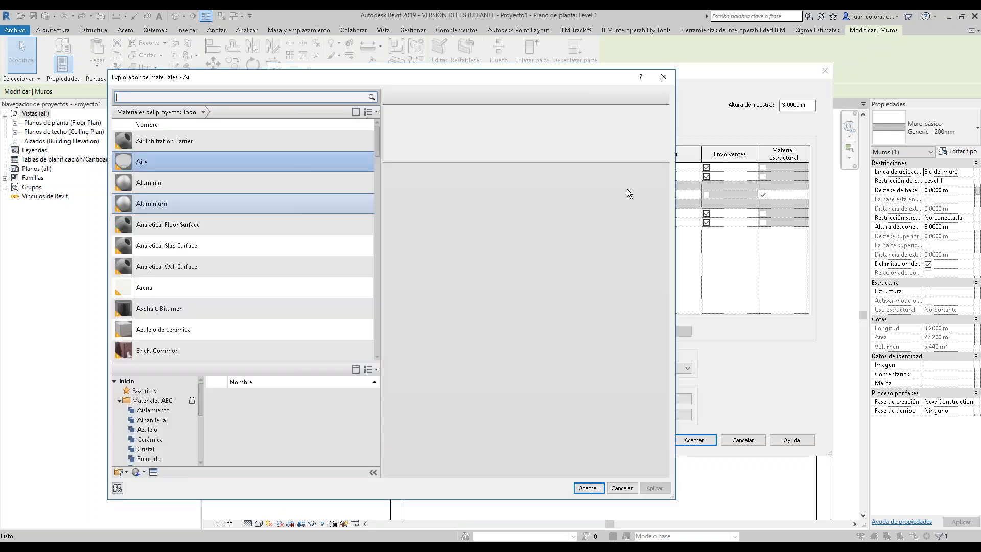
pyautogui.click(232, 97)
pyautogui.write('concreto')
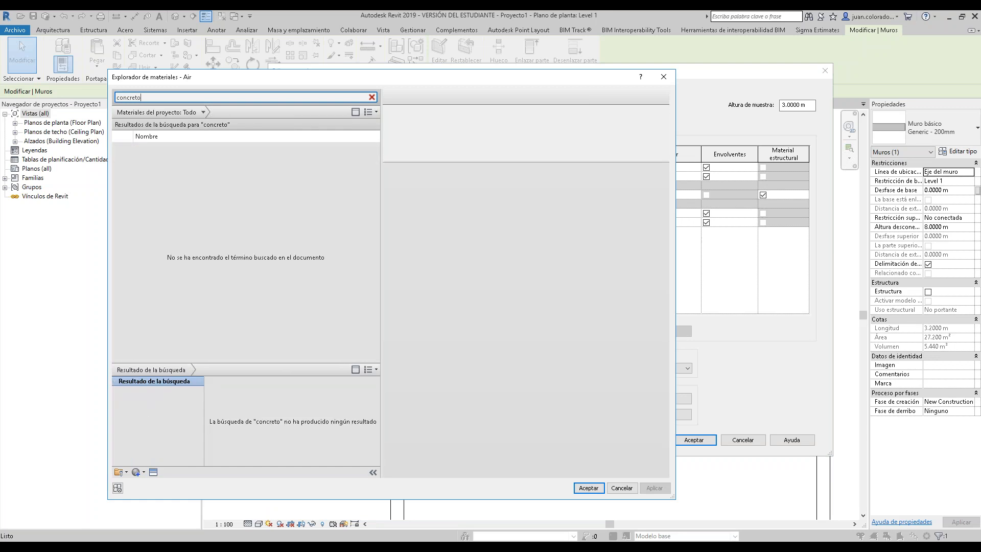
pyautogui.press('BackSpace')
pyautogui.press('BackSpace')
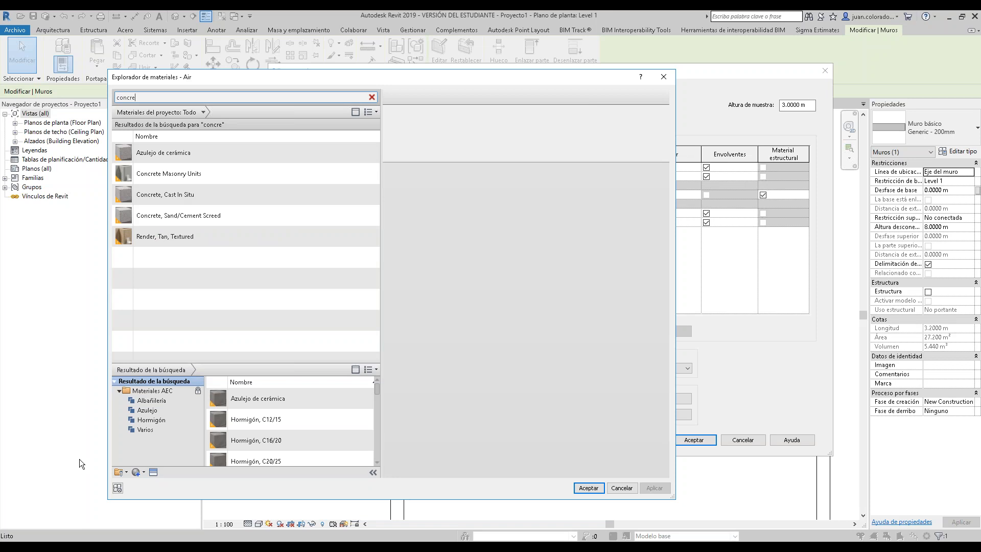
pyautogui.click(203, 188)
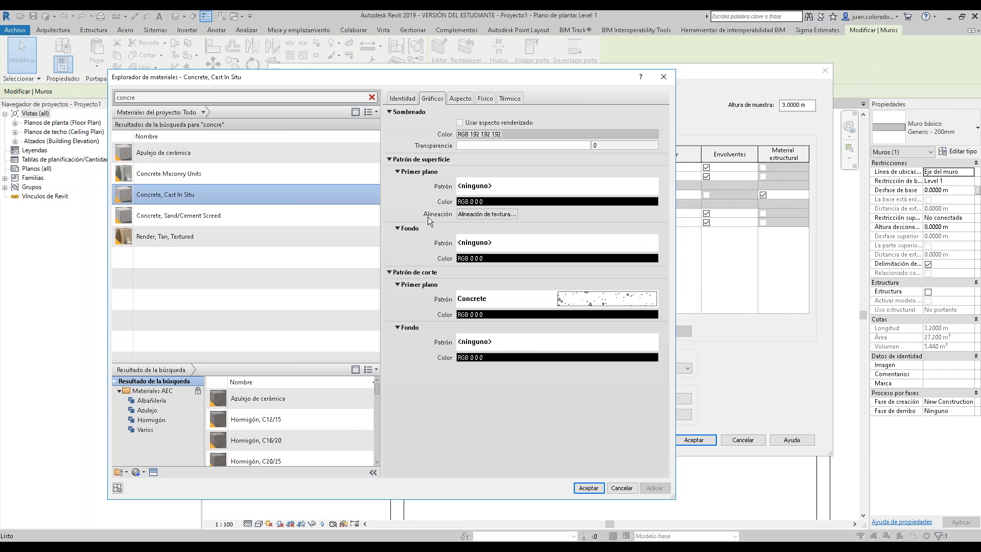
pyautogui.click(588, 488)
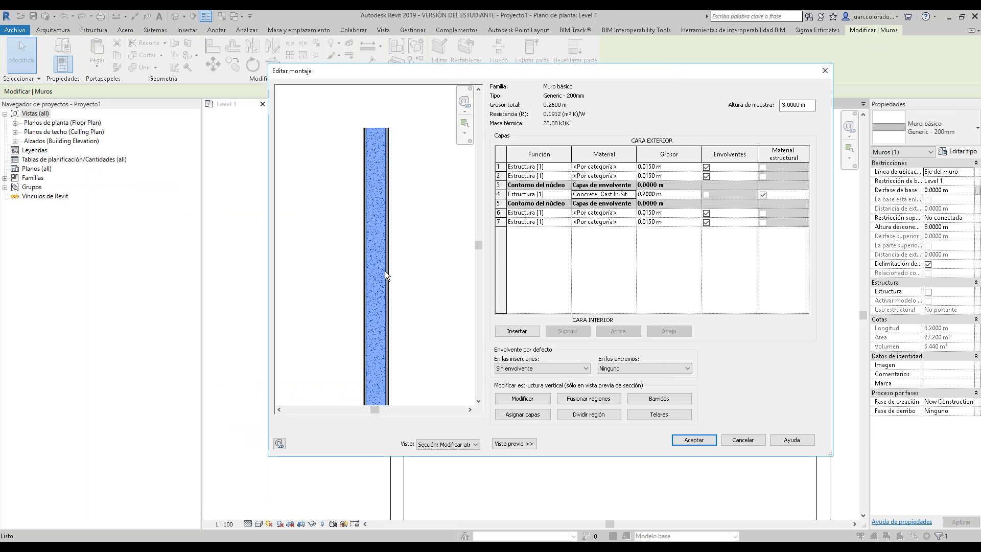
pyautogui.scroll(2, 432, 220)
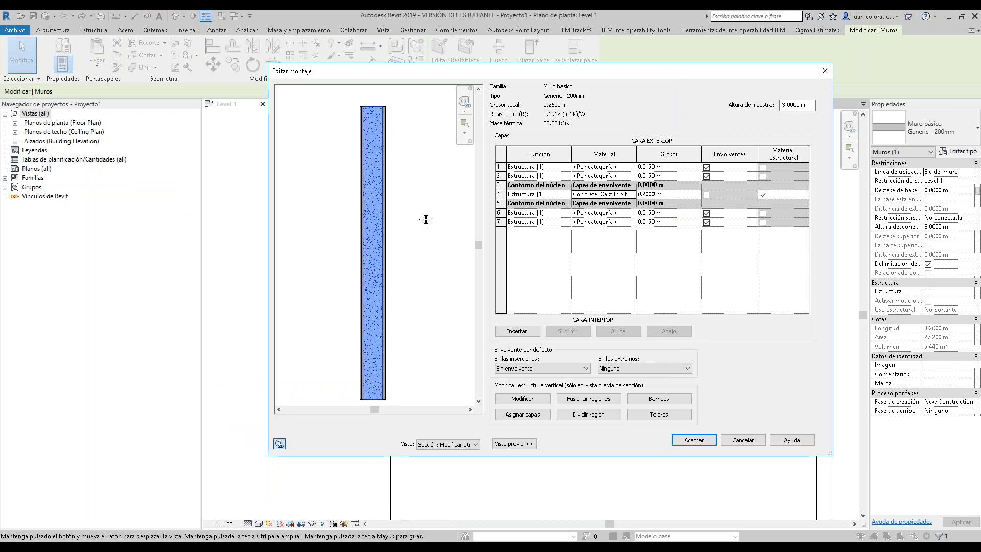
pyautogui.scroll(-2, 425, 232)
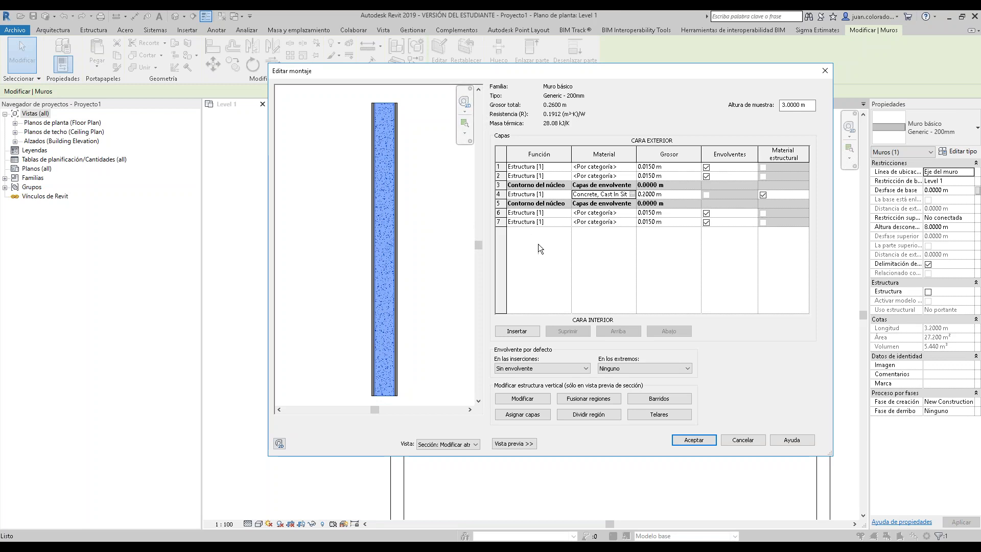
# - Search the materials for "concre" and assign Concrete, Sand/Cement Screed to interior layer 6
pyautogui.click(633, 212)
pyautogui.click(633, 213)
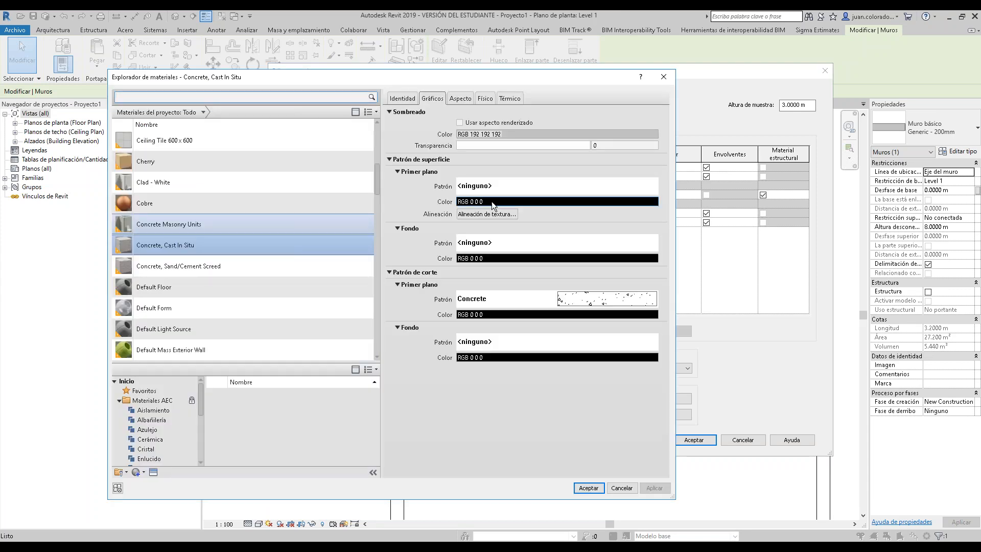
pyautogui.click(309, 97)
pyautogui.write('concre')
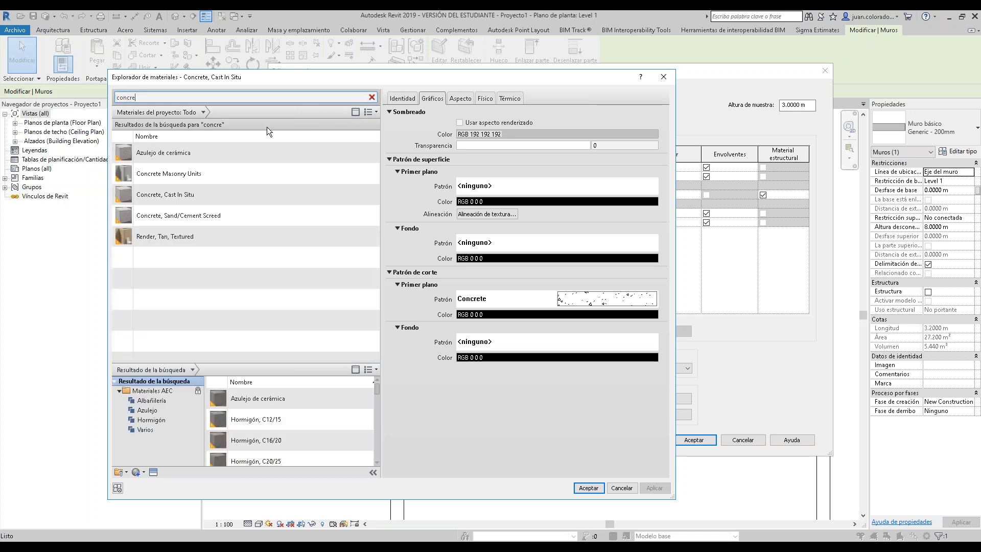
pyautogui.click(230, 210)
pyautogui.click(588, 487)
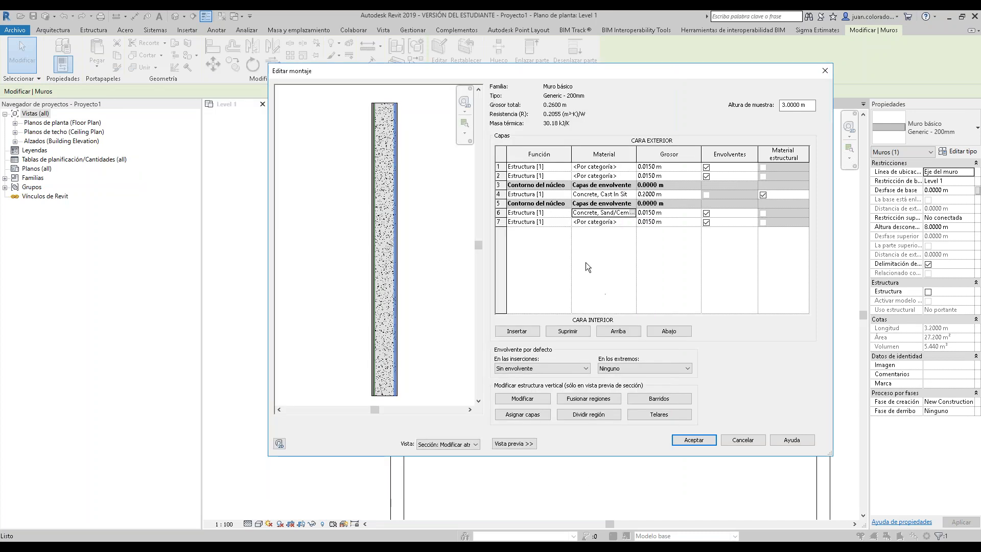
# - Set the function of interior layer 6 and exterior layer 2 to Substrato [2]
pyautogui.click(566, 214)
pyautogui.click(566, 214)
pyautogui.click(567, 230)
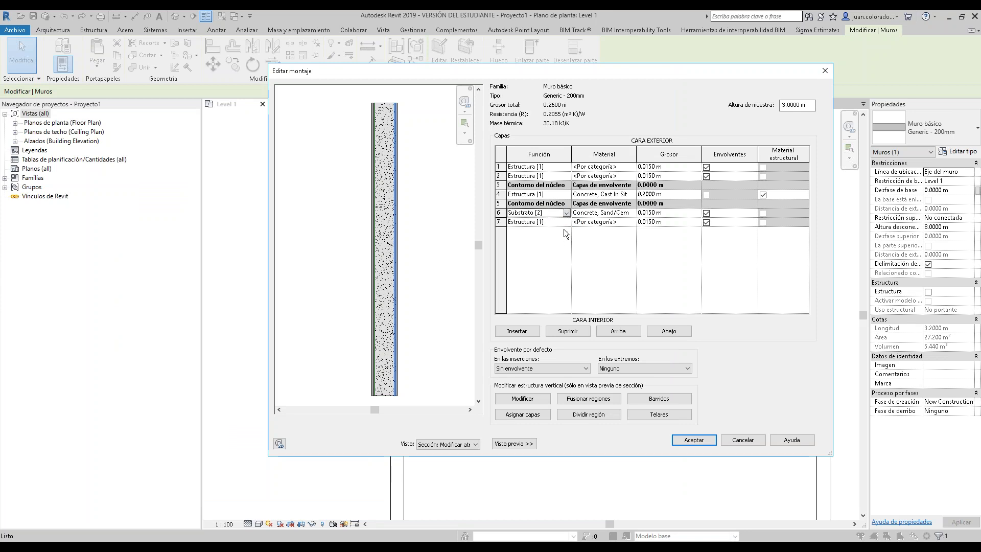
pyautogui.click(568, 177)
pyautogui.click(571, 180)
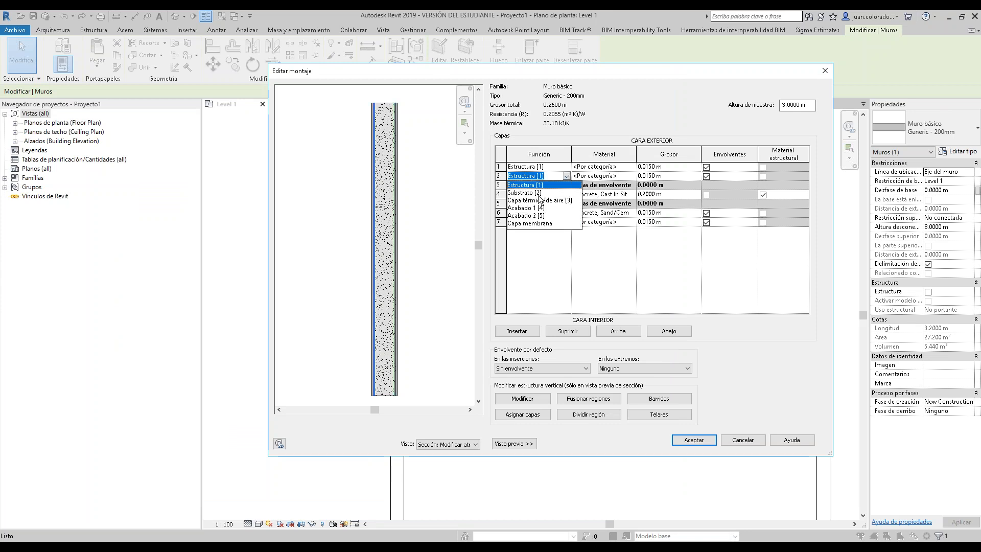
pyautogui.click(543, 197)
# - Set the function of the outermost layers 7 and 1 to Acabado 1 [4]
pyautogui.click(542, 222)
pyautogui.click(566, 222)
pyautogui.click(566, 222)
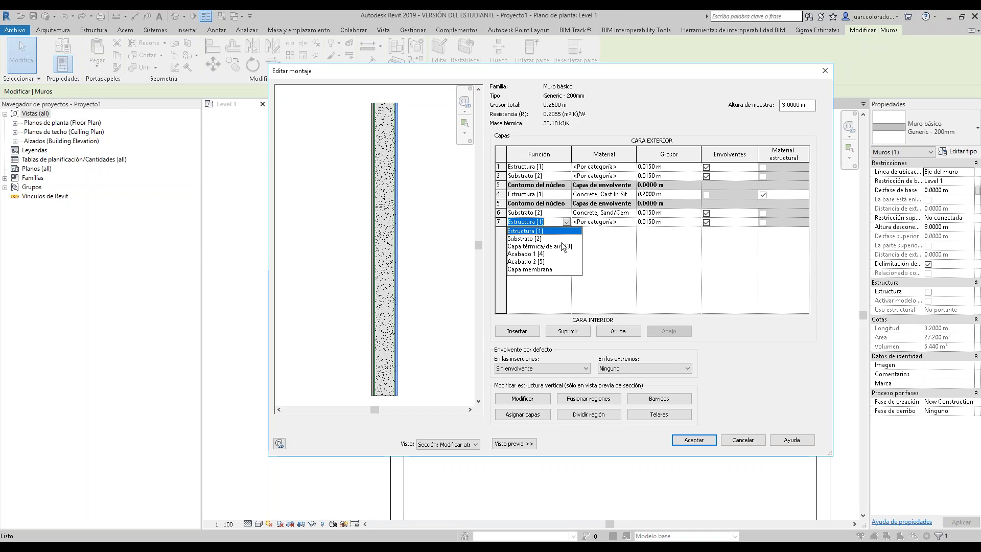
pyautogui.click(545, 254)
pyautogui.click(551, 167)
pyautogui.click(566, 167)
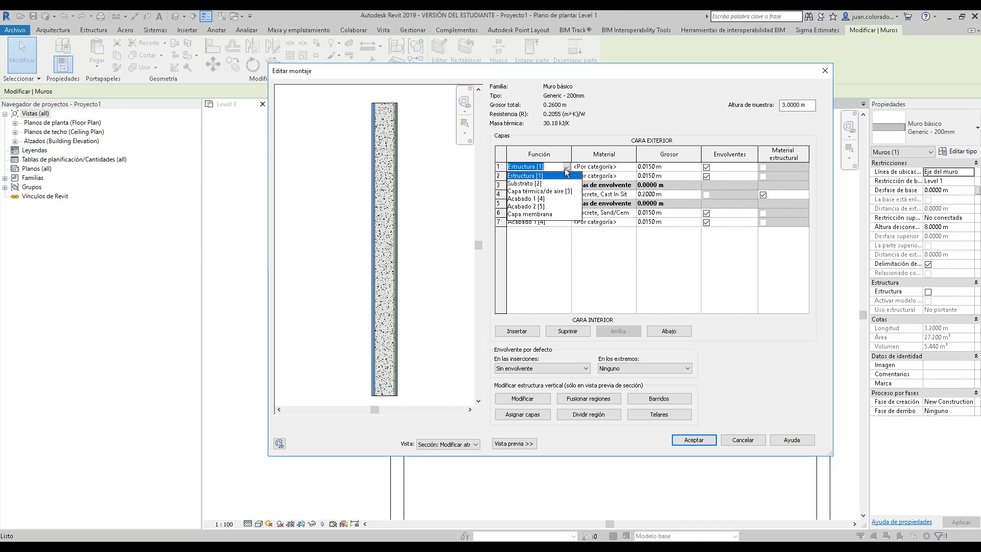
pyautogui.click(545, 199)
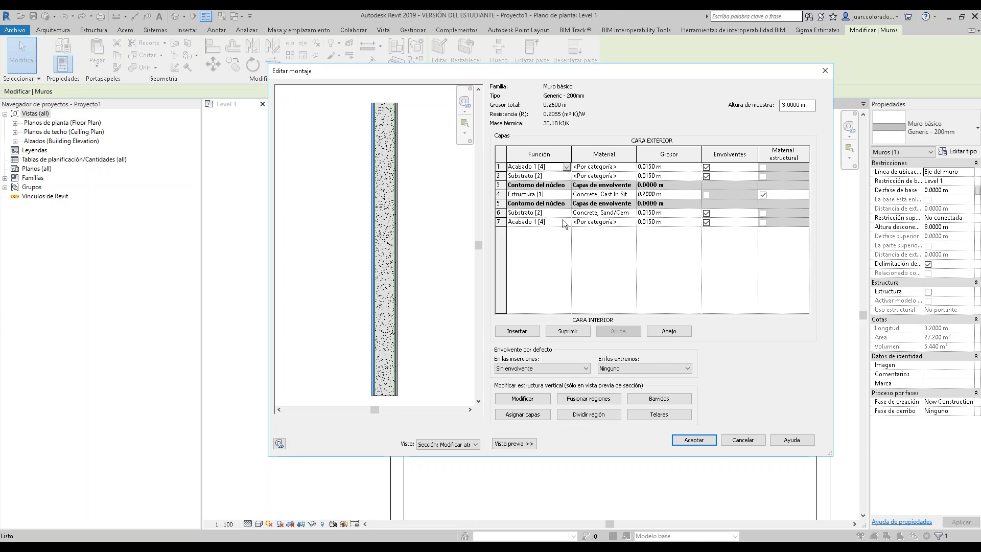
# - Set the function of interior layer 7 to Acabado 2 [5] and keep exterior layer 1 as Acabado 1 [4]
pyautogui.click(567, 167)
pyautogui.click(541, 209)
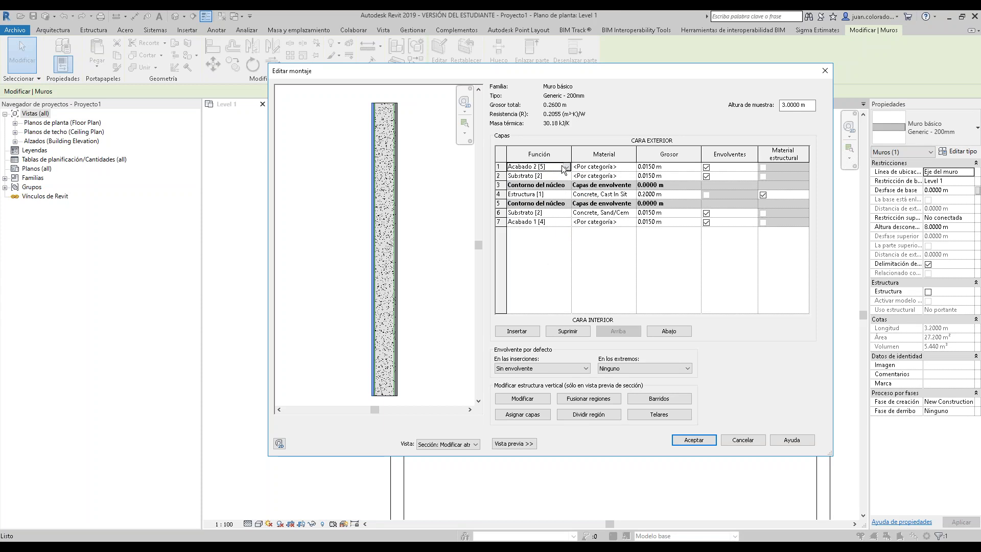
pyautogui.click(554, 221)
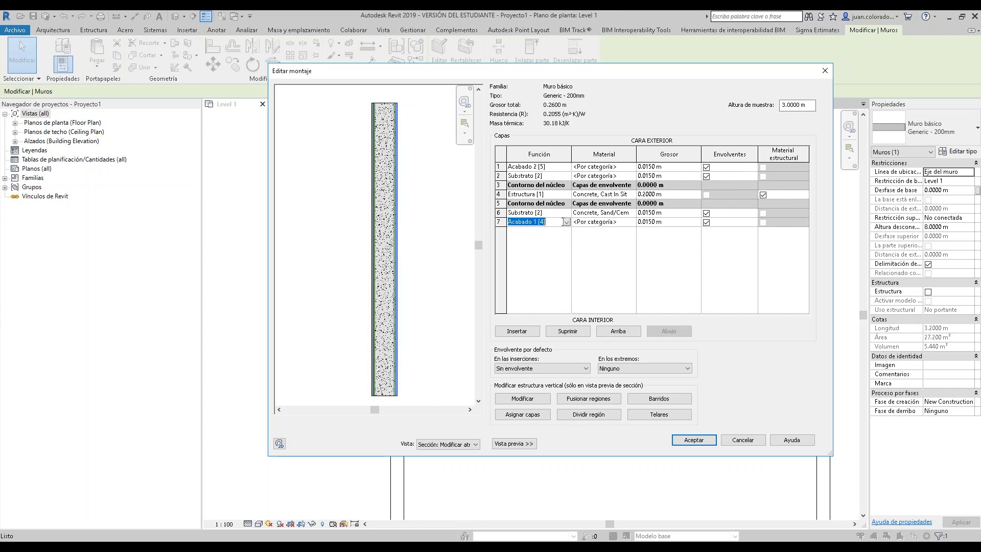
pyautogui.click(569, 221)
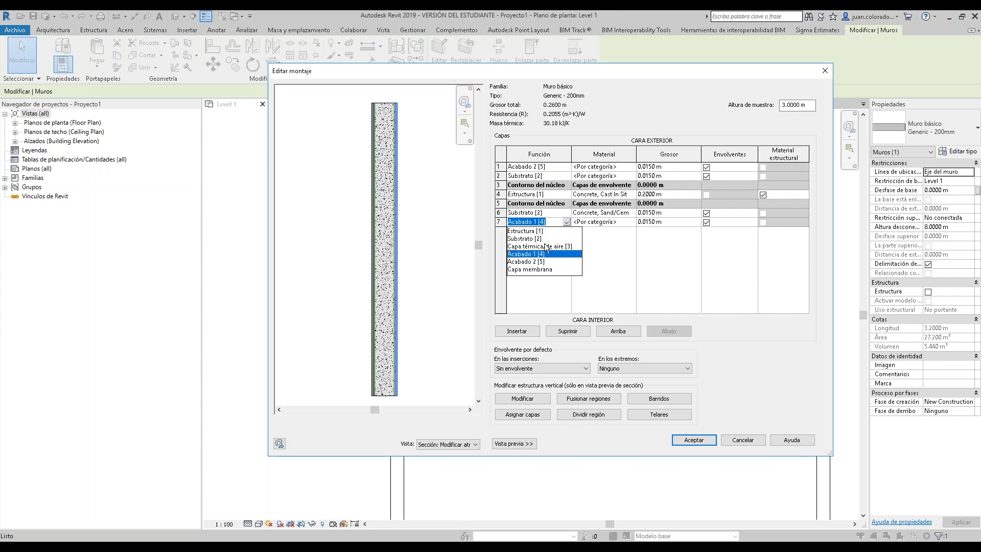
pyautogui.click(539, 265)
pyautogui.click(566, 167)
pyautogui.click(566, 167)
pyautogui.click(551, 198)
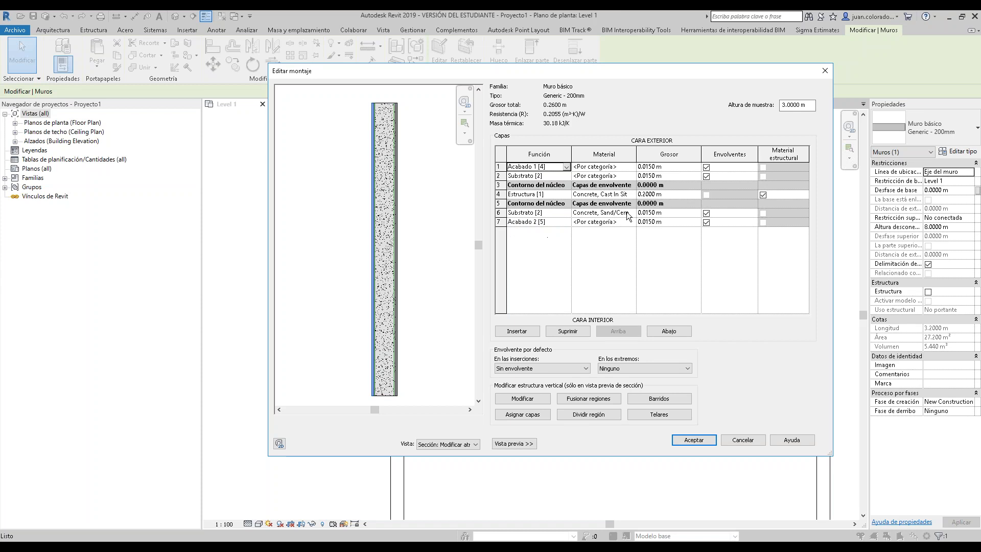
# - Assign the material Concrete, Sand/Cement Screed to exterior substrate layer 2
pyautogui.click(631, 174)
pyautogui.click(633, 174)
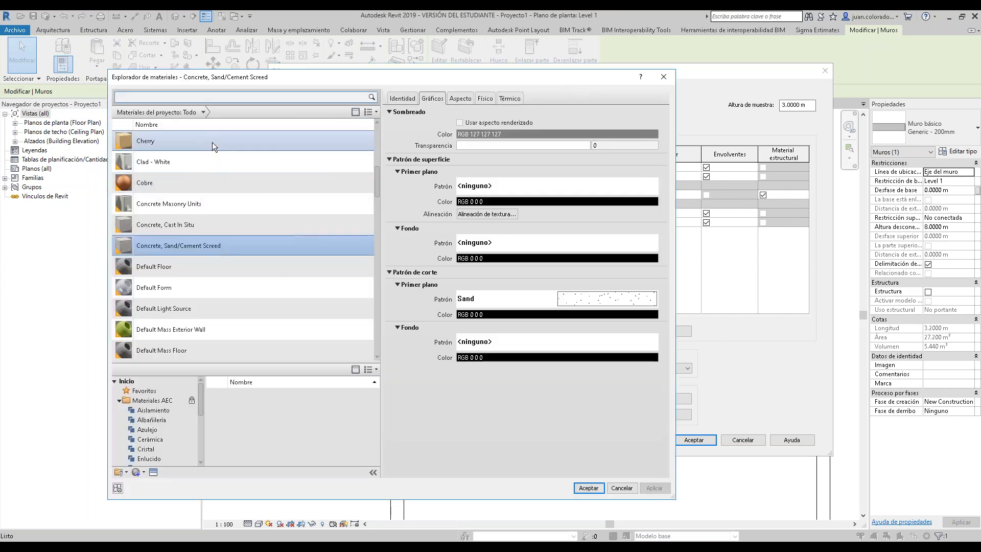
pyautogui.click(213, 242)
pyautogui.click(589, 487)
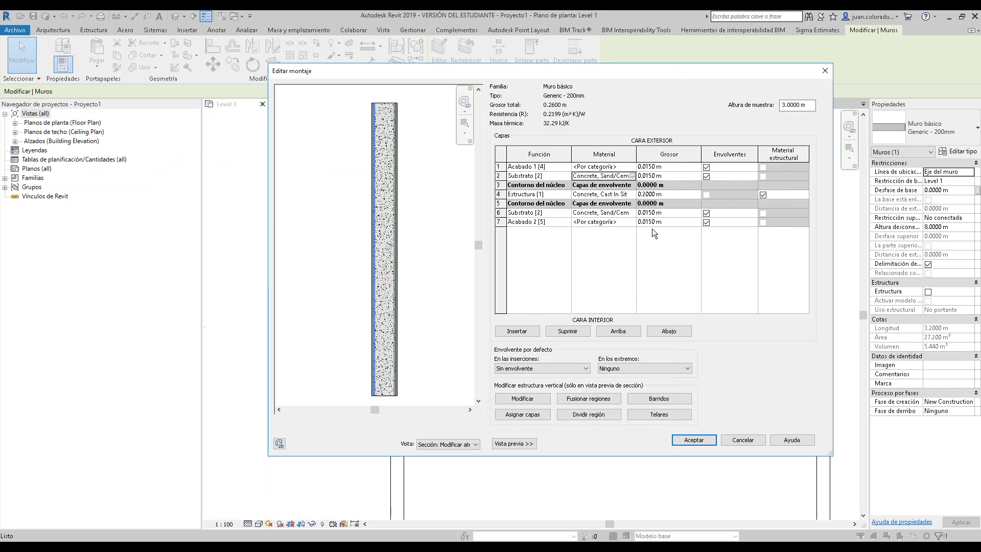
# - Search the materials for "cerami" for interior layer 7, and browse the Cerámica category of the Materiales AEC library
pyautogui.click(626, 221)
pyautogui.click(632, 221)
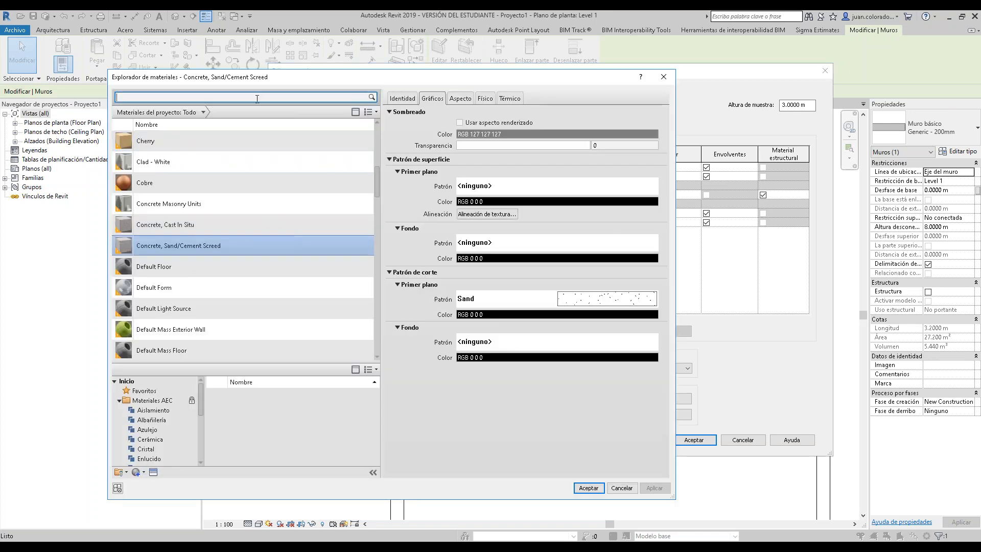
pyautogui.write('cermi')
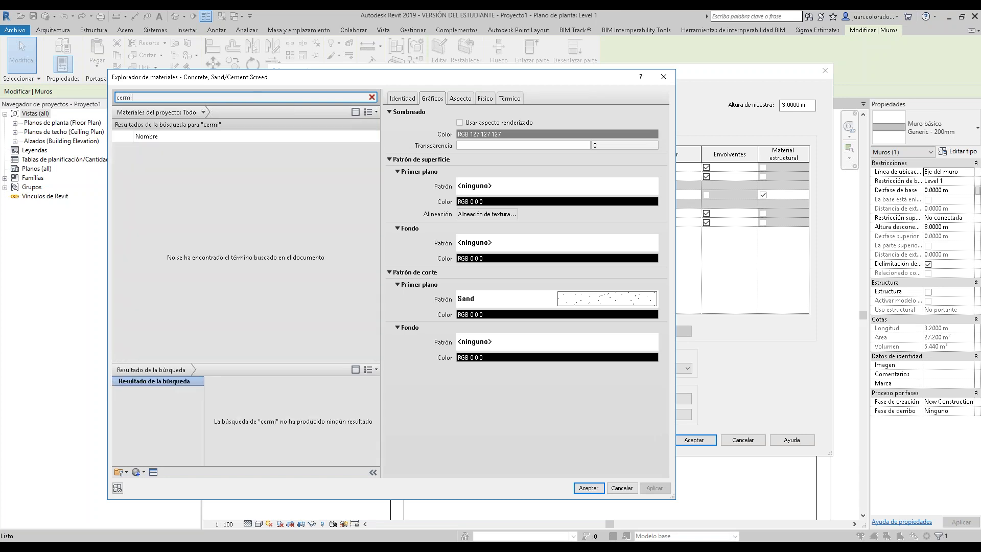
pyautogui.press('BackSpace')
pyautogui.press('BackSpace')
pyautogui.write('am')
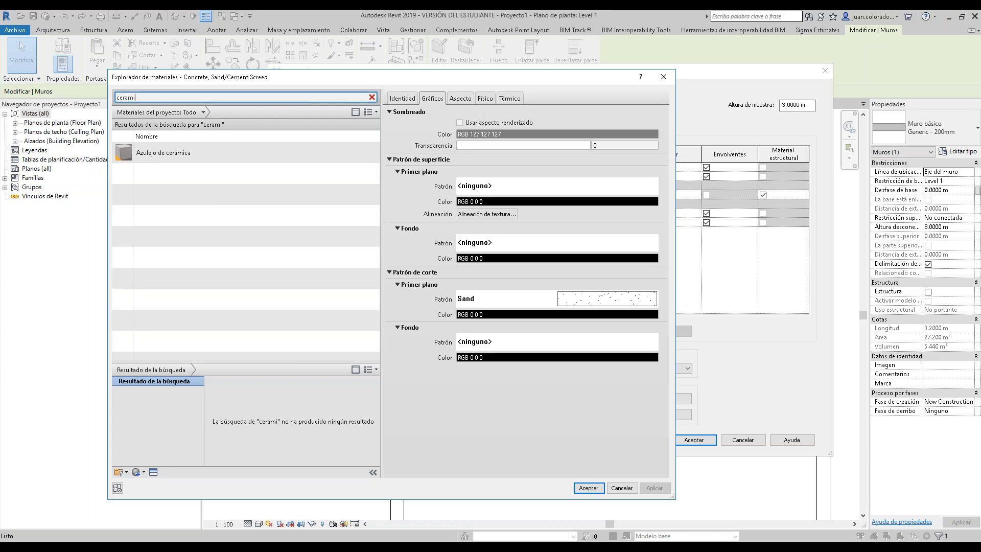
pyautogui.click(373, 97)
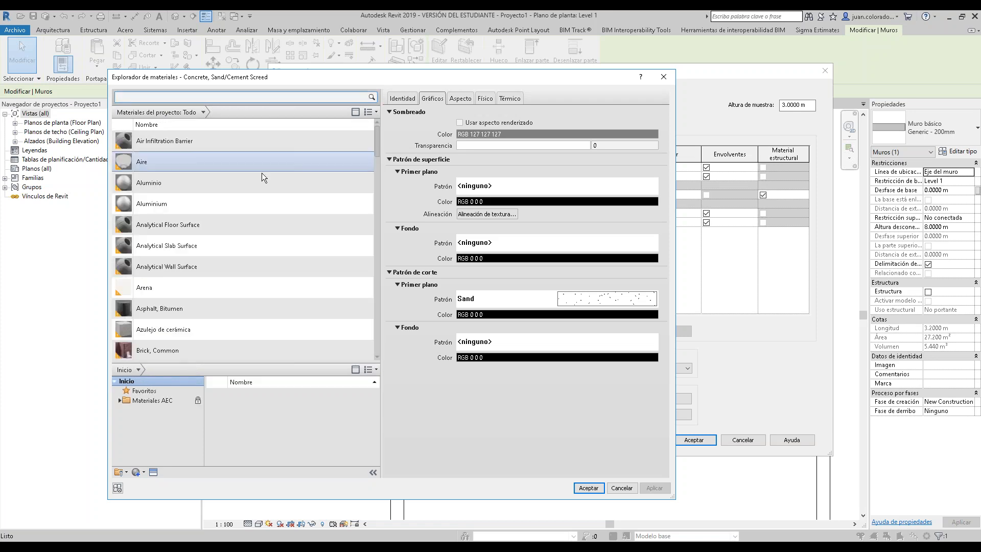
pyautogui.click(120, 401)
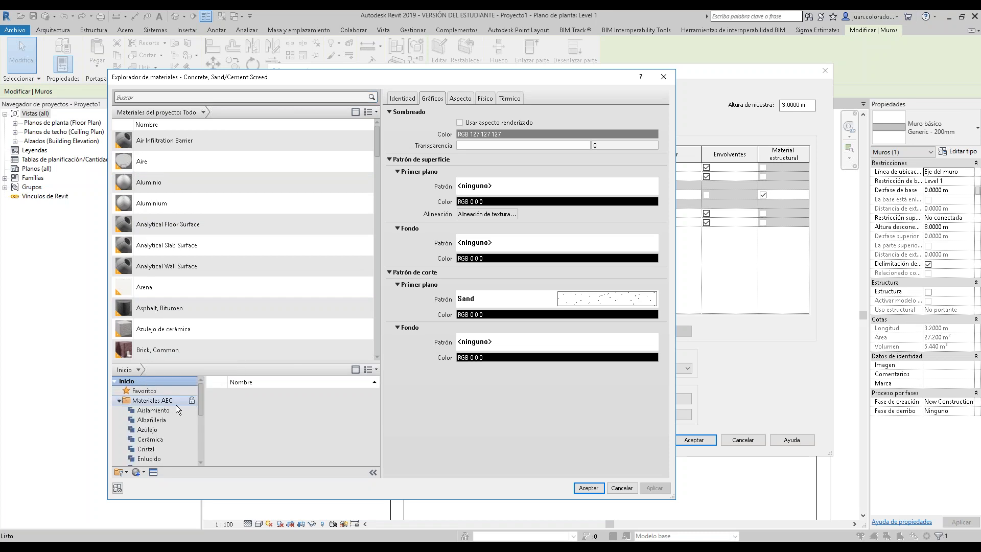
pyautogui.click(150, 439)
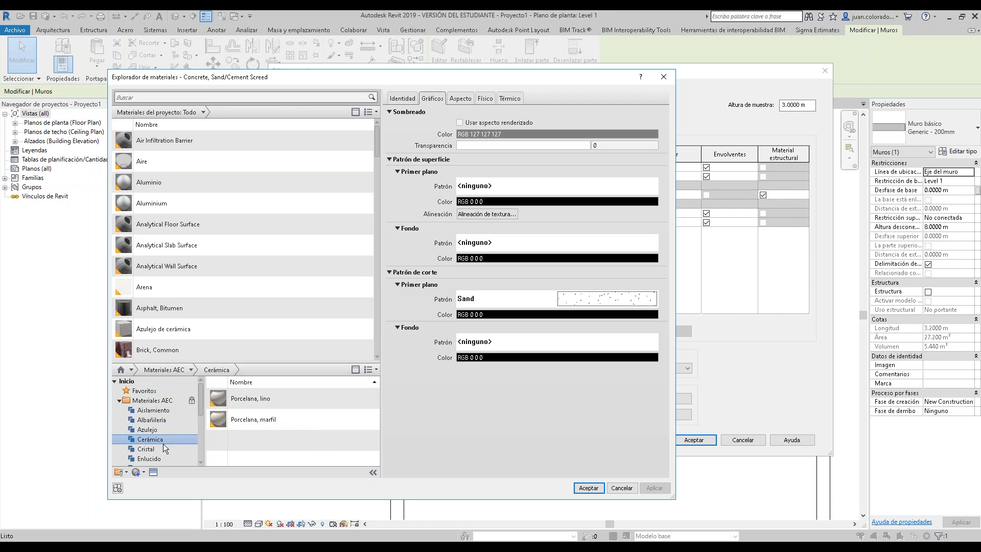
pyautogui.click(121, 473)
pyautogui.click(214, 492)
pyautogui.click(123, 474)
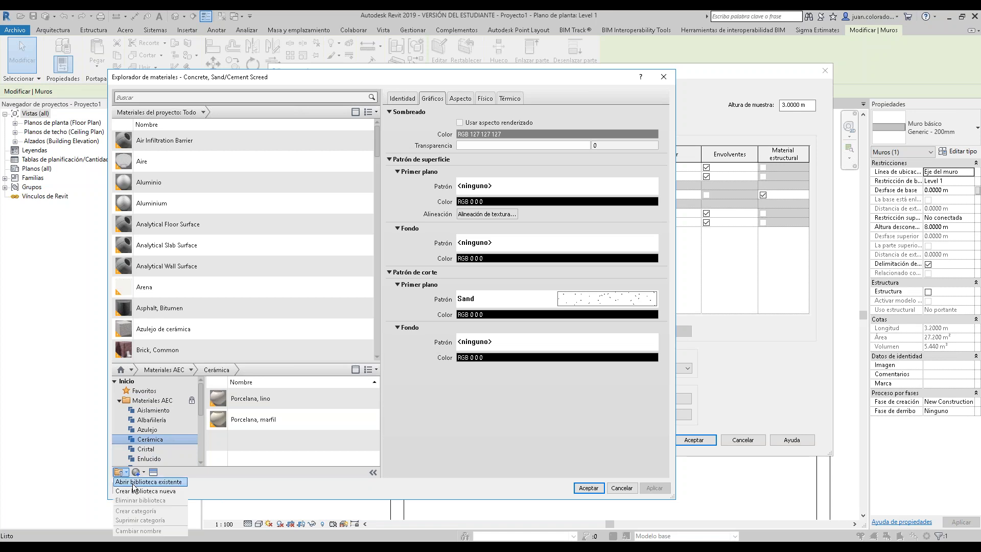
pyautogui.click(129, 481)
pyautogui.click(965, 104)
pyautogui.press('Escape')
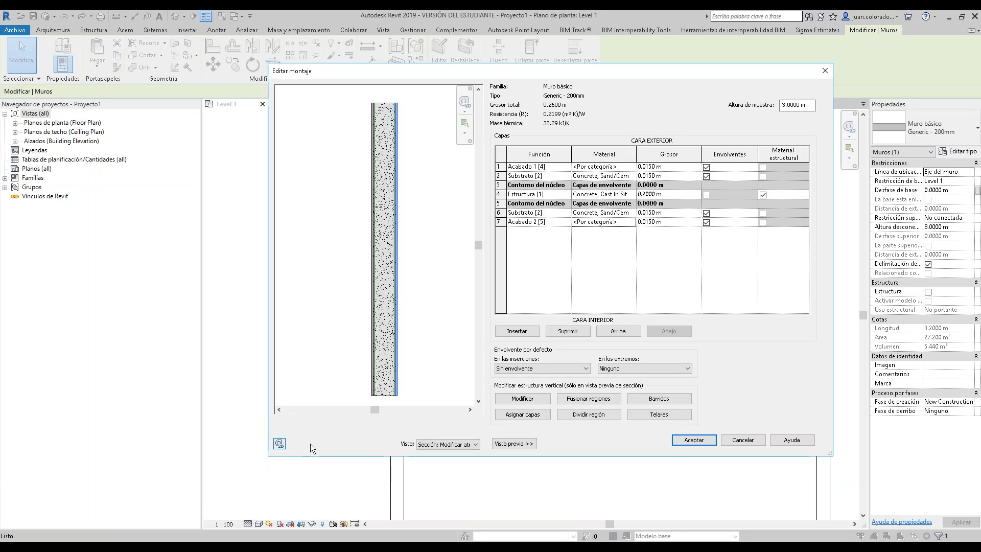
# - Try to create a new material for interior layer 7 by duplicating Concrete, Sand/Cement Screed
pyautogui.click(630, 222)
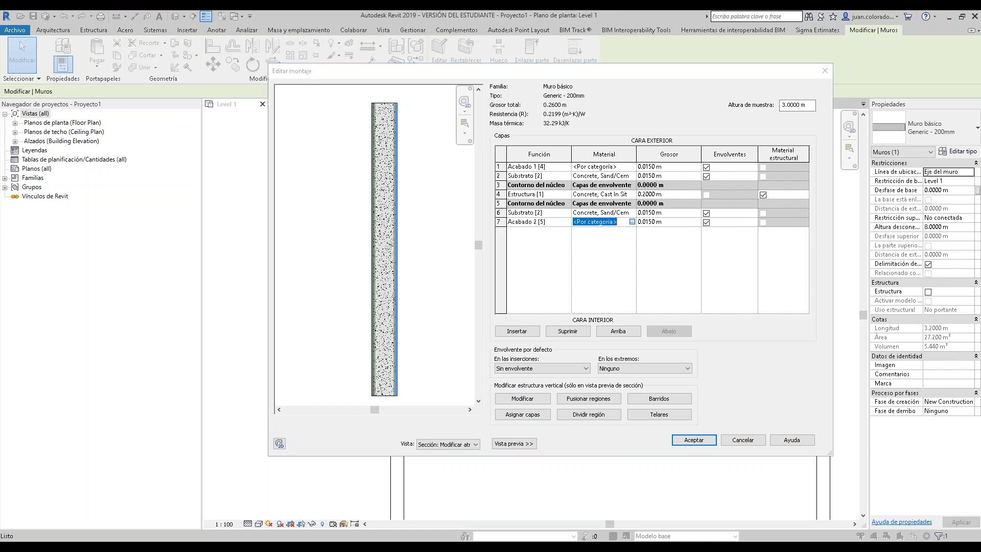
pyautogui.click(632, 222)
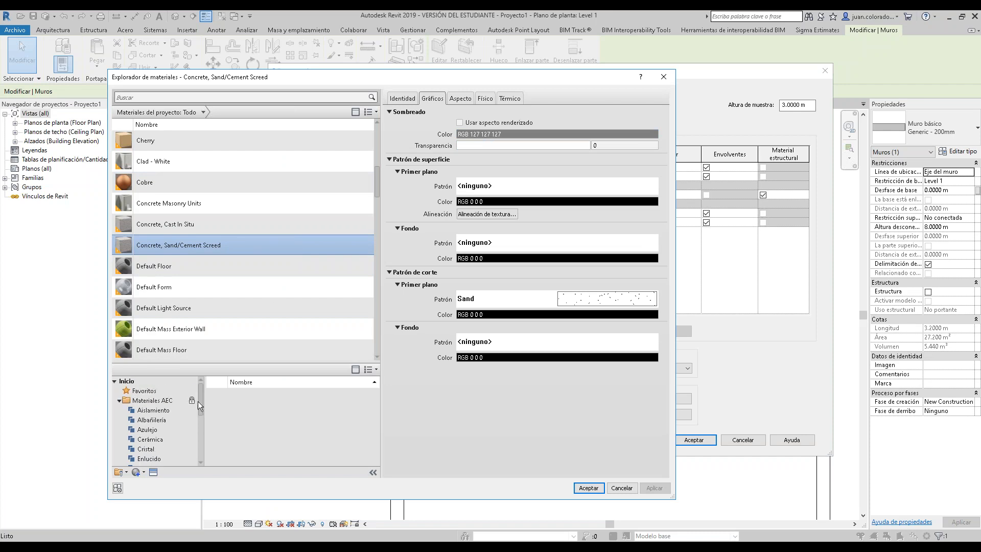
pyautogui.scroll(-1, 202, 405)
pyautogui.click(138, 474)
pyautogui.click(146, 491)
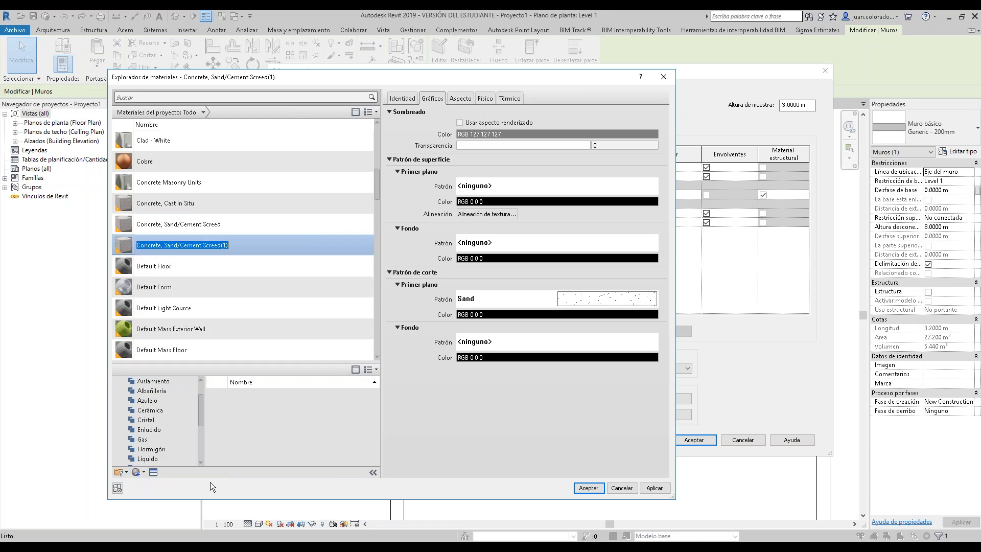
pyautogui.rightClick(235, 249)
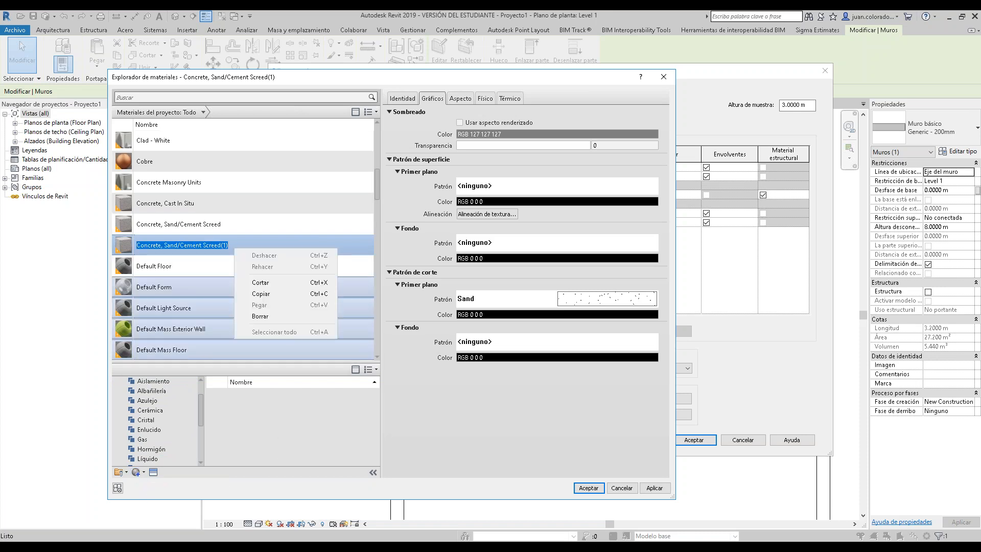
pyautogui.click(262, 317)
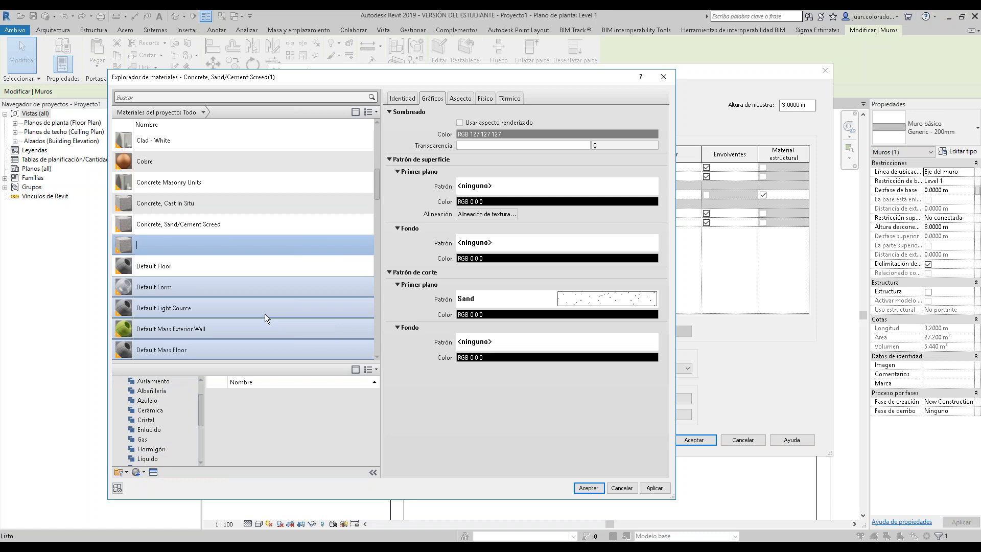
pyautogui.press('Escape')
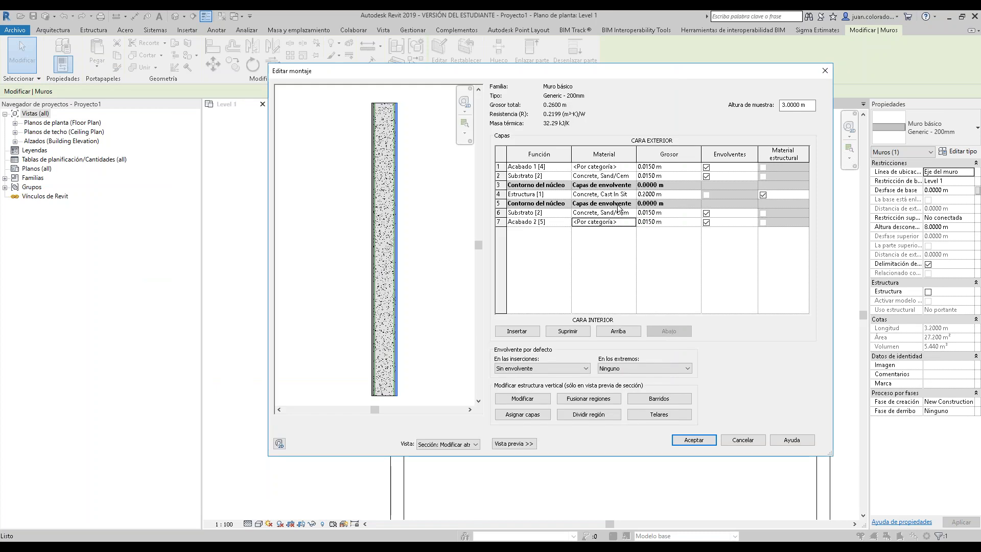
# - Search the project materials for "cera" for interior layer 7, and clear the search
pyautogui.click(626, 221)
pyautogui.click(632, 221)
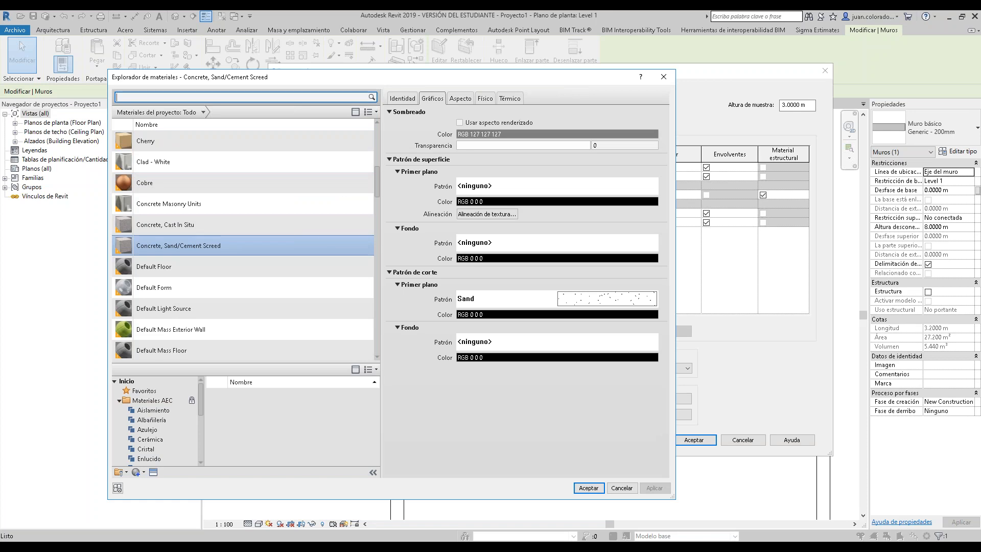
pyautogui.write('cera')
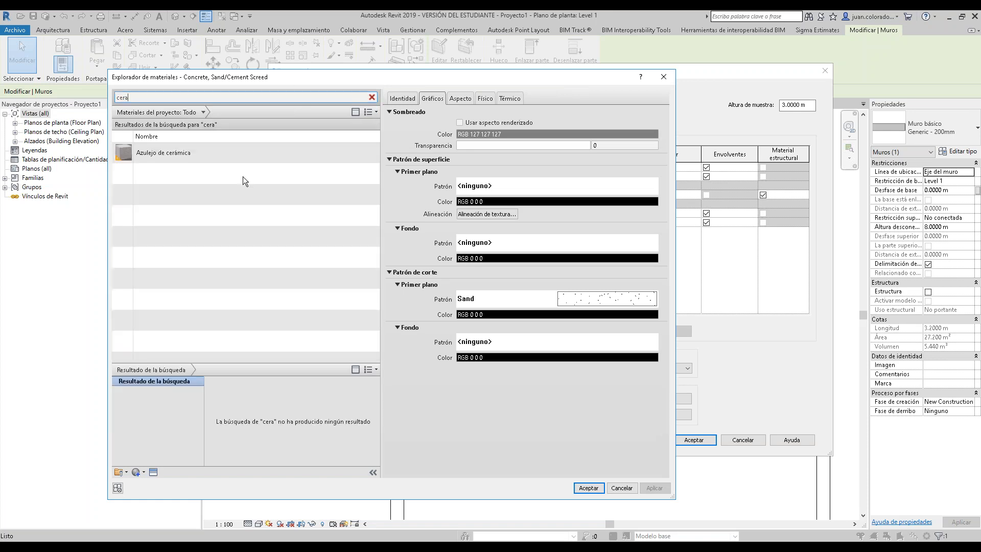
pyautogui.press('BackSpace')
pyautogui.press('BackSpace')
pyautogui.press('BackSpace')
pyautogui.press('BackSpace')
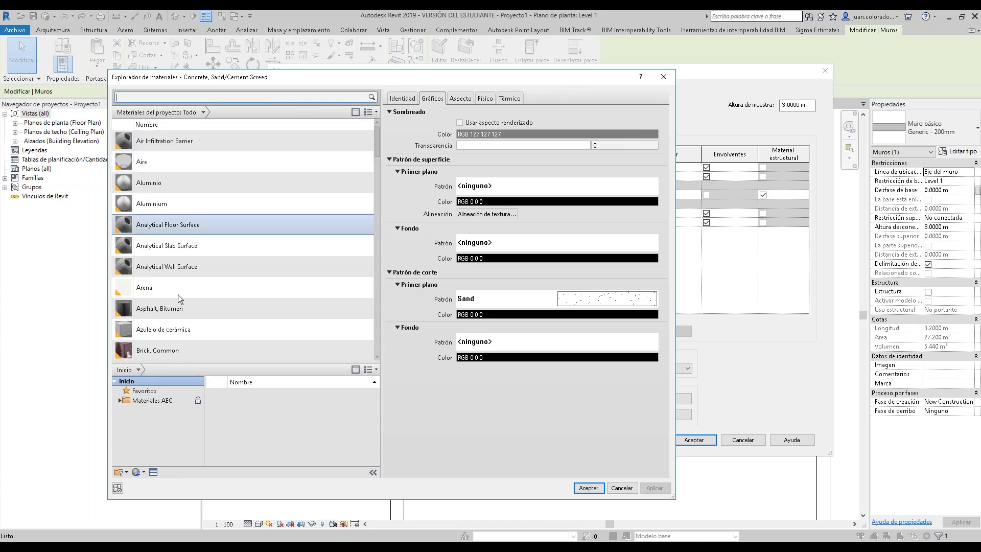
# - Replace the appearance asset of Concrete, Sand/Cement Screed with Azulejo - Mezcla01 - Piedra y cerámica from the Autodesk Cerámica assets
pyautogui.click(157, 470)
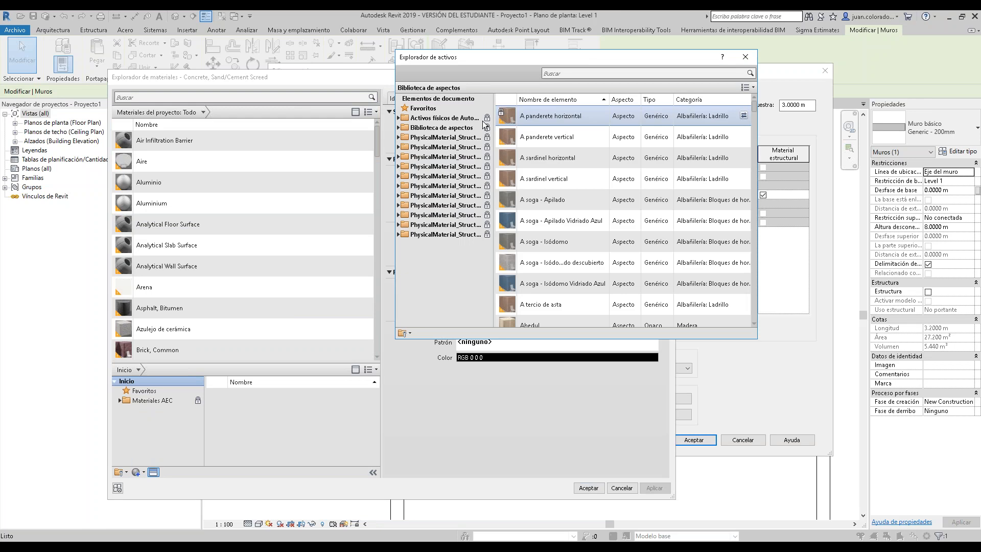
pyautogui.click(398, 118)
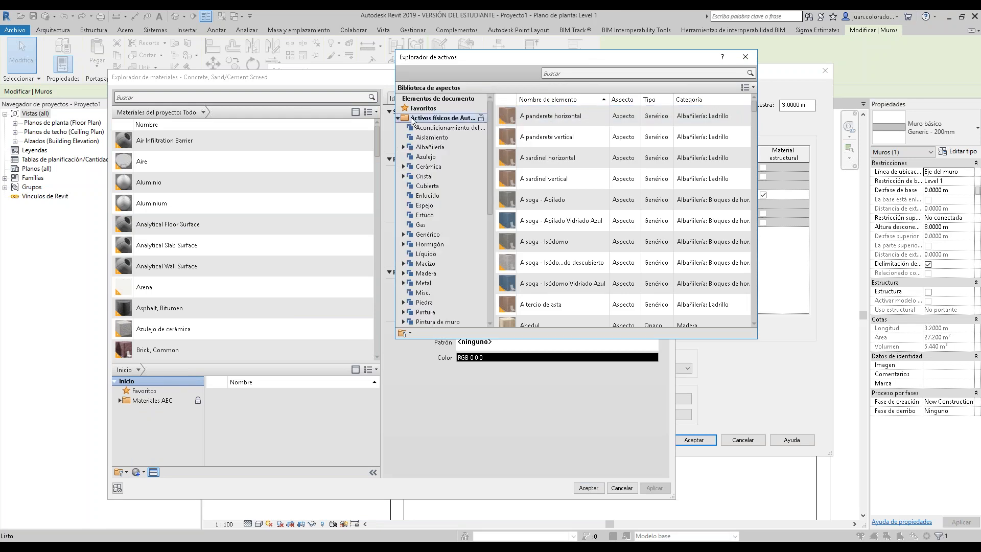
pyautogui.click(446, 156)
pyautogui.click(449, 165)
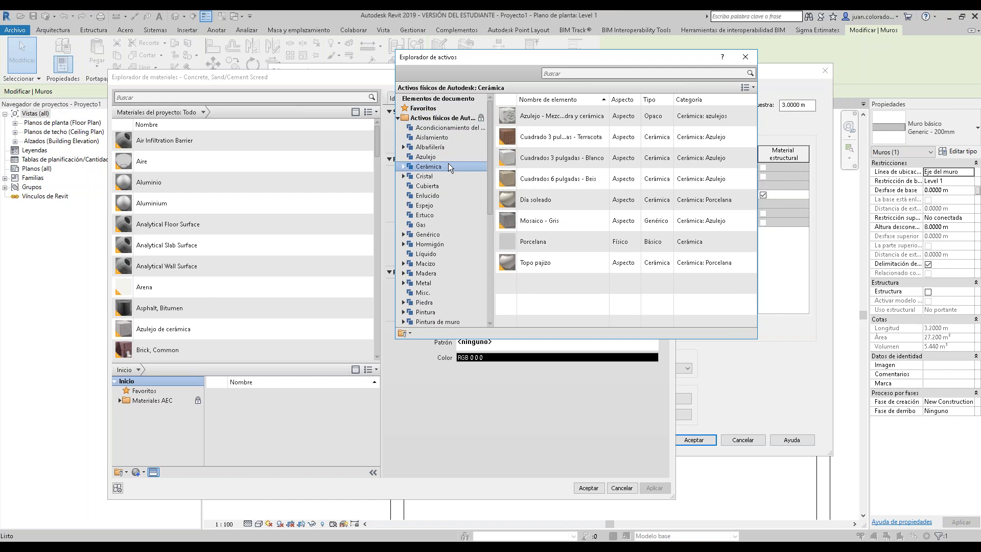
pyautogui.doubleClick(552, 118)
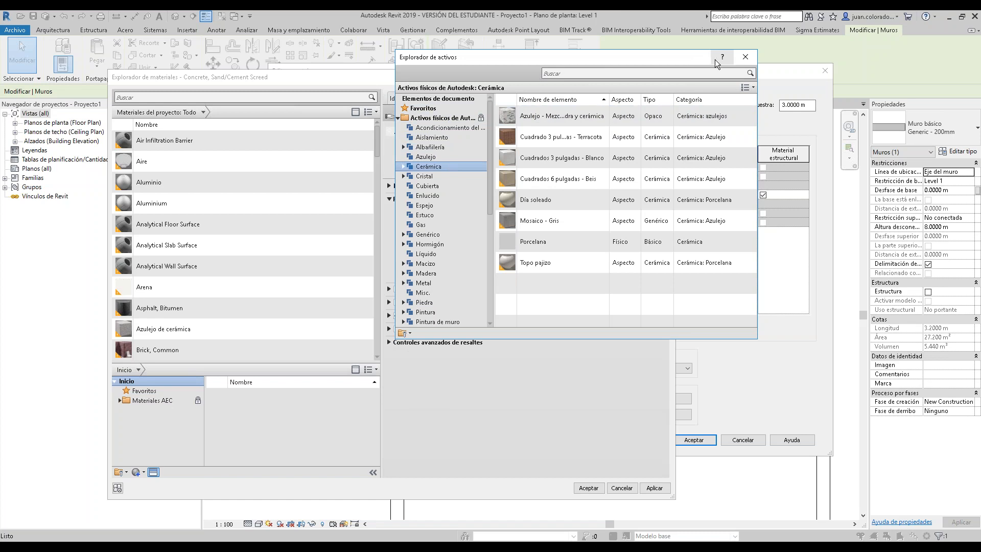
pyautogui.click(745, 56)
# - Add Porcelana, lino from the Cerámica category of Materiales AEC to the project materials
pyautogui.click(120, 400)
pyautogui.click(150, 439)
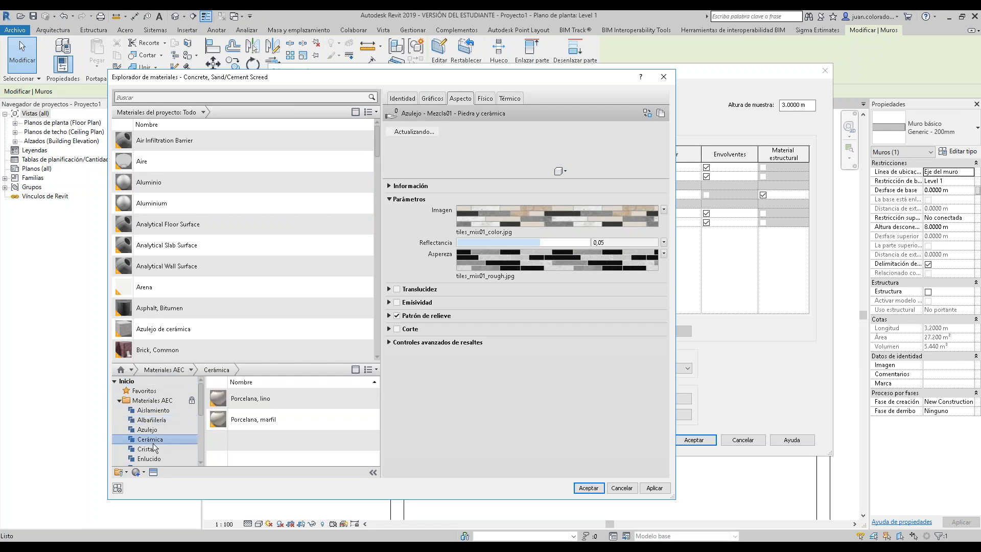
pyautogui.click(260, 400)
pyautogui.doubleClick(260, 400)
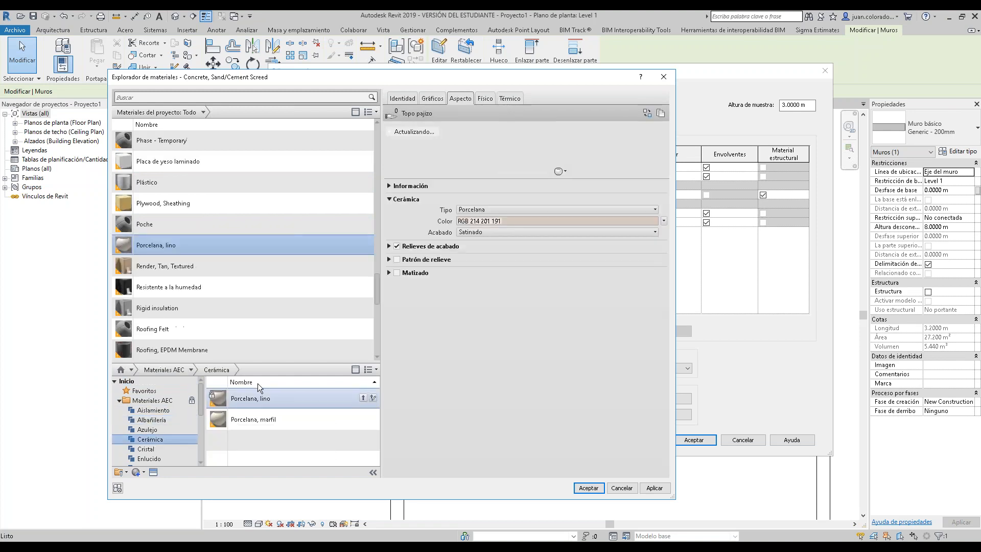
# - Duplicate the Porcelana, lino material and name the copy "Ceramico acabado interior"
pyautogui.rightClick(219, 239)
pyautogui.click(253, 259)
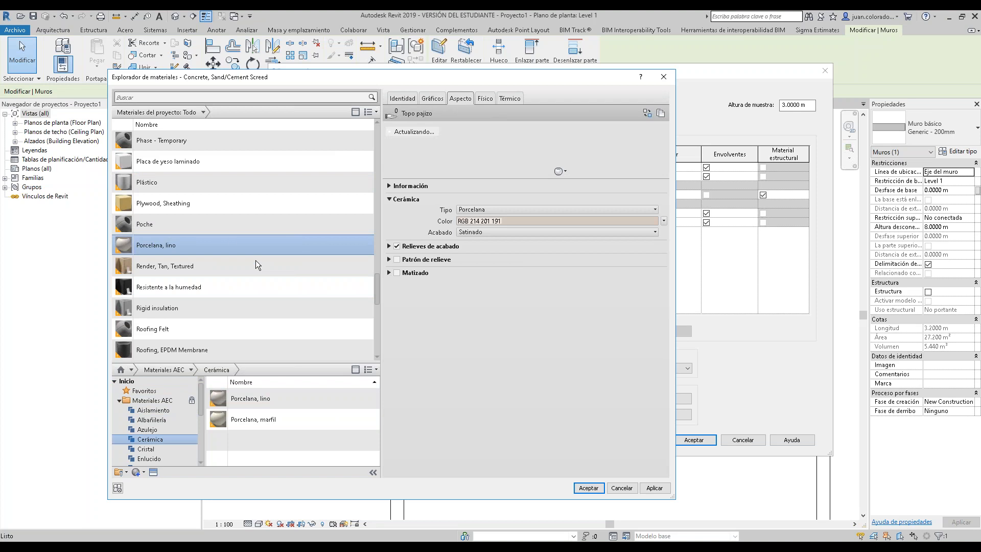
pyautogui.write('C')
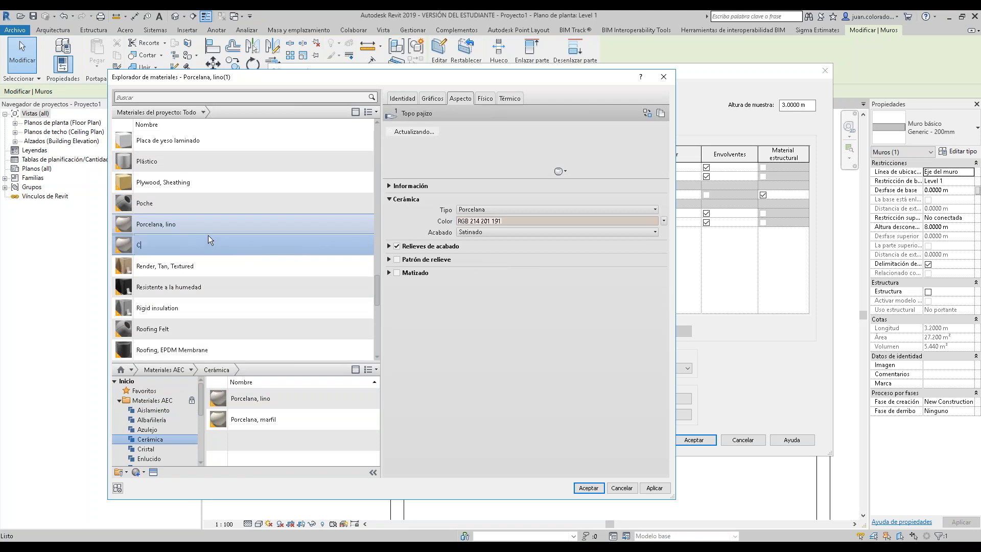
pyautogui.write('eramico acabado interior')
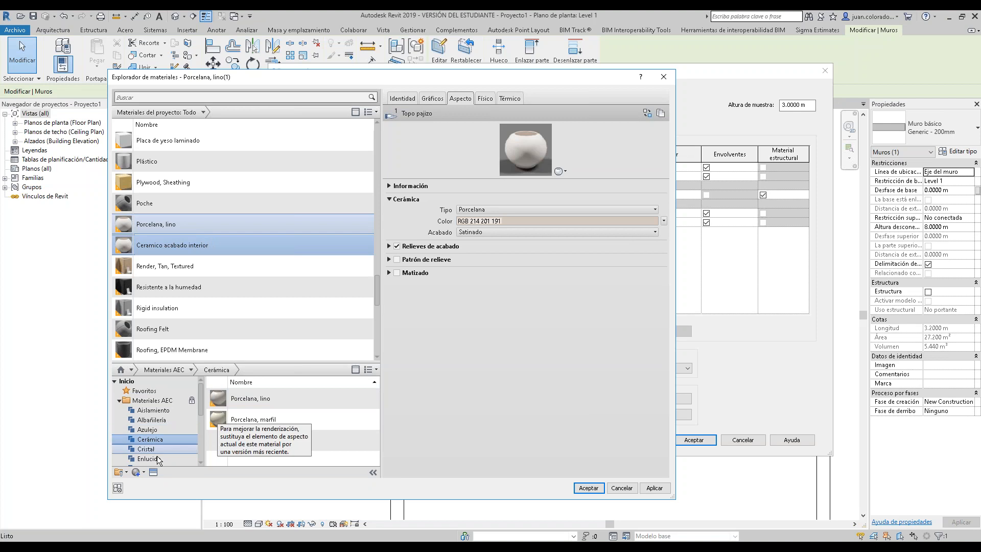
# - Give Ceramico acabado interior the Azulejo - Mezcla01 - Piedra y cerámica appearance and enable Usar aspecto renderizado for its shading
pyautogui.click(153, 472)
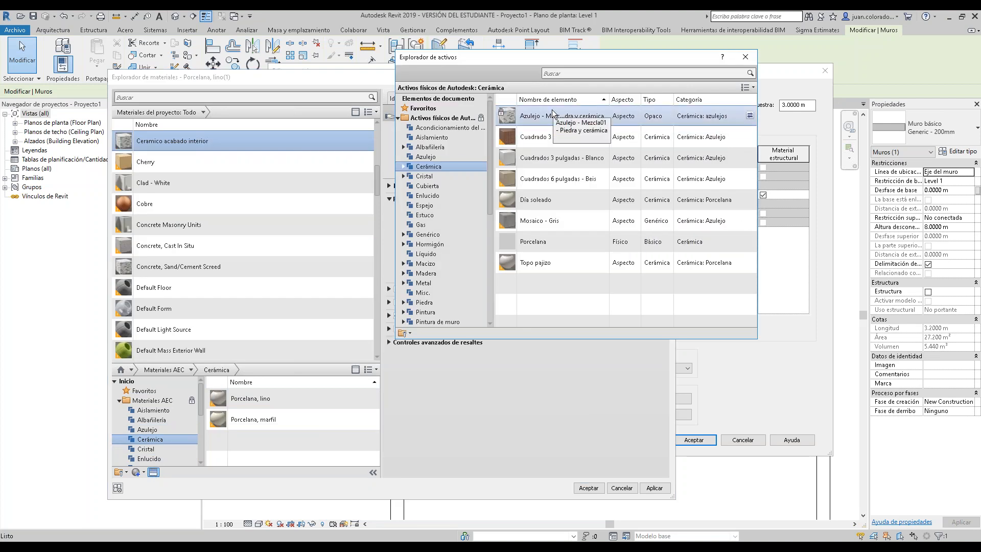
pyautogui.click(745, 57)
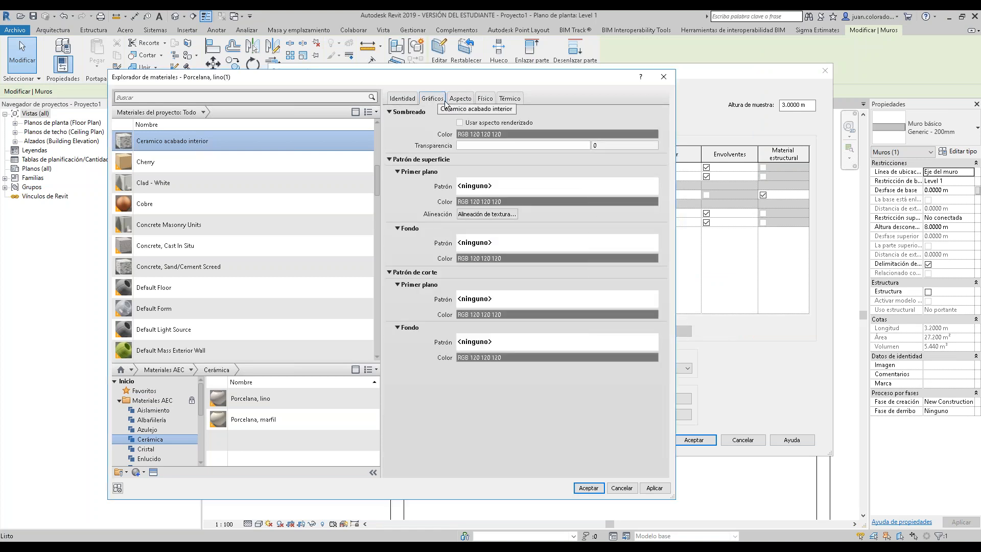
pyautogui.click(460, 123)
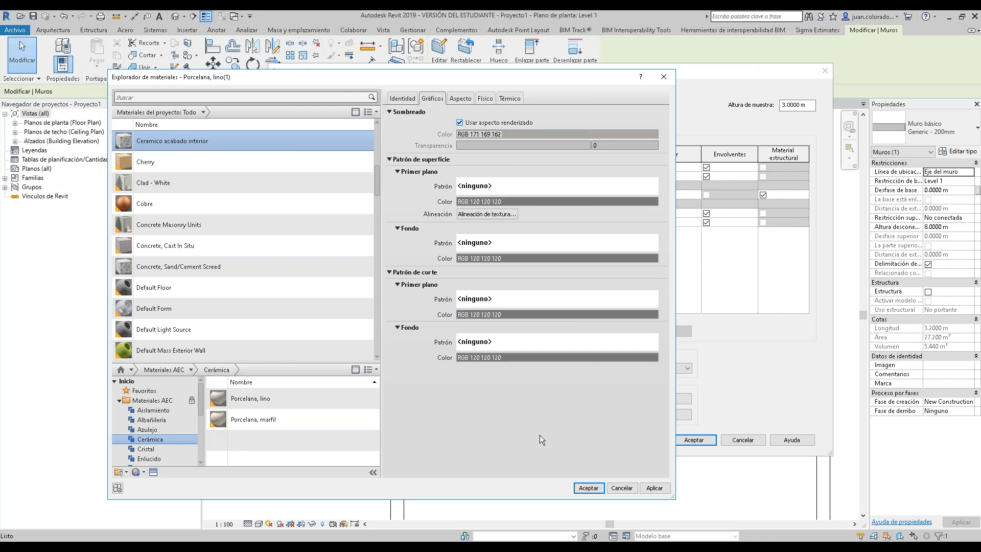
# - Assign the Ceramico acabado interior material to the interior Acabado 2 [5] layer
pyautogui.click(652, 488)
pyautogui.click(591, 488)
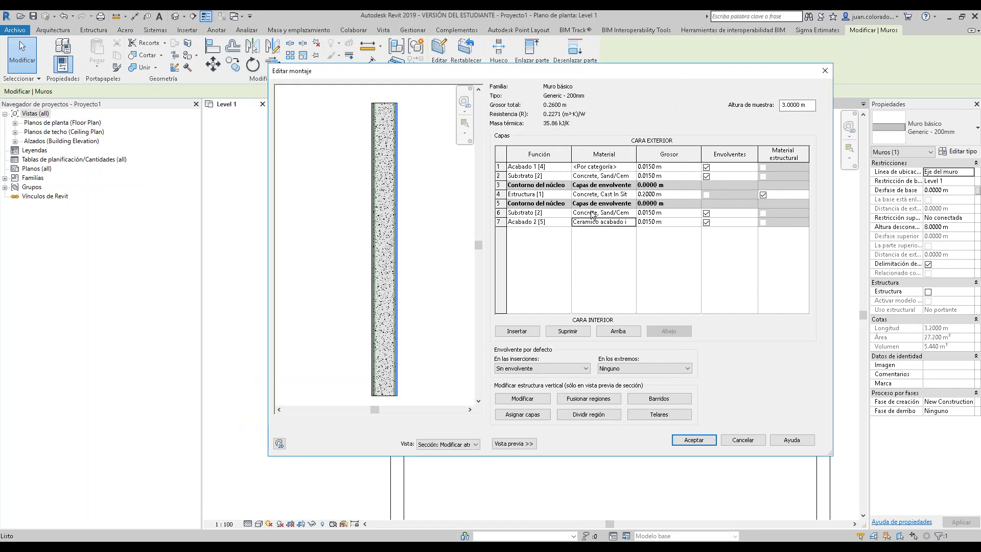
pyautogui.click(606, 166)
pyautogui.click(632, 166)
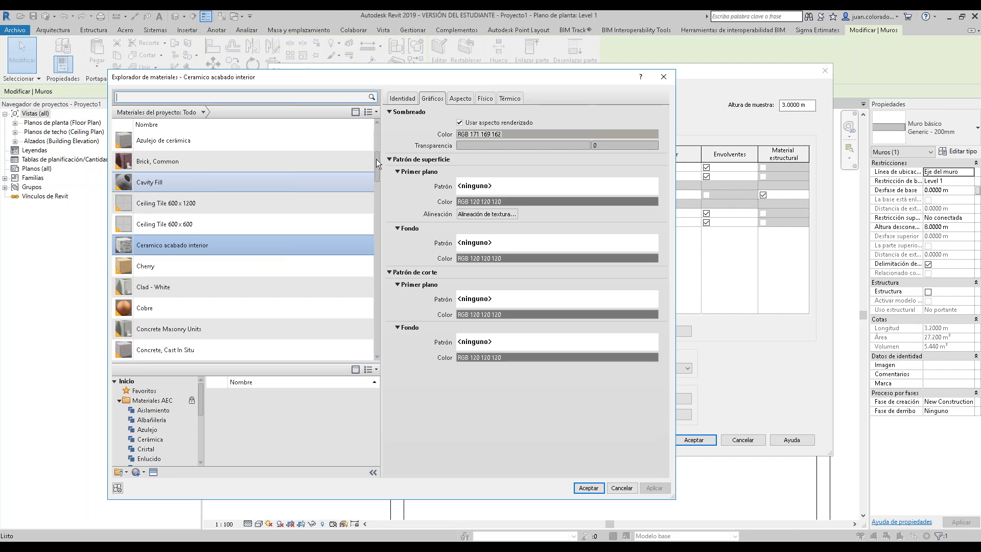
pyautogui.moveTo(376, 168); pyautogui.dragTo(525, 403)
pyautogui.click(619, 487)
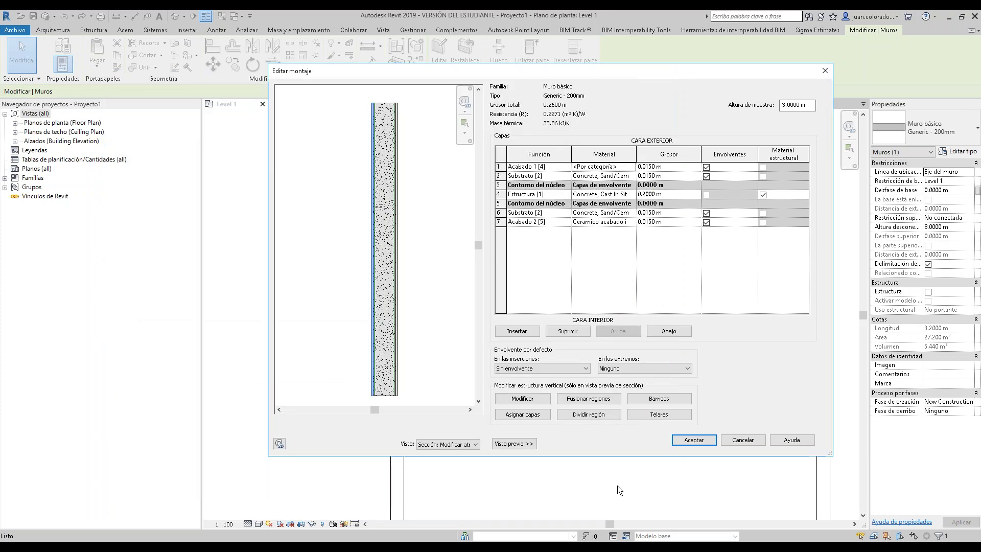
# - Delete the exterior Acabado 1 [4] layer and accept the Generic - 200mm wall structure and type properties
pyautogui.click(499, 167)
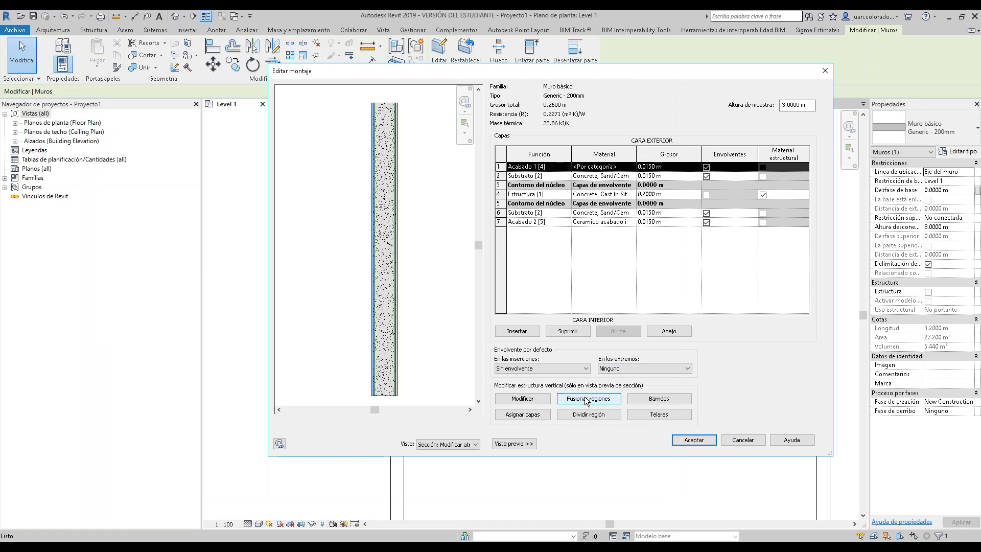
pyautogui.click(572, 335)
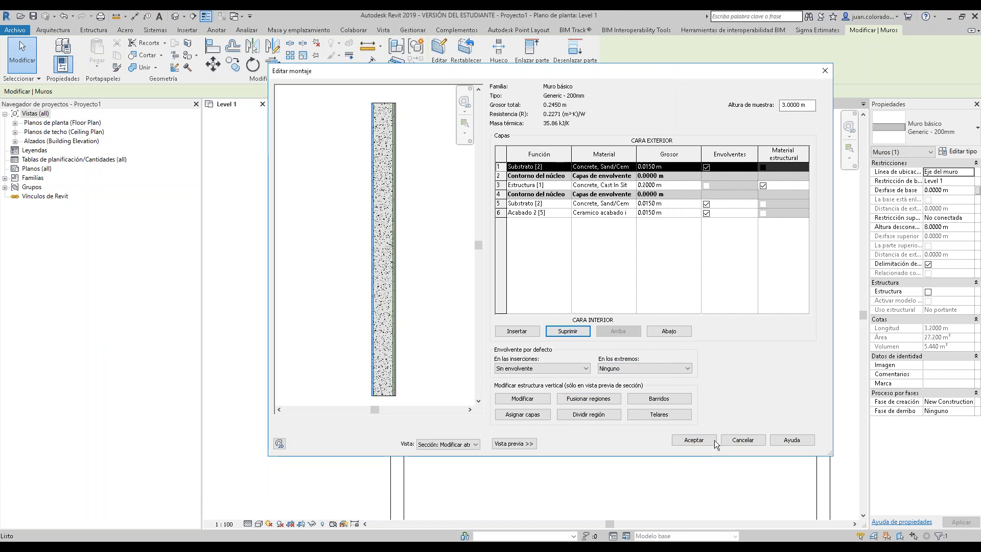
pyautogui.click(694, 440)
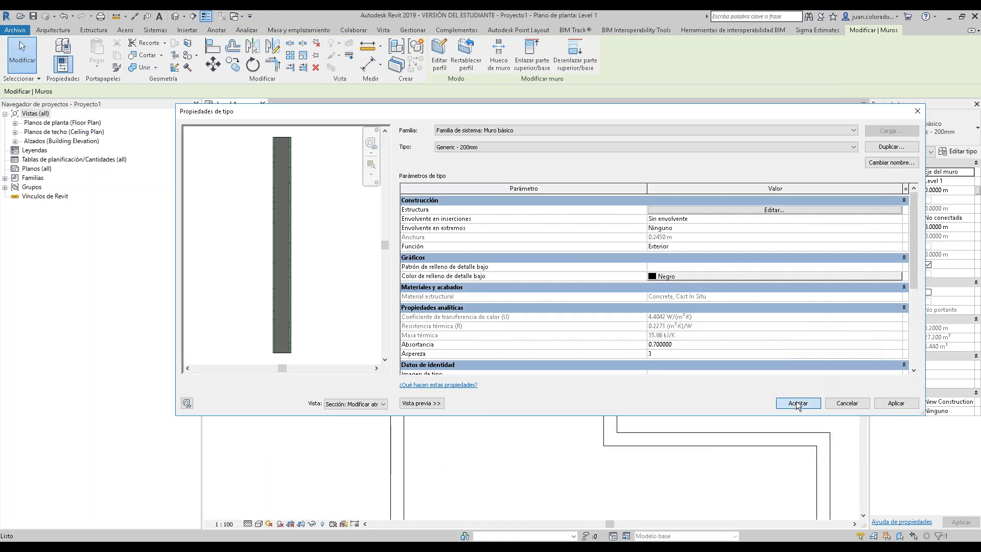
pyautogui.click(820, 402)
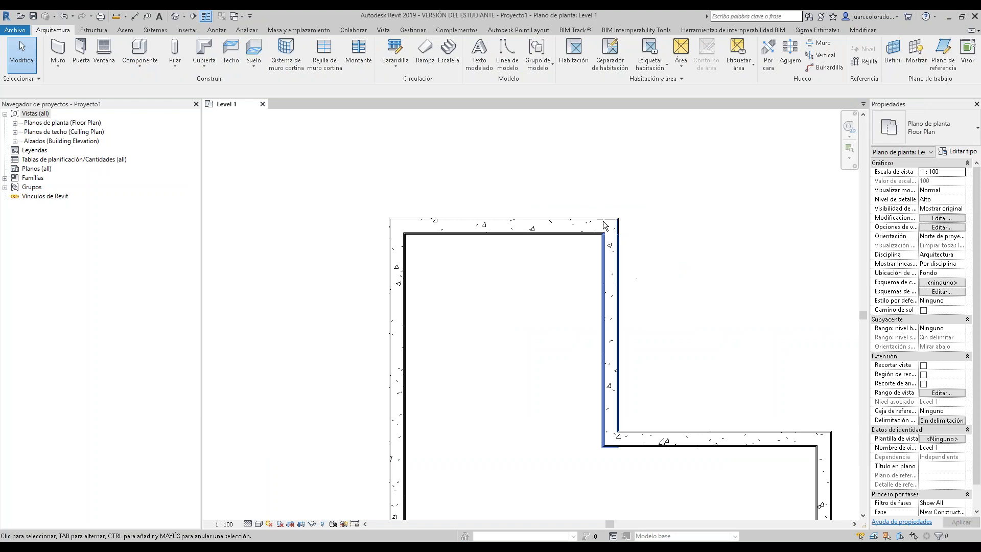
# - Delete the vertical wall that connects the upper horizontal wall to the lower horizontal wall
pyautogui.scroll(2, 538, 214)
pyautogui.scroll(2, 535, 213)
pyautogui.moveTo(768, 242)
pyautogui.mouseDown(button='middle')
pyautogui.moveTo(642, 210)
pyautogui.moveTo(572, 230)
pyautogui.mouseUp(button='middle')
pyautogui.scroll(-2, 574, 231)
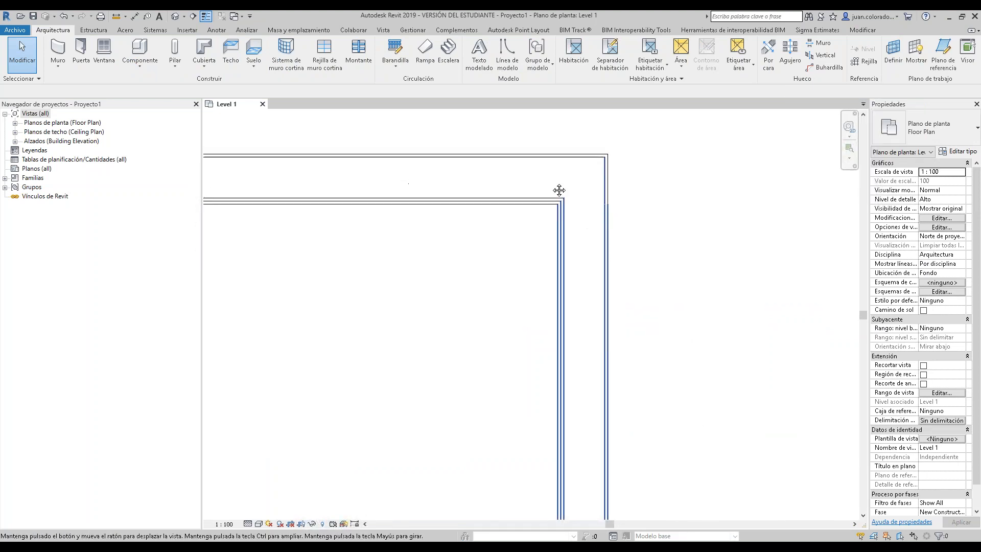
pyautogui.scroll(-2, 544, 180)
pyautogui.click(551, 244)
pyautogui.press('Delete')
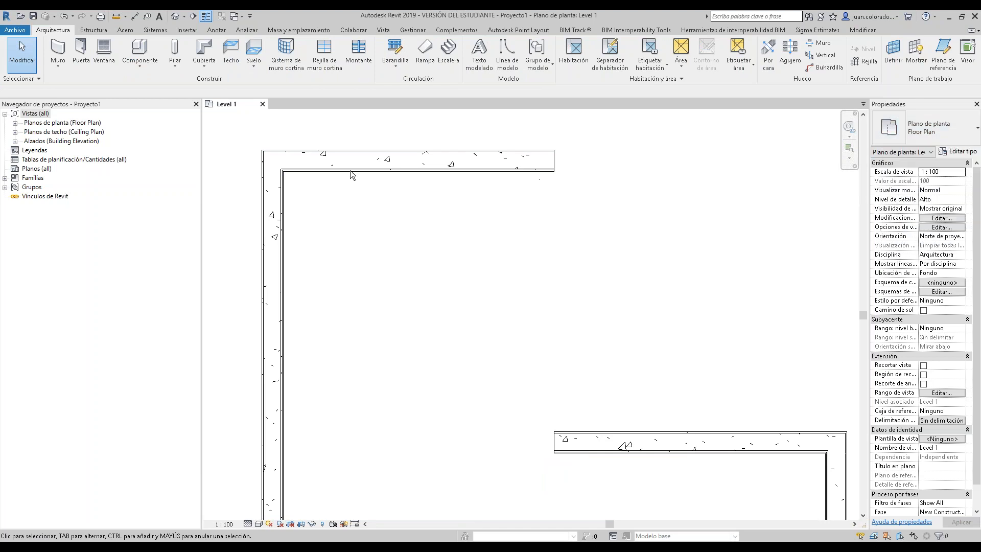
# - Start a new wall with the basic wall type Generic - 200mm and open its type properties
pyautogui.click(58, 50)
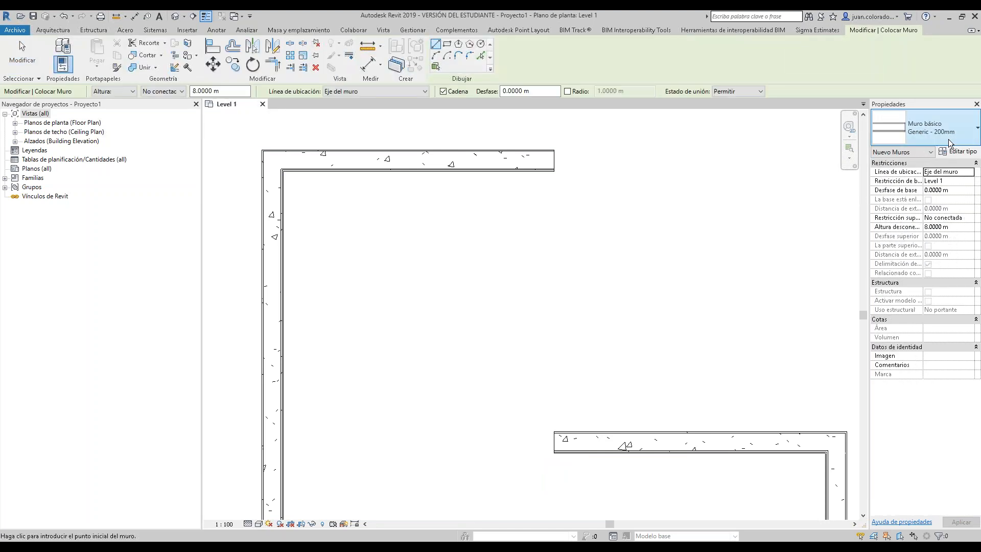
pyautogui.click(929, 132)
pyautogui.scroll(3, 929, 244)
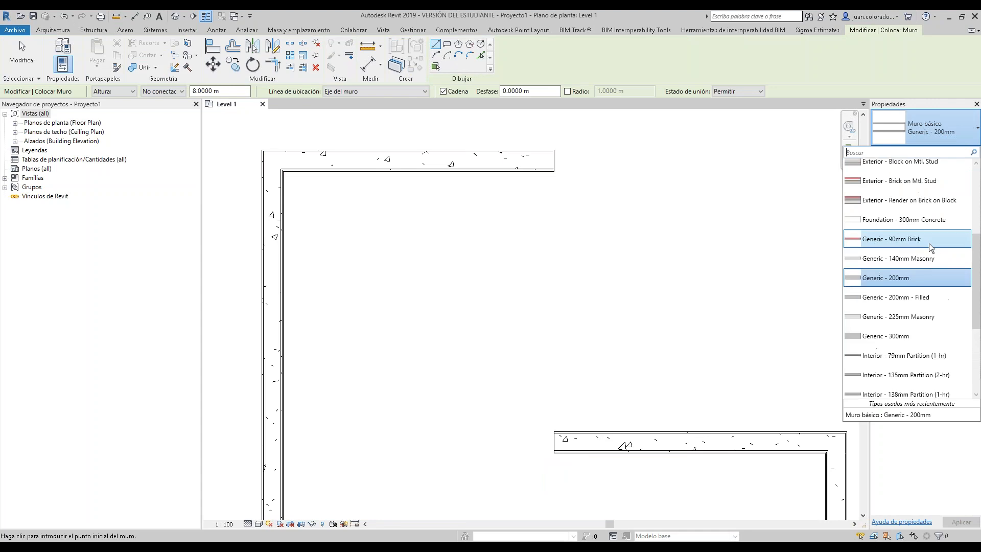
pyautogui.scroll(-1, 929, 243)
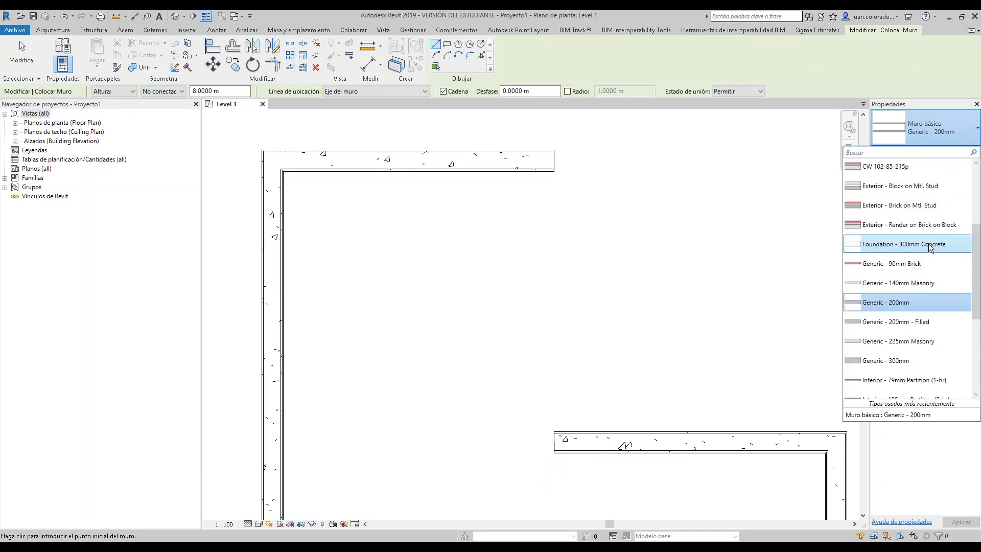
pyautogui.click(916, 299)
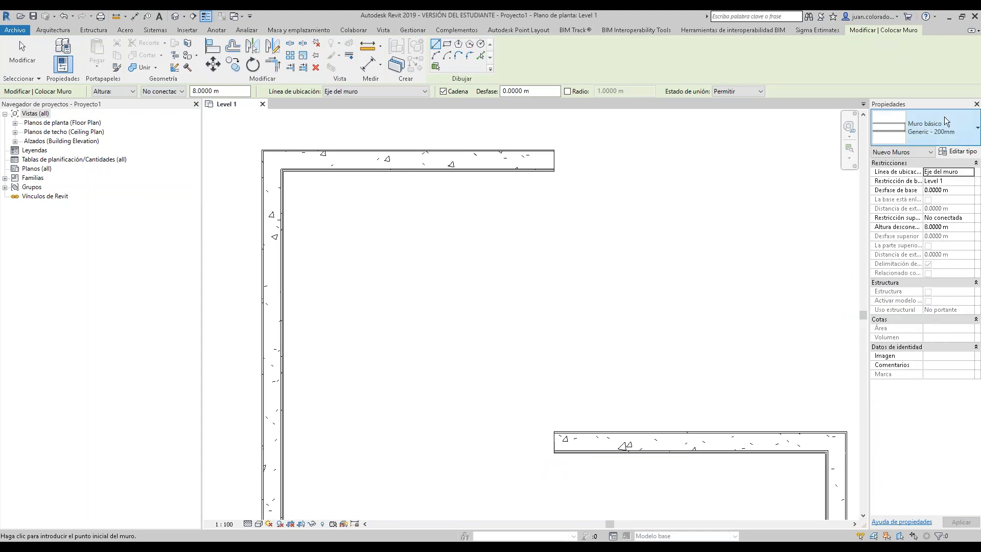
pyautogui.click(958, 151)
pyautogui.click(956, 154)
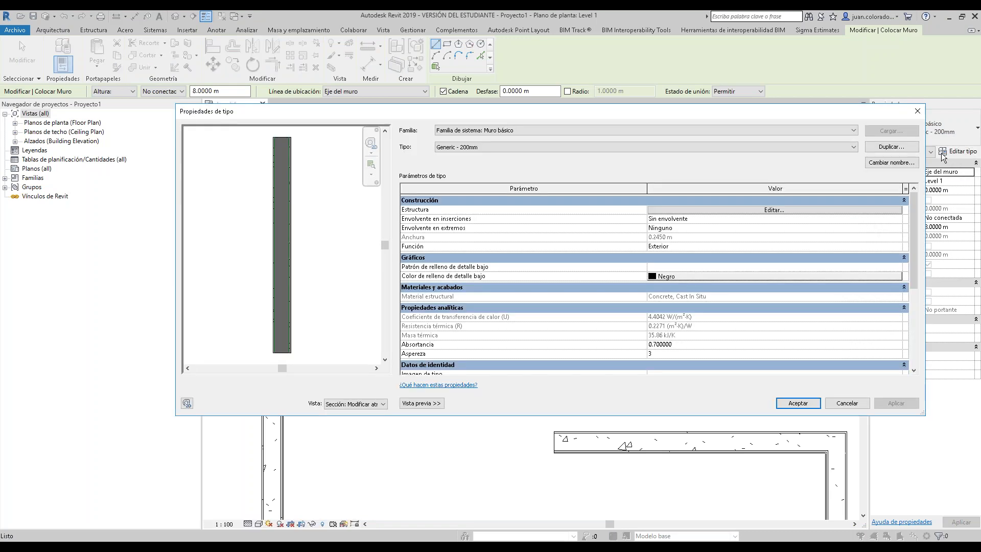
pyautogui.click(740, 211)
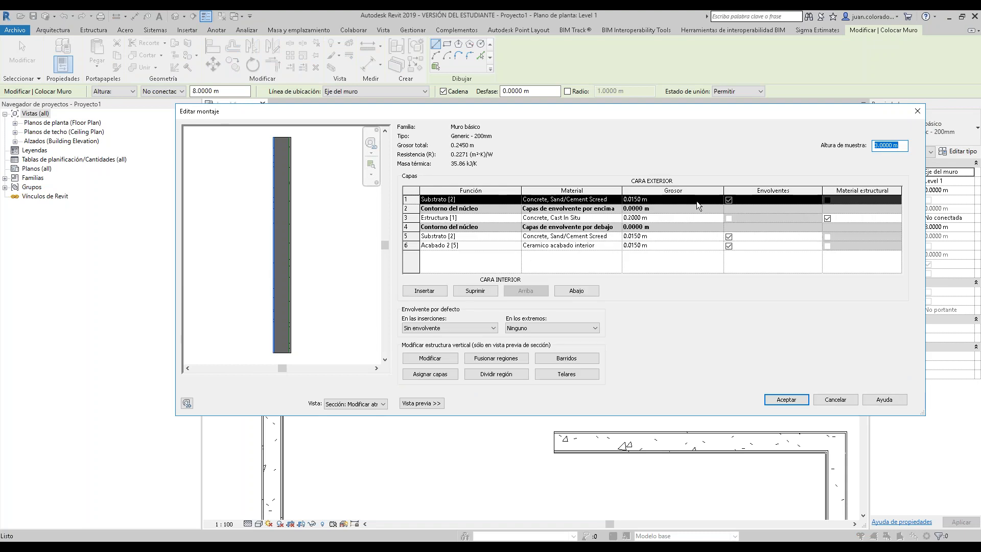
pyautogui.scroll(2, 313, 184)
pyautogui.scroll(-2, 308, 187)
pyautogui.click(851, 403)
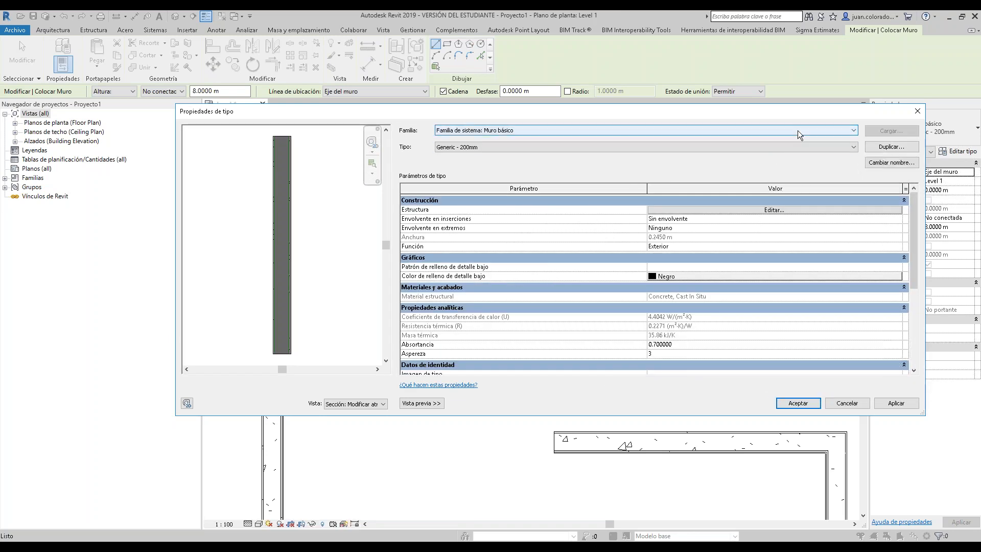
# - Duplicate the Generic - 200mm wall type and name the copy "Generic - 15mm 2"
pyautogui.click(892, 146)
pyautogui.click(521, 258)
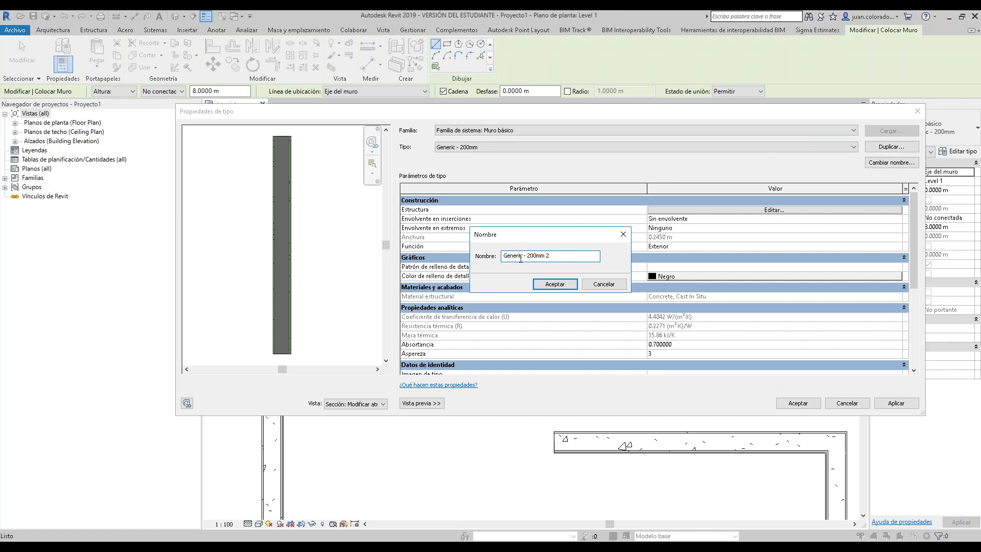
pyautogui.write('3')
pyautogui.click(551, 283)
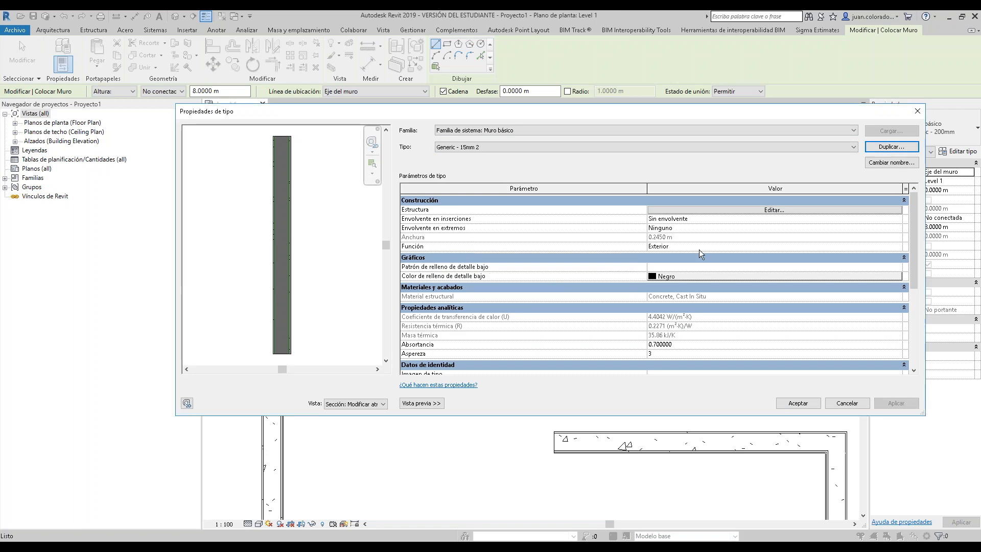
# - Set the thickness of the Estructura [1] layer of Generic - 15mm 2 to 0.15 m
pyautogui.click(747, 210)
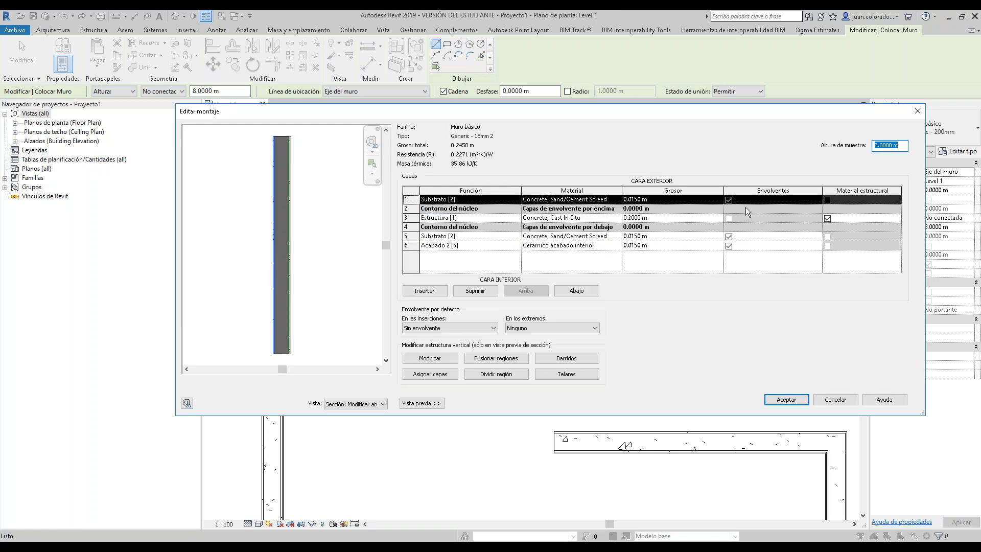
pyautogui.click(633, 218)
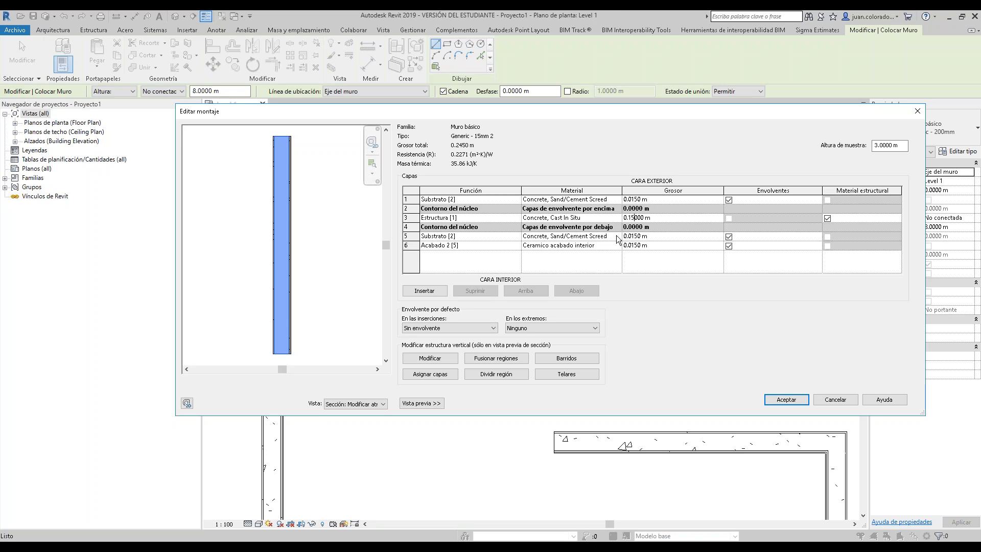
pyautogui.click(511, 239)
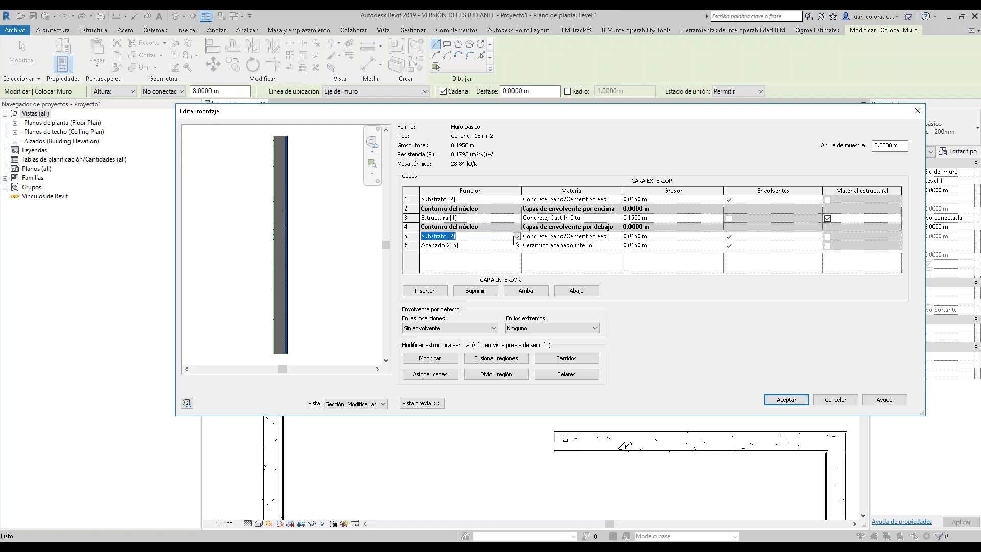
# - Change the interior ceramic layer's function to Acabado 1 [4] and inspect its assigned material
pyautogui.click(513, 246)
pyautogui.click(516, 246)
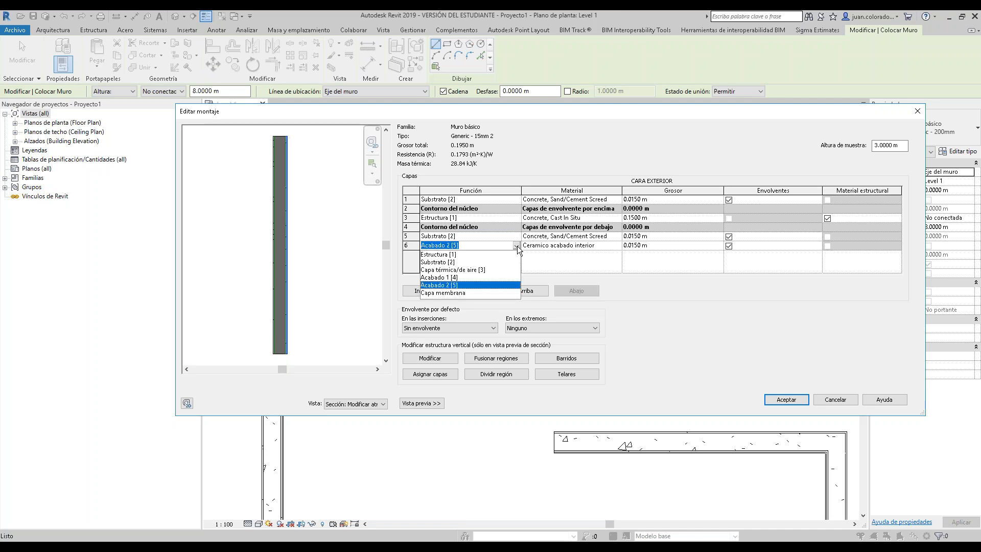
pyautogui.click(456, 277)
pyautogui.click(588, 244)
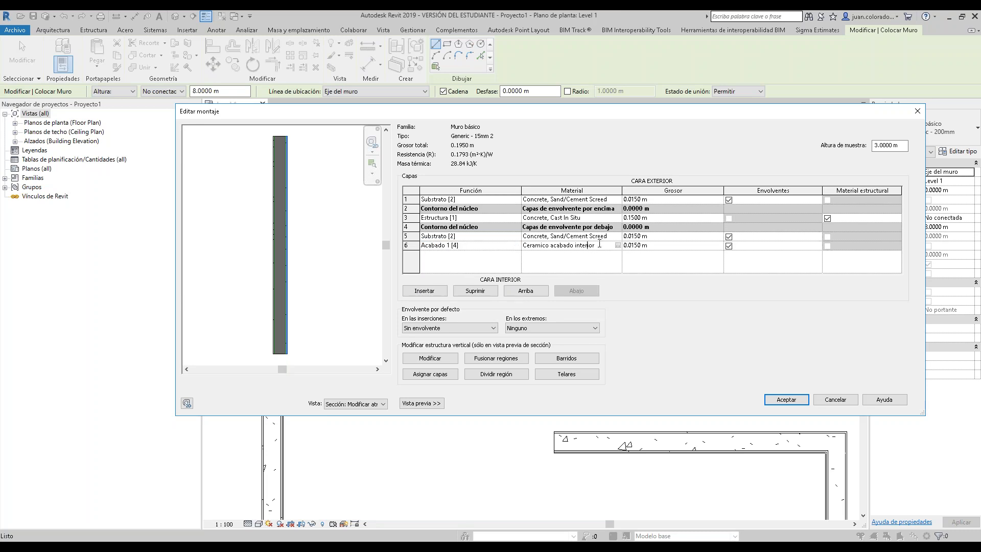
pyautogui.click(618, 245)
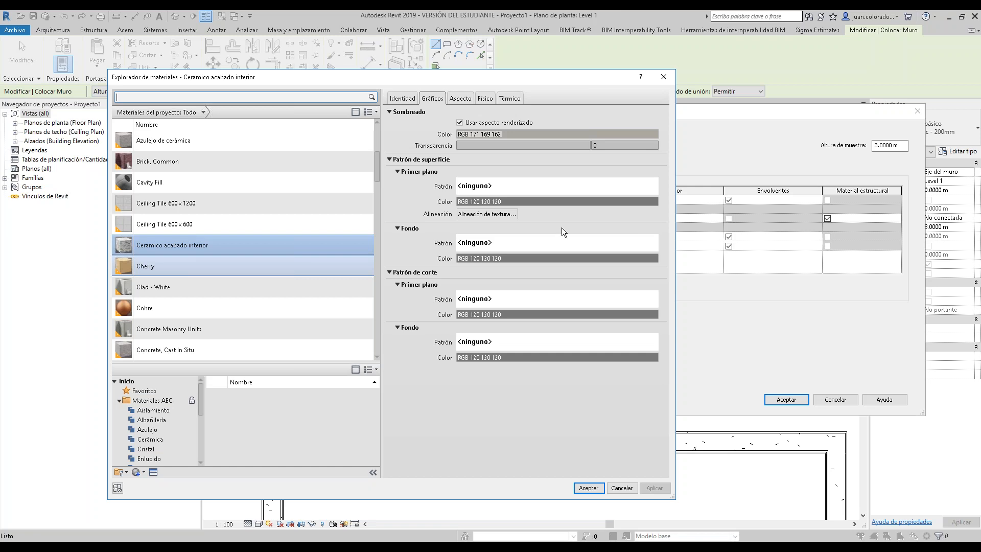
pyautogui.click(664, 76)
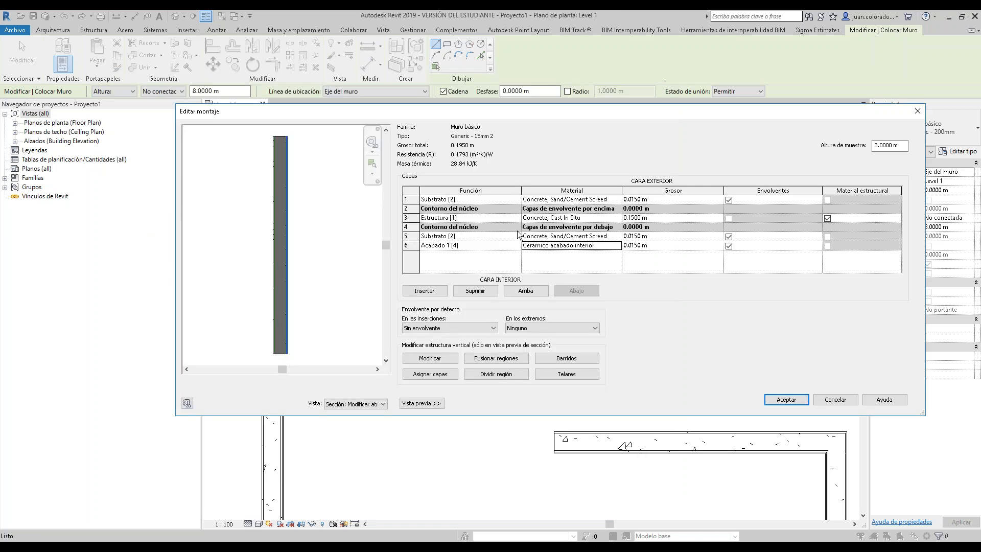
# - Search the project materials for "brick" and assign Brick, Common to the Estructura [1] layer
pyautogui.click(619, 220)
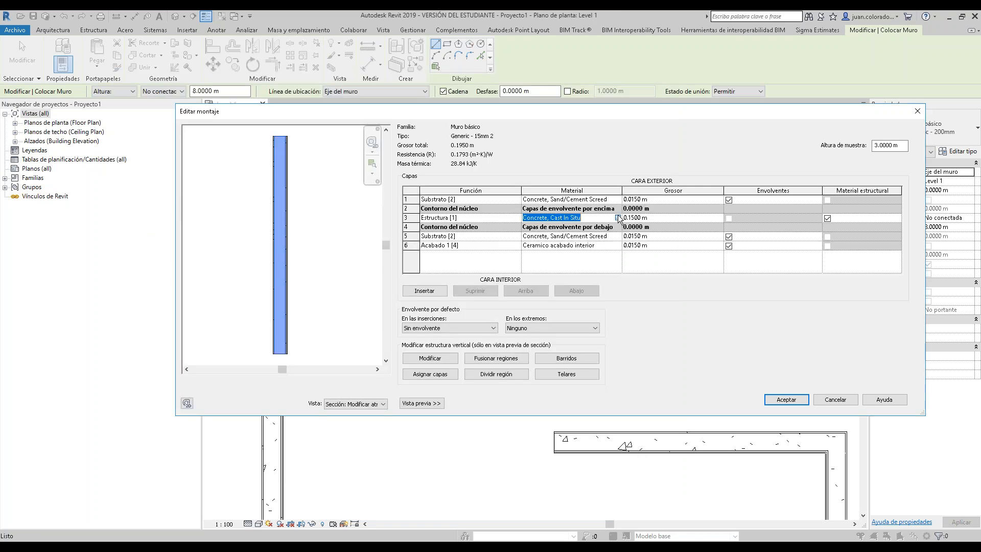
pyautogui.click(618, 218)
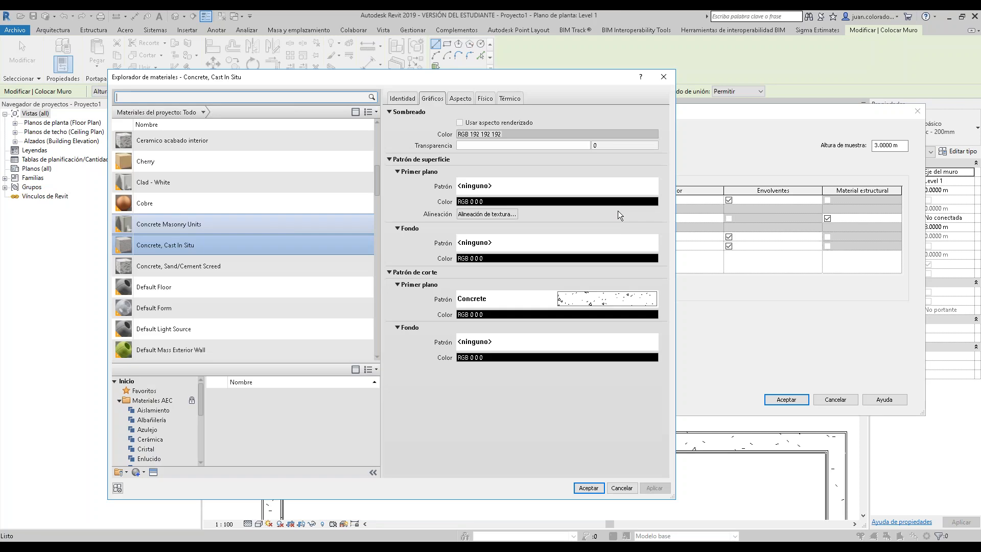
pyautogui.click(291, 96)
pyautogui.write('brick')
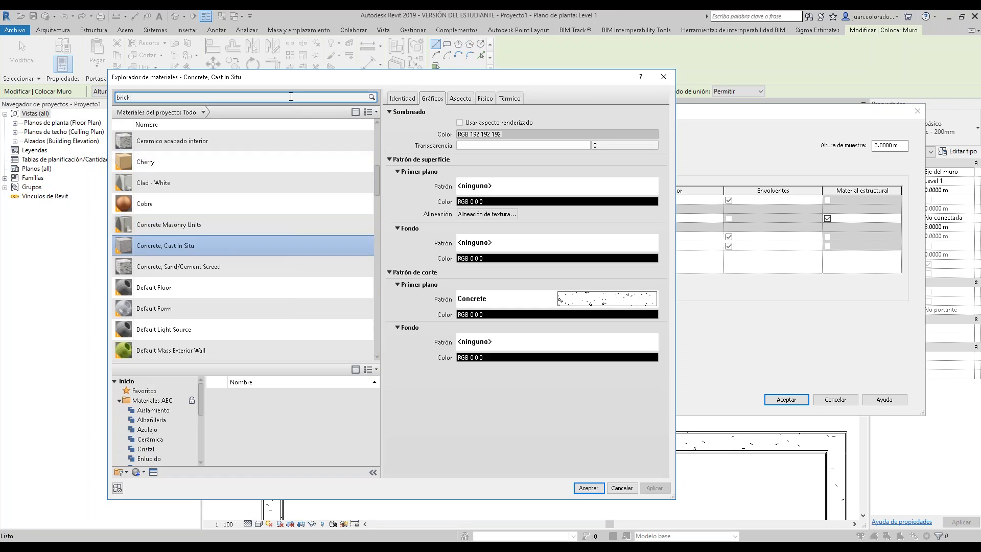
pyautogui.click(204, 152)
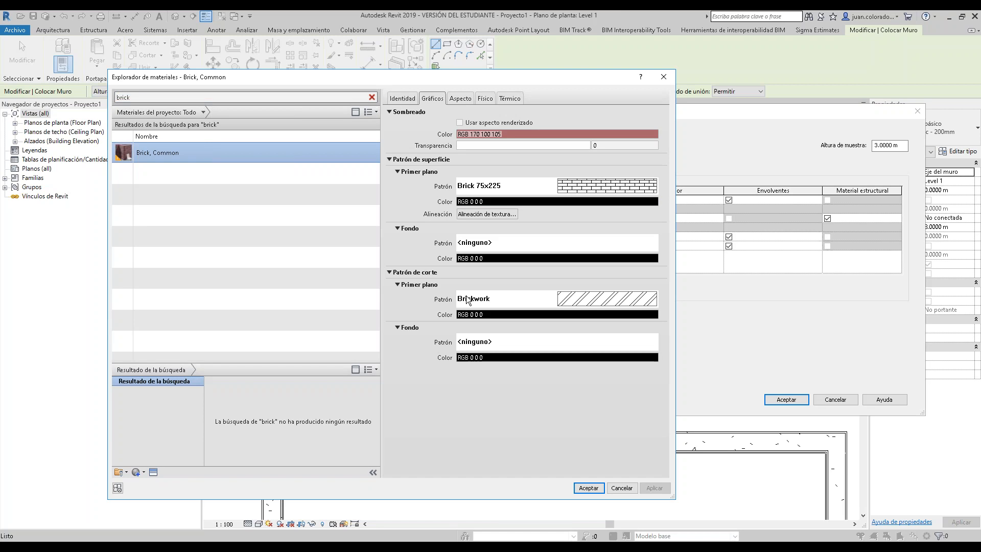
pyautogui.click(589, 489)
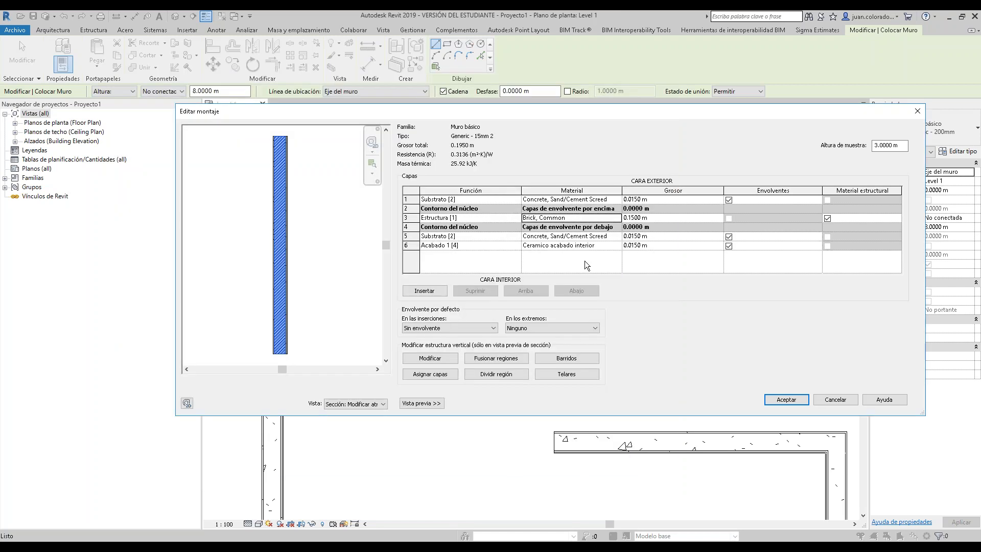
# - Delete the Ceramico acabado interior layer from the wall structure
pyautogui.click(604, 246)
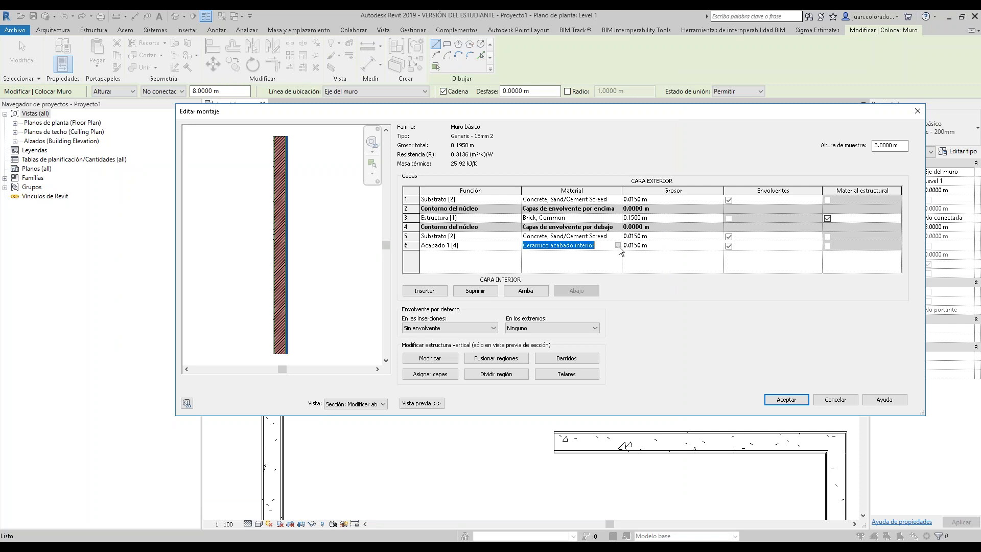
pyautogui.click(410, 246)
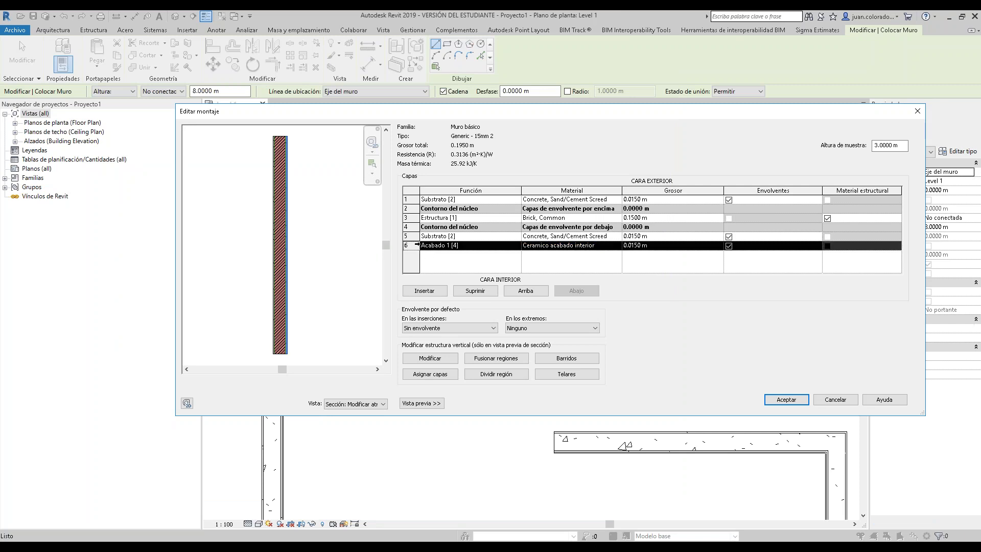
pyautogui.click(475, 290)
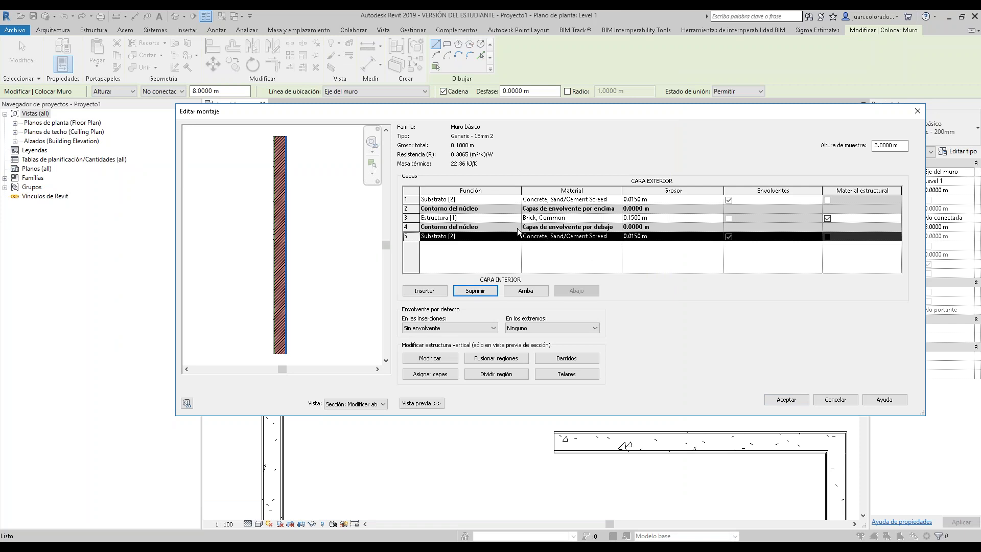
# - Change the function of the interior Substrato [2] layer to Acabado 1 [4]
pyautogui.click(513, 239)
pyautogui.click(516, 237)
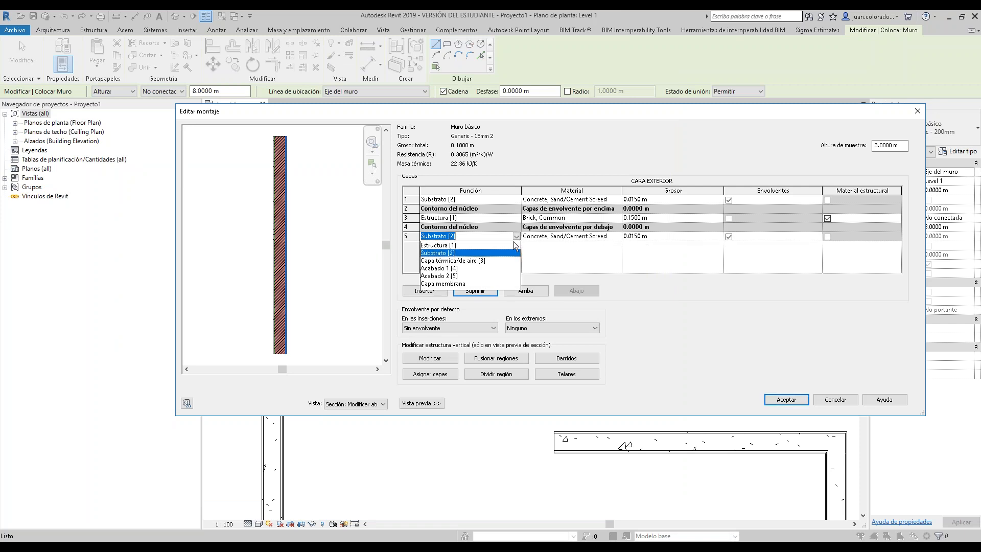
pyautogui.click(450, 268)
# - Browse materials for the Acabado 1 [4] layer, including the AEC Cerámica library, and preview Porcelana, lino
pyautogui.click(580, 239)
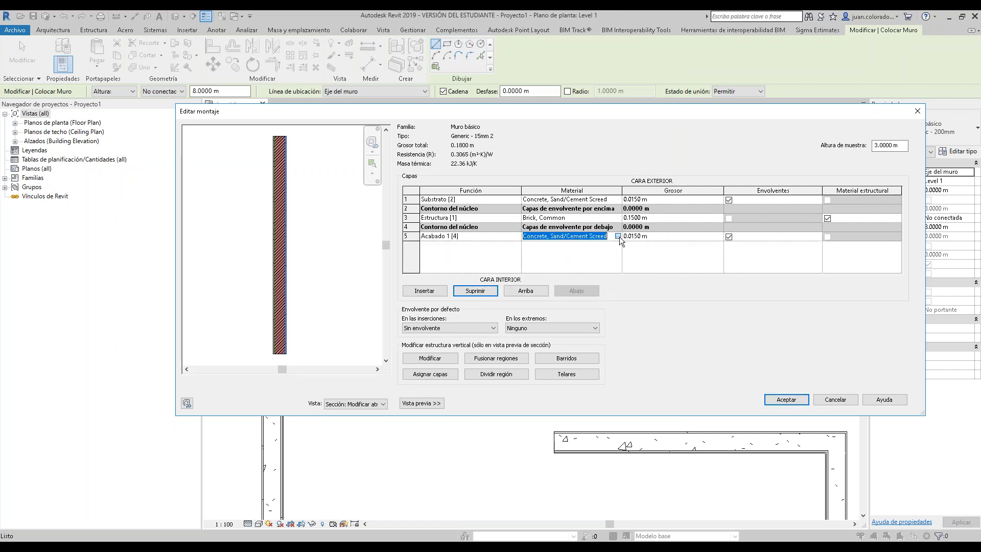
pyautogui.click(617, 236)
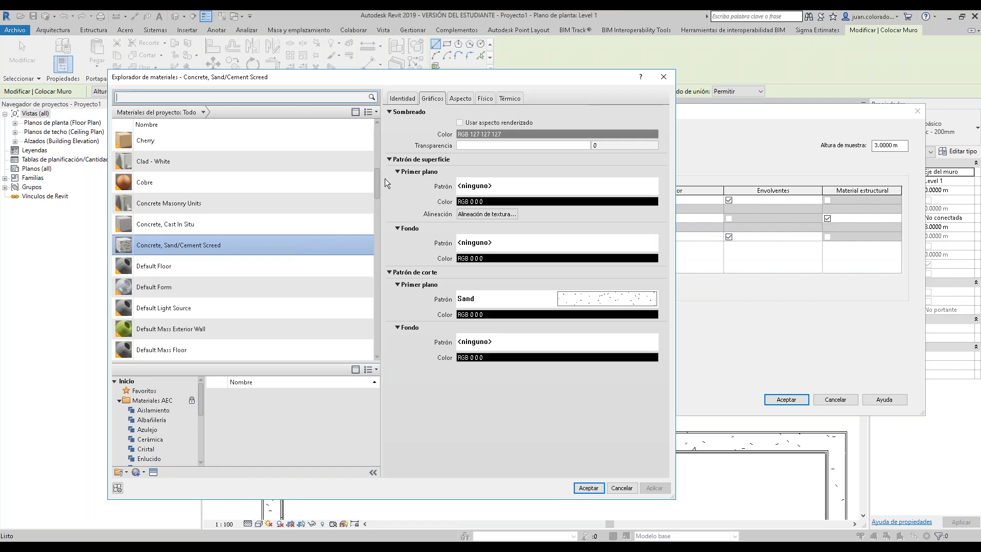
pyautogui.moveTo(382, 189); pyautogui.dragTo(390, 242)
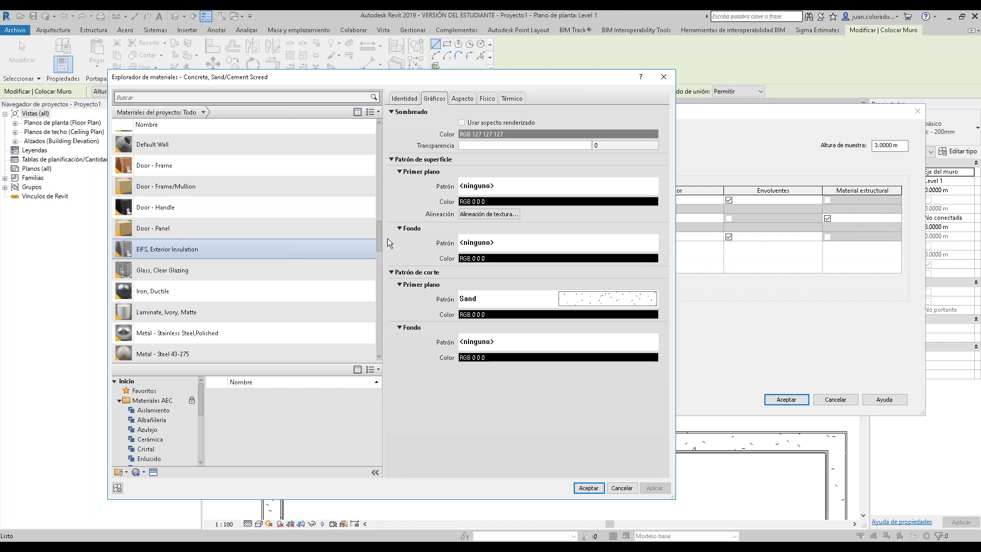
pyautogui.moveTo(390, 243); pyautogui.dragTo(384, 302)
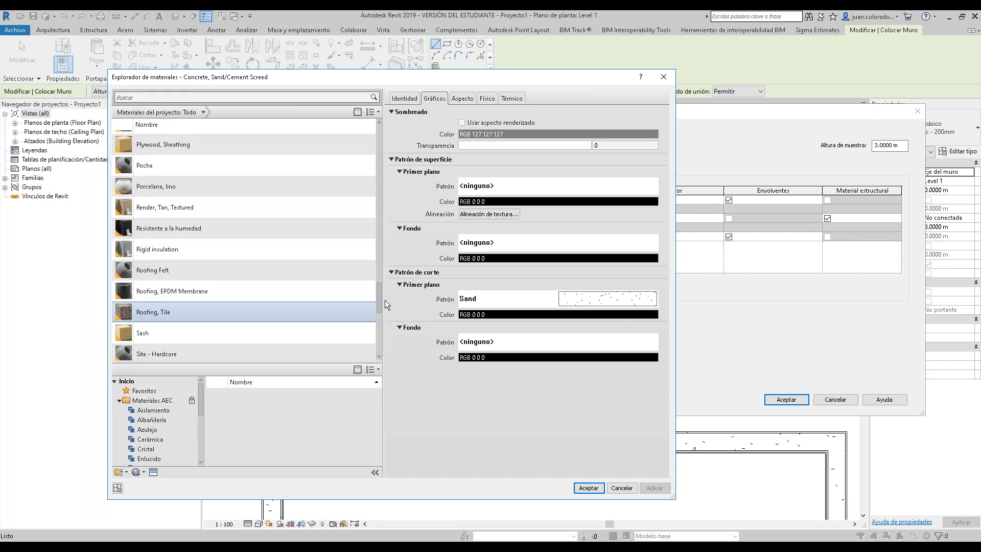
pyautogui.scroll(-1, 153, 424)
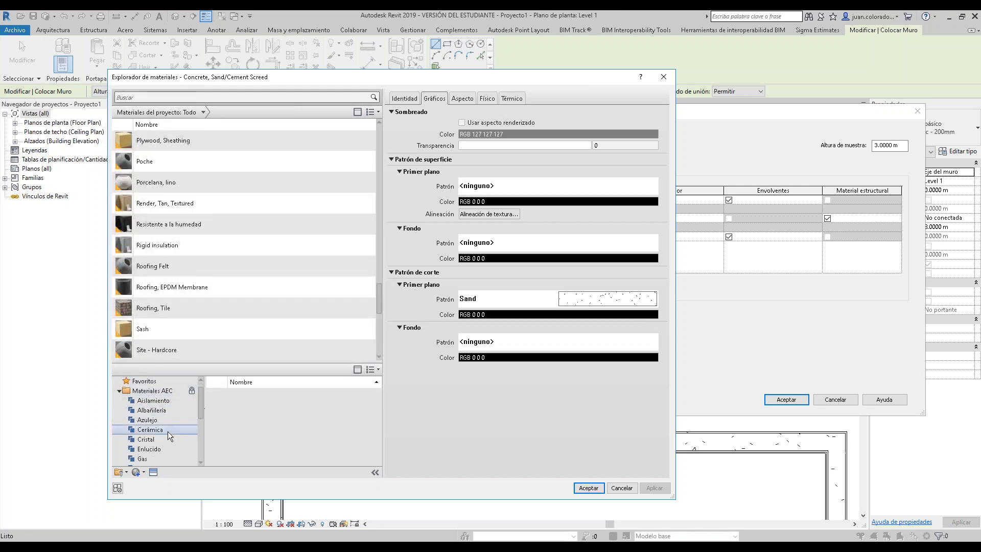
pyautogui.click(150, 429)
pyautogui.click(301, 404)
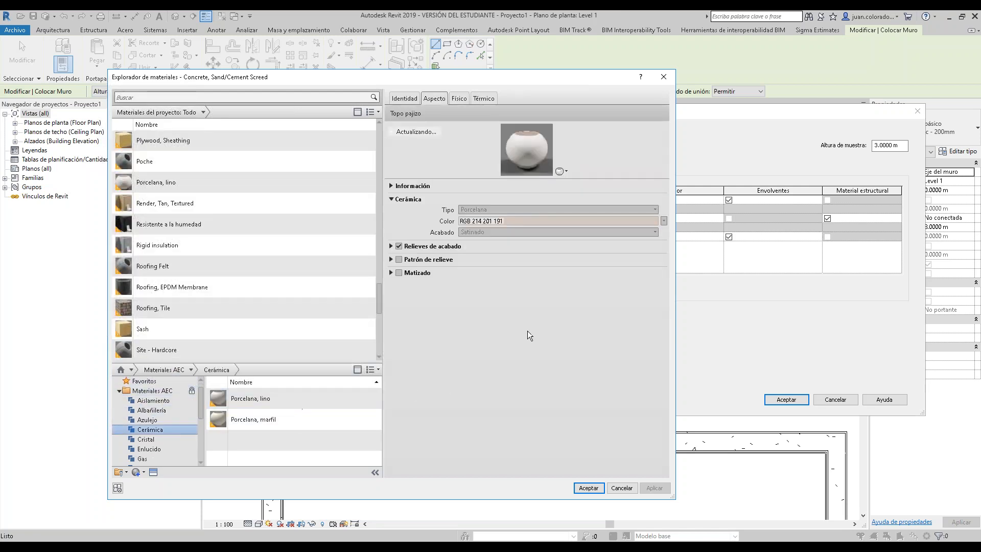
pyautogui.click(587, 490)
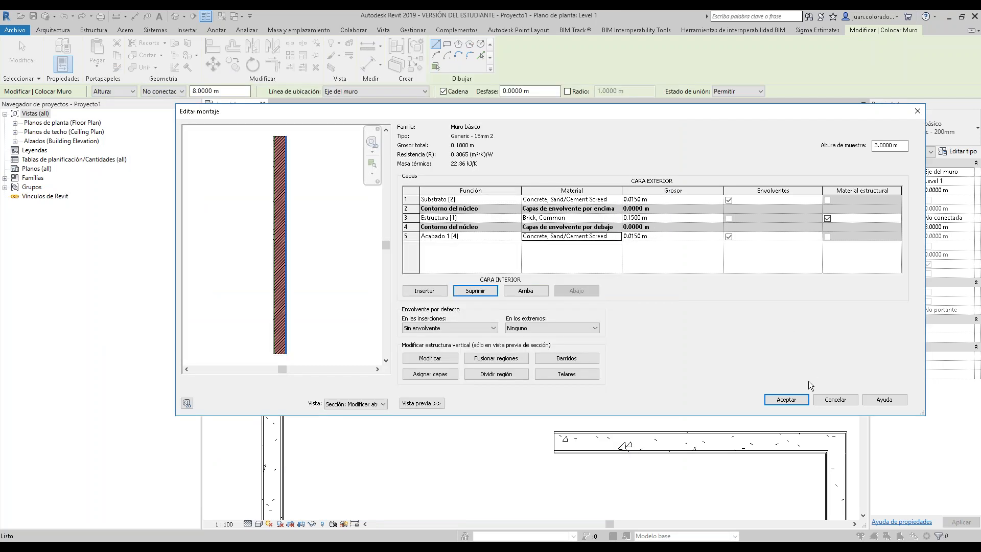
# - Accept the edited wall type and draw a 3.2 m Generic - 15mm 2 wall joining the open ends of the two horizontal concrete walls
pyautogui.click(786, 400)
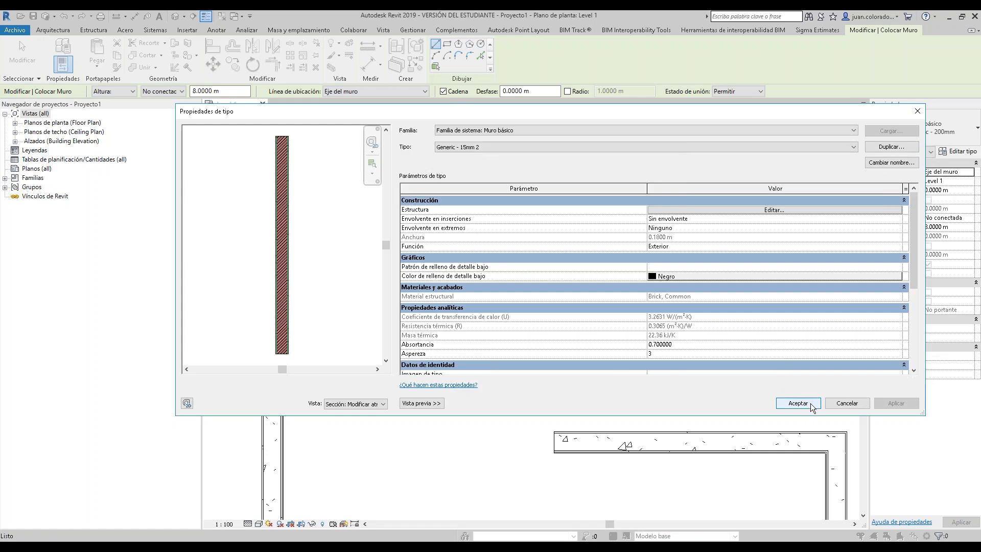
pyautogui.click(810, 406)
pyautogui.click(556, 161)
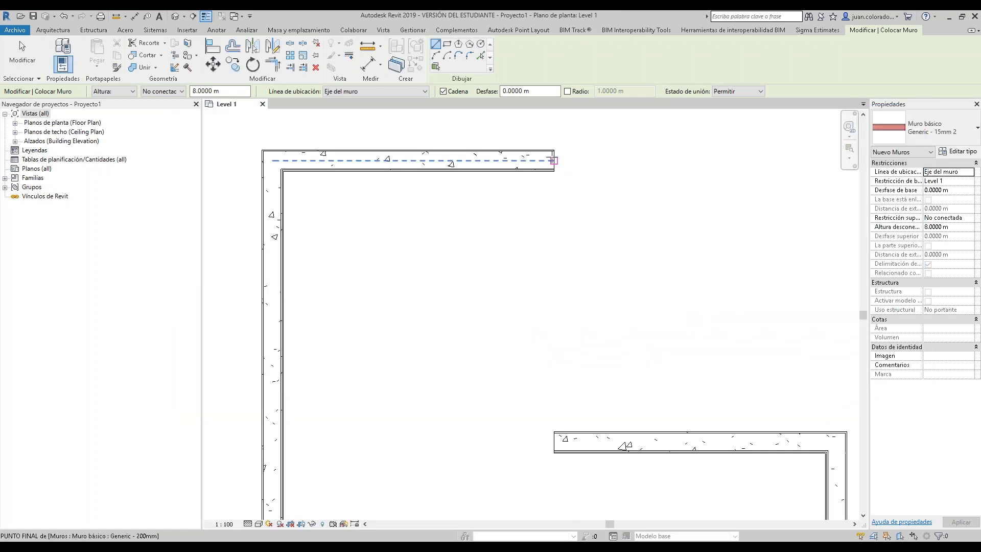
pyautogui.click(556, 433)
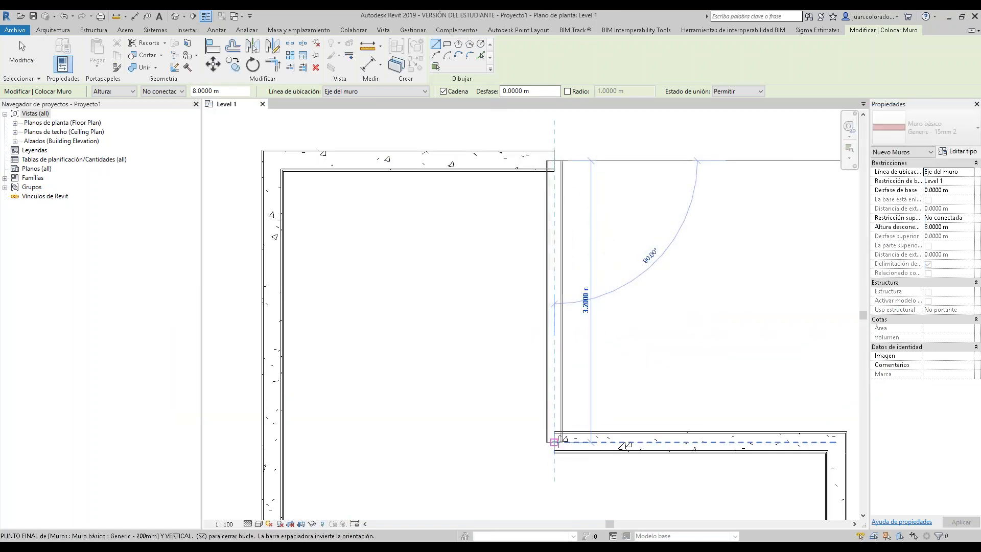
pyautogui.press('Escape')
pyautogui.press('Escape')
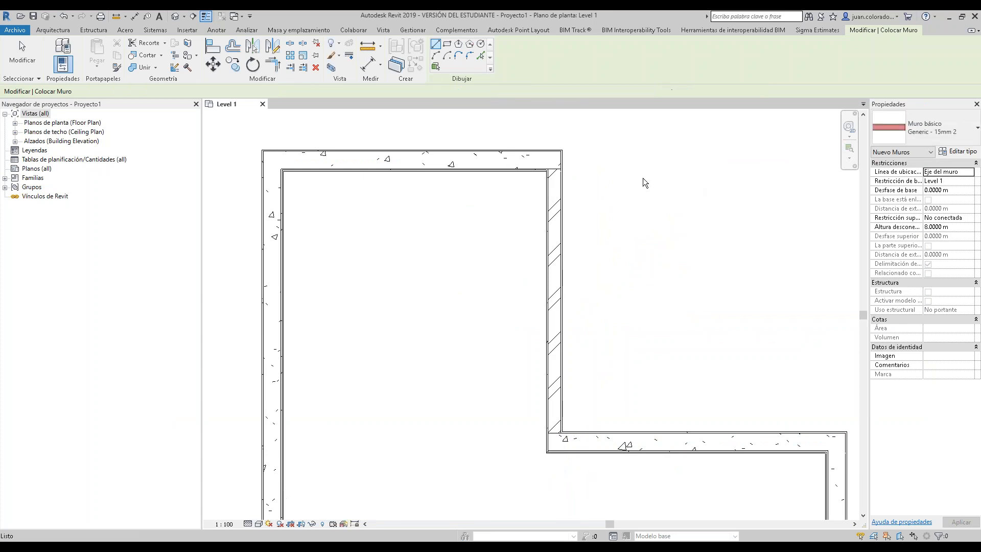
# - Change the Level 1 plan's visual style to show the wall layers with coloured material fills
pyautogui.scroll(5, 563, 154)
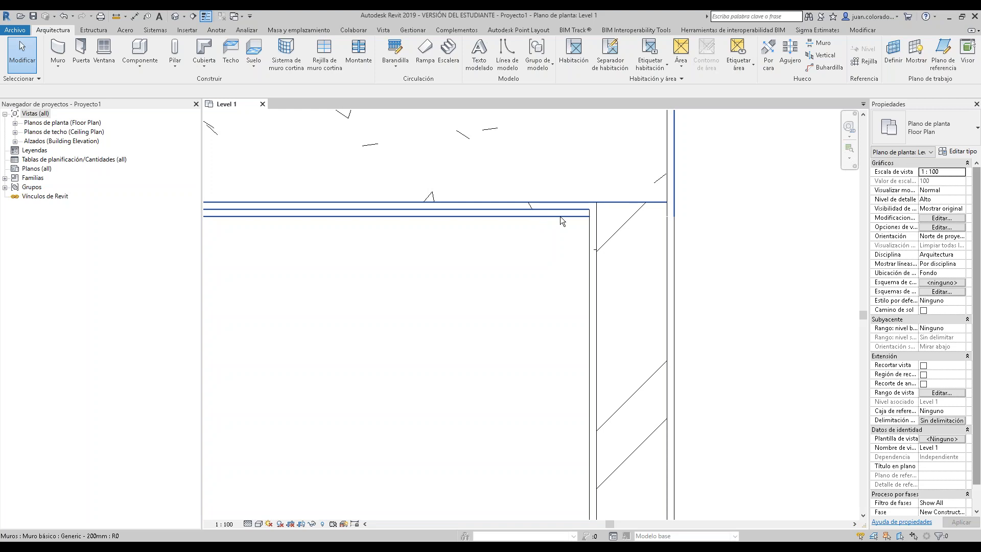
pyautogui.scroll(-1, 557, 202)
pyautogui.moveTo(589, 242); pyautogui.dragTo(671, 306, button='middle')
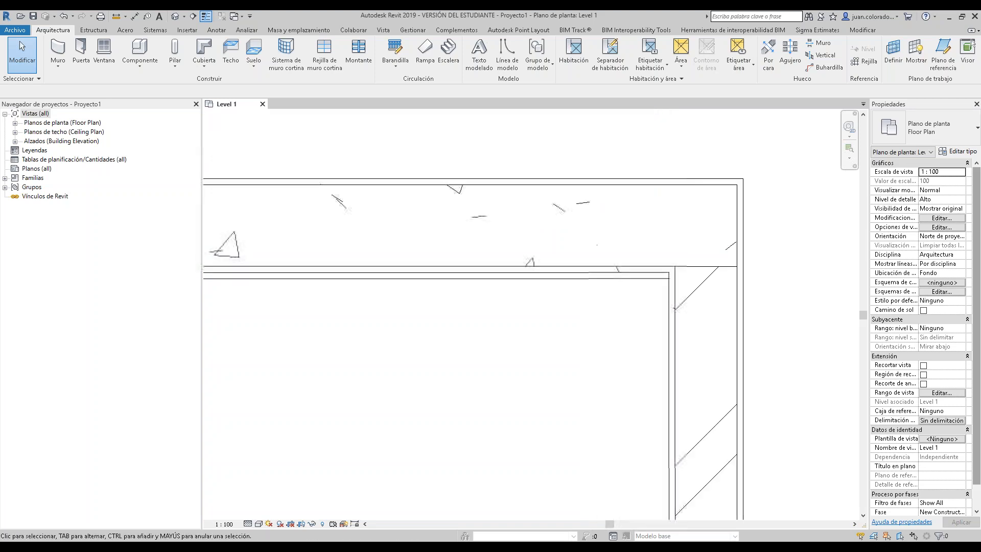
pyautogui.click(258, 524)
pyautogui.click(282, 497)
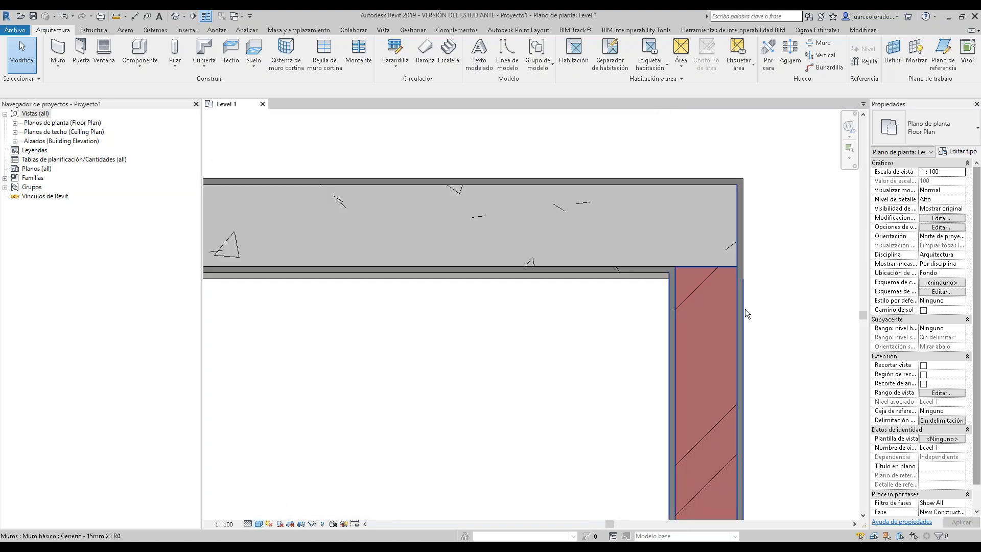
# - Edit the wall join at the upper concrete-brick corner, trying the Inglete and Cuadrar configurations
pyautogui.scroll(-1, 654, 244)
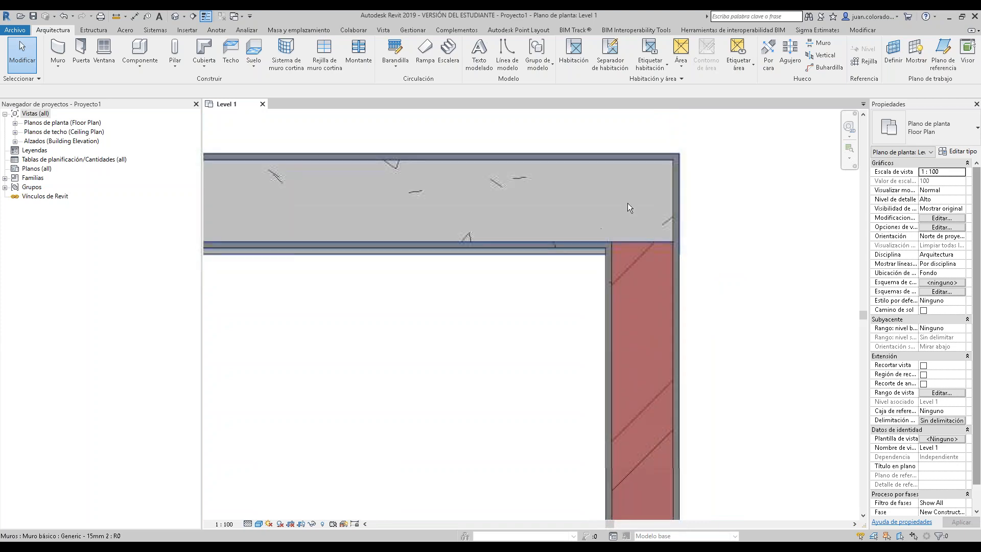
pyautogui.moveTo(762, 180); pyautogui.dragTo(789, 183, button='middle')
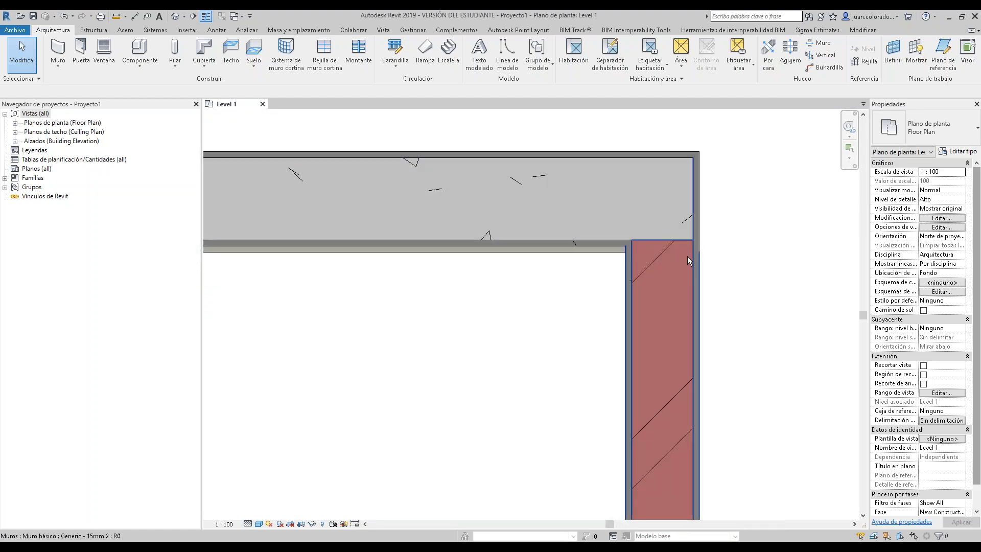
pyautogui.moveTo(793, 265); pyautogui.dragTo(809, 254, button='middle')
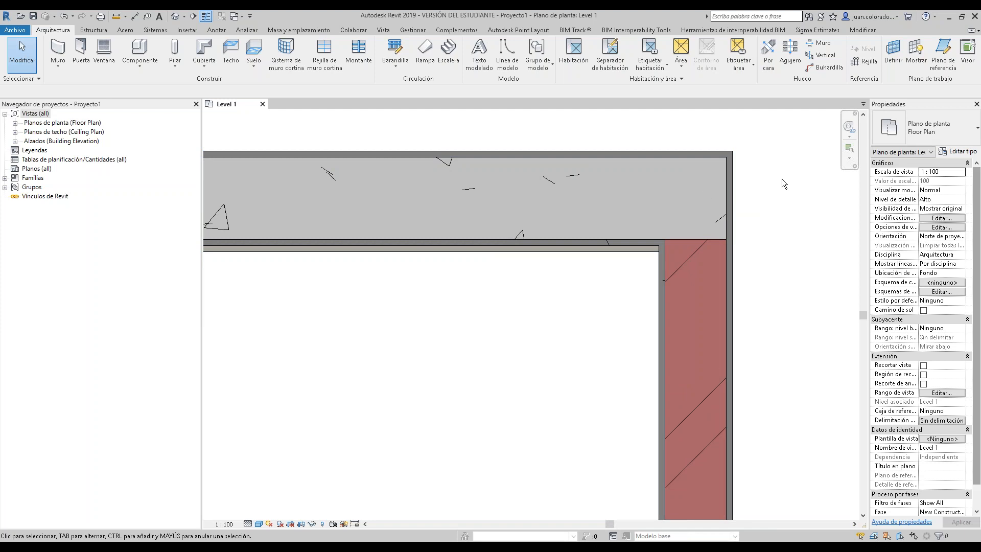
pyautogui.scroll(-1, 781, 195)
pyautogui.scroll(-1, 780, 194)
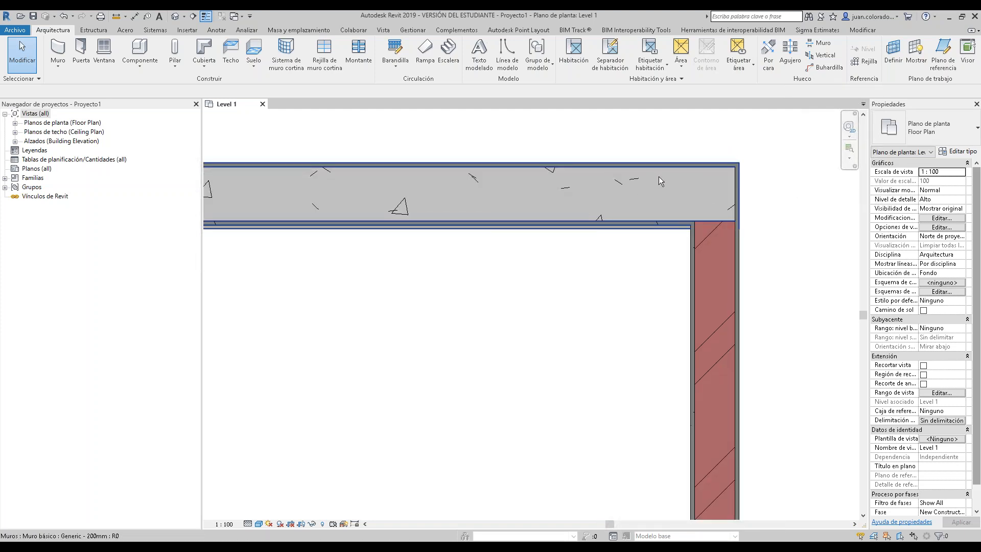
pyautogui.scroll(-2, 728, 195)
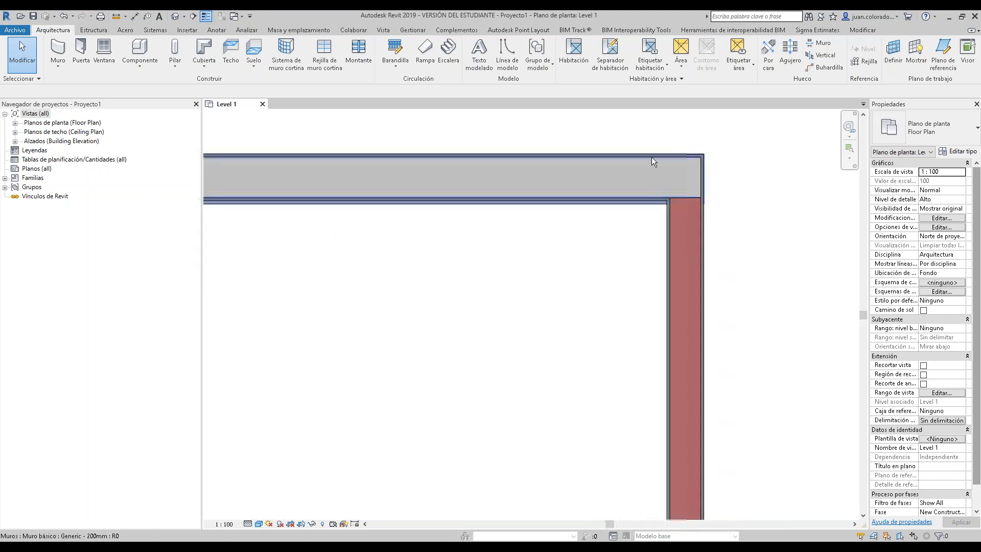
pyautogui.click(675, 185)
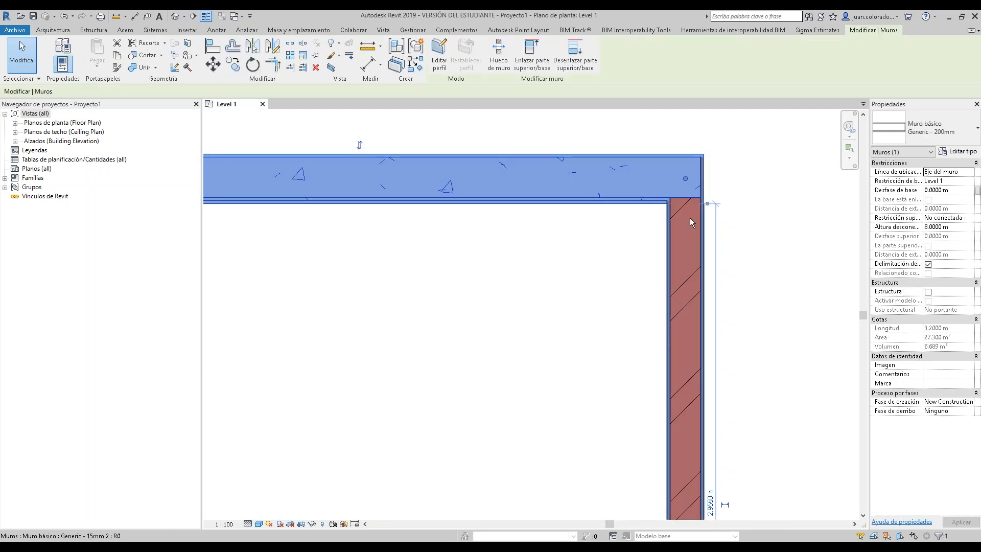
pyautogui.scroll(1, 679, 205)
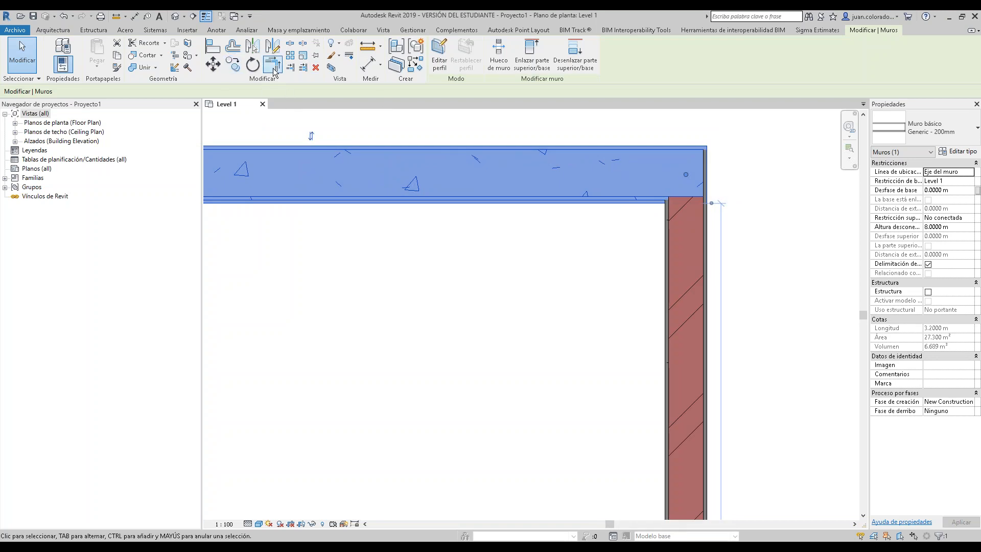
pyautogui.click(174, 68)
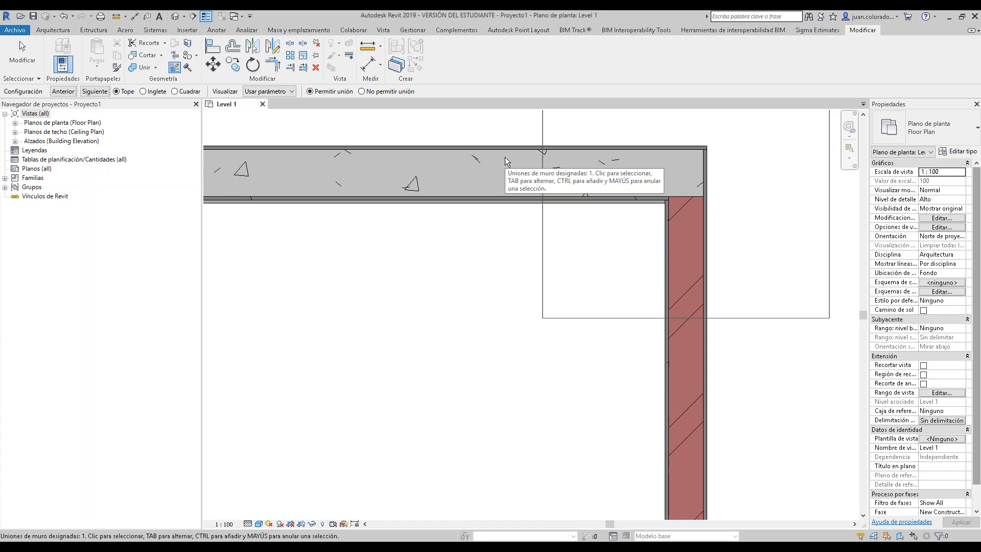
pyautogui.click(144, 92)
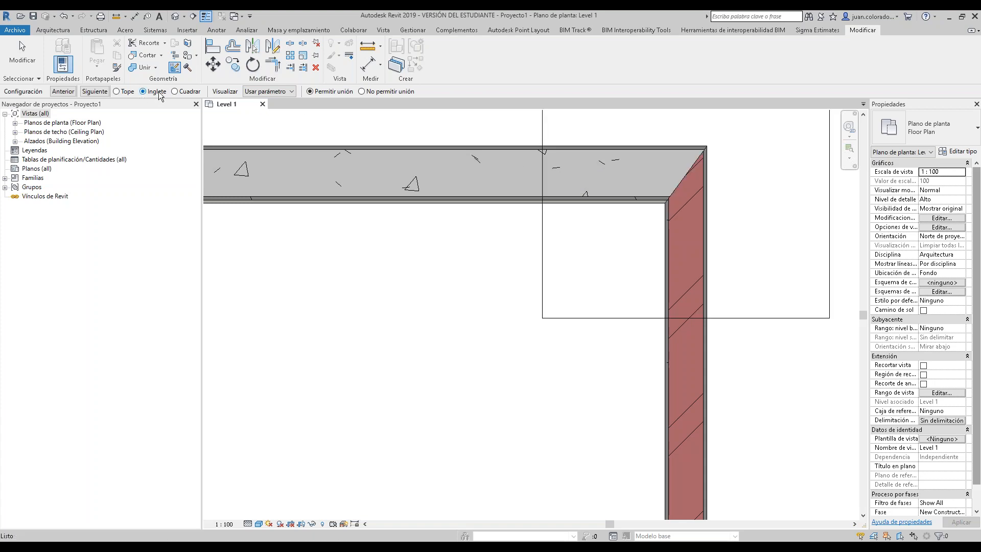
pyautogui.click(175, 92)
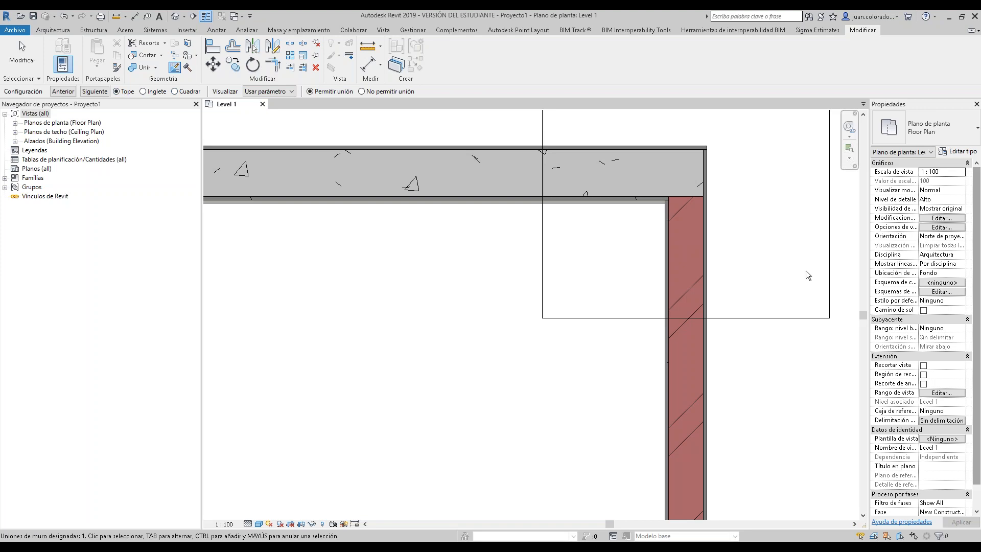
# - Preview the Inglete configuration at the upper concrete-brick corner again and set the join back to Tope
pyautogui.moveTo(814, 295); pyautogui.dragTo(703, 313, button='middle')
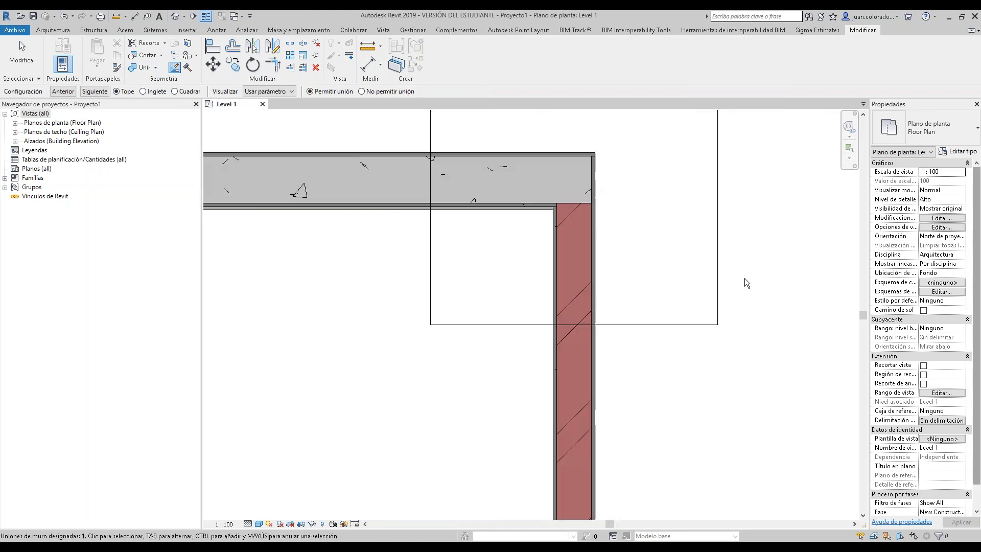
pyautogui.moveTo(573, 233); pyautogui.dragTo(707, 255, button='middle')
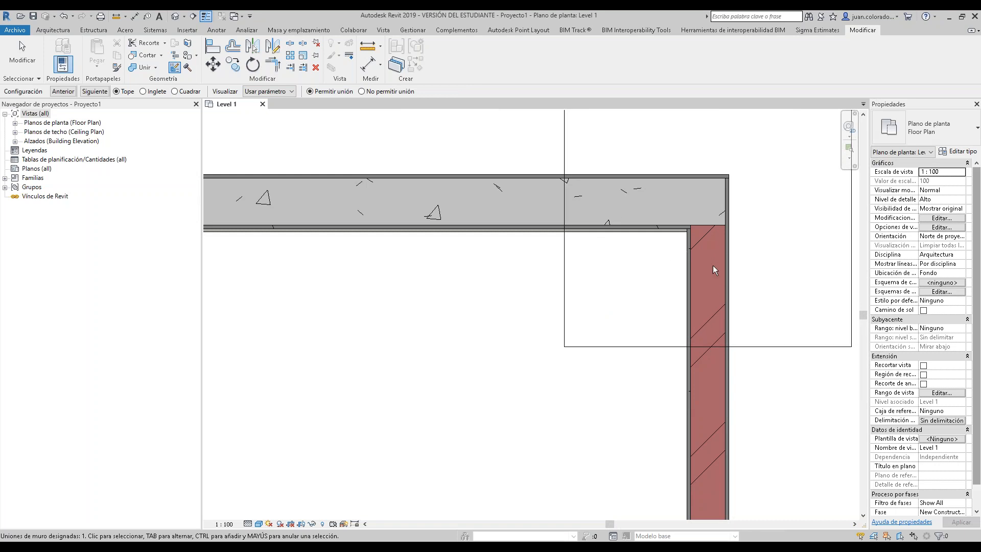
pyautogui.moveTo(741, 281); pyautogui.dragTo(757, 287, button='middle')
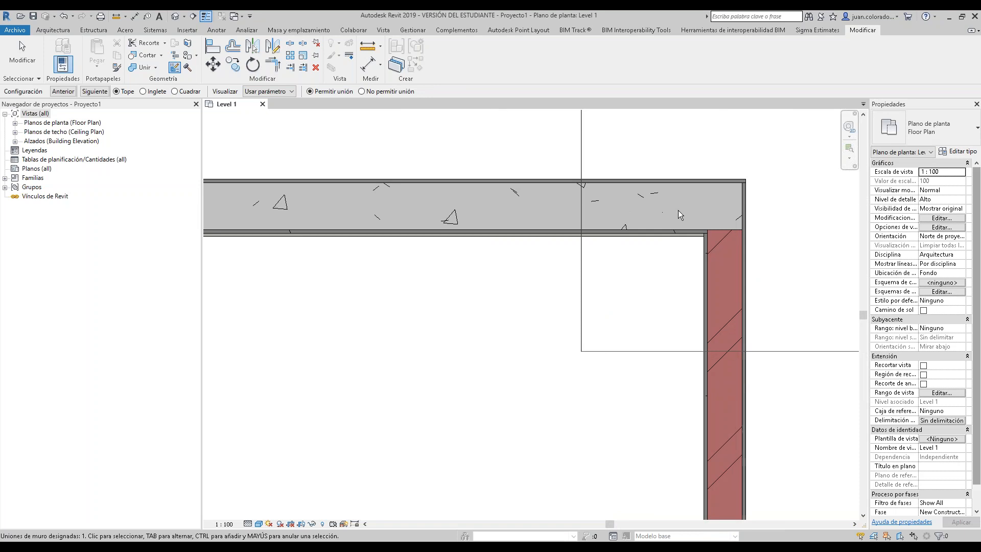
pyautogui.moveTo(723, 226); pyautogui.dragTo(668, 225, button='middle')
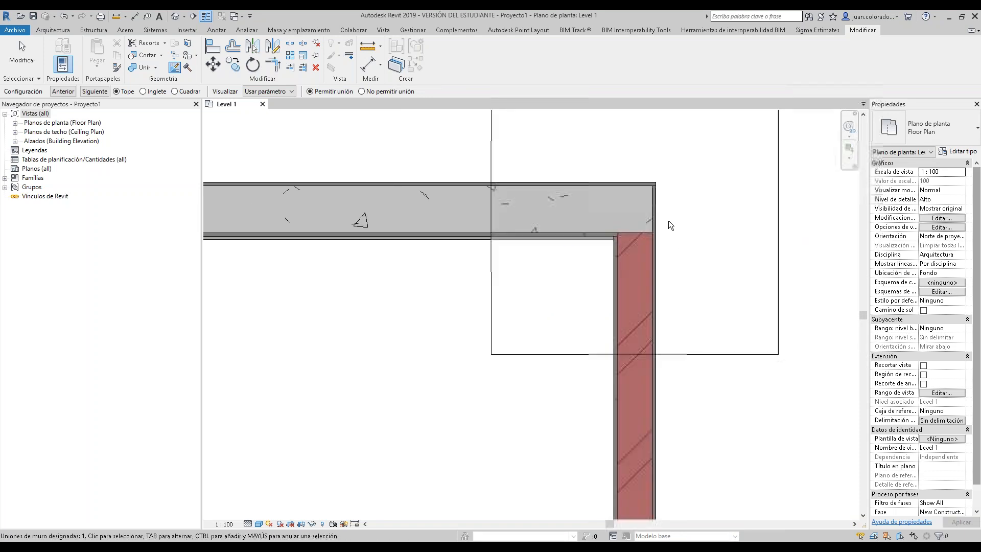
pyautogui.click(144, 92)
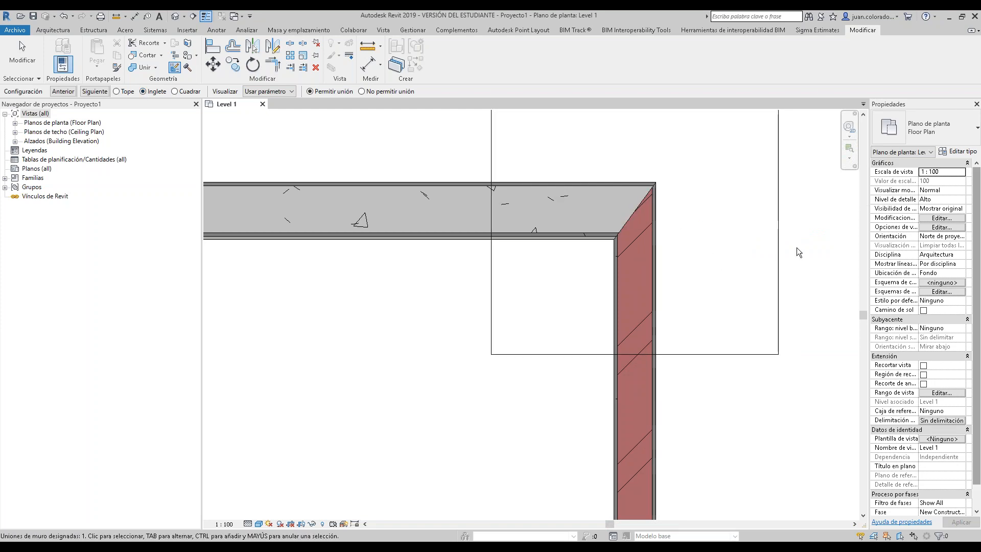
pyautogui.moveTo(629, 201); pyautogui.dragTo(596, 201, button='middle')
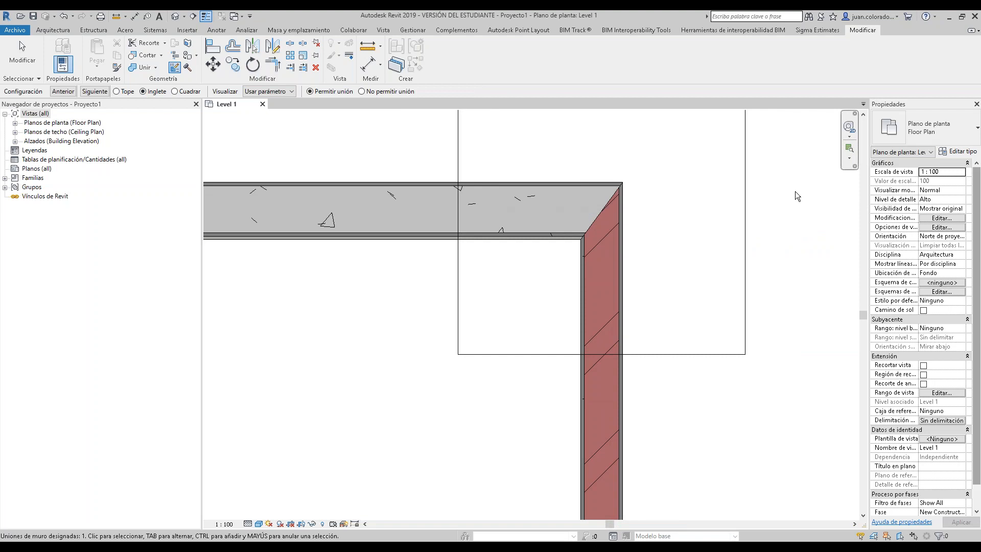
pyautogui.scroll(-3, 794, 199)
pyautogui.scroll(2, 792, 198)
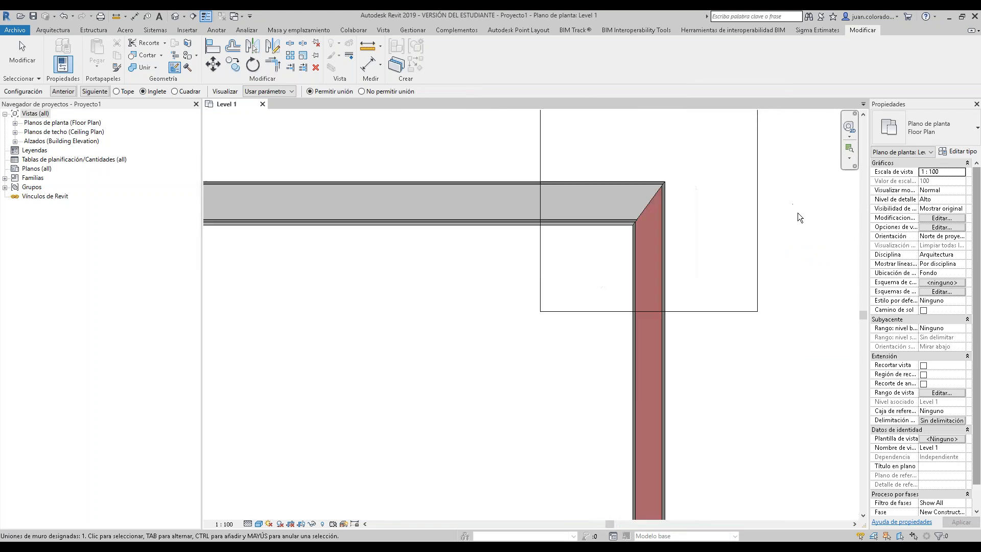
pyautogui.scroll(-3, 779, 228)
pyautogui.moveTo(651, 225); pyautogui.dragTo(692, 226, button='middle')
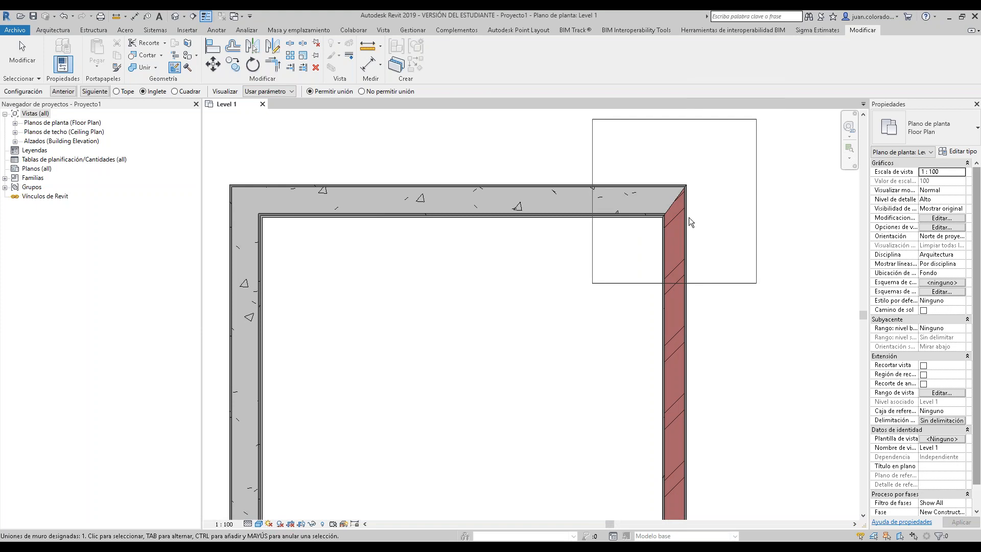
pyautogui.click(120, 91)
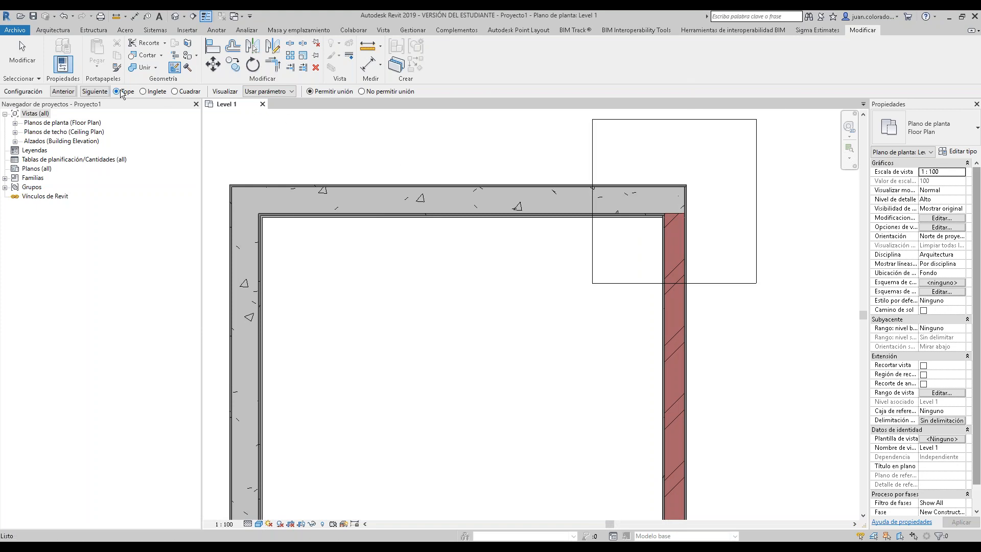
pyautogui.press('Escape')
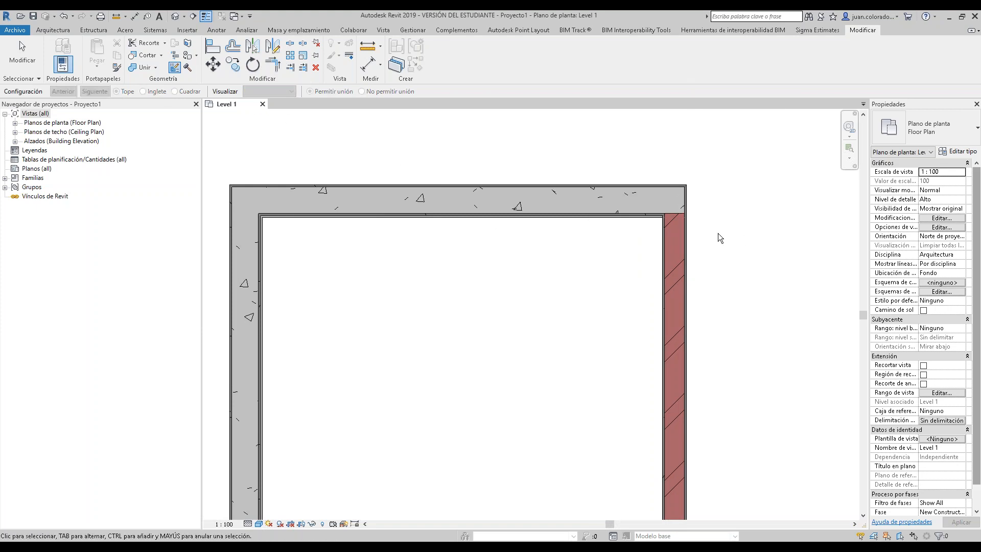
# - Draw Generic - 200mm walls extending the upper wall past the brick wall, running about 3.3 m down and returning to the right vertical wall
pyautogui.moveTo(781, 284); pyautogui.dragTo(757, 301, button='middle')
pyautogui.scroll(-4, 701, 238)
pyautogui.moveTo(624, 270); pyautogui.dragTo(629, 163, button='middle')
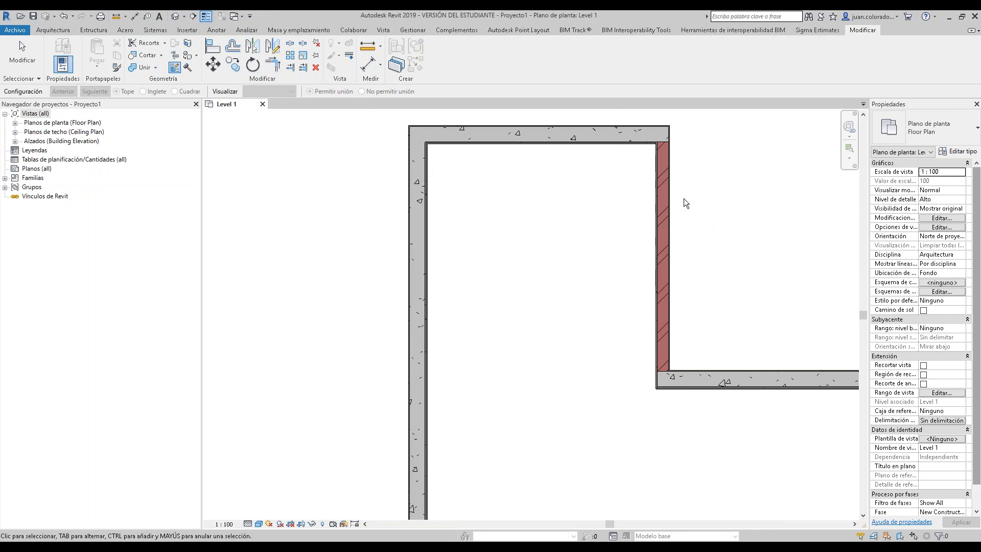
pyautogui.moveTo(684, 198); pyautogui.dragTo(513, 208, button='middle')
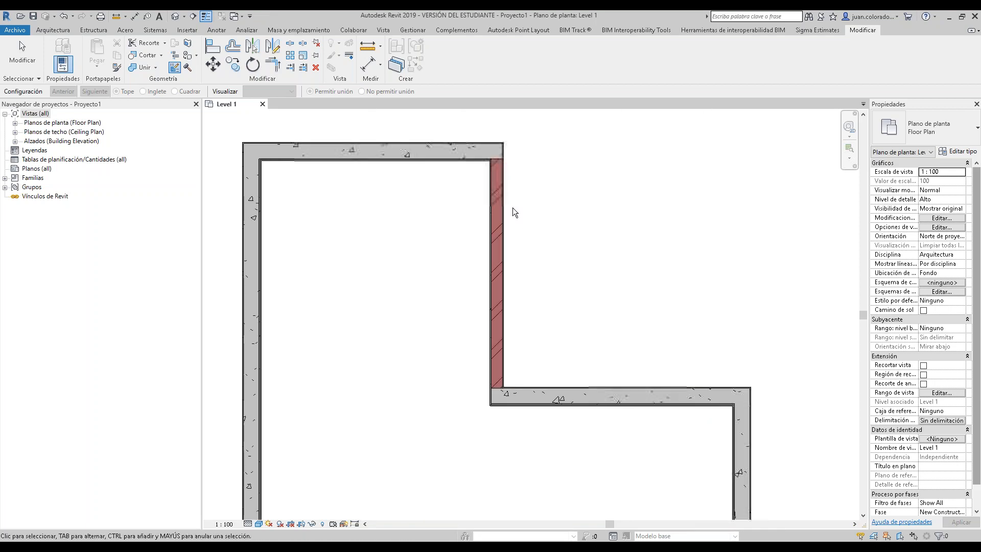
pyautogui.click(424, 157)
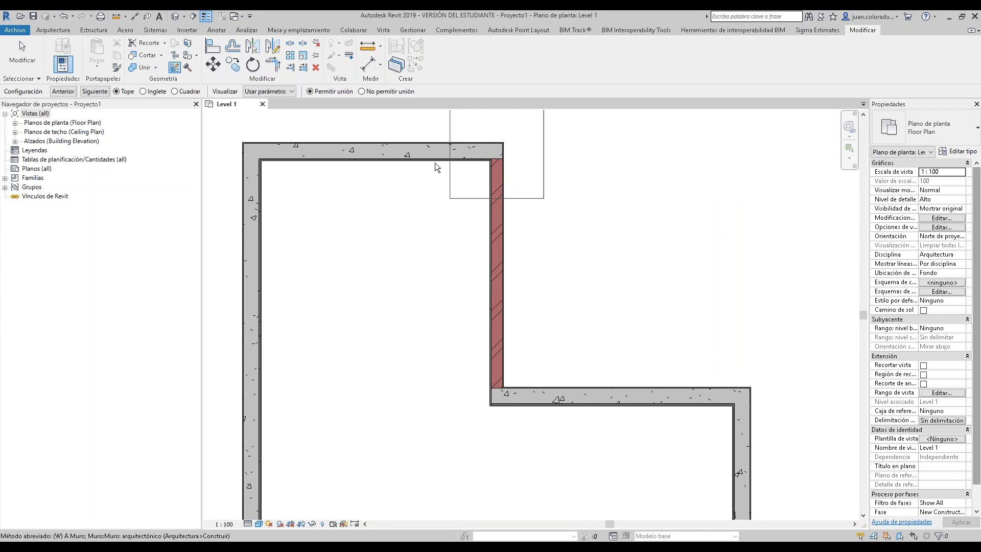
pyautogui.press('Escape')
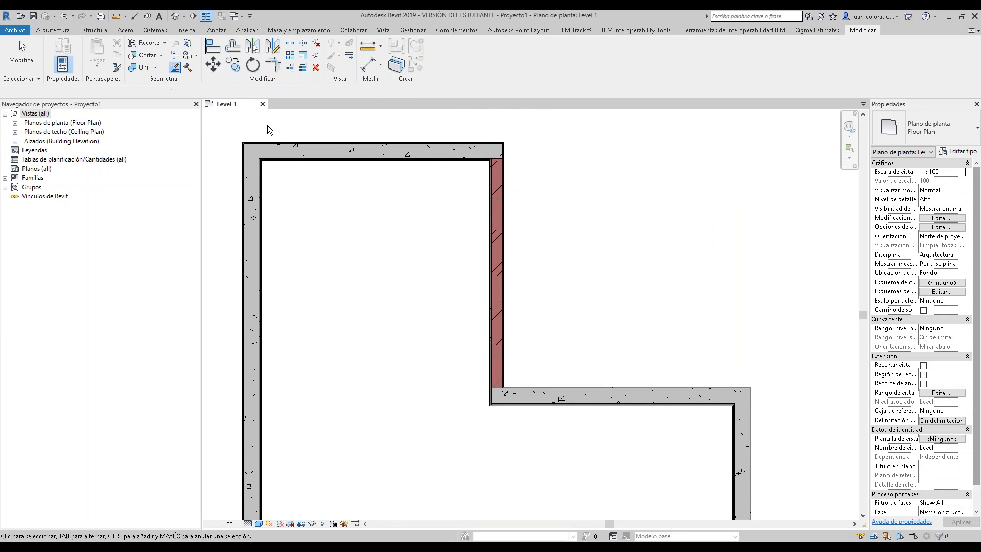
pyautogui.click(436, 155)
pyautogui.press('w')
pyautogui.press('a')
pyautogui.click(504, 151)
pyautogui.click(786, 151)
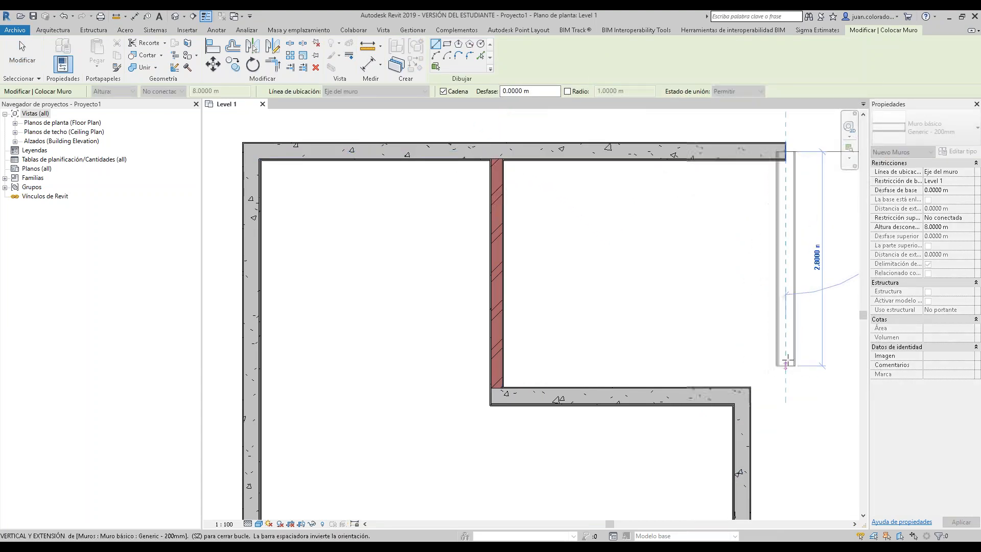
pyautogui.click(786, 396)
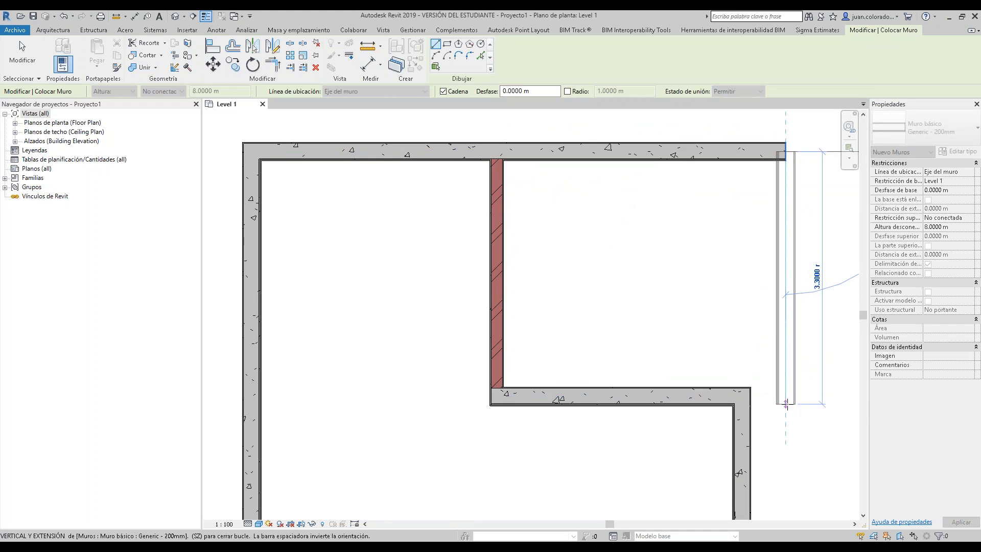
pyautogui.click(749, 396)
pyautogui.press('Escape')
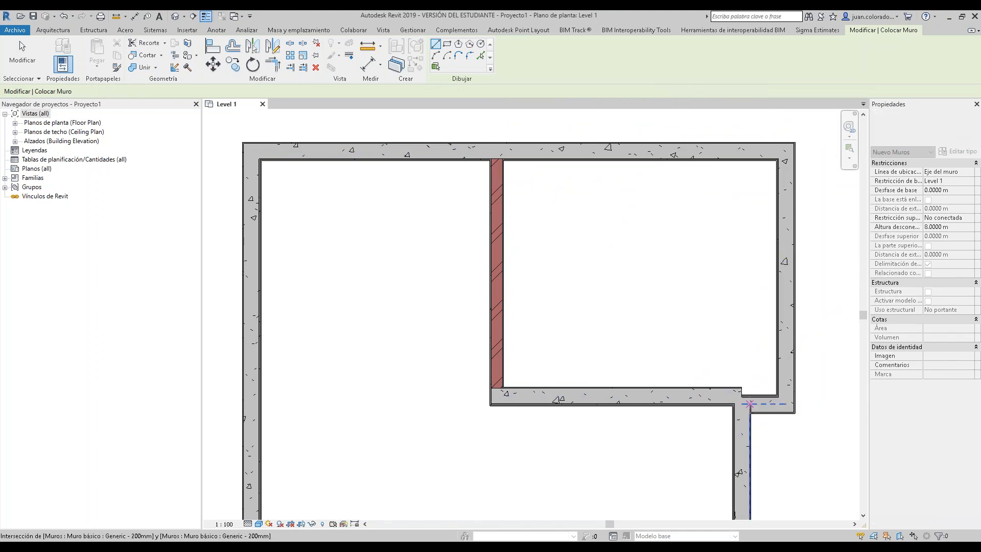
pyautogui.press('Escape')
# - Align the inner face of the short new return wall with the upper face of the adjoining horizontal concrete wall
pyautogui.press('a')
pyautogui.press('l')
pyautogui.click(724, 388)
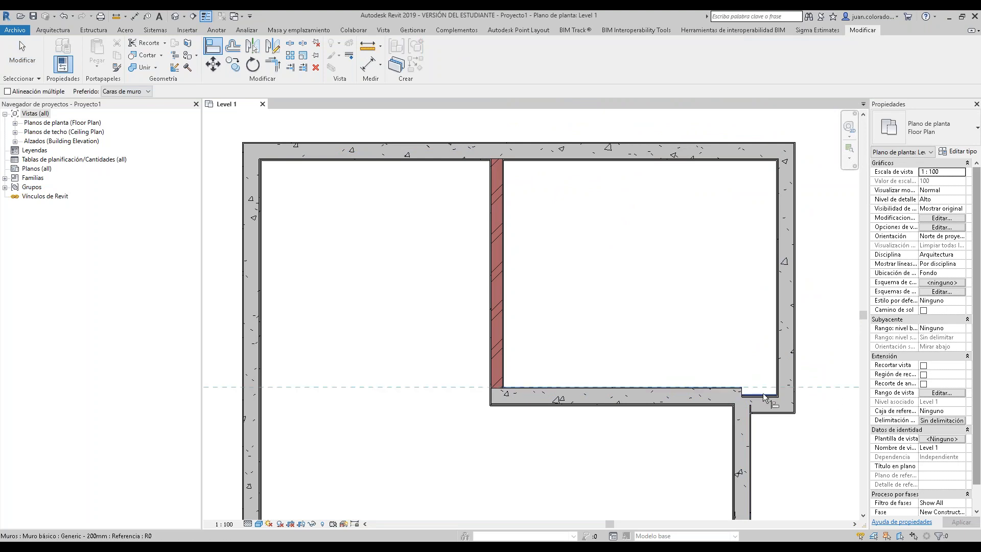
pyautogui.scroll(3, 764, 398)
pyautogui.click(765, 393)
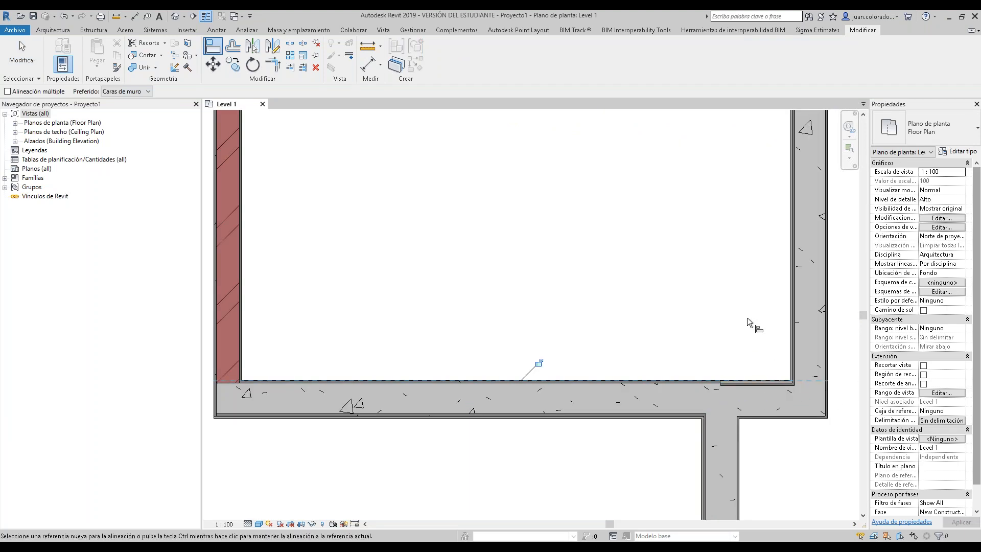
pyautogui.scroll(-4, 680, 281)
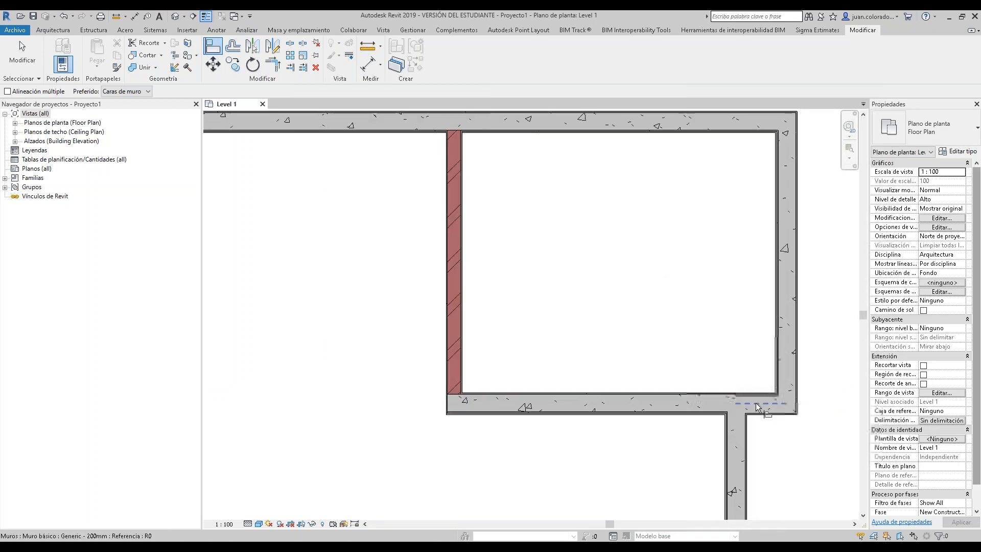
pyautogui.scroll(4, 754, 401)
pyautogui.scroll(-5, 756, 395)
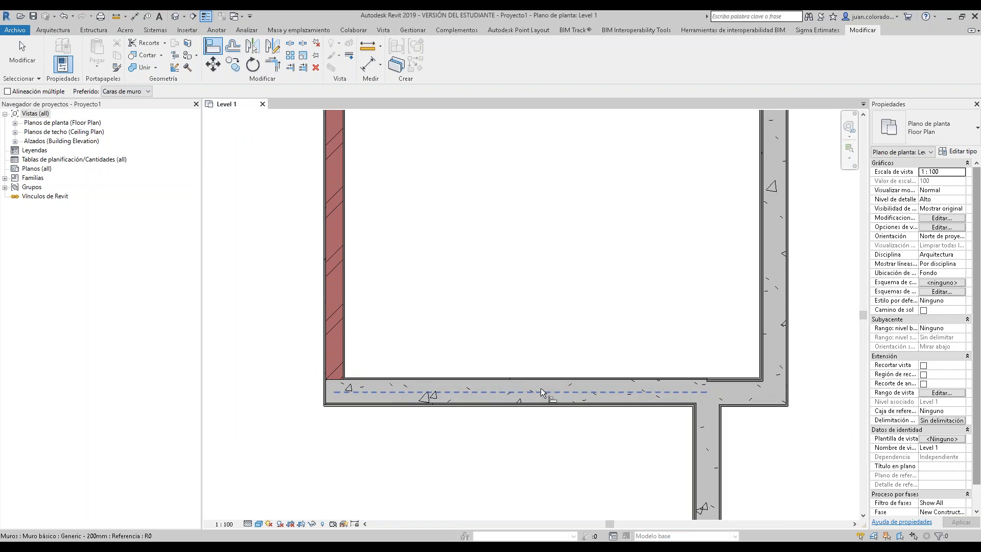
pyautogui.click(542, 385)
pyautogui.press('Escape')
pyautogui.press('Escape')
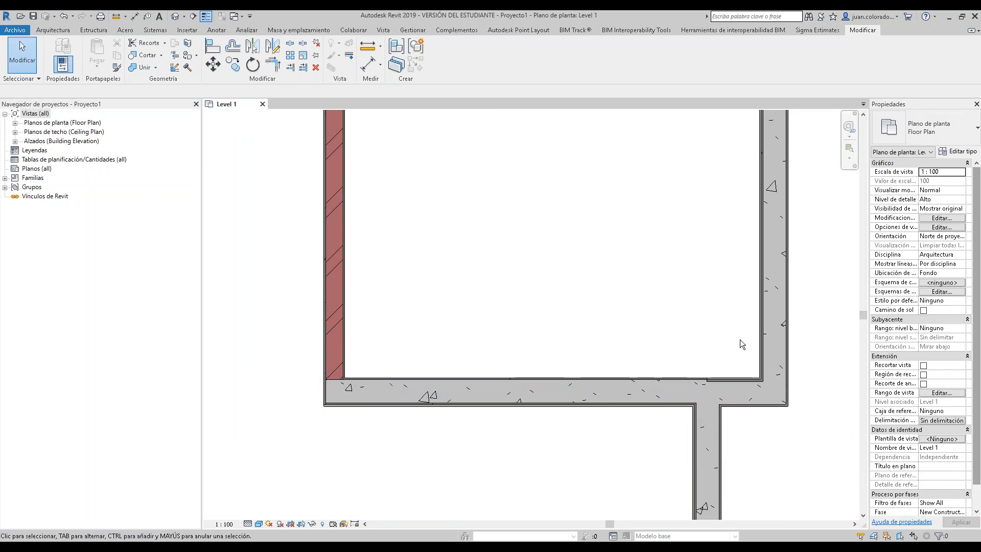
# - Examine the finish layers where the short return wall meets the horizontal and vertical concrete walls
pyautogui.scroll(-2, 715, 389)
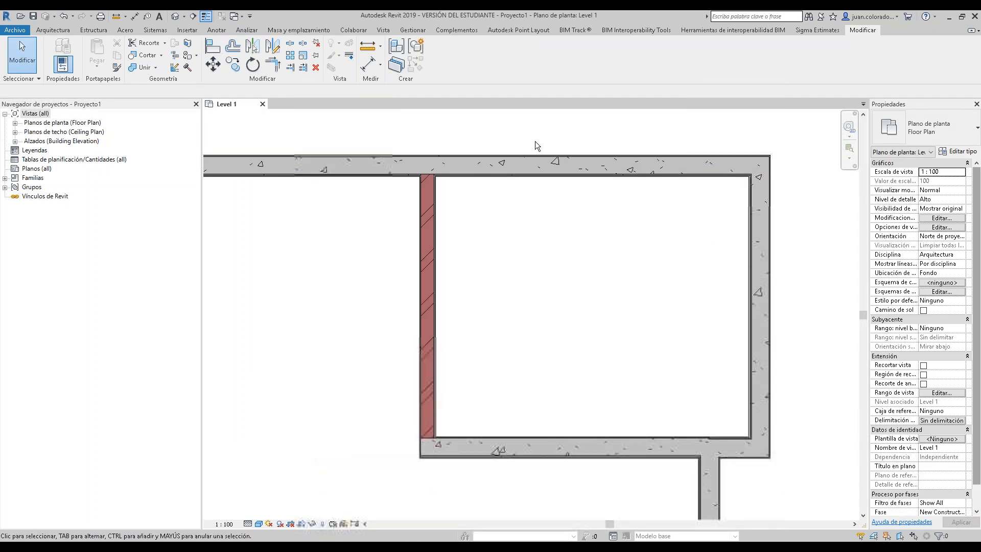
pyautogui.moveTo(688, 264); pyautogui.dragTo(716, 116, button='middle')
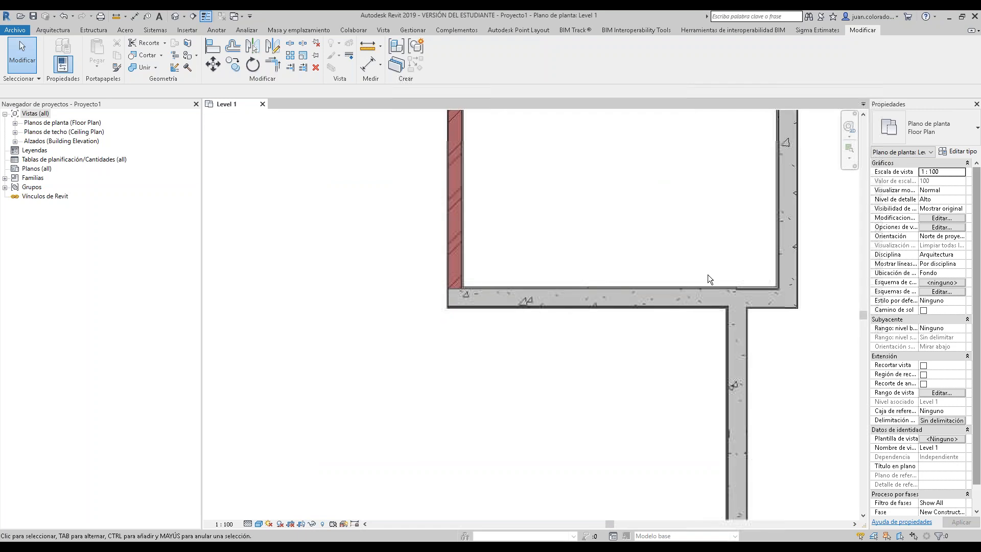
pyautogui.scroll(5, 741, 297)
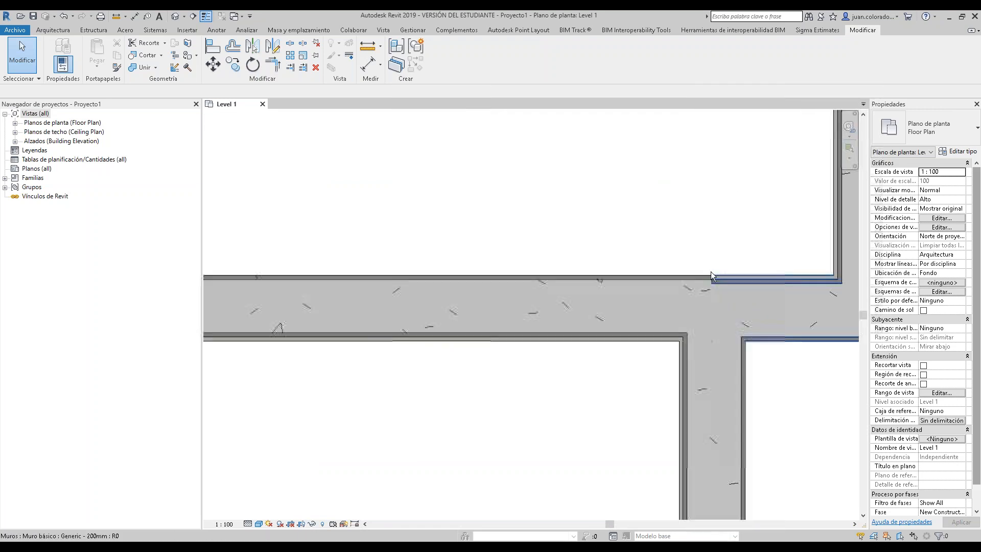
pyautogui.scroll(-2, 710, 266)
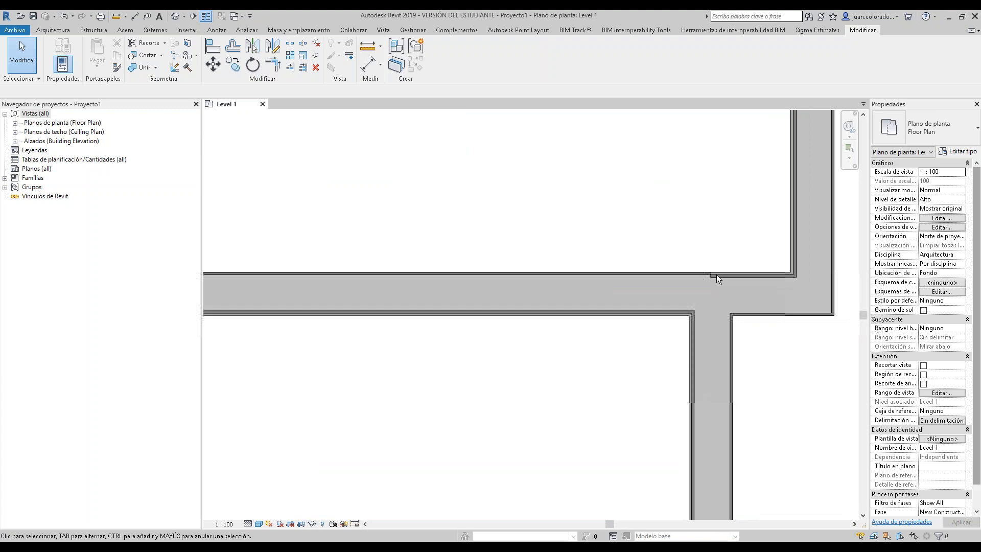
pyautogui.click(738, 295)
pyautogui.click(775, 375)
pyautogui.scroll(-2, 747, 342)
pyautogui.scroll(-2, 746, 339)
pyautogui.scroll(3, 653, 274)
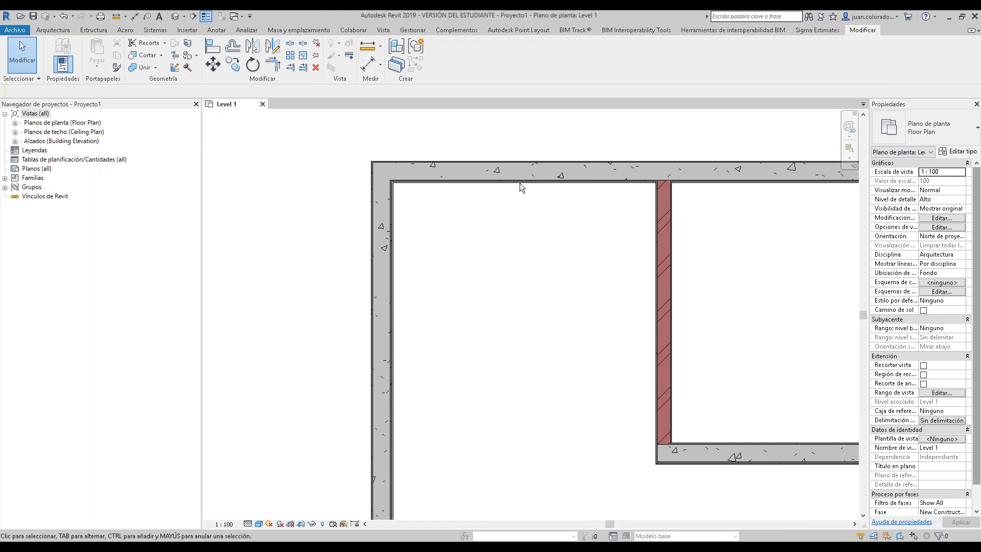
# - Review the Generic - 200mm wall's layer structure in the section preview and close its type settings
pyautogui.click(438, 179)
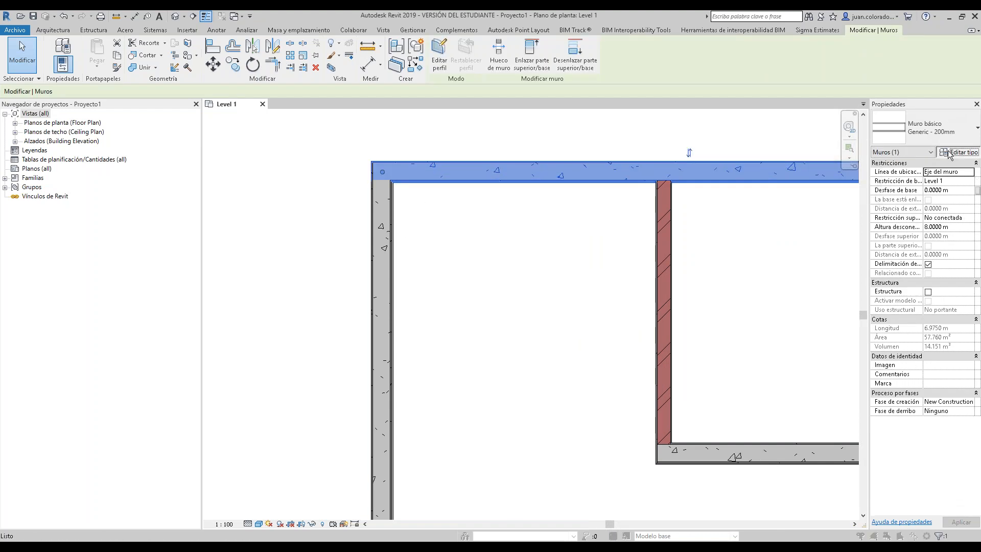
pyautogui.click(949, 154)
pyautogui.click(762, 206)
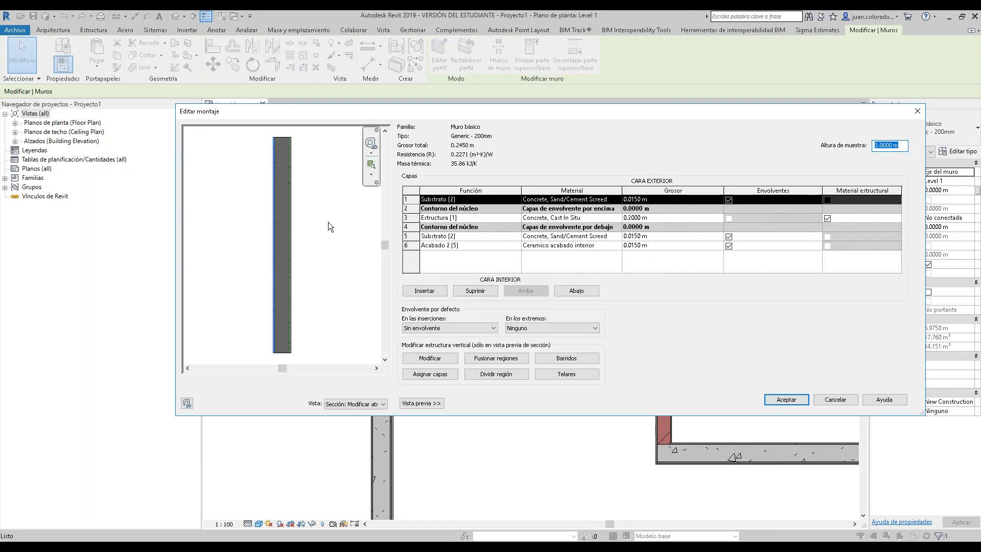
pyautogui.scroll(2, 296, 220)
pyautogui.moveTo(277, 260); pyautogui.dragTo(274, 270, button='middle')
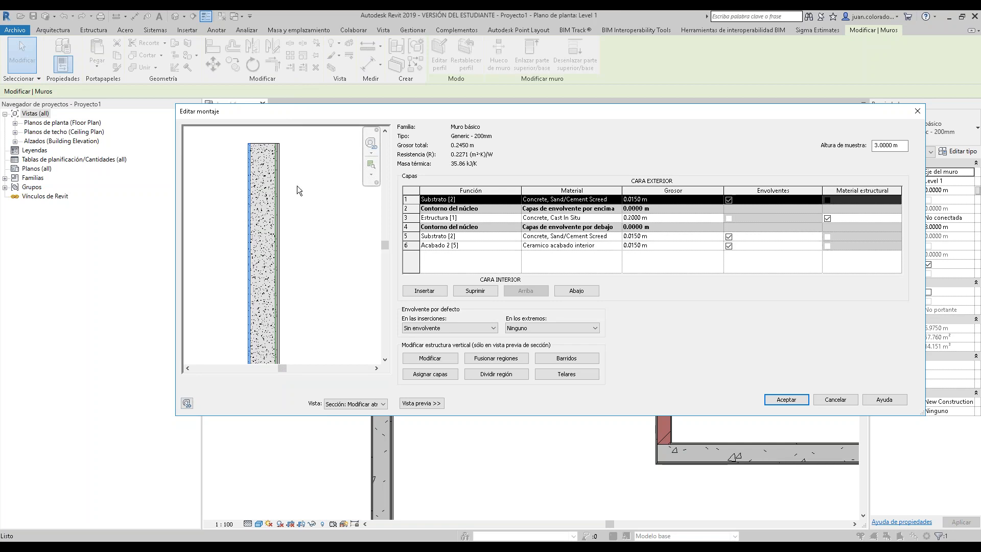
pyautogui.moveTo(298, 239); pyautogui.dragTo(335, 217, button='middle')
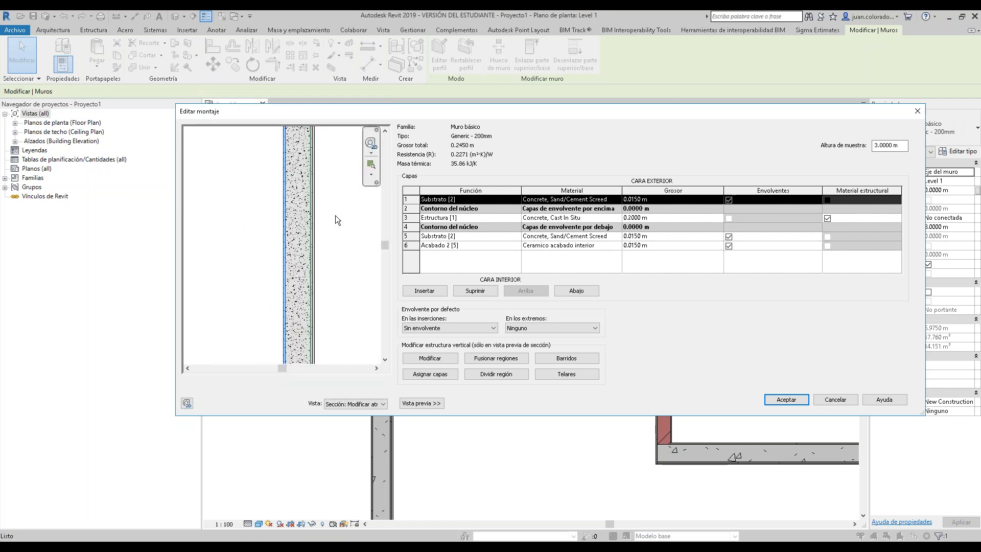
pyautogui.click(803, 399)
pyautogui.click(798, 403)
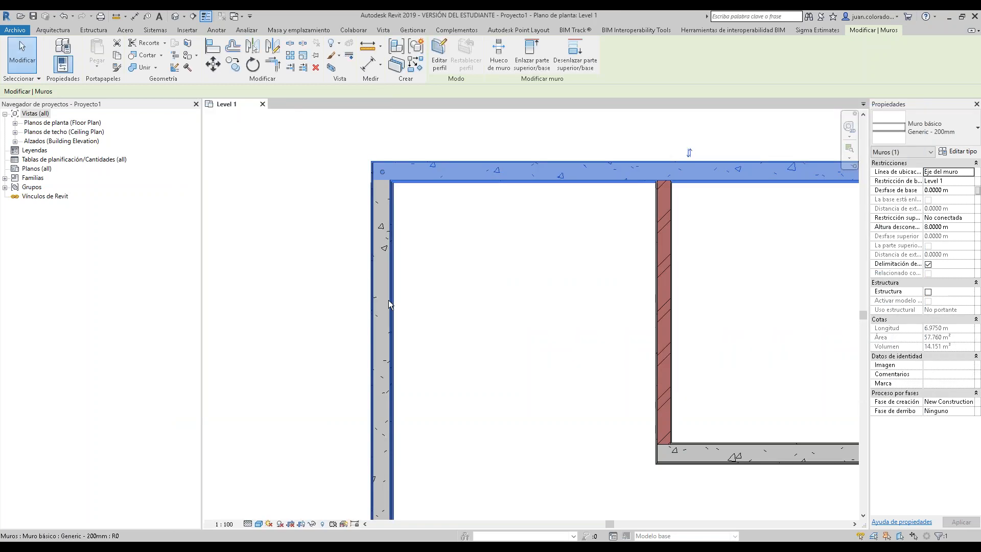
pyautogui.scroll(-3, 571, 331)
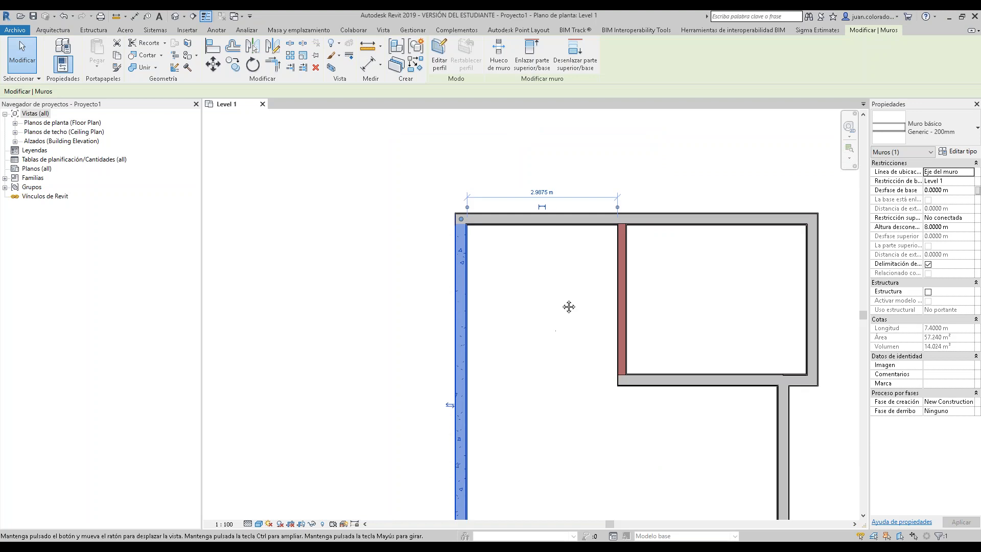
pyautogui.scroll(-1, 537, 319)
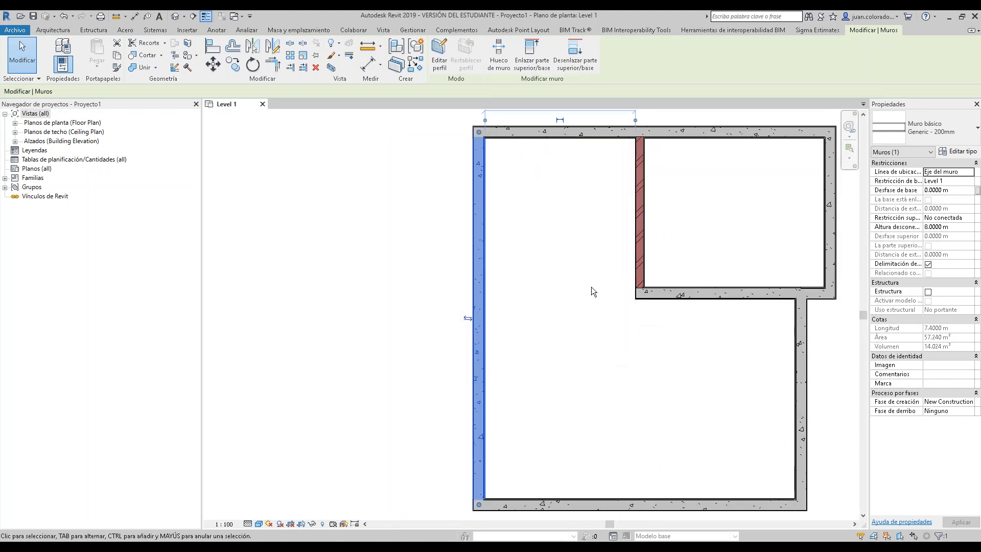
pyautogui.click(591, 287)
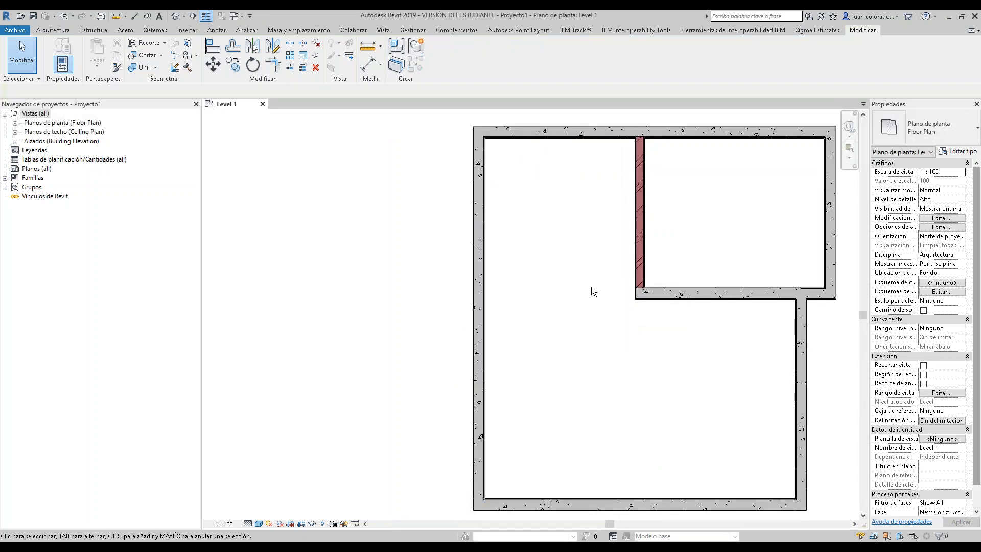
pyautogui.press('t')
pyautogui.press('r')
pyautogui.click(664, 296)
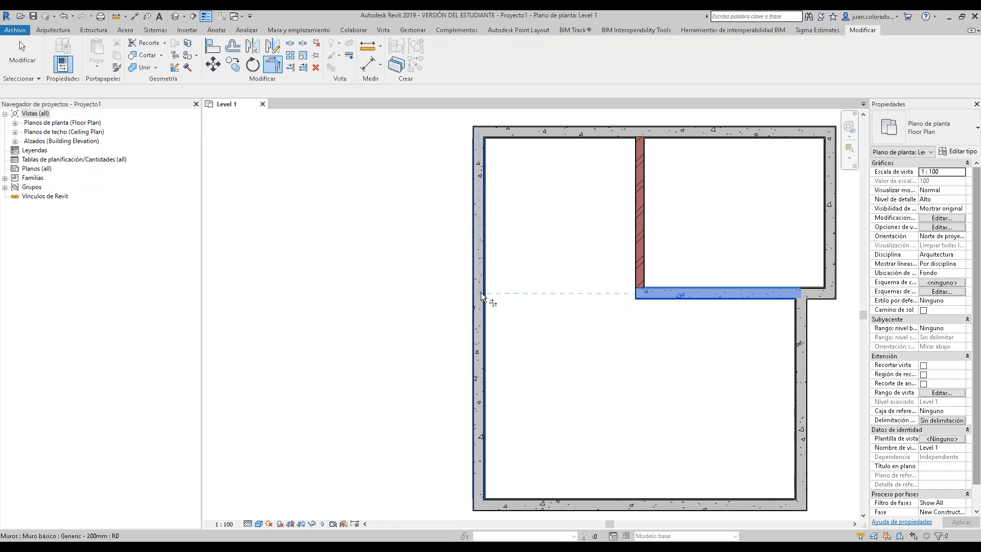
pyautogui.press('Escape')
pyautogui.press('Escape')
pyautogui.moveTo(673, 310); pyautogui.dragTo(636, 320, button='middle')
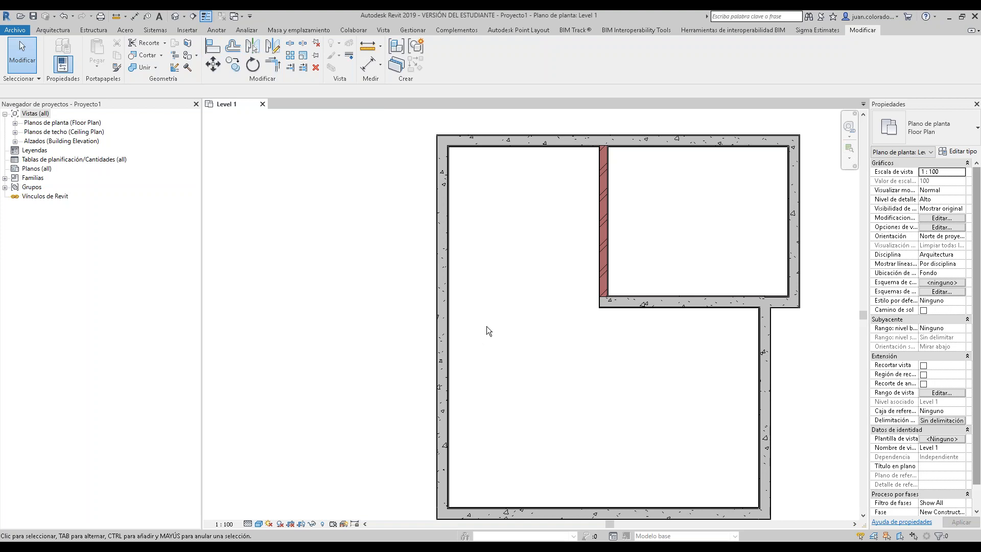
# - Trim/extend the horizontal wall below the brick wall to form a corner with the lower part of the left vertical wall
pyautogui.press('t')
pyautogui.press('r')
pyautogui.click(635, 301)
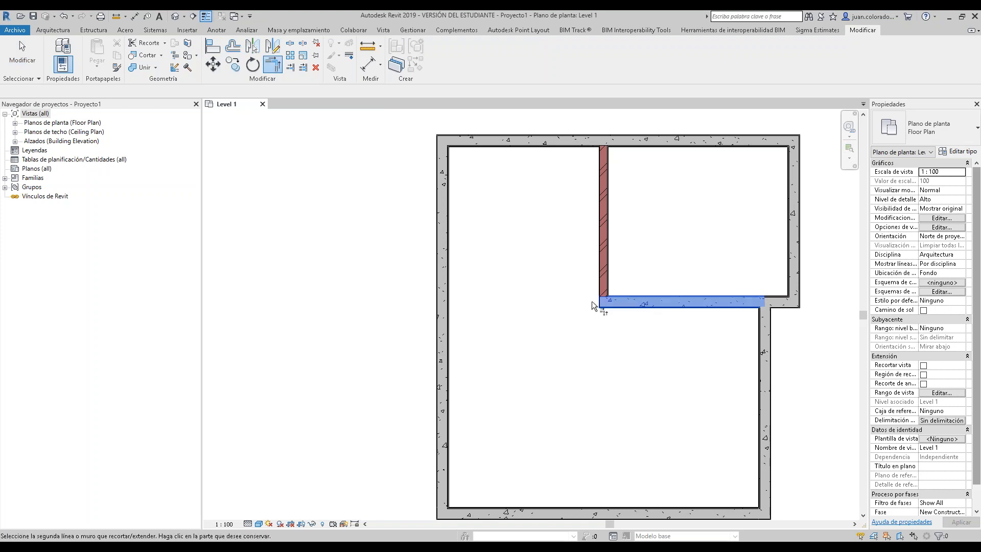
pyautogui.click(443, 306)
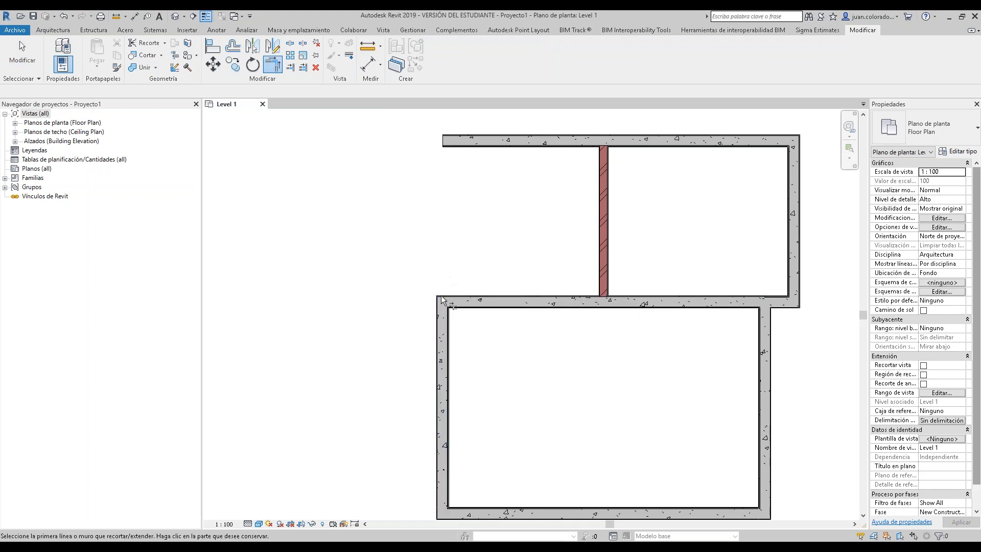
# - Trim/extend the left vertical wall and the uppermost horizontal wall to meet in a corner
pyautogui.click(439, 318)
pyautogui.click(502, 143)
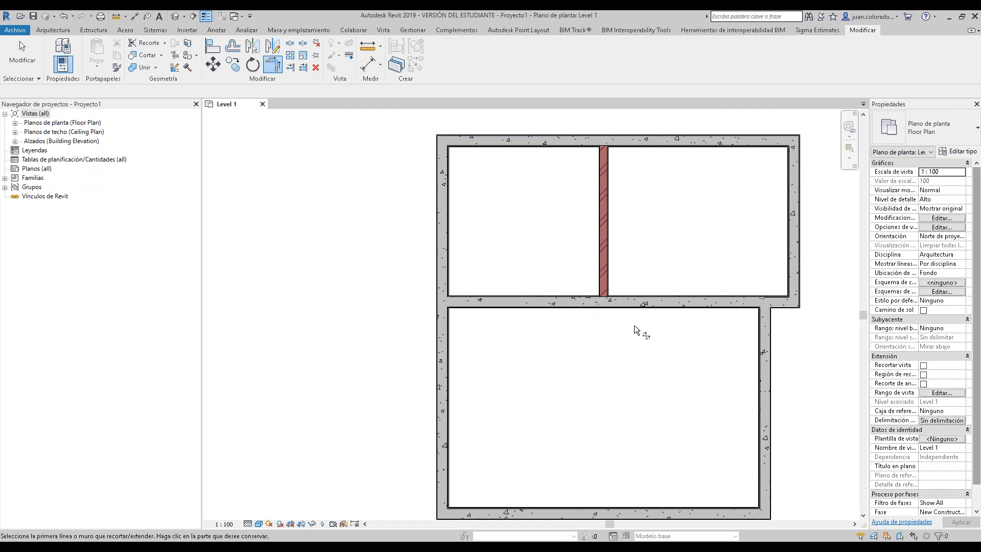
pyautogui.moveTo(628, 345); pyautogui.dragTo(624, 378, button='middle')
pyautogui.press('Escape')
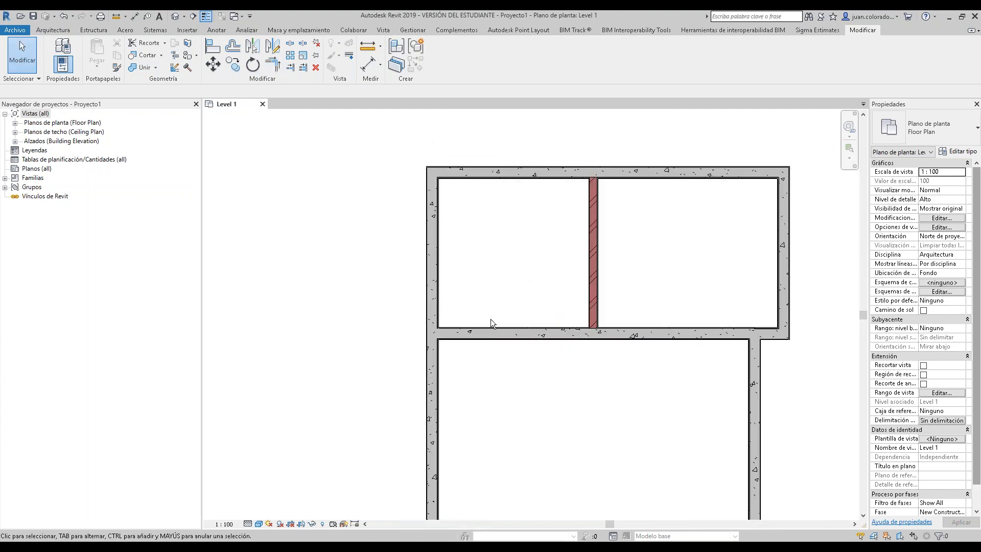
# - Split the left vertical wall where the middle horizontal wall meets it
pyautogui.click(432, 253)
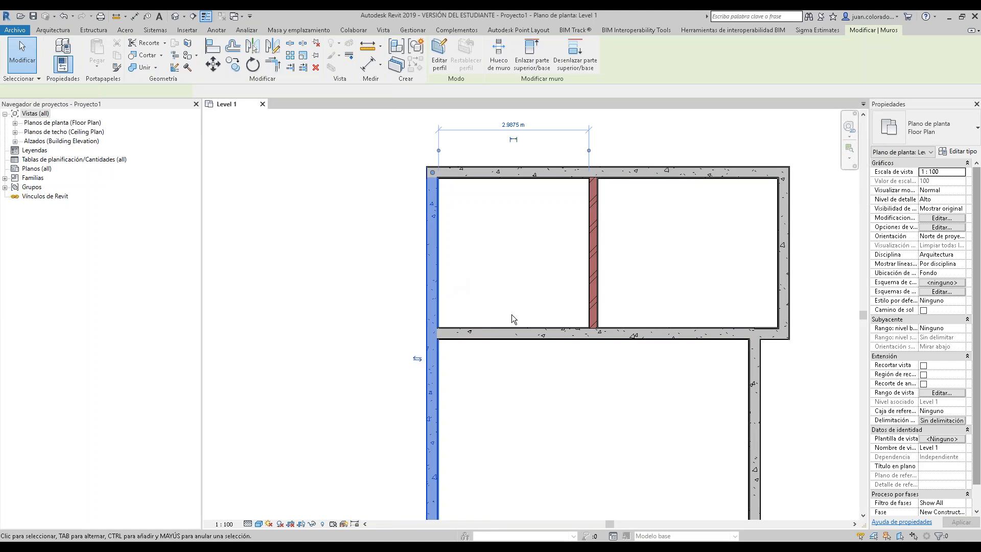
pyautogui.moveTo(520, 321); pyautogui.dragTo(510, 257, button='middle')
pyautogui.moveTo(487, 223)
pyautogui.mouseDown(button='middle')
pyautogui.moveTo(493, 281)
pyautogui.moveTo(497, 271)
pyautogui.mouseUp(button='middle')
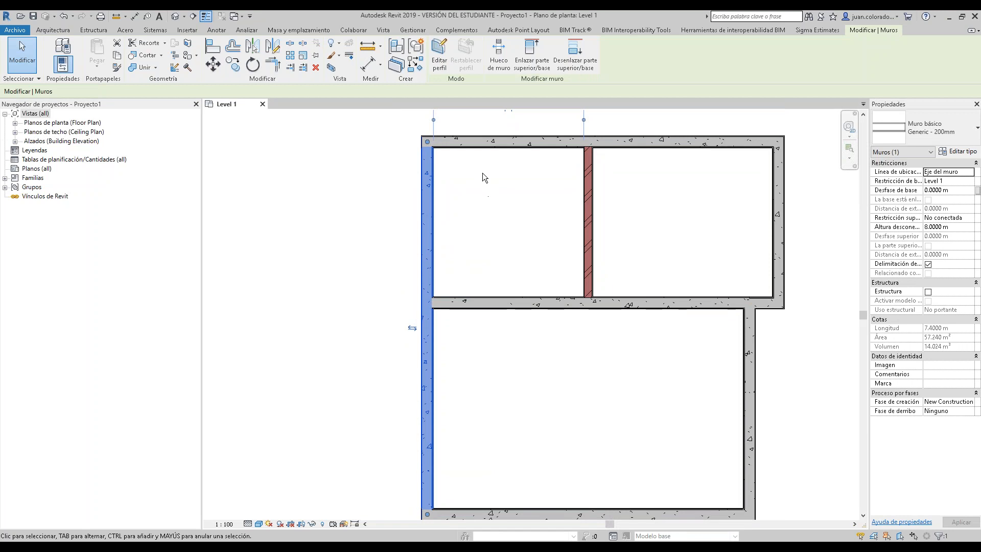
pyautogui.click(293, 47)
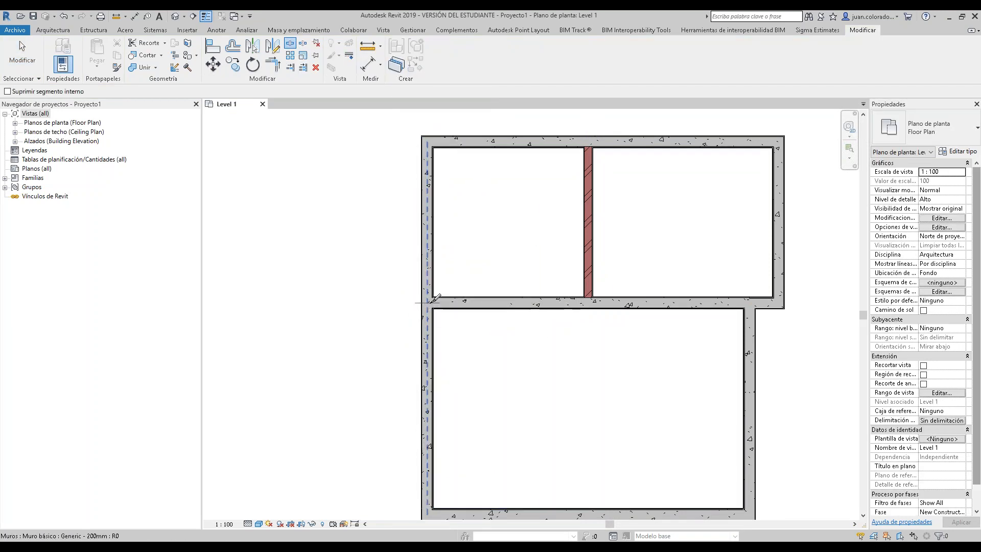
pyautogui.press('Escape')
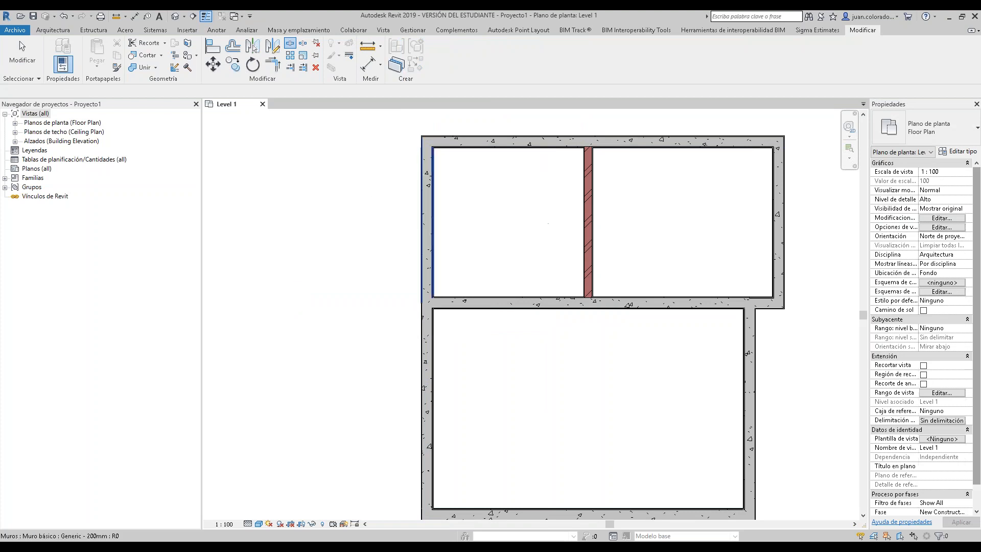
# - Open the Generic - 200mm layer structure from the upper part of the left vertical wall and examine its layers in the section preview
pyautogui.click(427, 225)
pyautogui.moveTo(665, 244); pyautogui.dragTo(616, 256, button='middle')
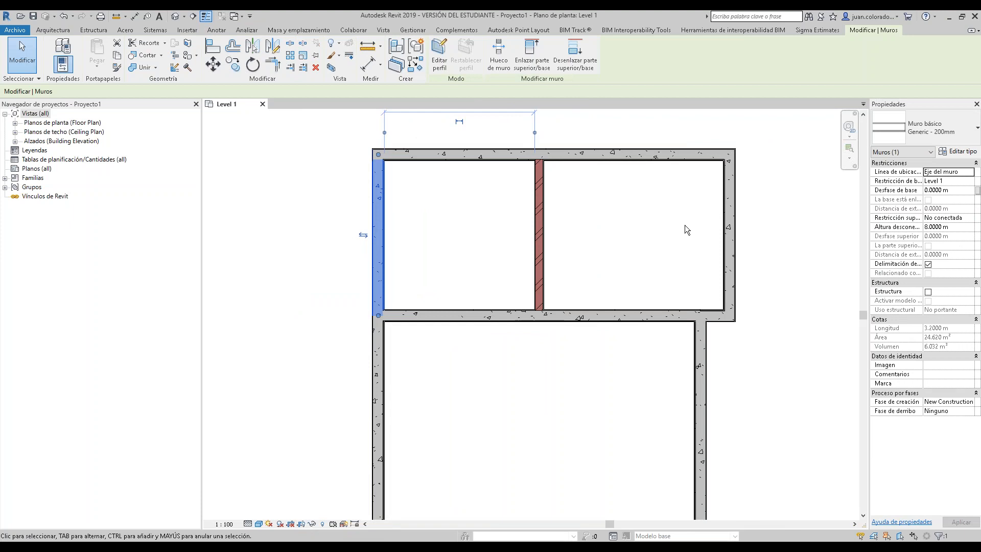
pyautogui.click(964, 153)
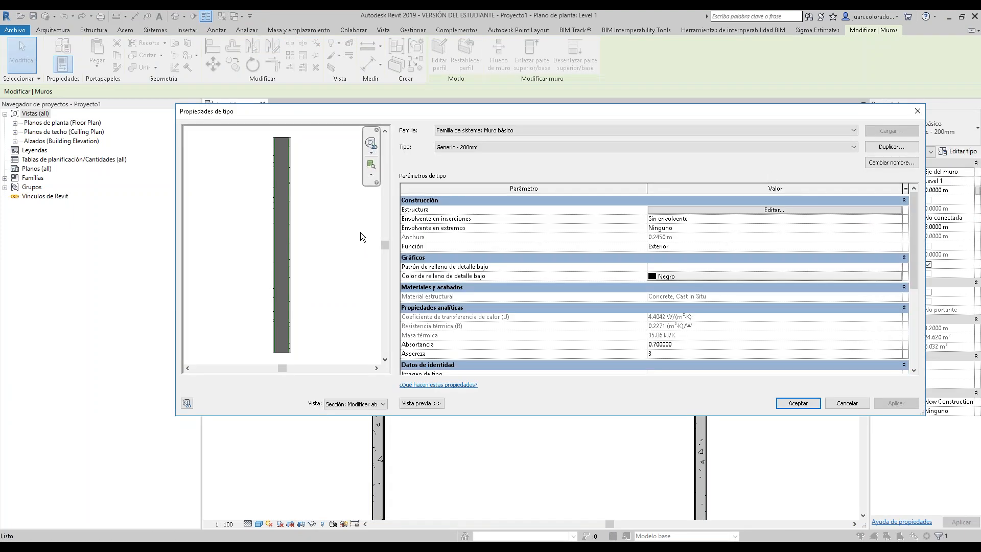
pyautogui.click(707, 209)
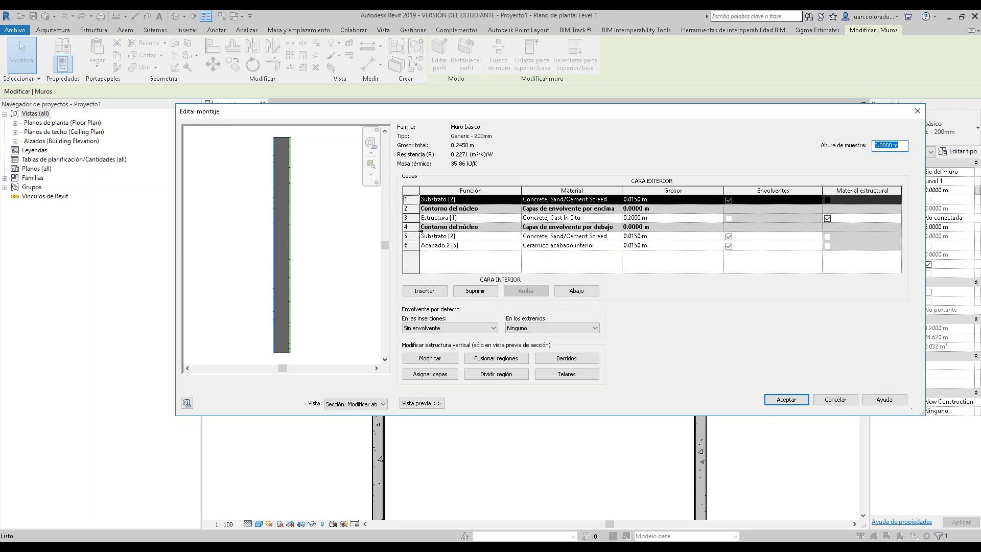
pyautogui.scroll(4, 295, 217)
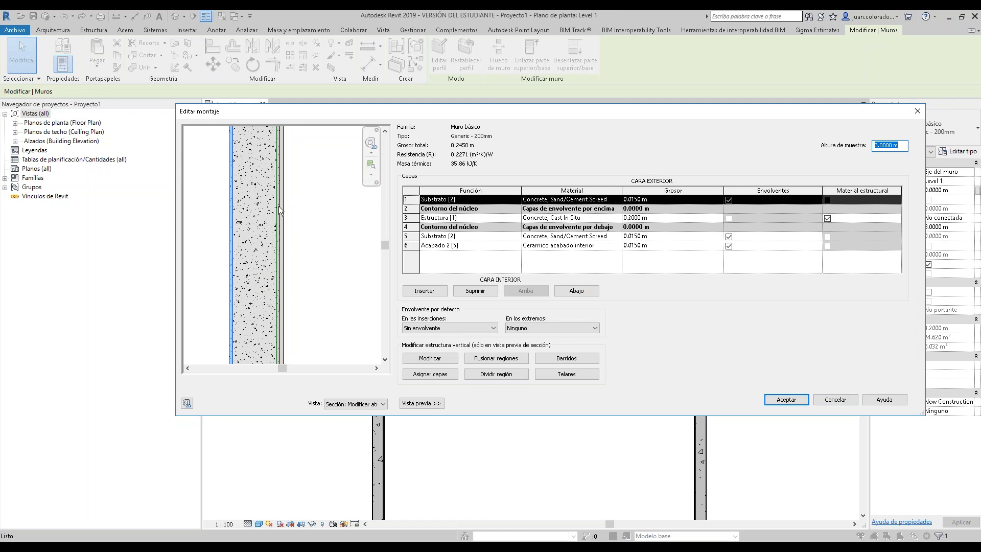
pyautogui.moveTo(299, 215); pyautogui.dragTo(290, 211)
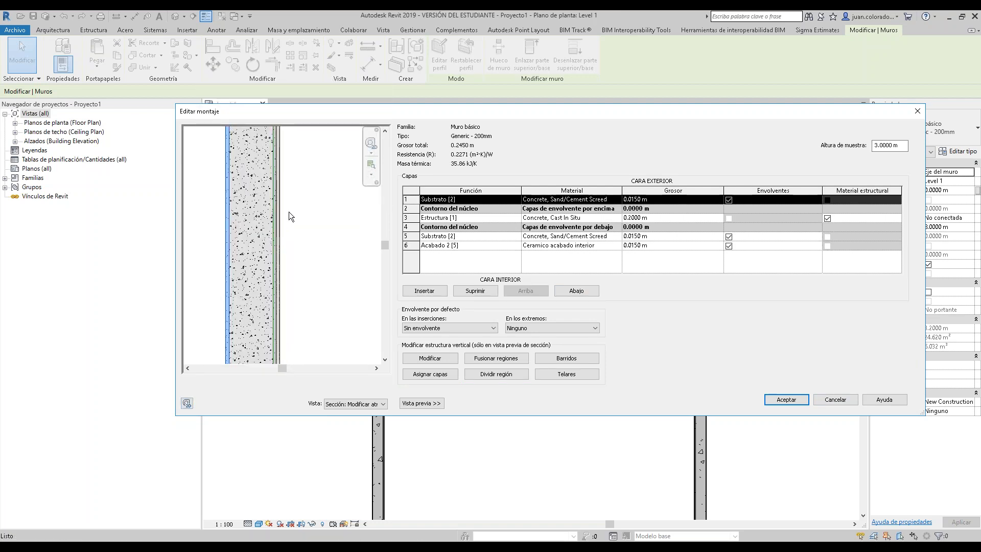
pyautogui.scroll(-1, 288, 213)
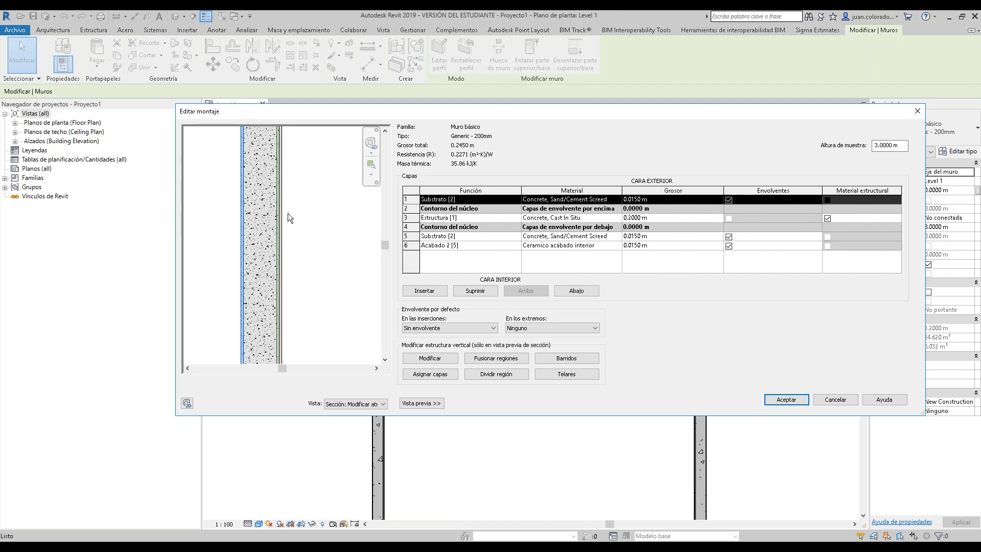
pyautogui.moveTo(302, 223)
pyautogui.mouseDown(button='middle')
pyautogui.moveTo(314, 230)
pyautogui.moveTo(305, 228)
pyautogui.mouseUp(button='middle')
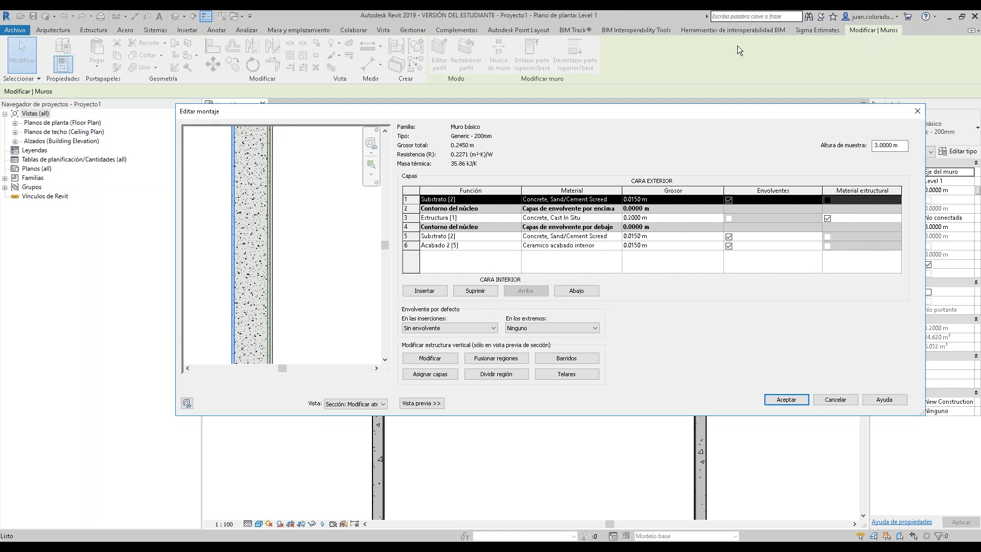
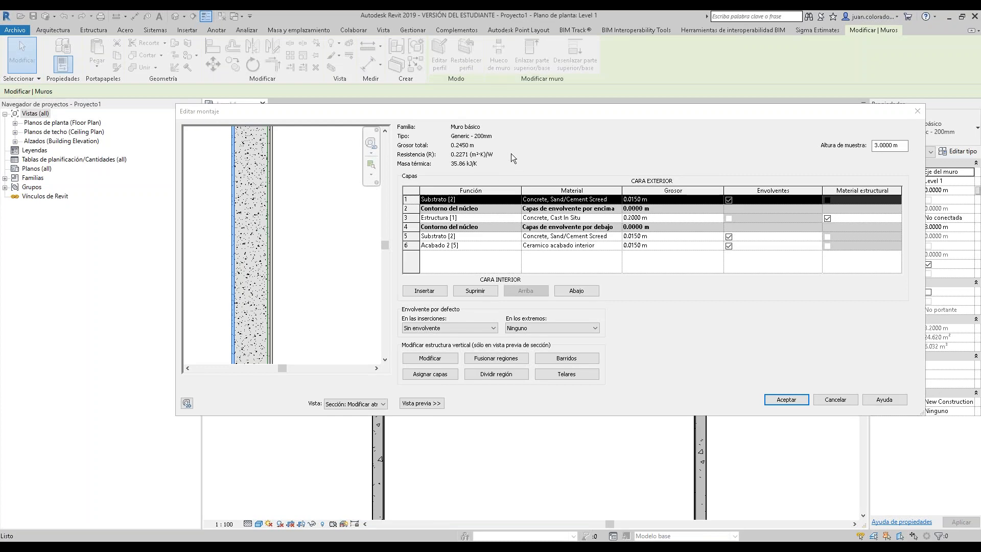
pyautogui.moveTo(291, 228); pyautogui.dragTo(305, 213, button='middle')
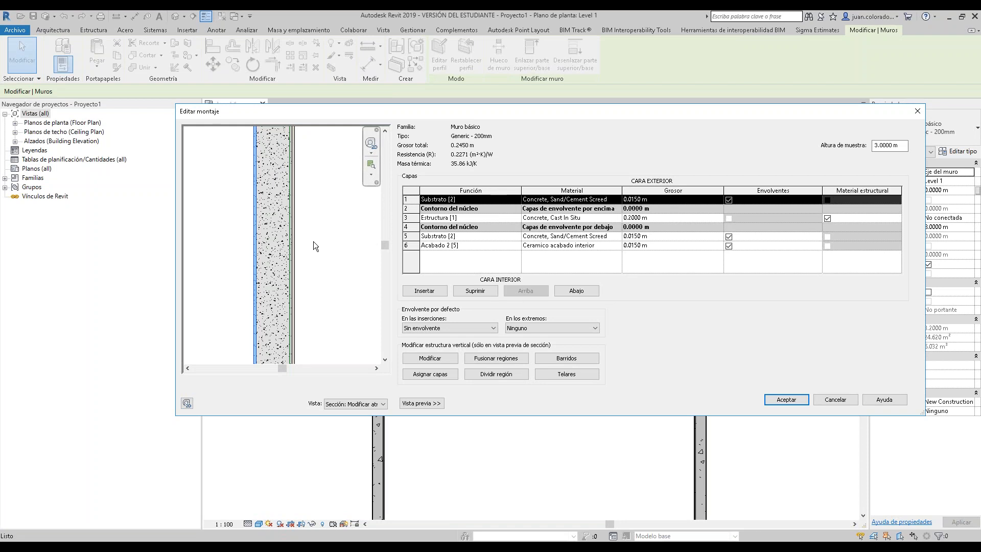
pyautogui.scroll(-2, 311, 253)
pyautogui.moveTo(311, 272); pyautogui.dragTo(299, 254, button='middle')
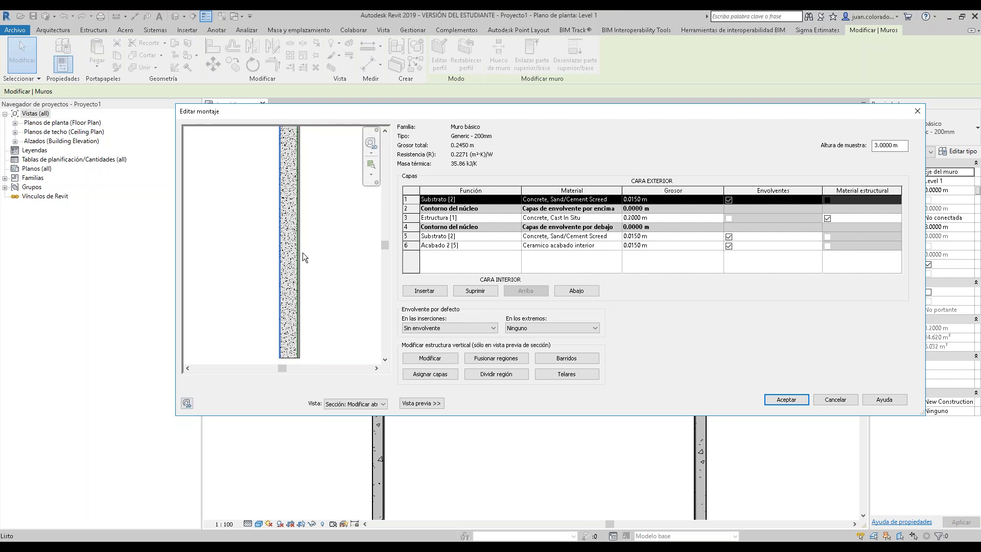
# - Split the wall's interior ceramic finish layer into two regions about 1.82 m above the base in the section preview
pyautogui.click(493, 377)
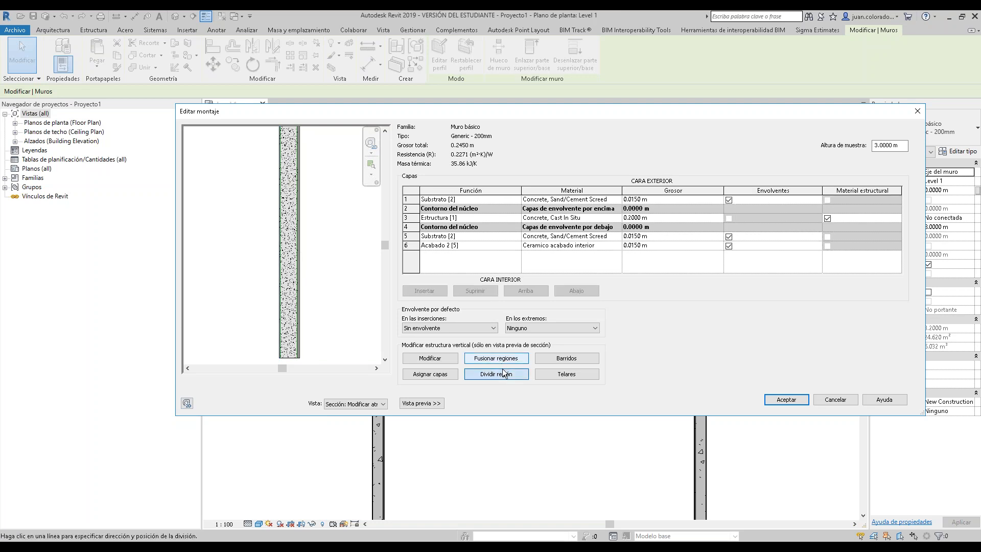
pyautogui.scroll(5, 307, 219)
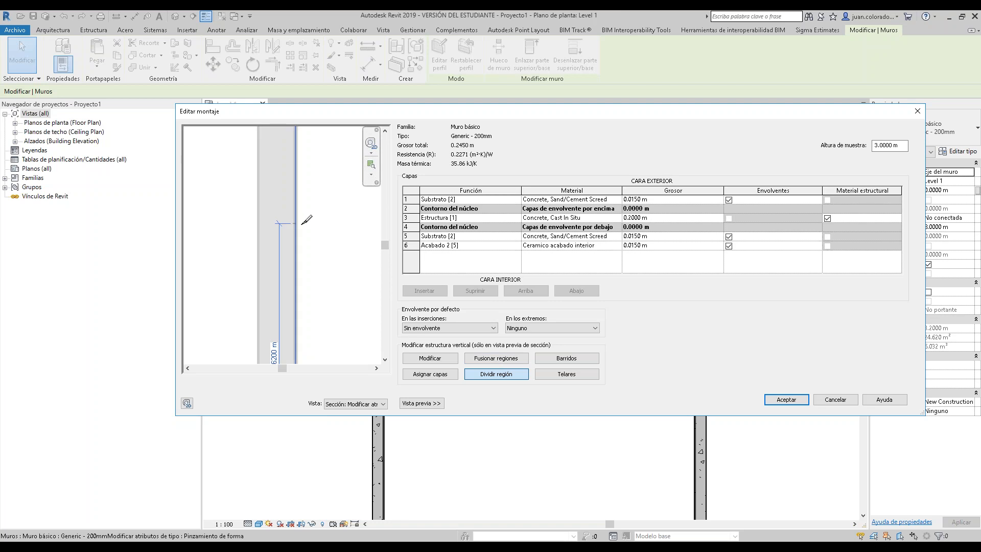
pyautogui.scroll(4, 306, 219)
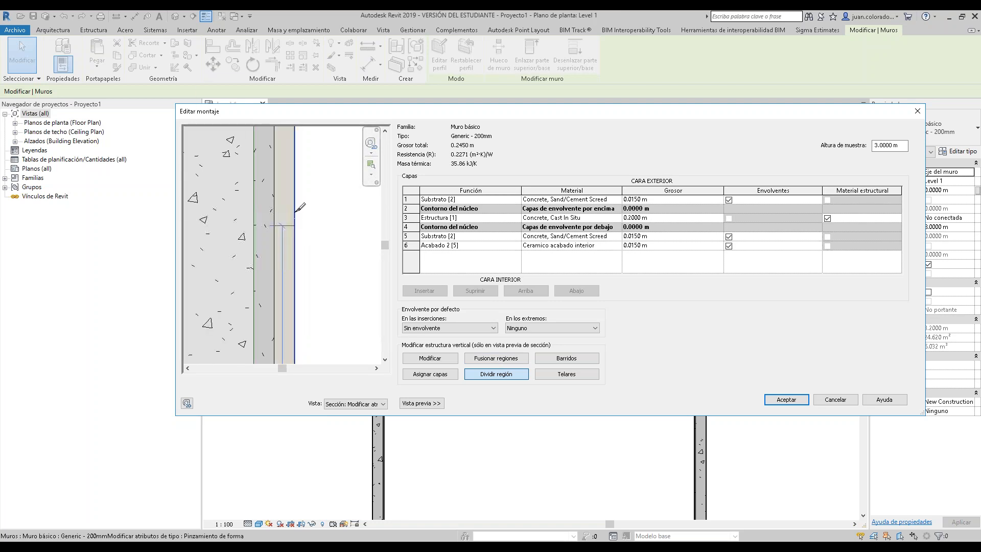
pyautogui.scroll(-3, 301, 268)
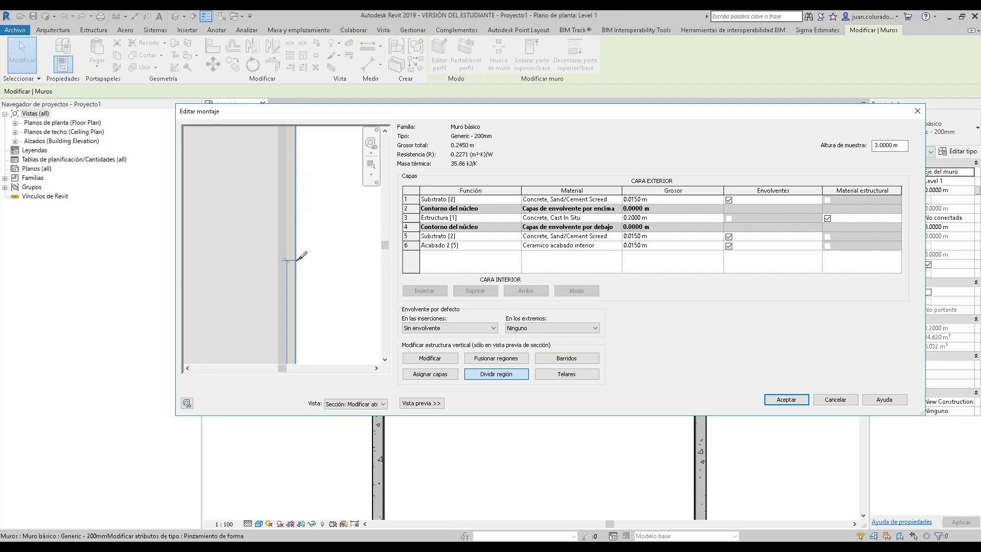
pyautogui.scroll(-2, 302, 252)
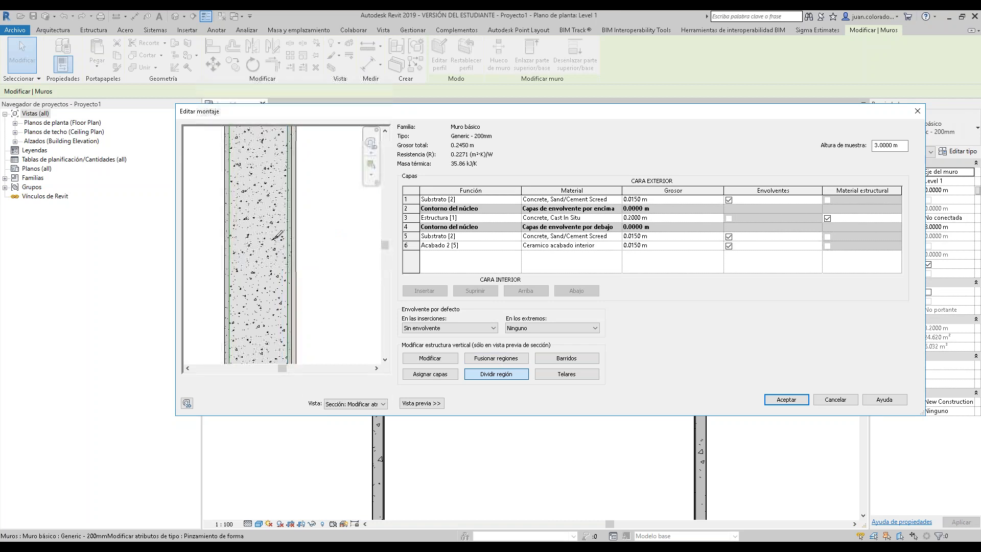
pyautogui.scroll(-3, 290, 219)
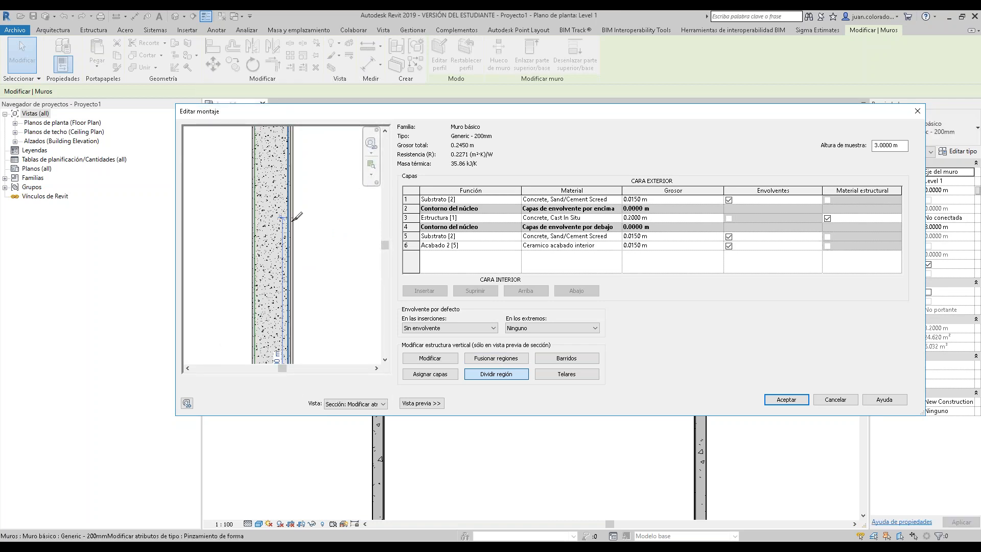
pyautogui.click(291, 228)
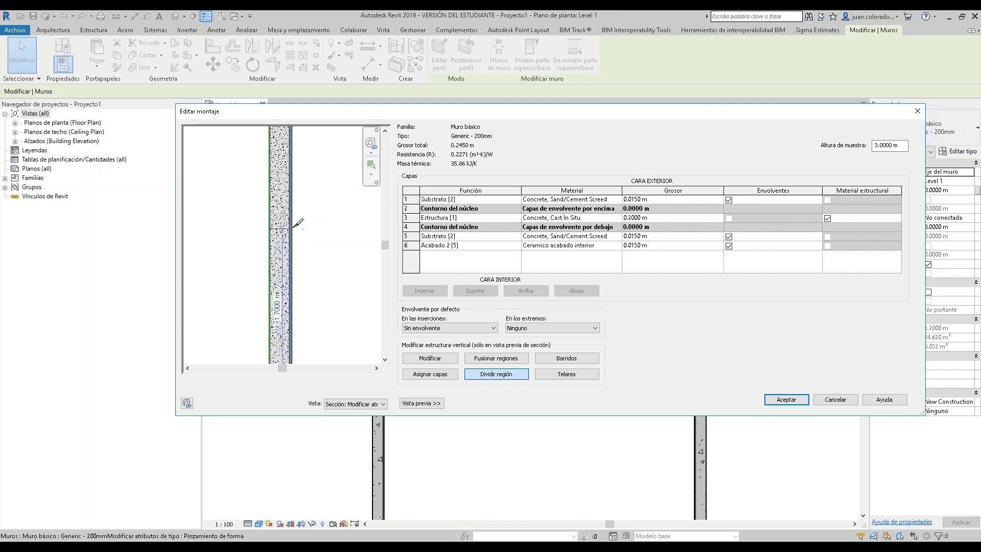
pyautogui.scroll(4, 296, 216)
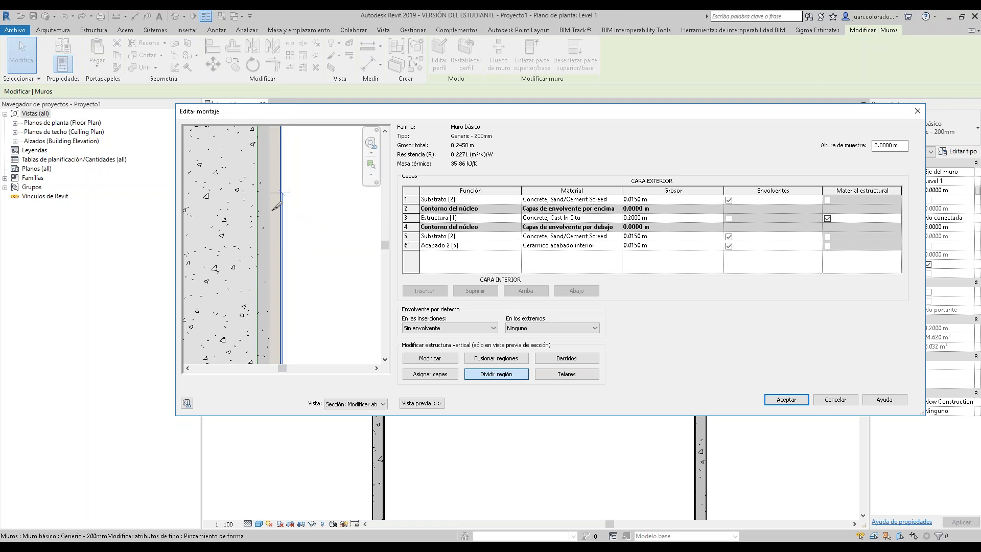
pyautogui.click(279, 205)
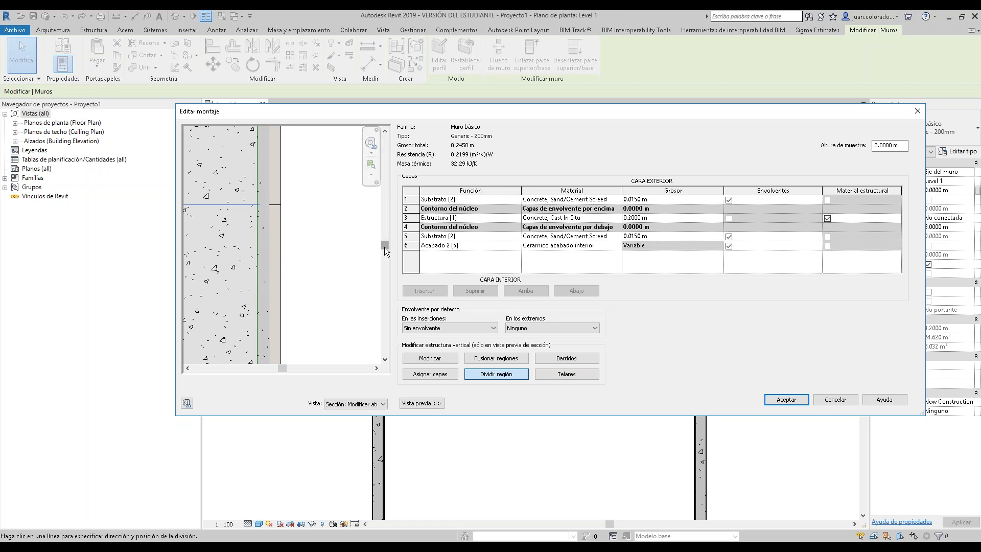
# - Split the interior ceramic finish layer a second time, about 0.19 m above the first division
pyautogui.moveTo(384, 246); pyautogui.dragTo(379, 204)
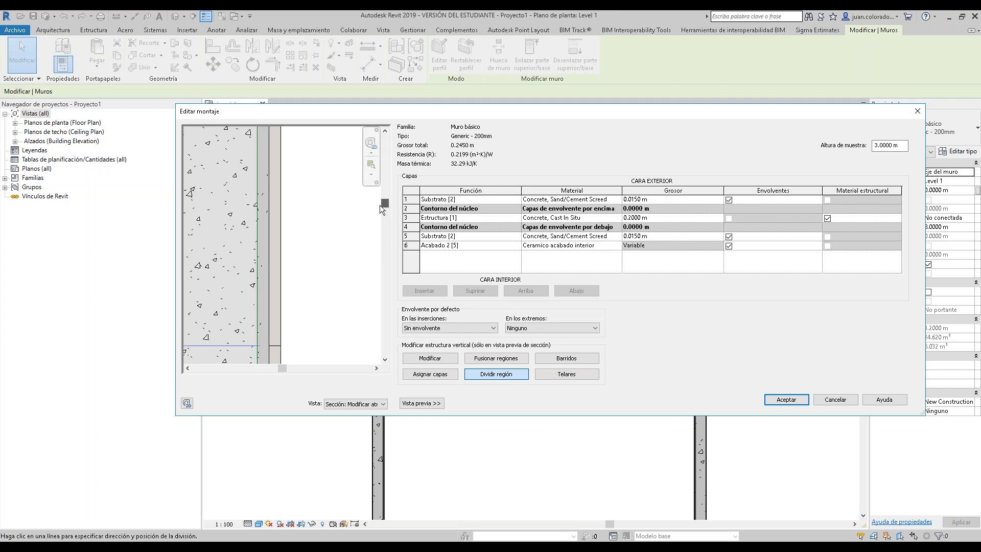
pyautogui.click(283, 197)
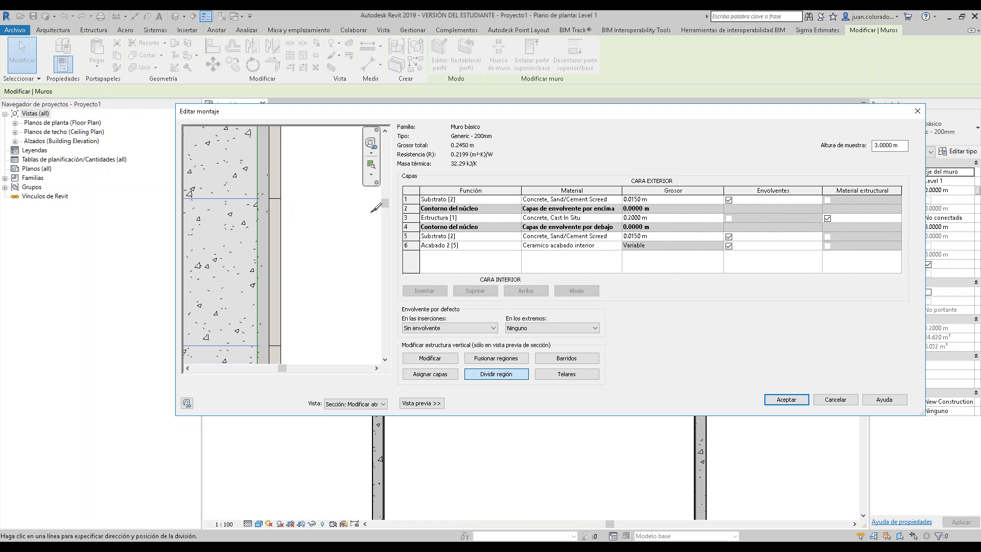
pyautogui.click(385, 207)
pyautogui.scroll(-4, 284, 257)
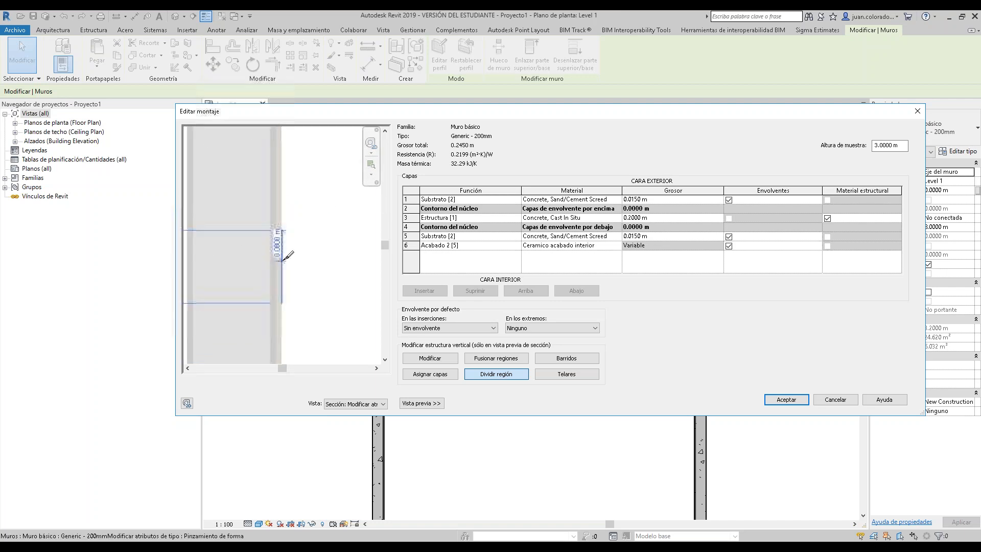
pyautogui.scroll(-2, 295, 237)
pyautogui.moveTo(385, 248)
pyautogui.mouseDown()
pyautogui.moveTo(379, 281)
pyautogui.moveTo(365, 219)
pyautogui.moveTo(359, 255)
pyautogui.mouseUp()
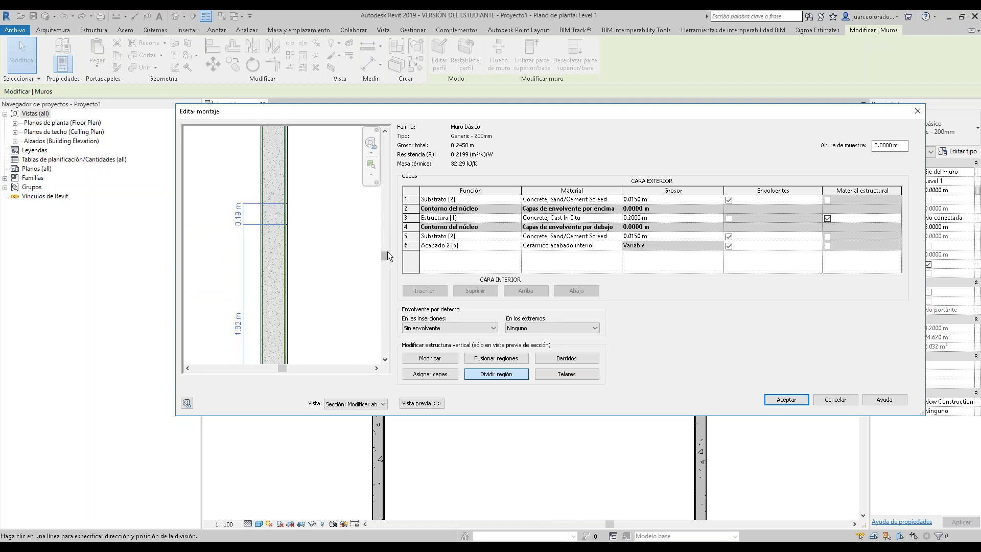
pyautogui.moveTo(387, 254); pyautogui.dragTo(387, 255)
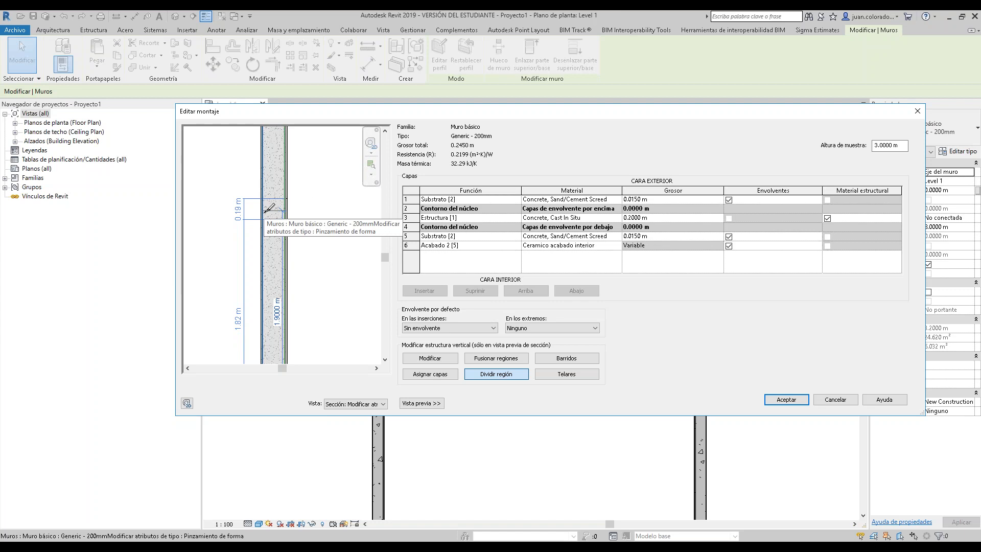
pyautogui.click(284, 254)
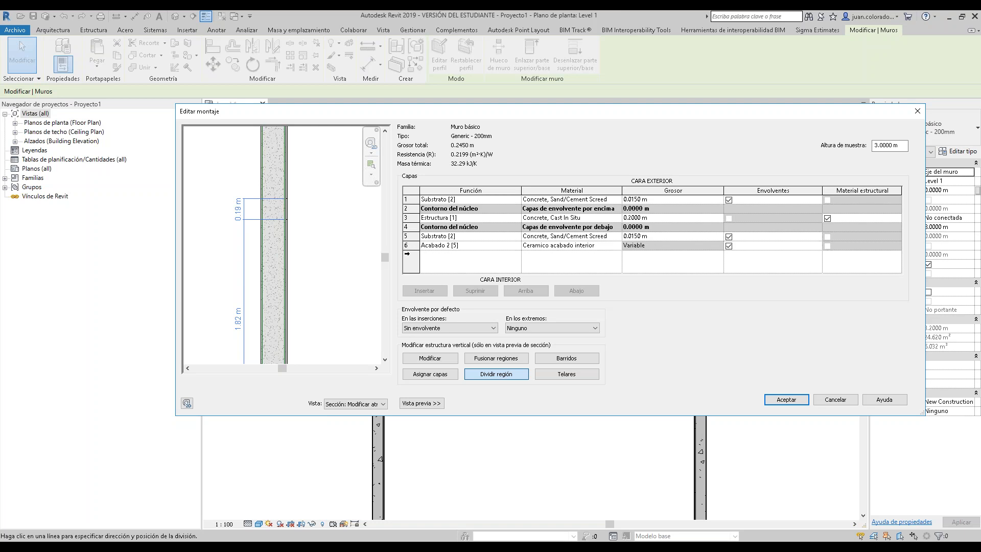
# - Insert a new layer before the Ceramico acabado interior layer and set its function to Acabado 2 [5]
pyautogui.click(409, 199)
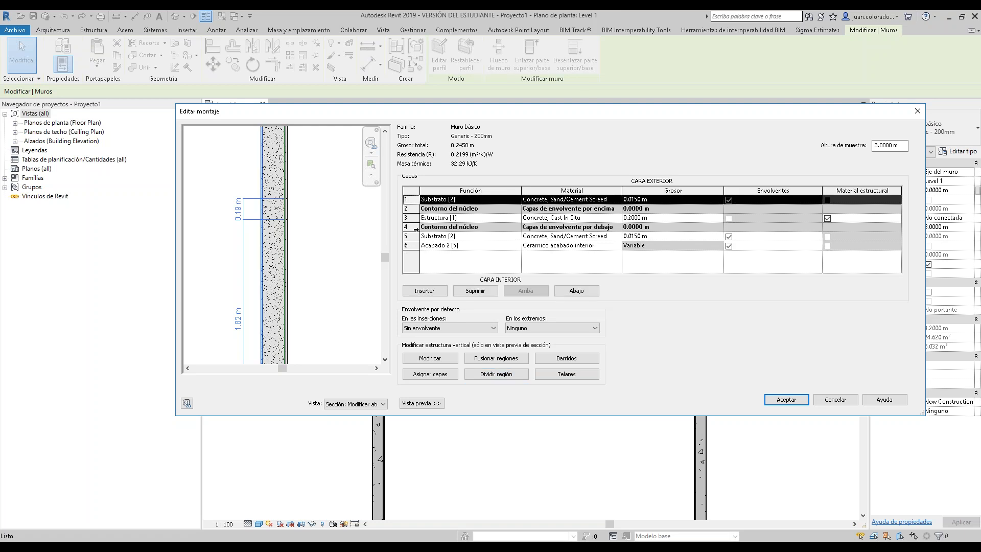
pyautogui.click(409, 237)
pyautogui.click(410, 245)
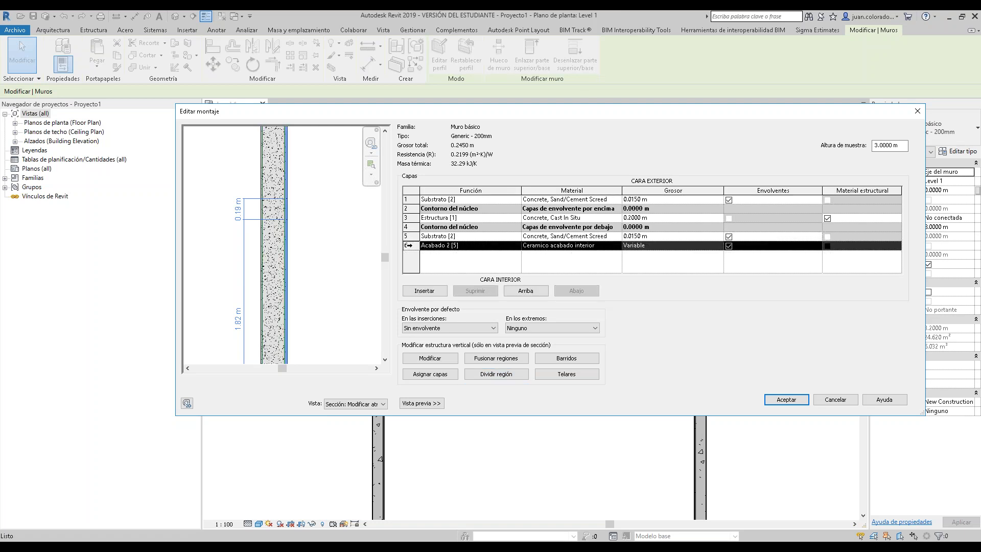
pyautogui.click(422, 289)
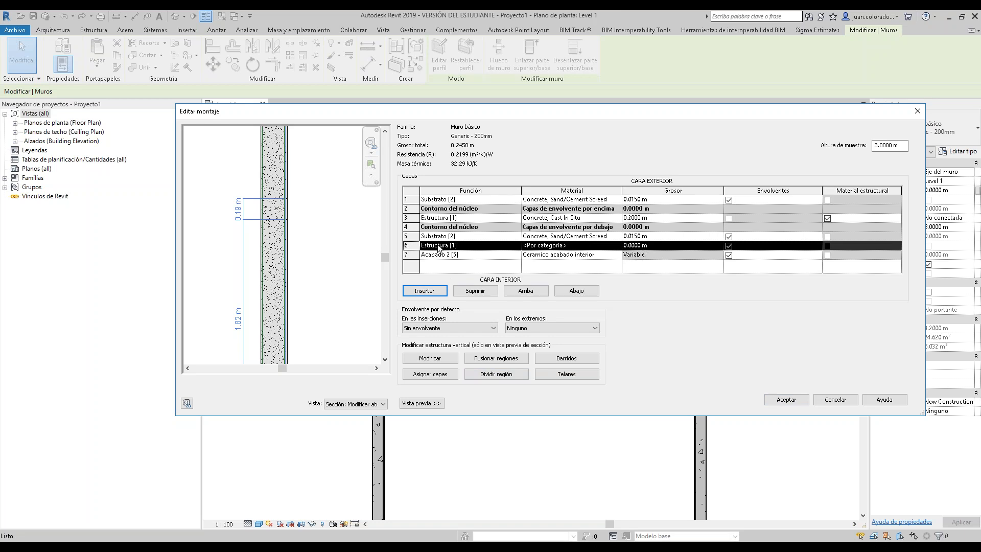
pyautogui.click(504, 244)
pyautogui.click(516, 246)
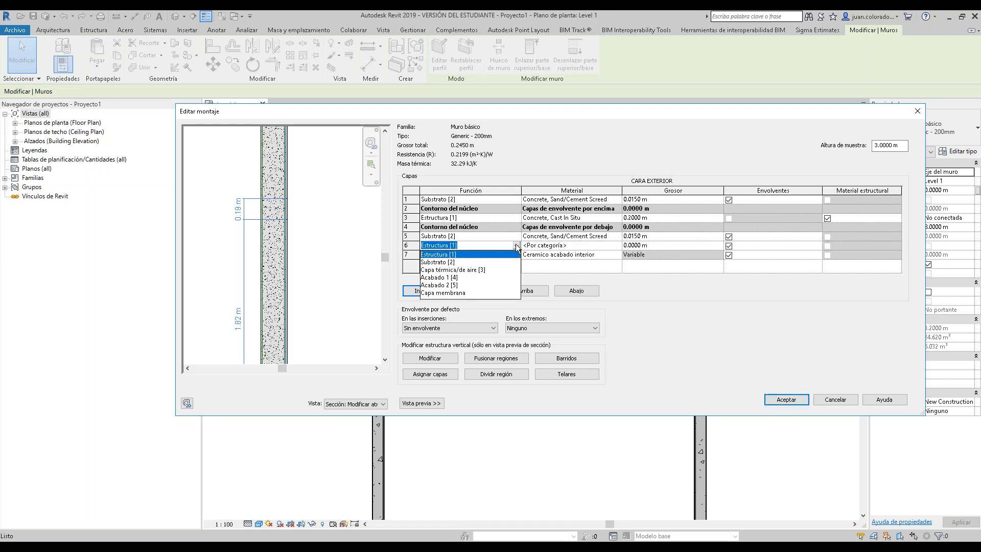
pyautogui.click(454, 284)
pyautogui.click(580, 248)
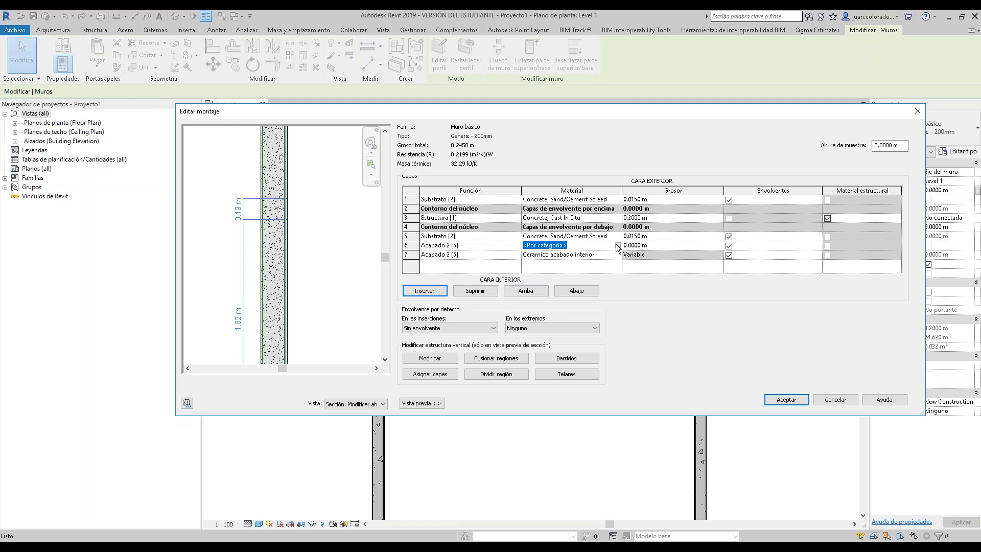
pyautogui.click(615, 245)
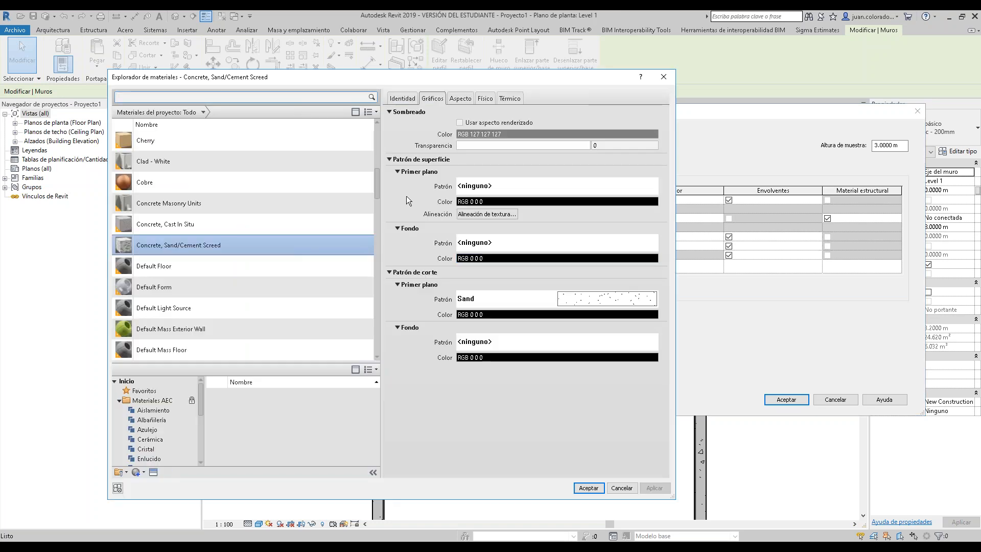
pyautogui.moveTo(377, 174); pyautogui.dragTo(382, 201)
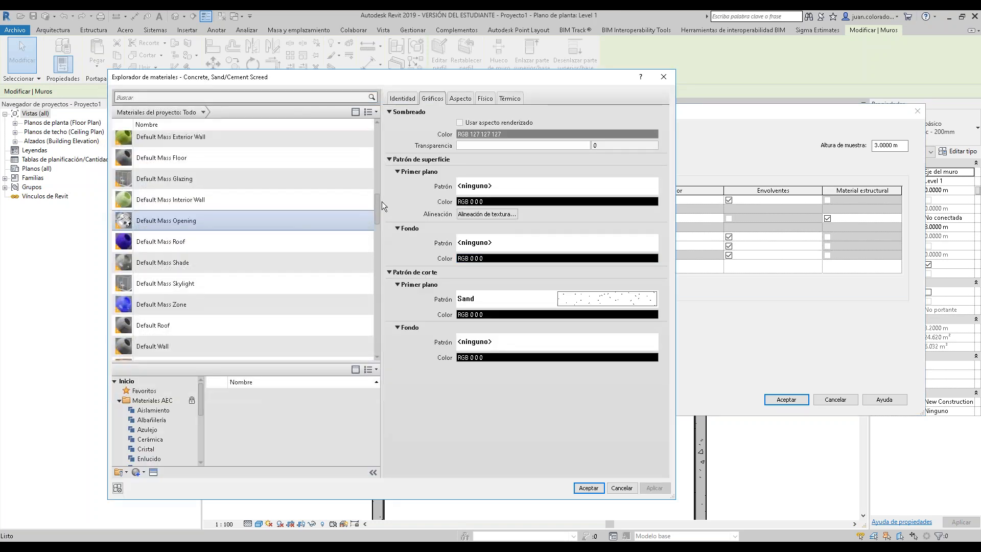
pyautogui.moveTo(202, 398); pyautogui.dragTo(197, 427)
pyautogui.click(197, 421)
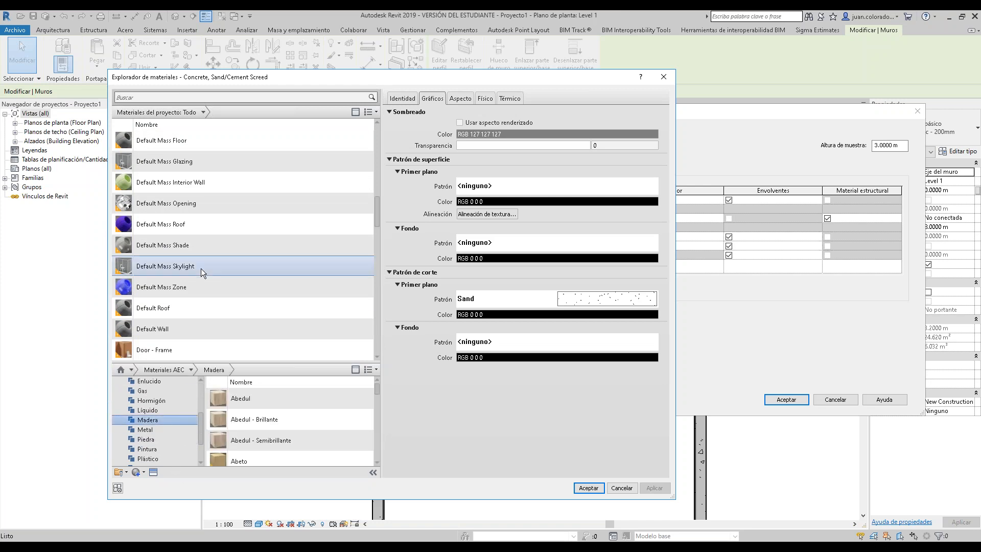
pyautogui.scroll(10, 202, 276)
pyautogui.scroll(-2, 212, 258)
pyautogui.click(243, 97)
pyautogui.write('cerami')
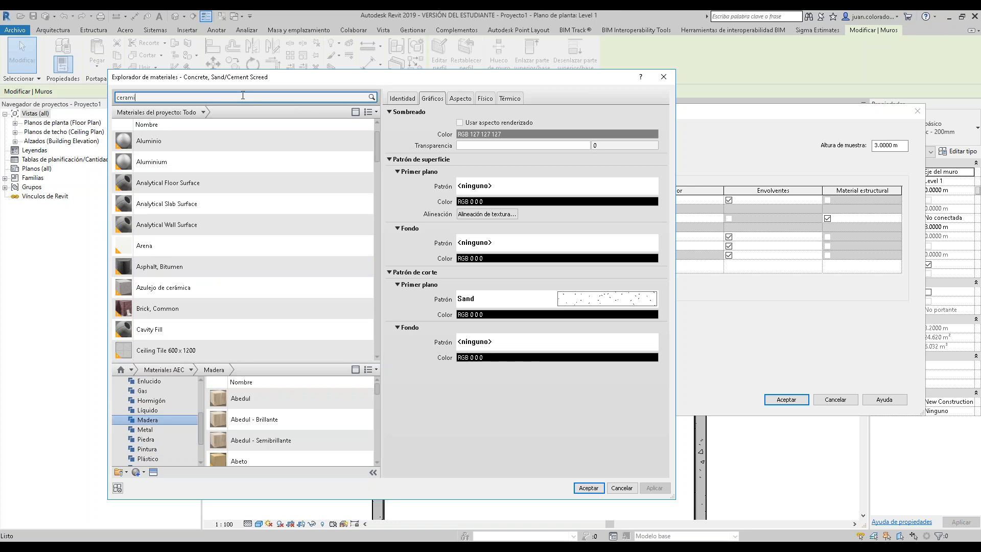
pyautogui.rightClick(195, 173)
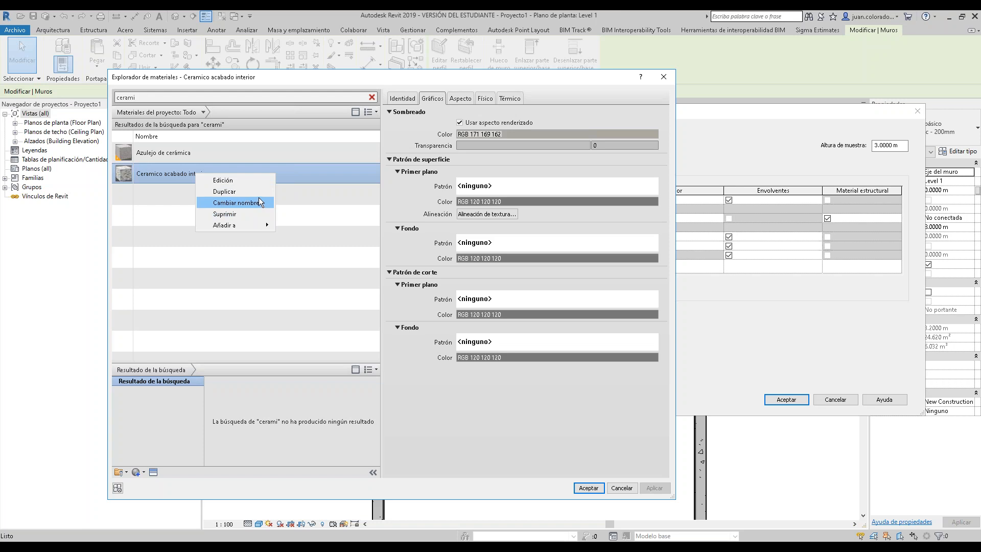
pyautogui.click(259, 199)
pyautogui.press('Return')
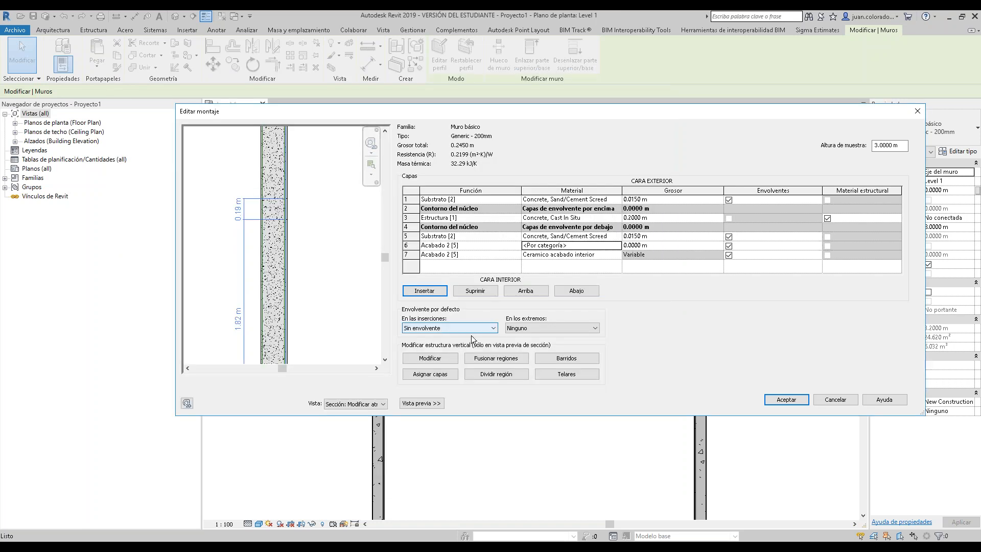
# - Find Ceramico acabado interior for the new finish layer's material, duplicate it, and name the copy Ceramico acabo inferior baño
pyautogui.click(618, 245)
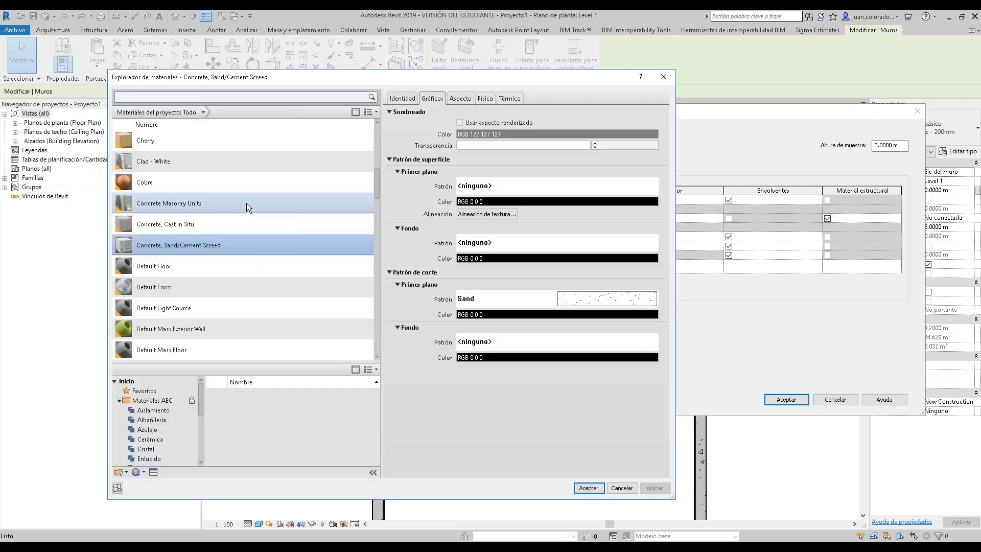
pyautogui.write('cerami')
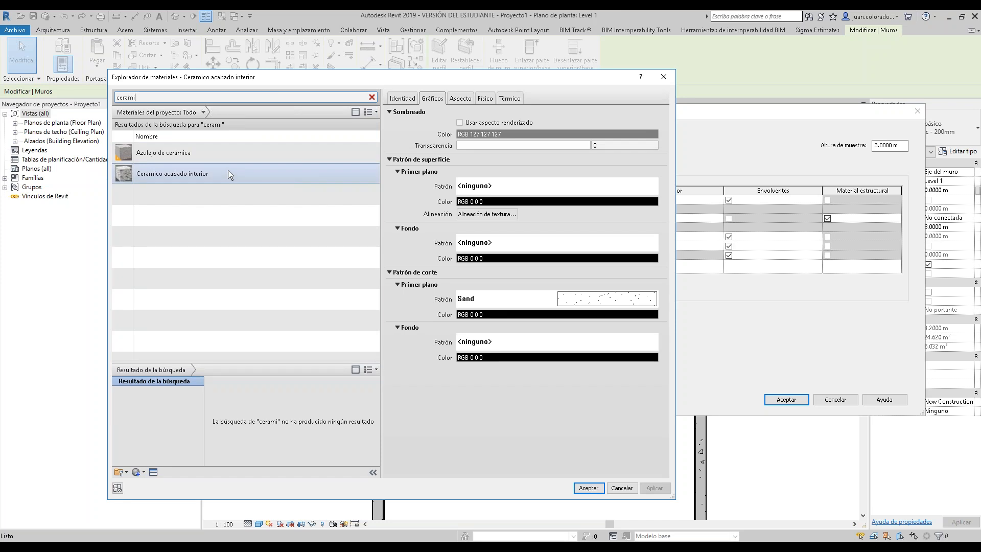
pyautogui.rightClick(228, 170)
pyautogui.click(275, 188)
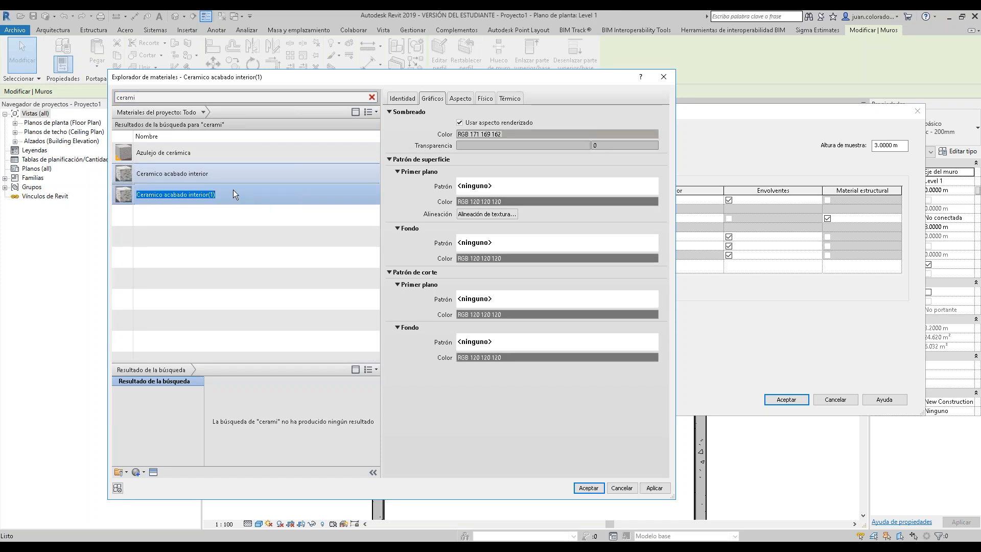
pyautogui.write('Ceramico')
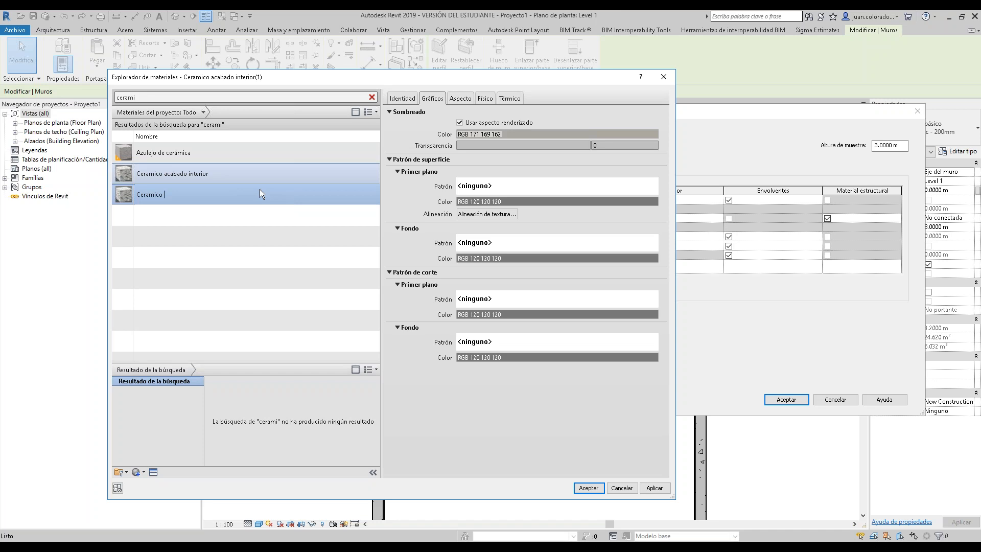
pyautogui.write('acabo inferior baño')
# - Rename the original Ceramico acabado interior material as Ceramico acabado interior Superior
pyautogui.click(221, 171)
pyautogui.rightClick(216, 180)
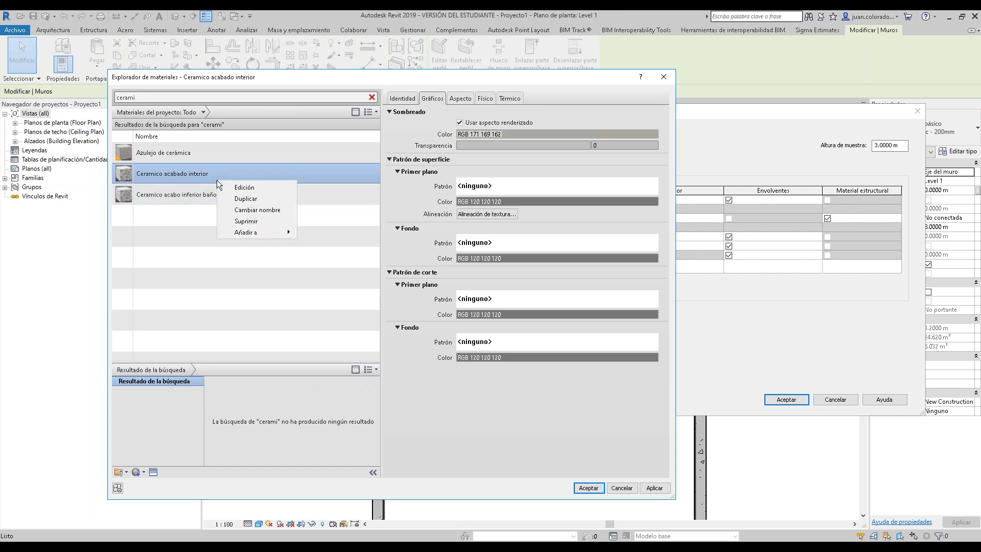
pyautogui.click(263, 209)
pyautogui.click(180, 172)
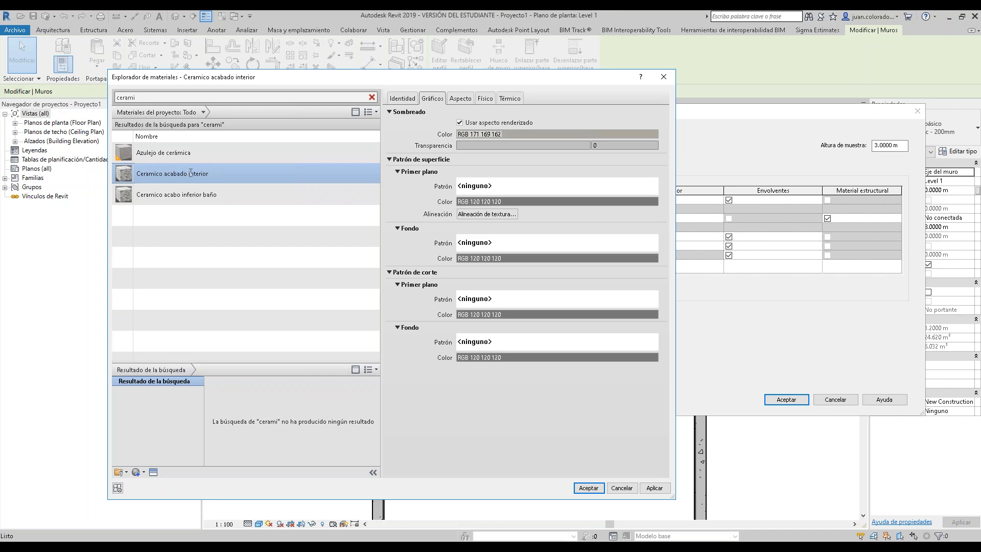
pyautogui.click(217, 173)
pyautogui.write('Superior')
# - Replace the appearance of Ceramico acabo inferior baño with the Cuadrados 3 pulgadas - Blanco asset from the Autodesk ceramic assets
pyautogui.click(243, 196)
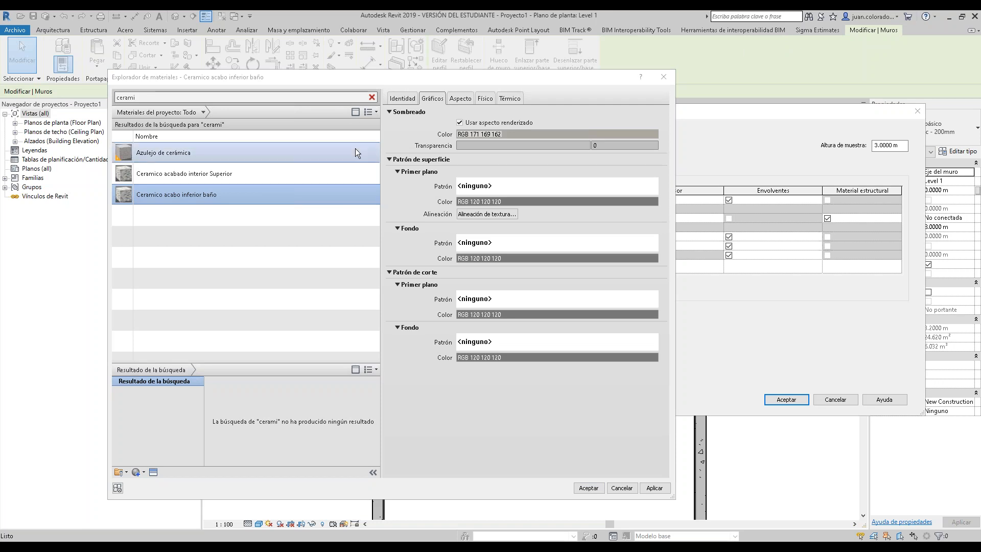
pyautogui.click(151, 474)
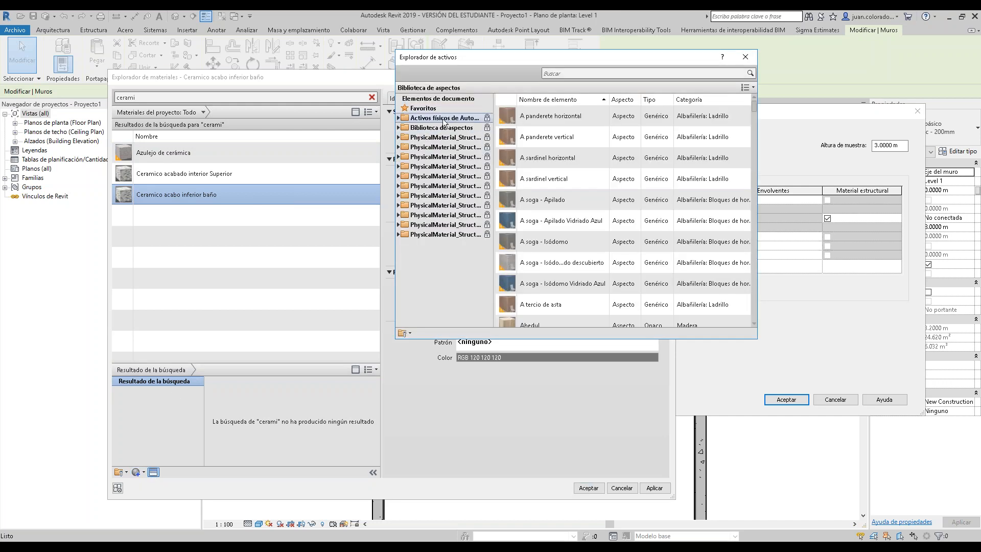
pyautogui.click(443, 119)
pyautogui.click(399, 118)
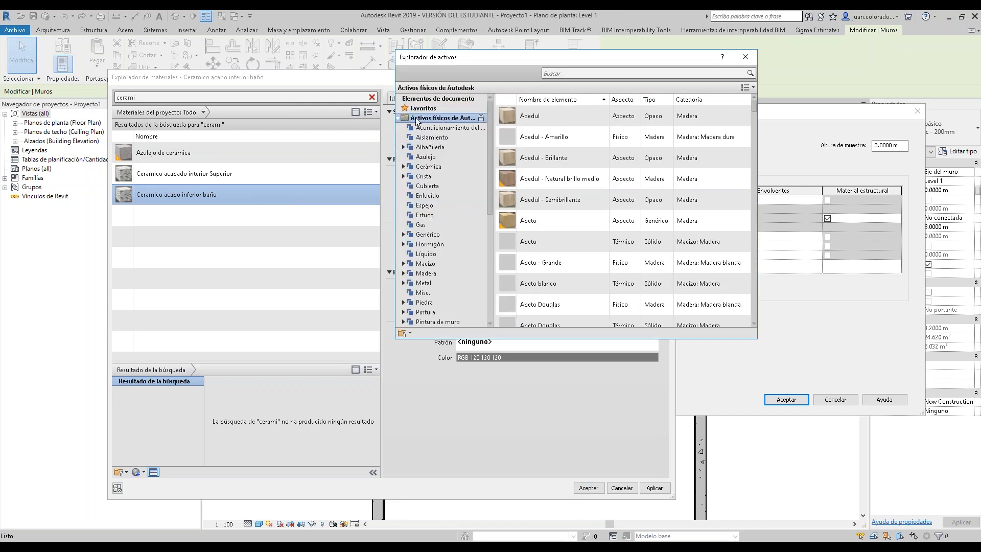
pyautogui.press('c')
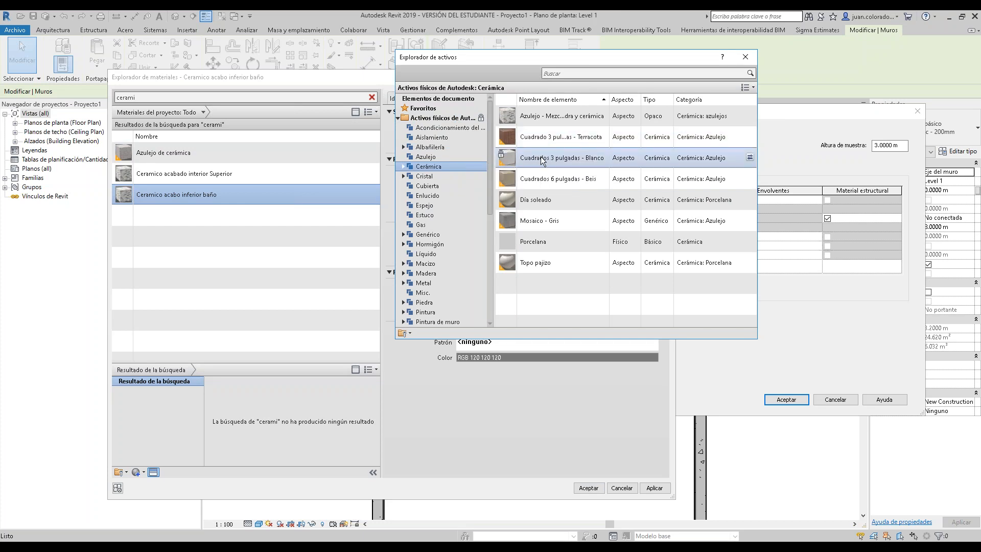
pyautogui.doubleClick(541, 158)
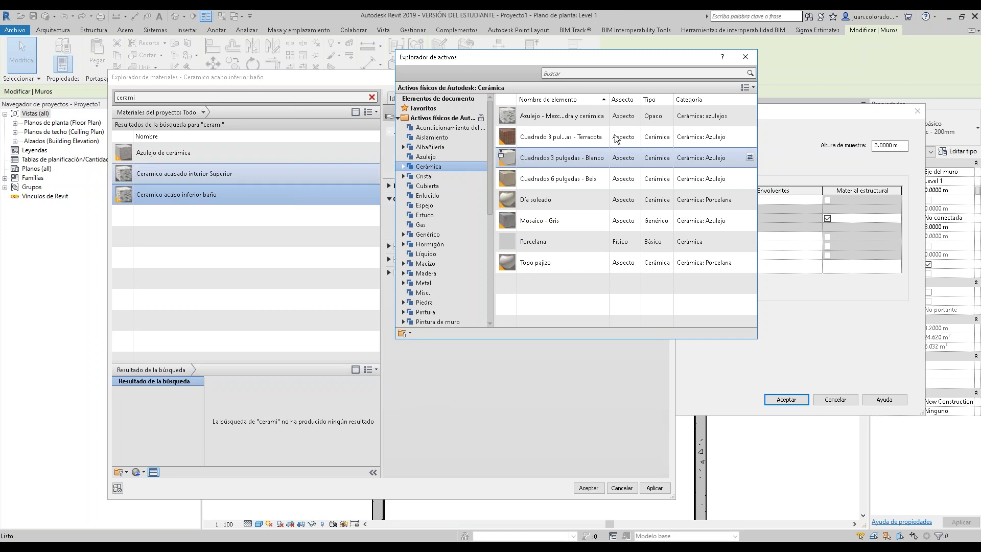
pyautogui.click(745, 58)
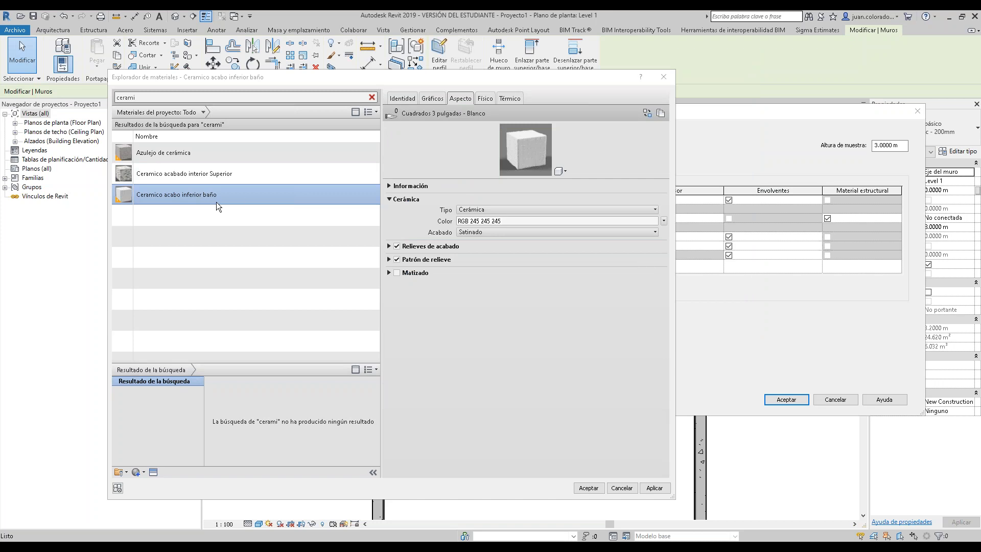
# - Apply the material edits, assign Ceramico acabo inferior baño to the new finish layer, and set its thickness to 0.015 m
pyautogui.click(432, 98)
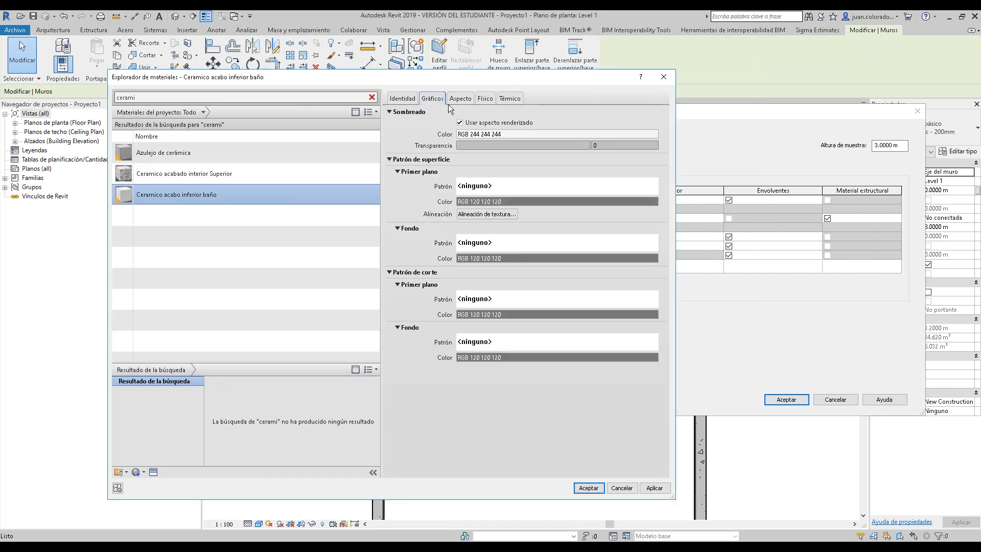
pyautogui.click(656, 489)
pyautogui.click(591, 487)
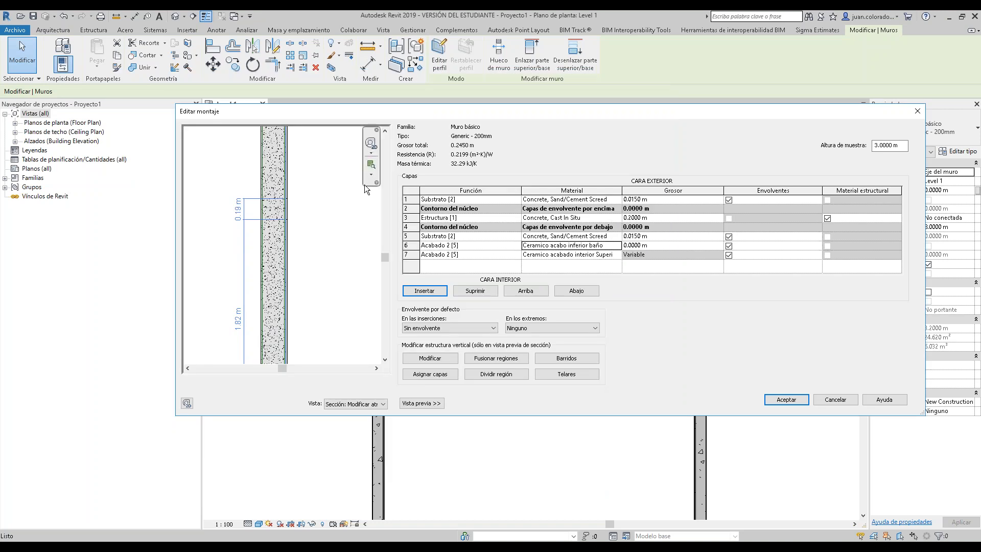
pyautogui.click(634, 246)
pyautogui.click(633, 246)
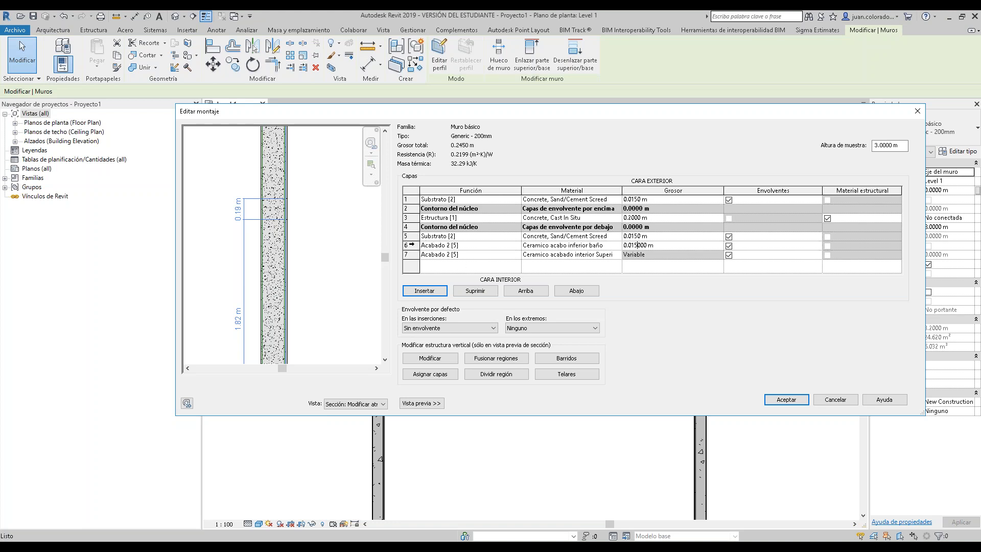
# - Assign the Ceramico acabo inferior baño layer to a region of the wall's interior finish in the section preview
pyautogui.click(412, 244)
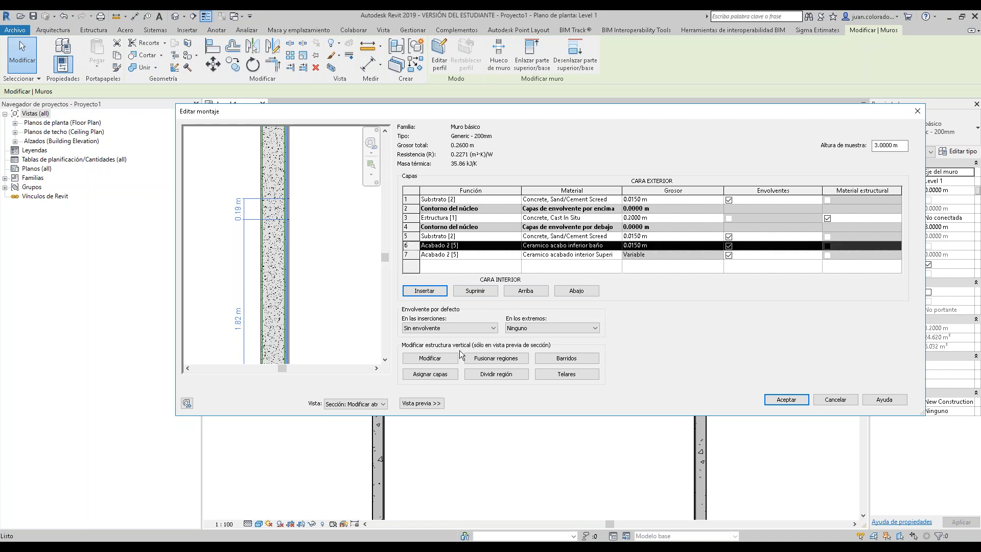
pyautogui.click(430, 374)
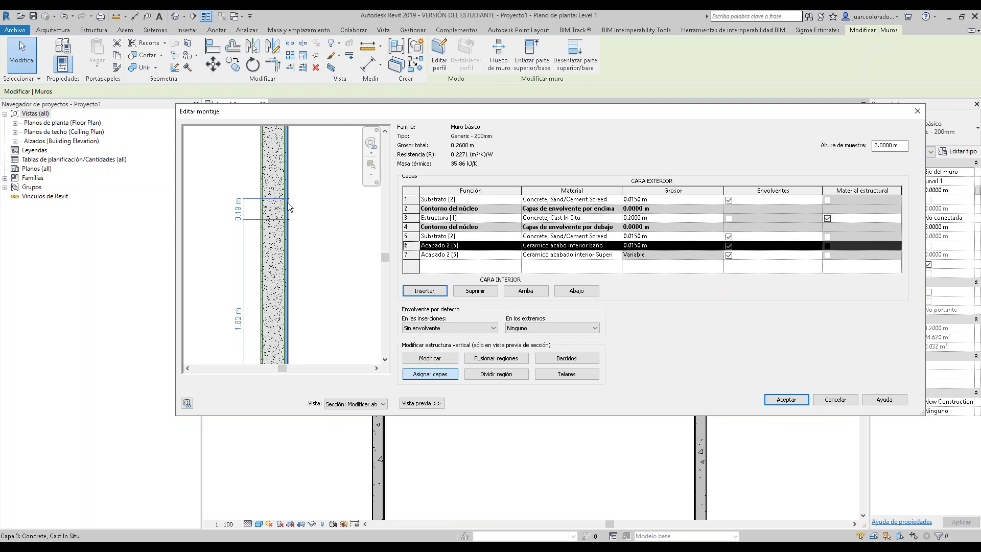
pyautogui.scroll(5, 289, 204)
pyautogui.scroll(-4, 288, 208)
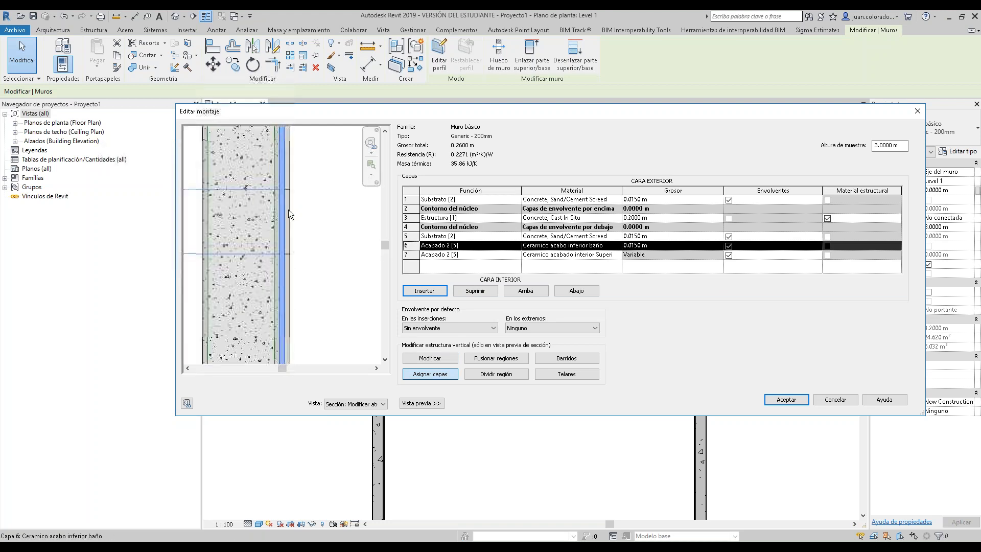
pyautogui.scroll(3, 288, 208)
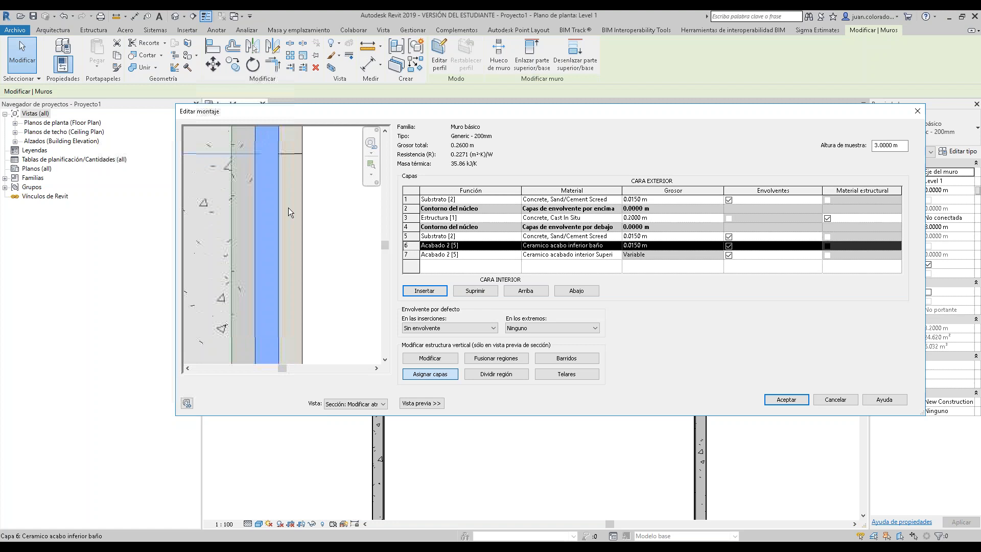
# - Assign the "Ceramico acabo inferior baño" finish layer to the middle region of the wall's interior face and accept the assembly
pyautogui.click(297, 210)
pyautogui.scroll(-5, 329, 225)
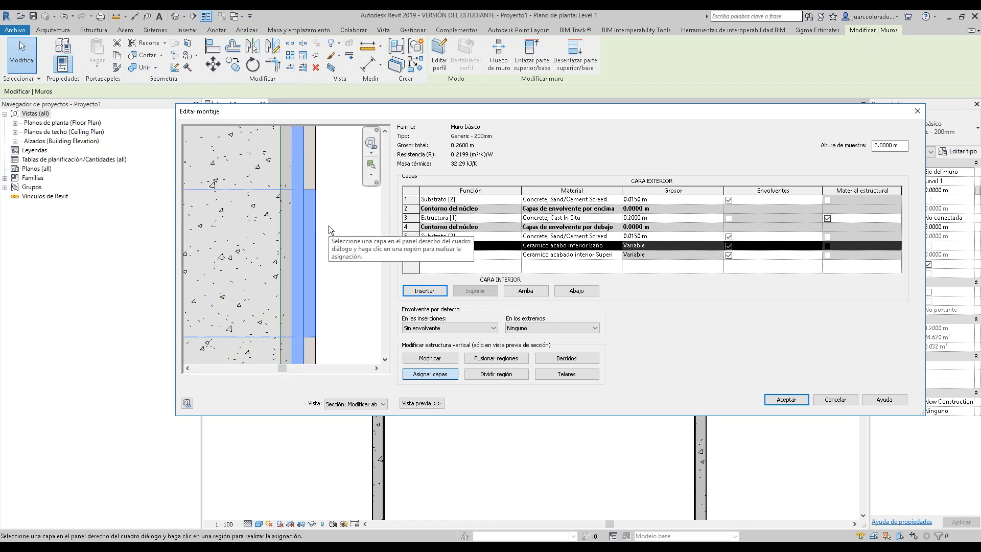
pyautogui.scroll(-2, 317, 185)
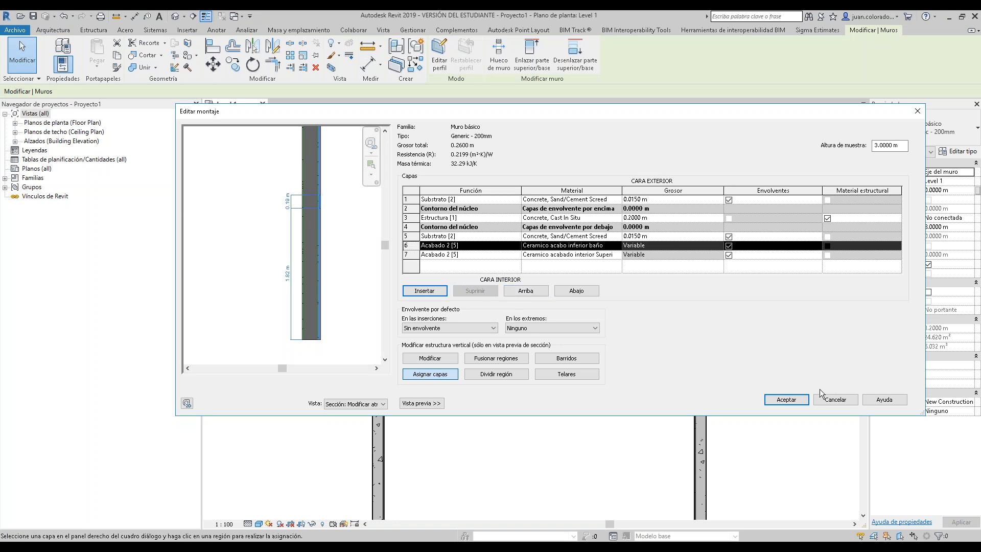
pyautogui.click(787, 400)
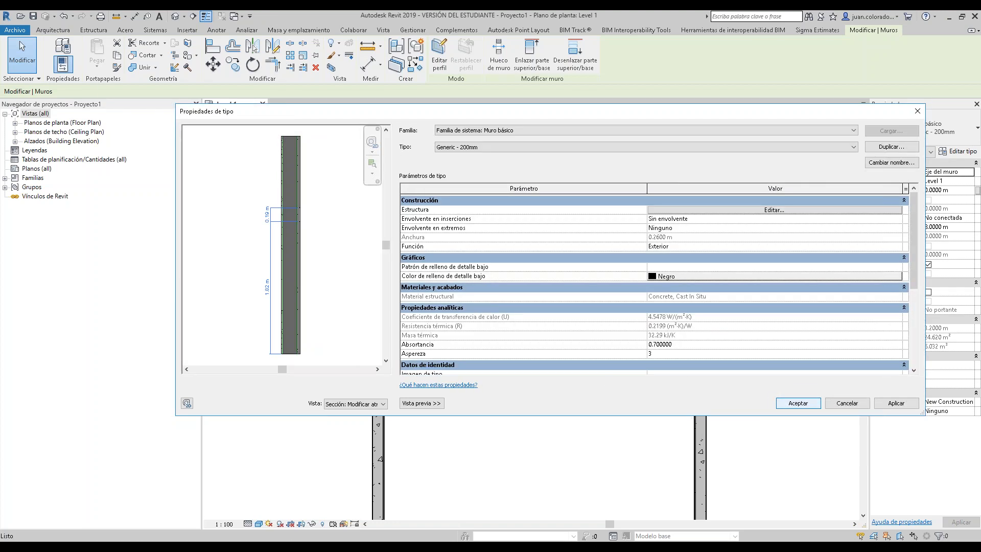
pyautogui.click(736, 208)
pyautogui.click(270, 213)
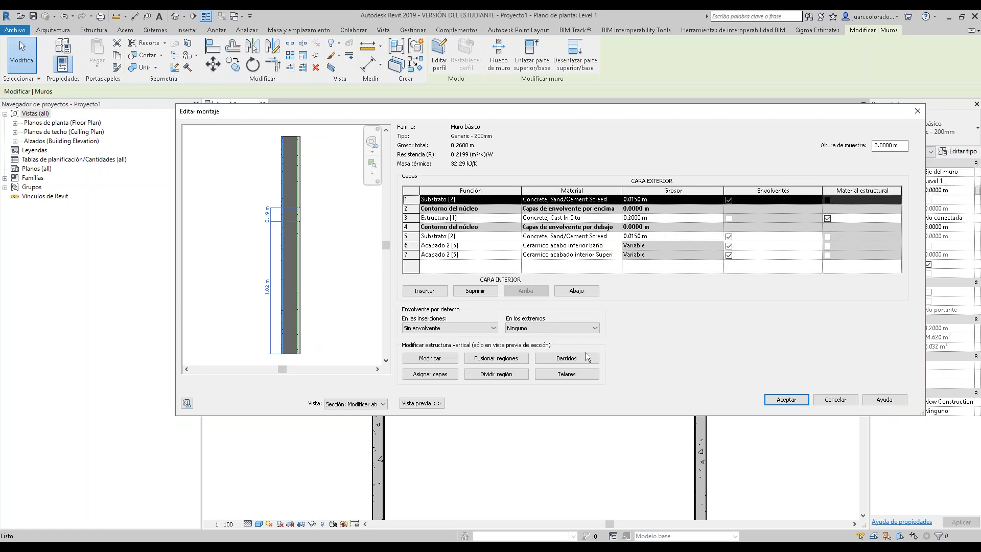
pyautogui.click(496, 374)
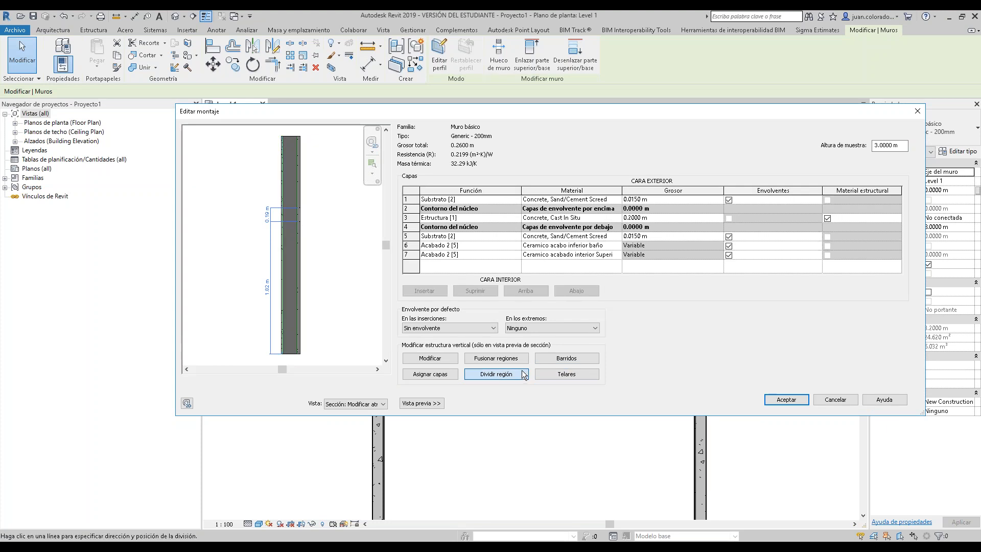
pyautogui.scroll(2, 269, 213)
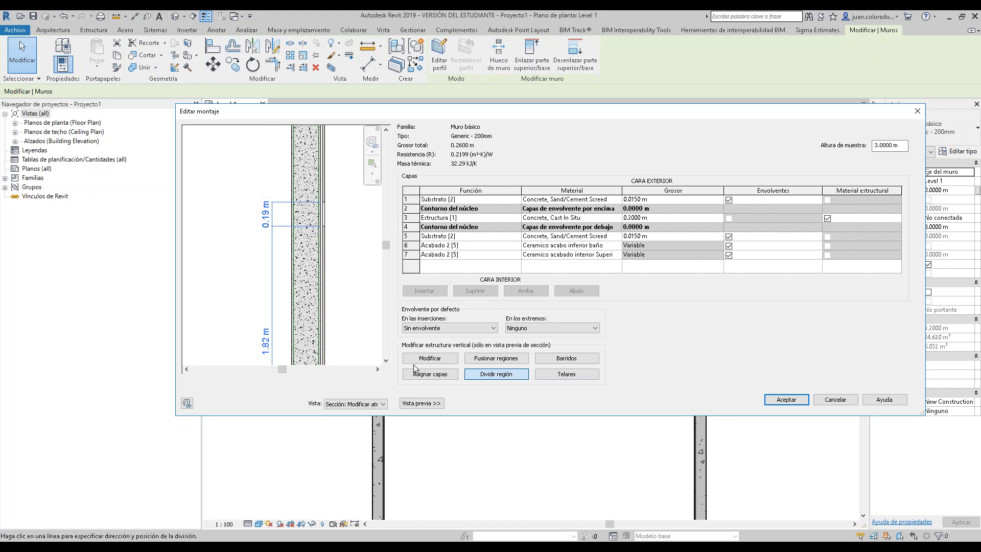
pyautogui.click(430, 358)
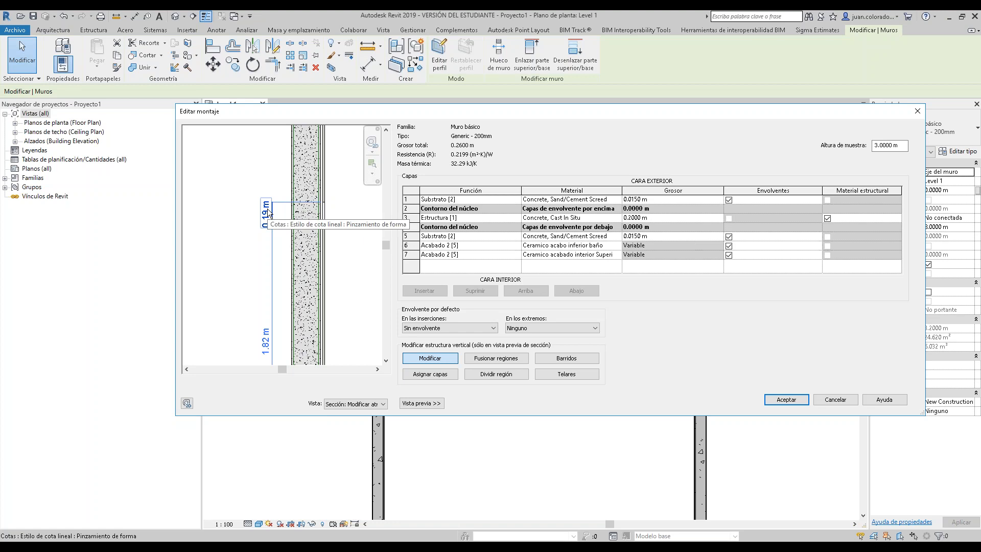
pyautogui.scroll(3, 269, 208)
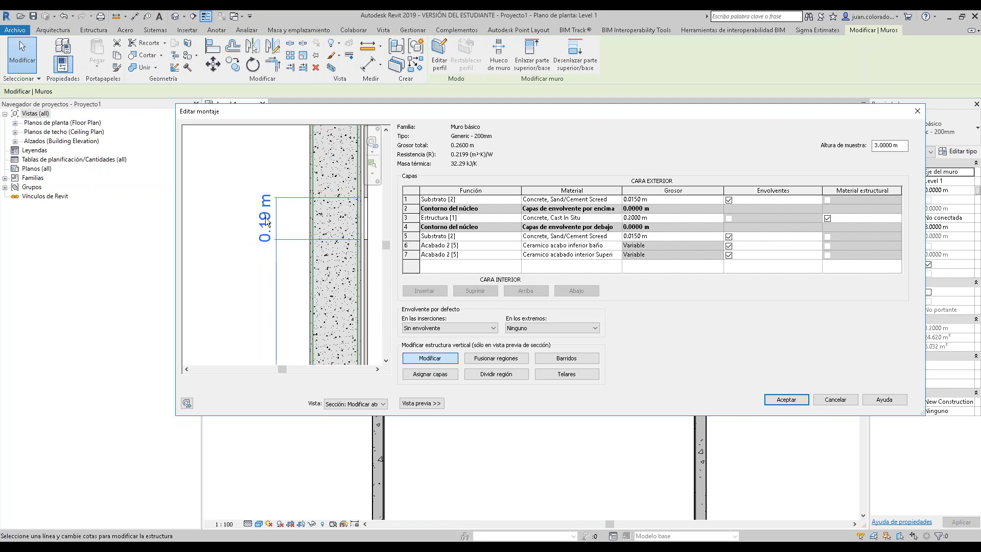
pyautogui.click(504, 375)
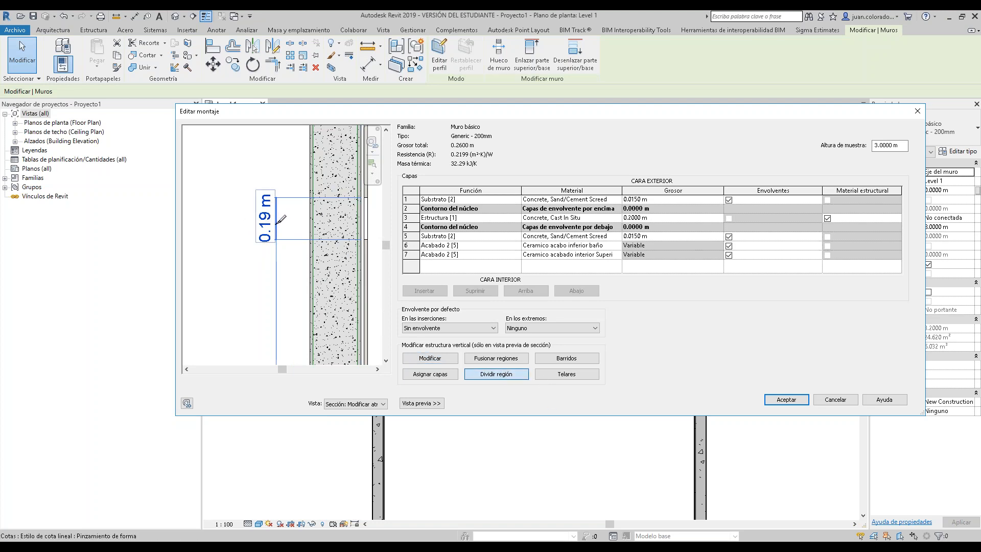
pyautogui.press('Escape')
pyautogui.press('Escape')
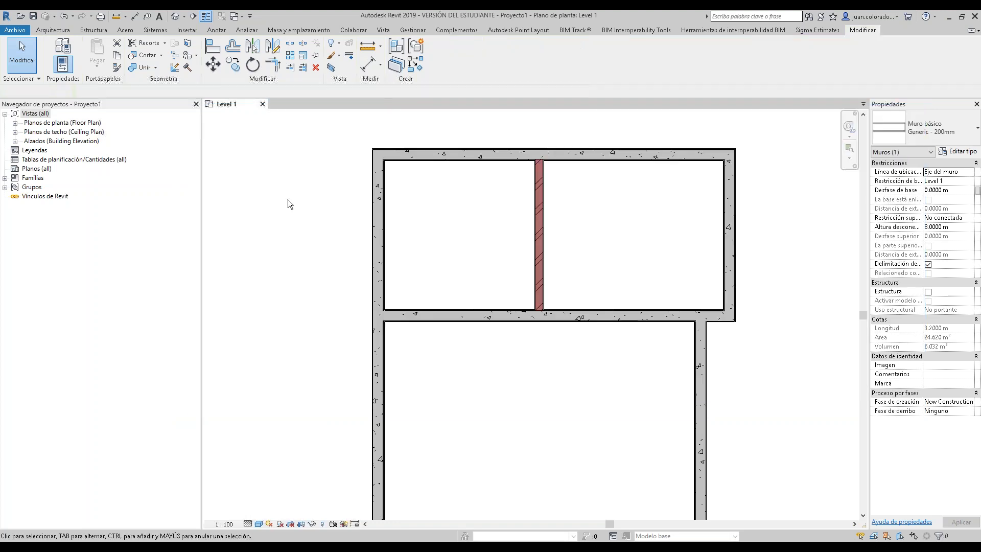
# - Try to split the interior ceramic finish of the upper-left room's west wall at about 2.03 m and about 0.44 m higher
pyautogui.moveTo(779, 229); pyautogui.dragTo(714, 219, button='middle')
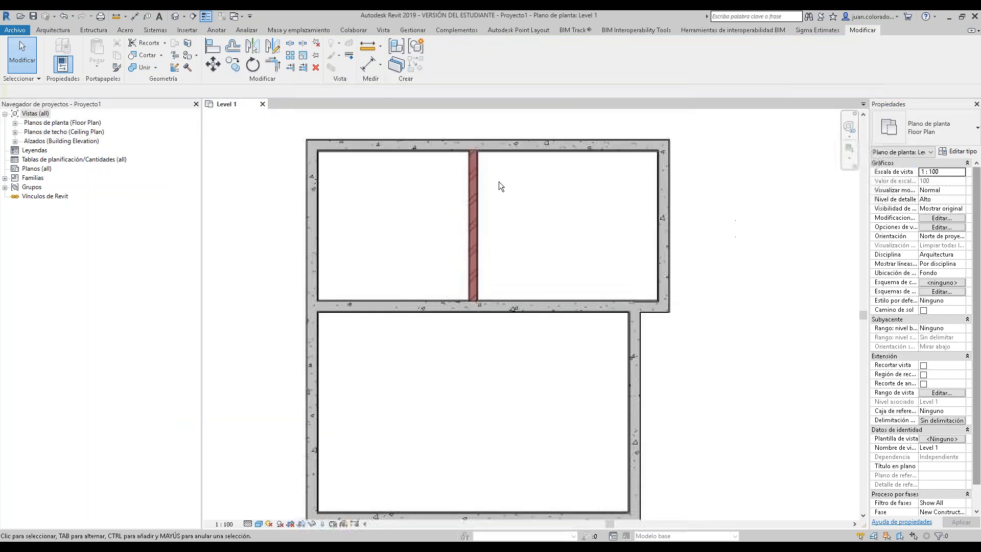
pyautogui.click(320, 214)
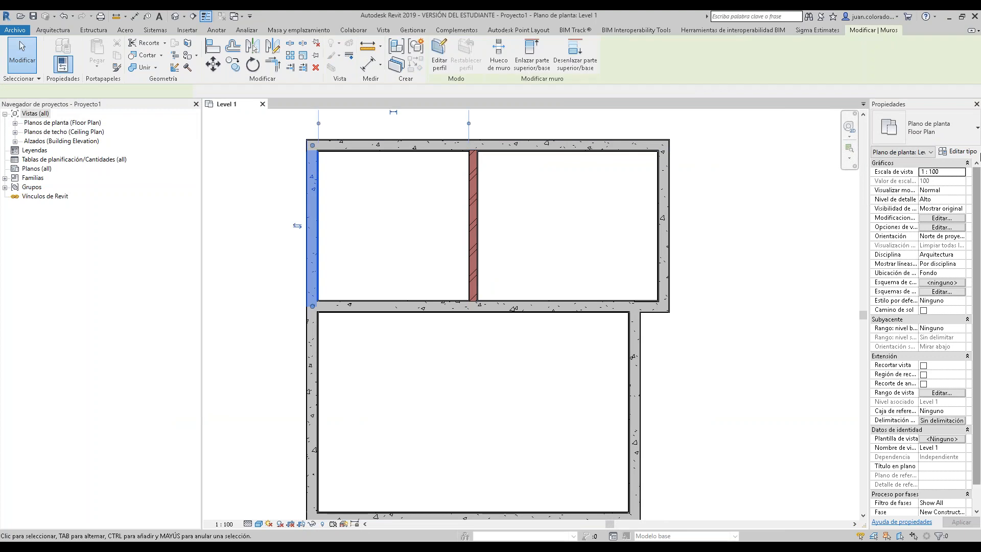
pyautogui.click(959, 152)
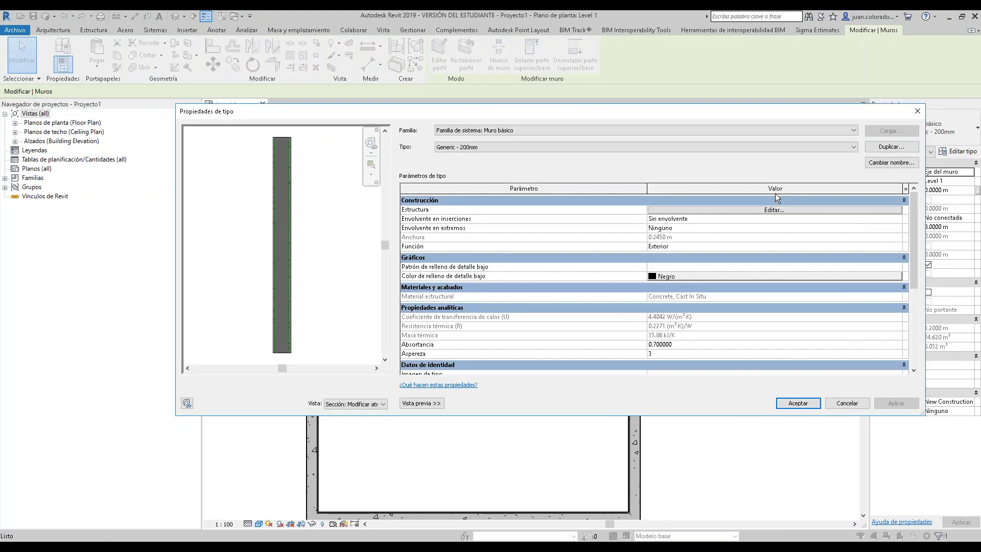
pyautogui.click(774, 209)
pyautogui.scroll(5, 302, 228)
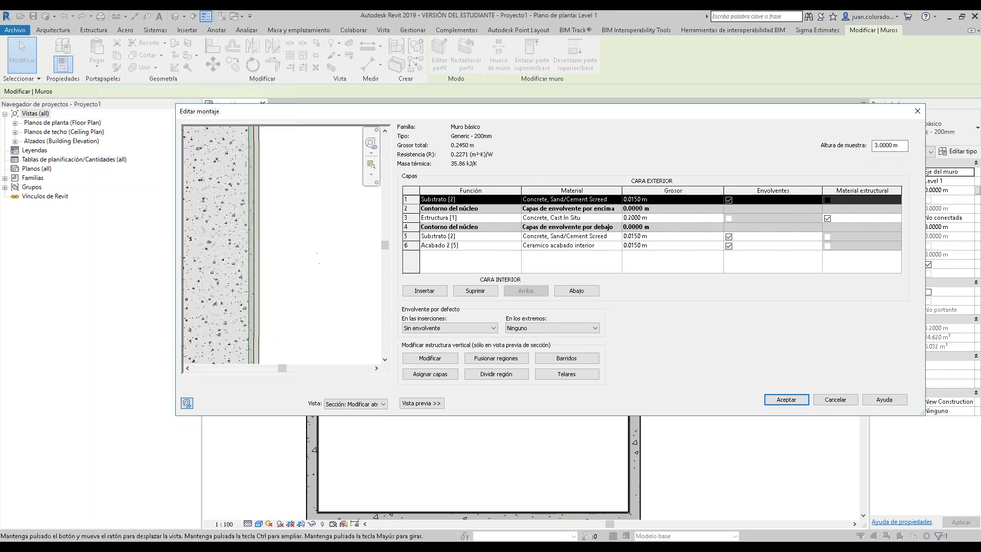
pyautogui.scroll(-4, 289, 225)
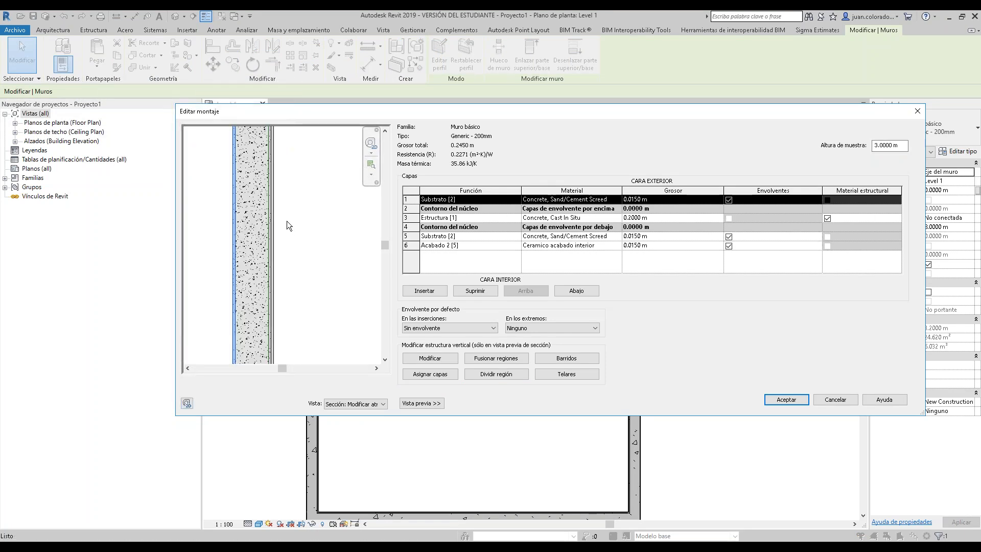
pyautogui.click(512, 376)
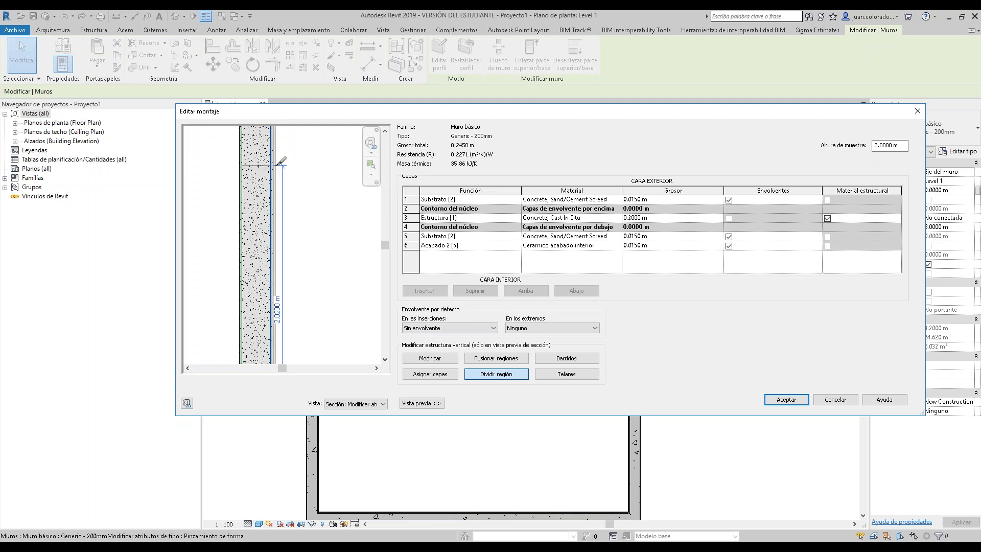
pyautogui.scroll(3, 281, 162)
pyautogui.scroll(-3, 279, 159)
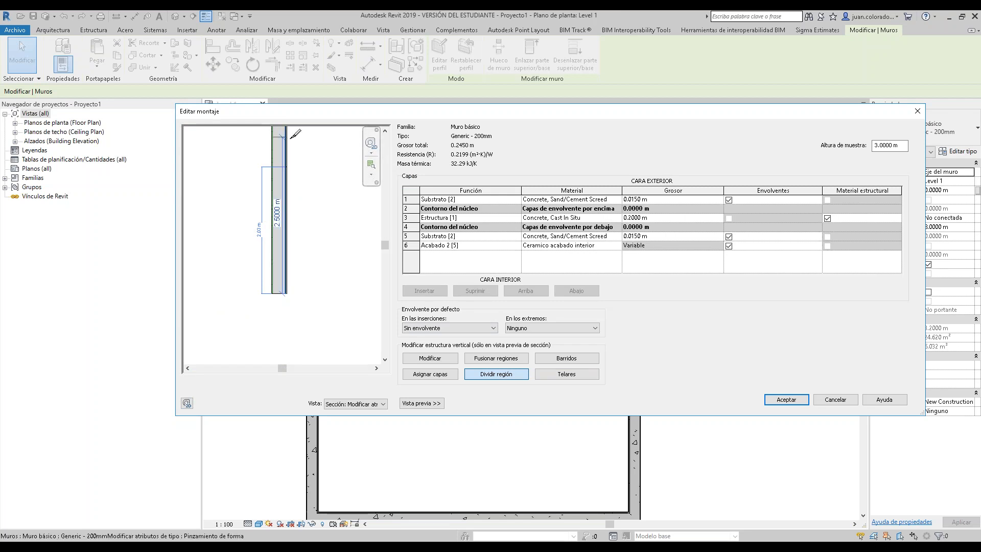
pyautogui.scroll(4, 297, 135)
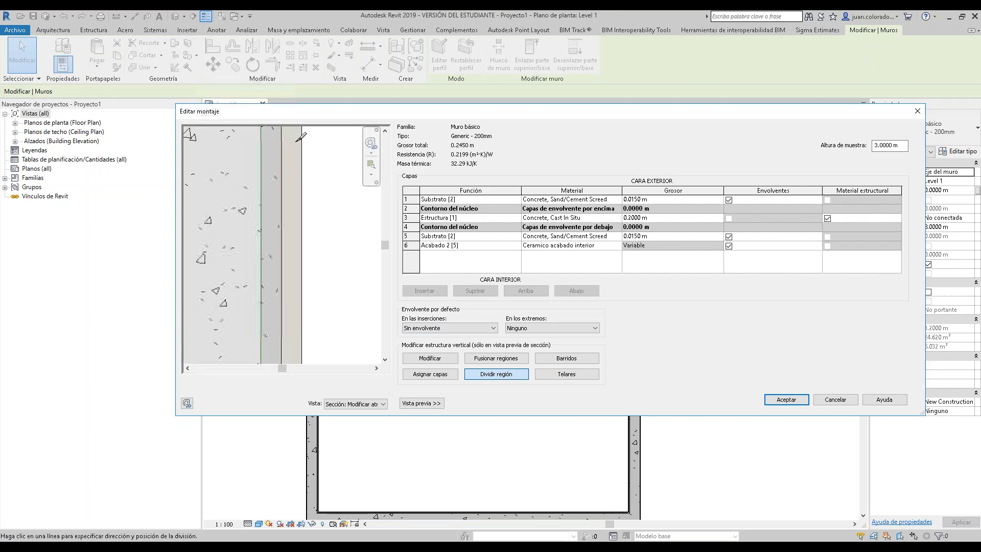
pyautogui.scroll(-3, 322, 169)
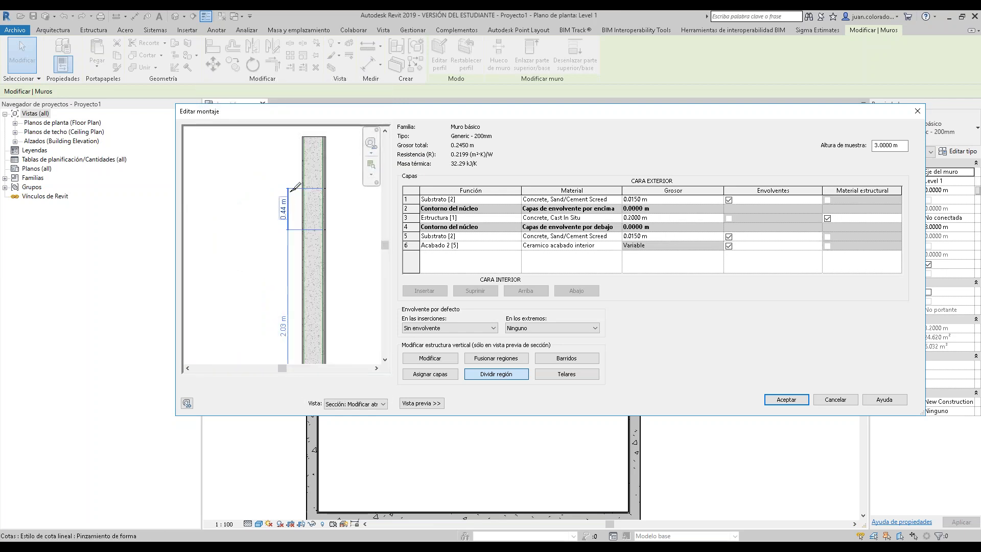
pyautogui.press('Escape')
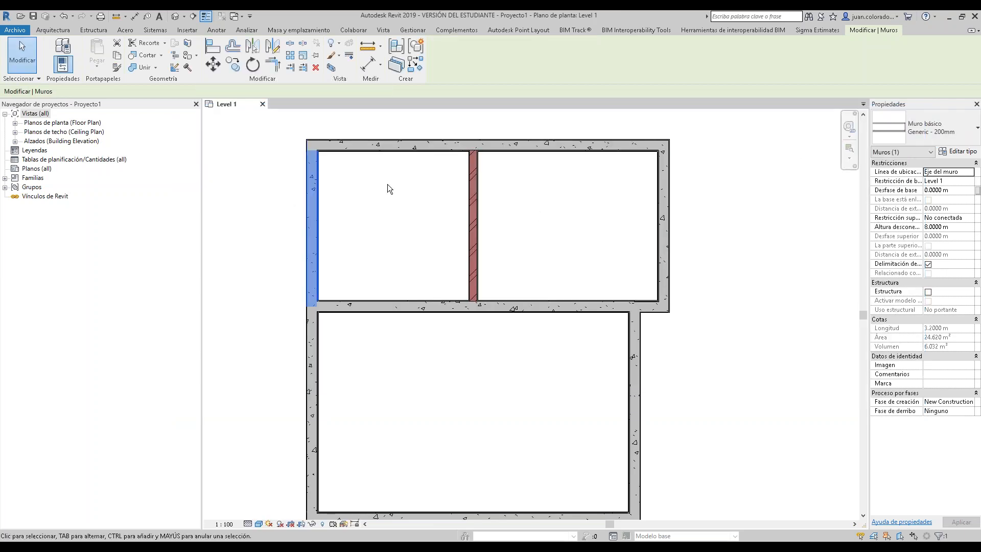
# - Try to split the same wall's interior ceramic finish at about 1.60 m and about 0.42 m higher
pyautogui.click(959, 151)
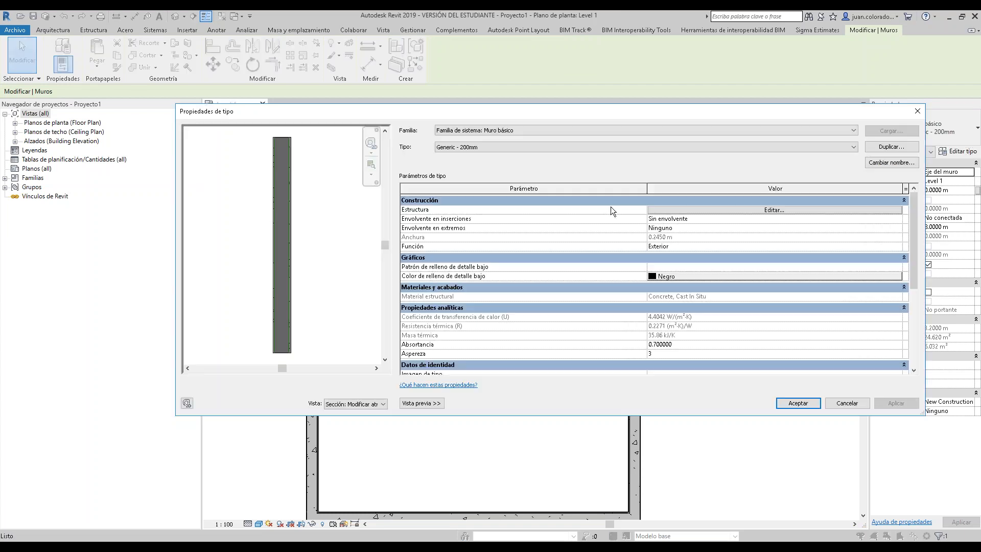
pyautogui.scroll(2, 323, 236)
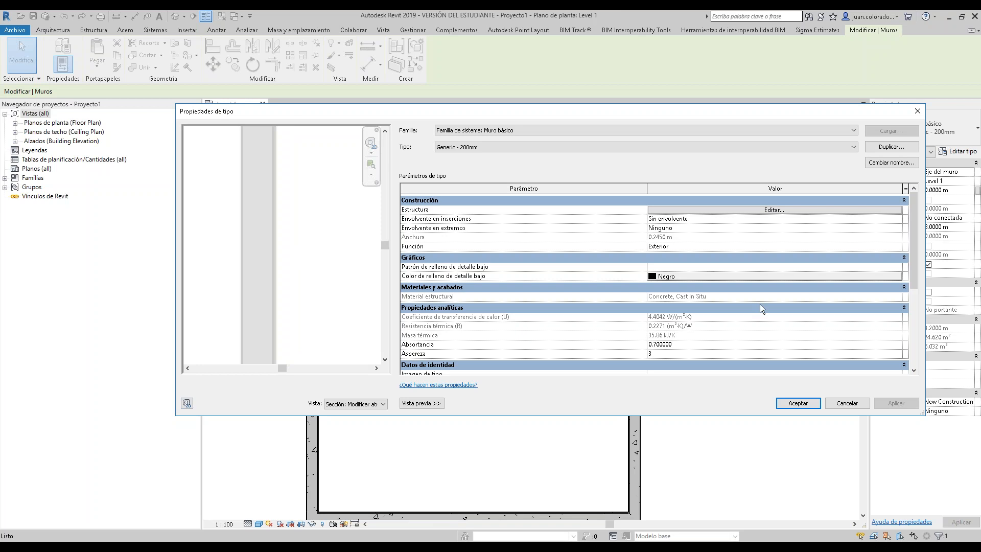
pyautogui.click(775, 212)
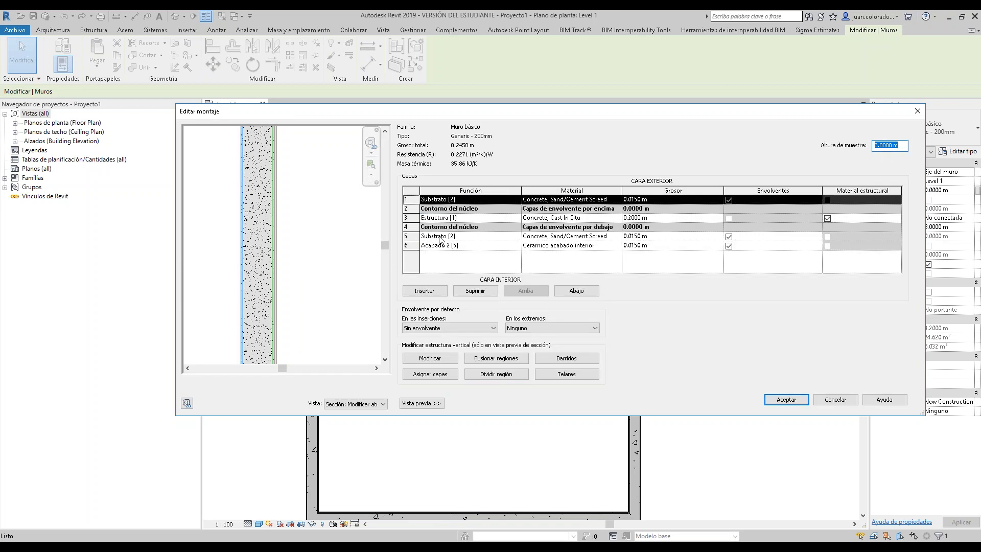
pyautogui.click(507, 375)
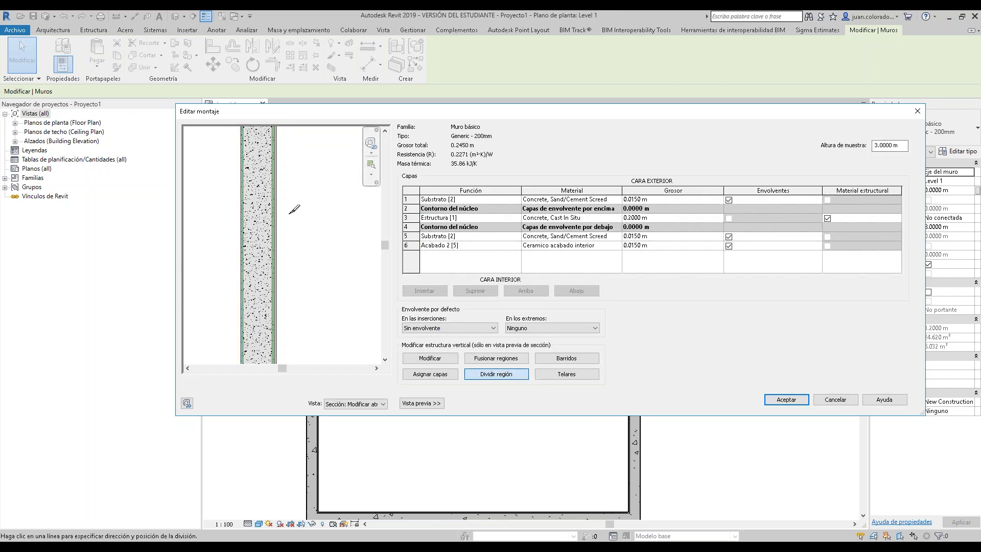
pyautogui.scroll(4, 282, 215)
pyautogui.click(270, 221)
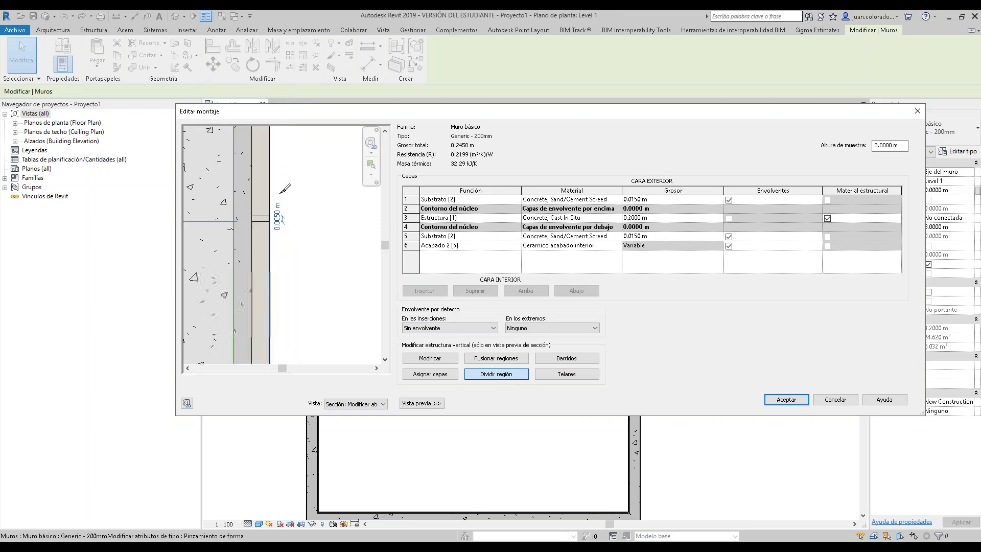
pyautogui.scroll(-3, 310, 249)
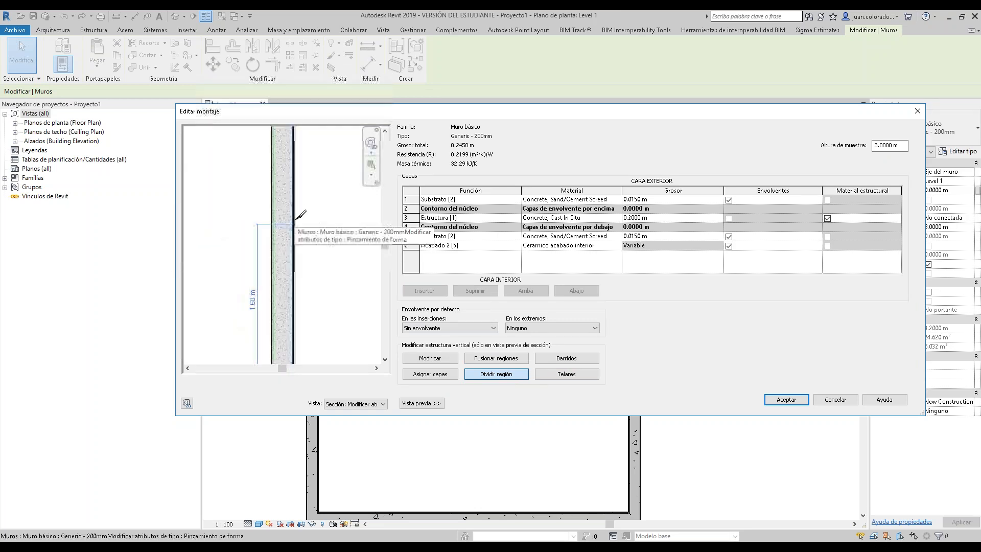
pyautogui.scroll(3, 306, 169)
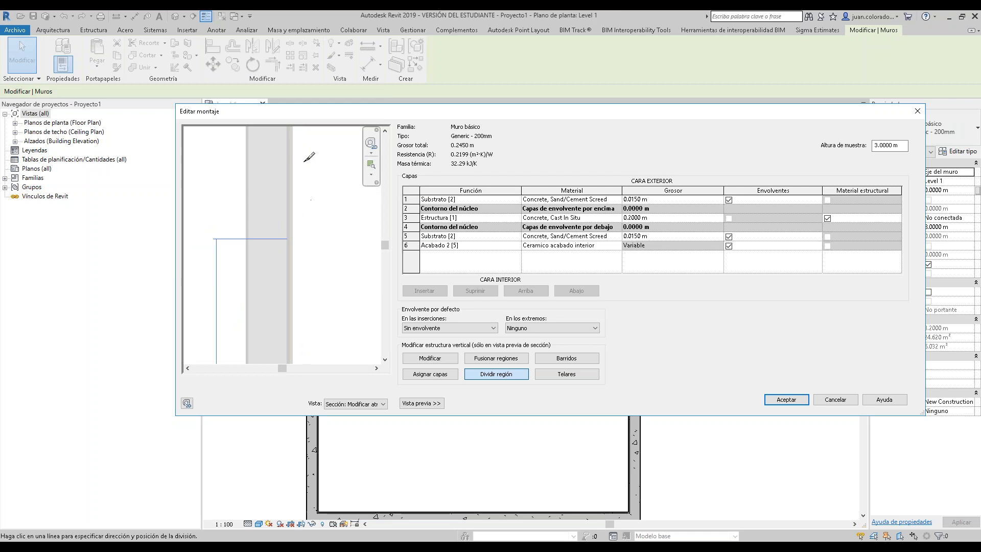
pyautogui.scroll(2, 297, 150)
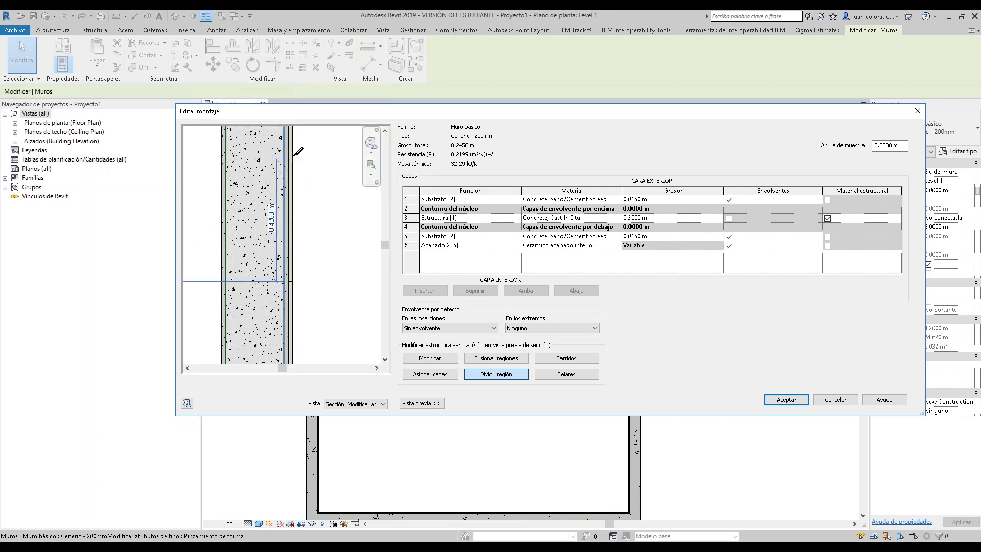
pyautogui.scroll(-2, 306, 158)
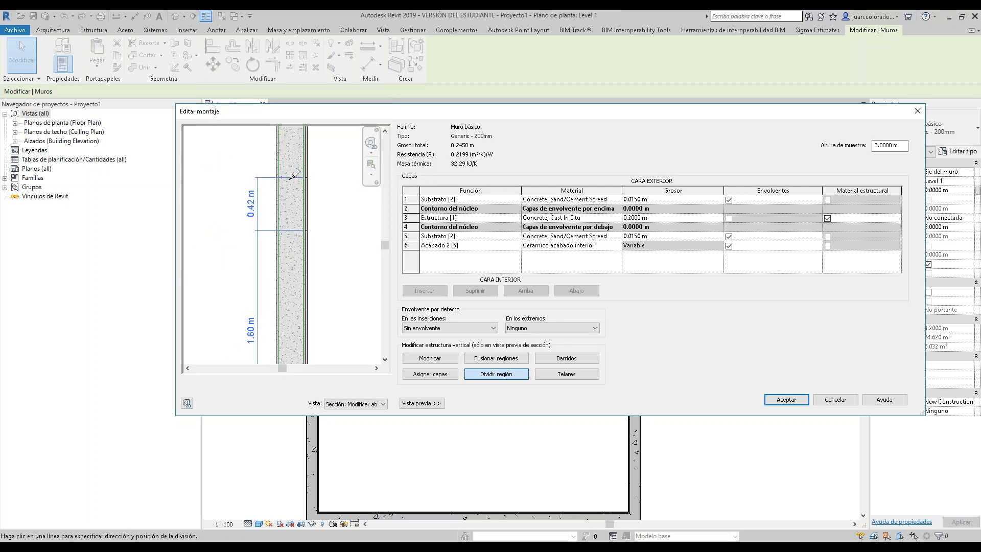
pyautogui.press('Escape')
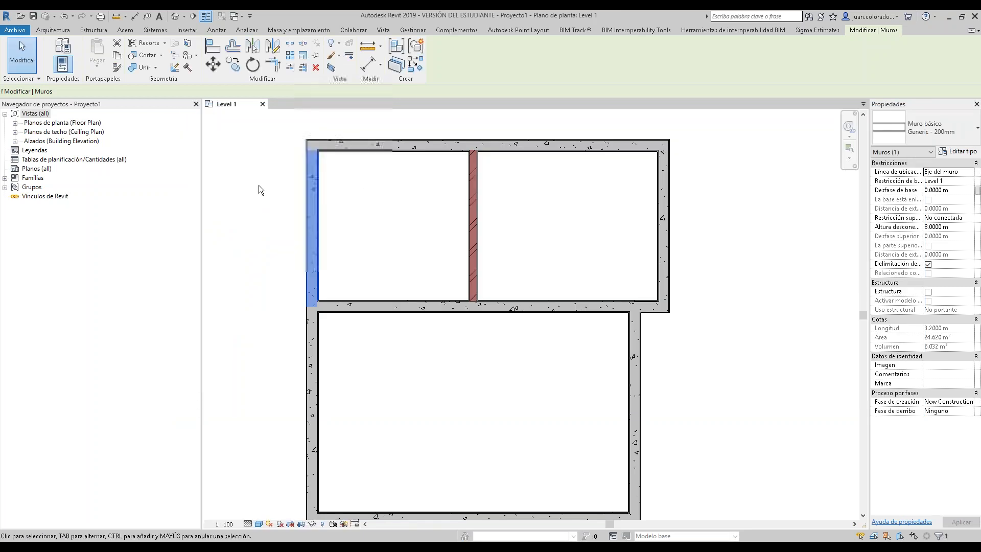
# - Split the interior ceramic finish of the selected wall's Generic - 200mm structure with two horizontal divisions
pyautogui.click(959, 151)
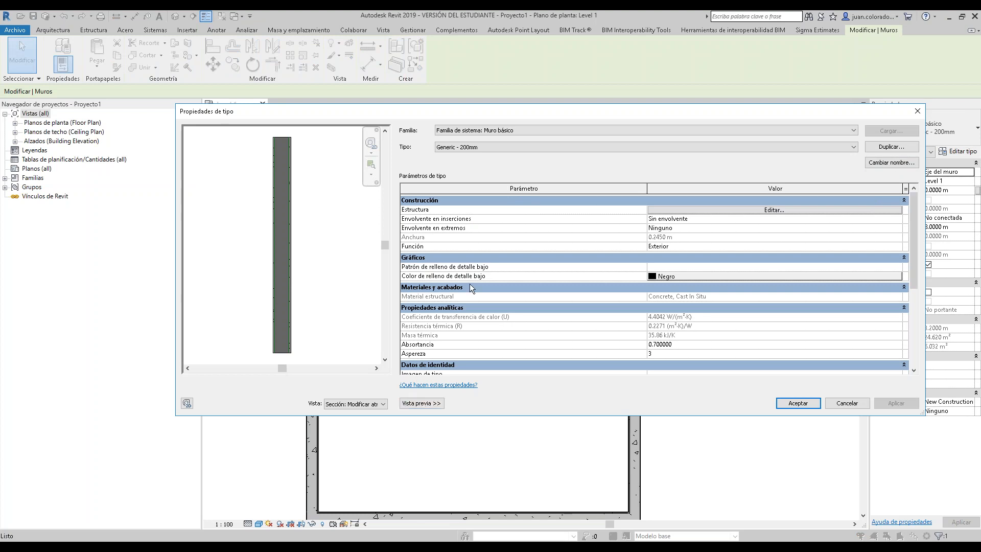
pyautogui.click(761, 211)
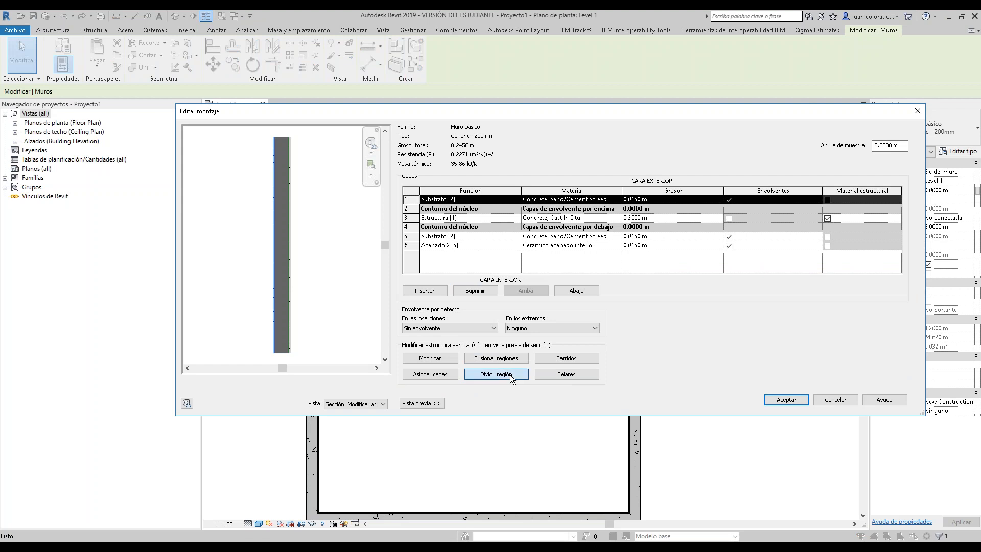
pyautogui.click(496, 374)
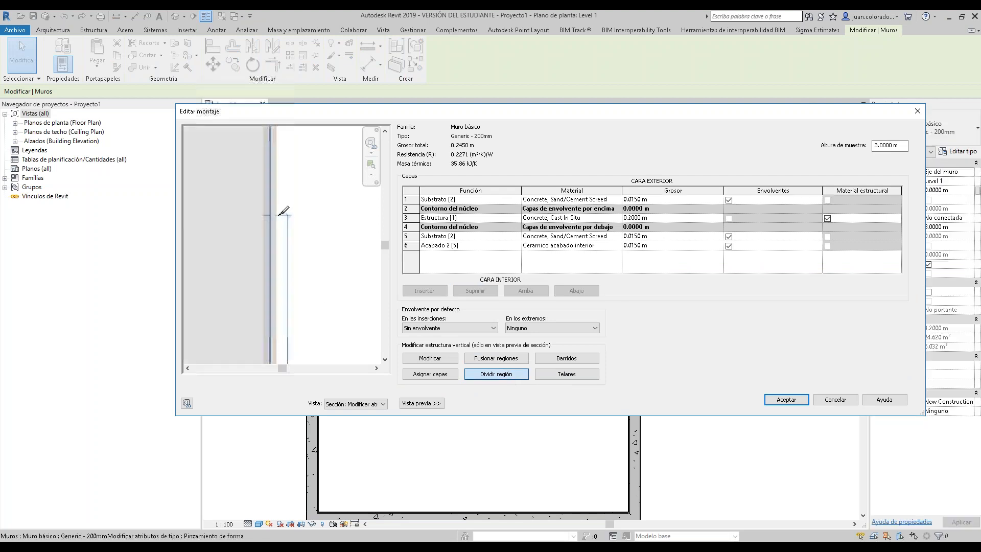
pyautogui.click(278, 213)
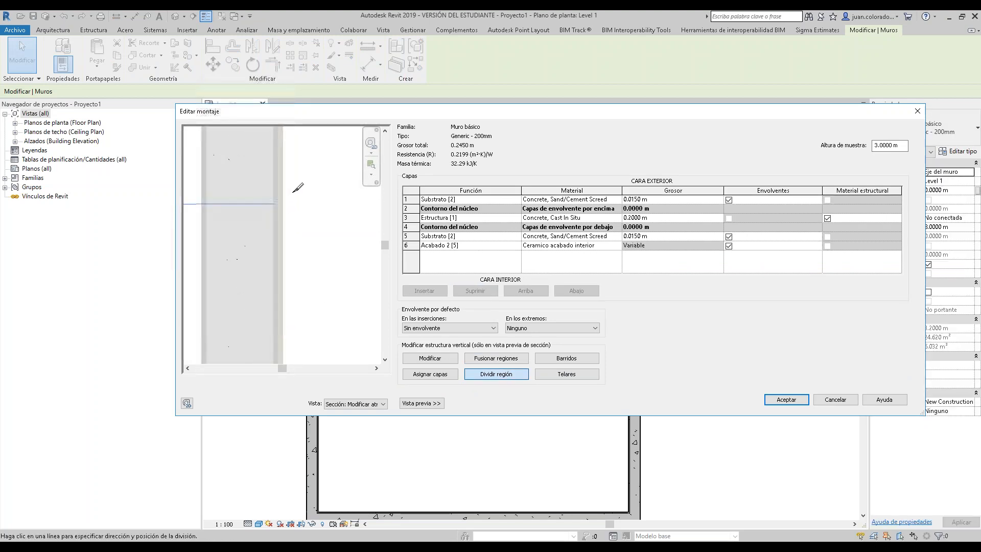
pyautogui.scroll(4, 292, 154)
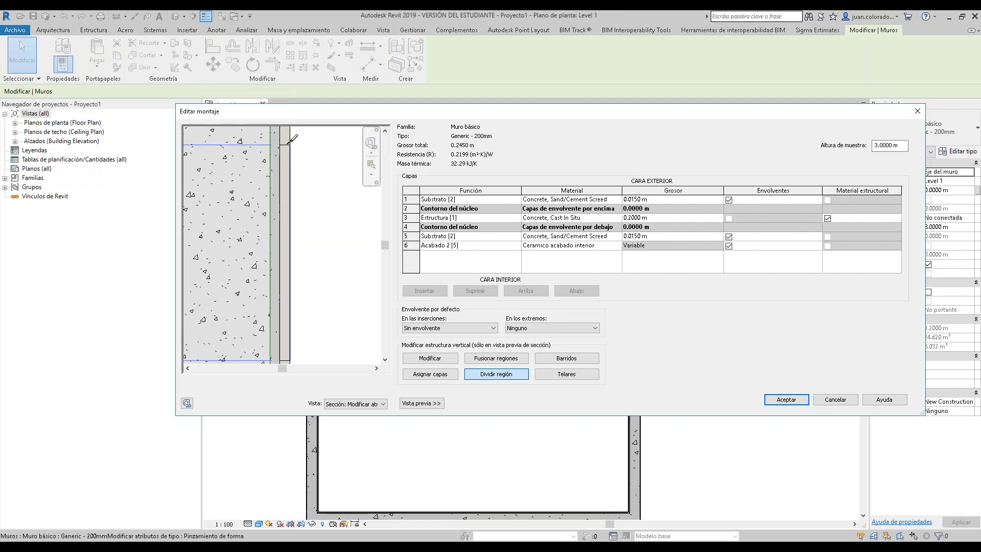
pyautogui.scroll(-3, 316, 174)
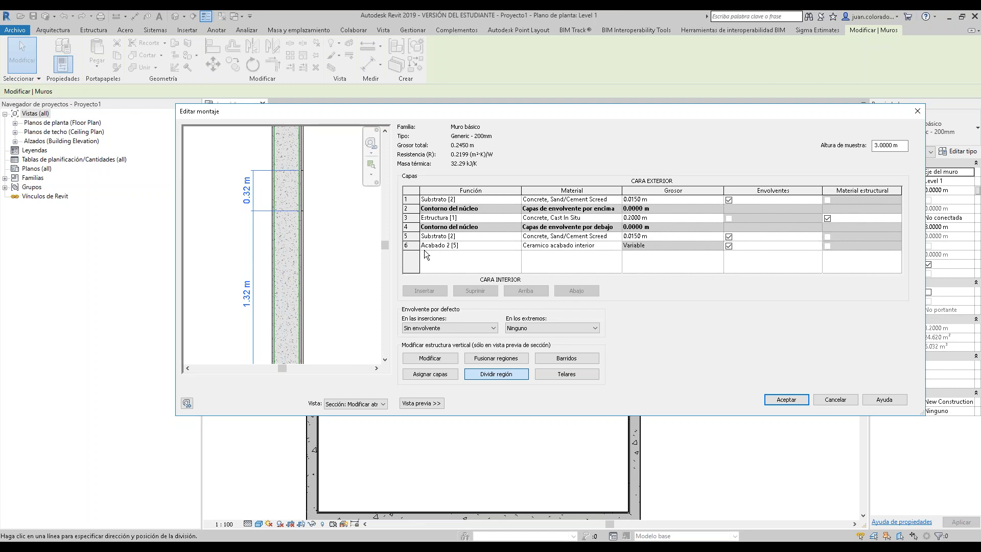
pyautogui.click(583, 358)
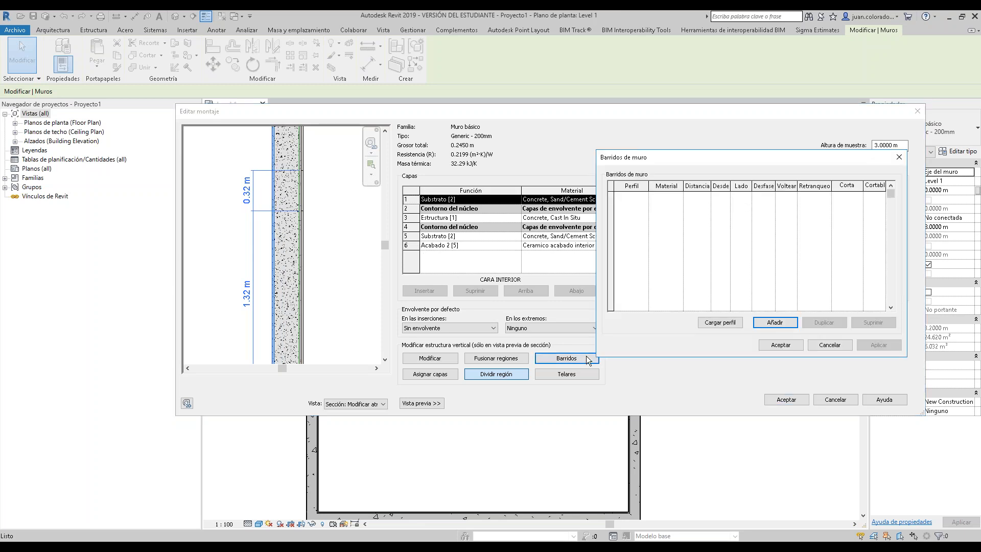
pyautogui.click(900, 156)
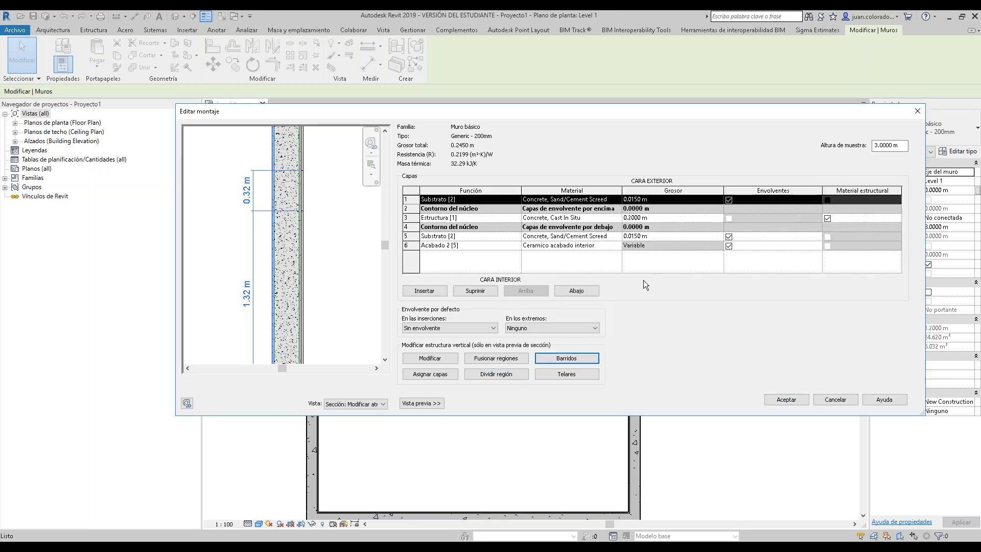
pyautogui.click(525, 380)
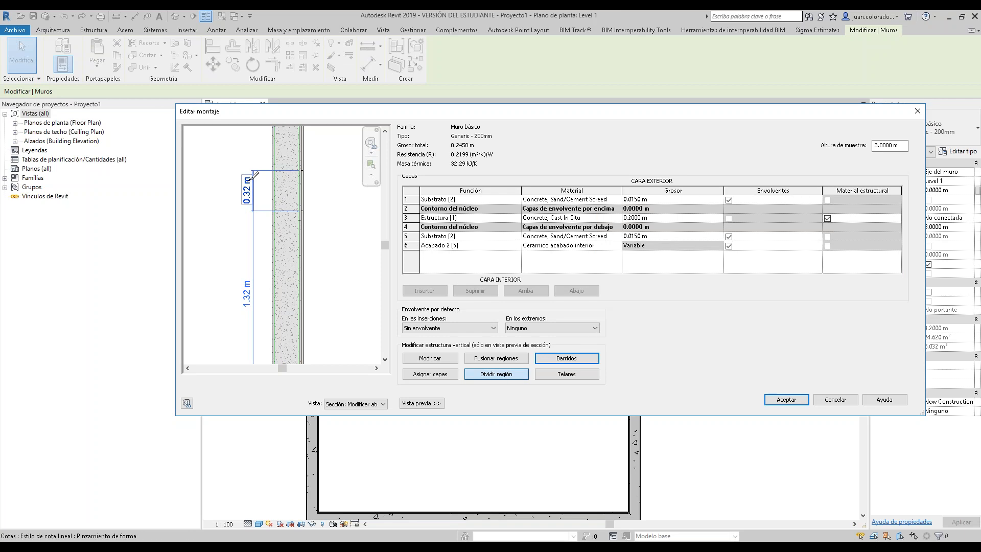
pyautogui.scroll(5, 264, 165)
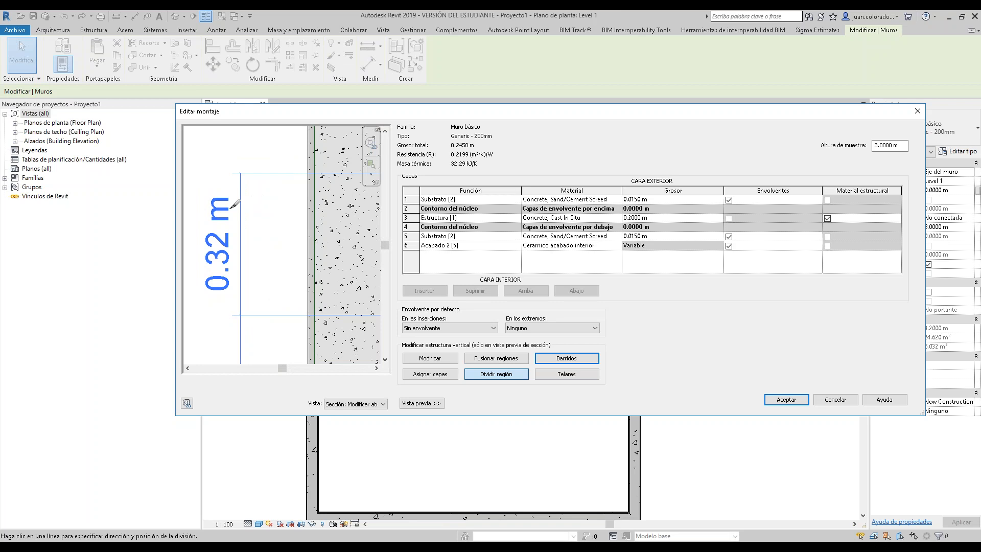
pyautogui.scroll(-4, 229, 212)
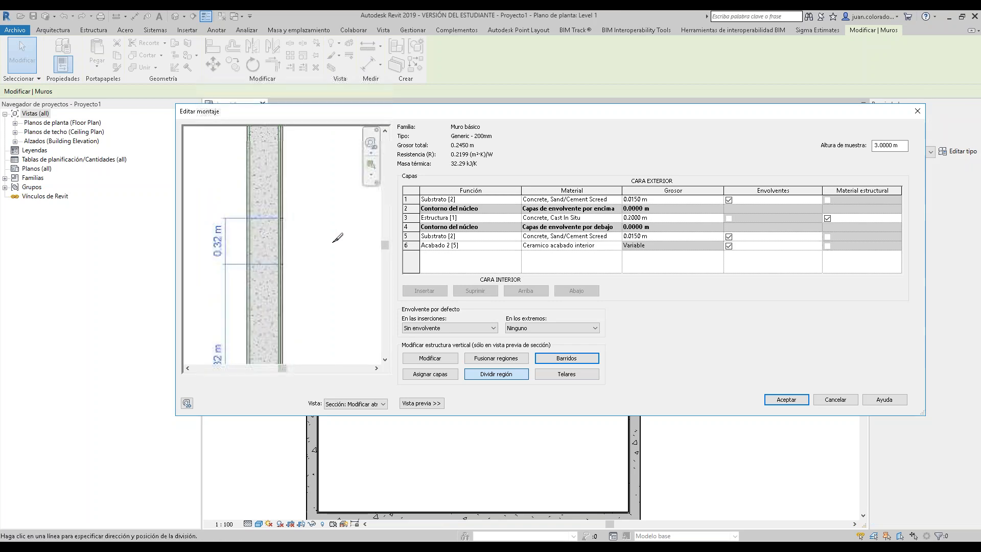
# - Select the upper division of the interior finish and open its spacing dimension from the lower division for editing
pyautogui.click(442, 362)
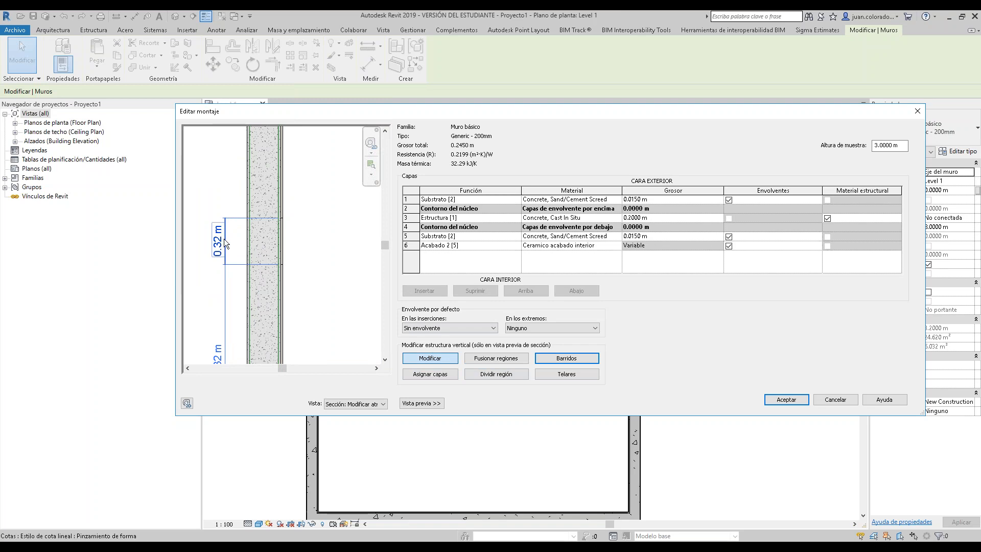
pyautogui.scroll(5, 281, 218)
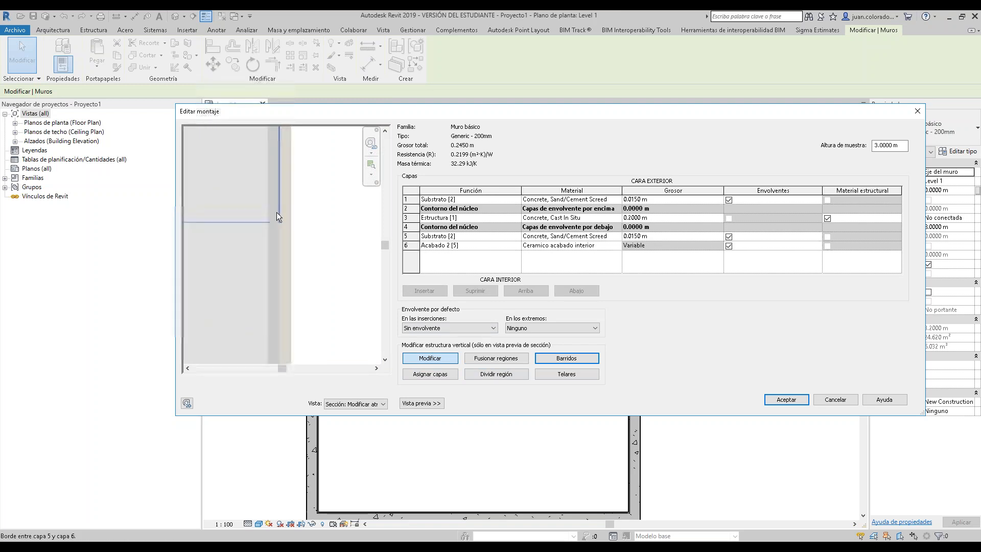
pyautogui.scroll(-2, 285, 222)
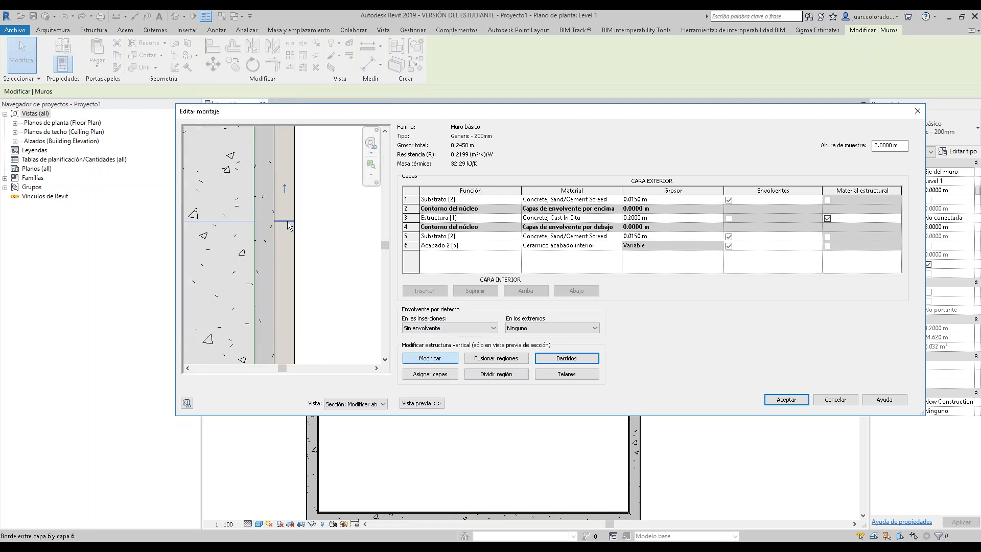
pyautogui.scroll(-4, 276, 233)
pyautogui.click(231, 242)
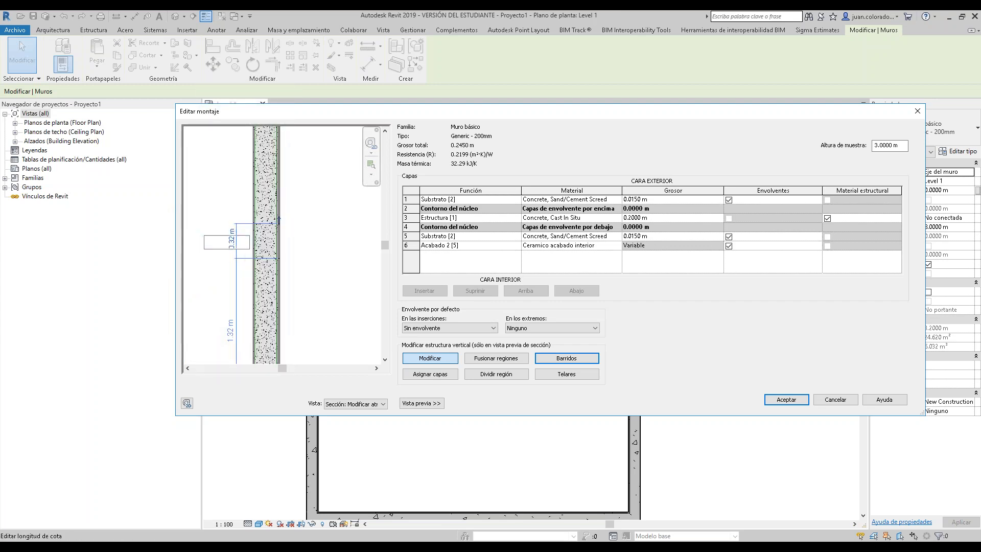
pyautogui.scroll(4, 234, 233)
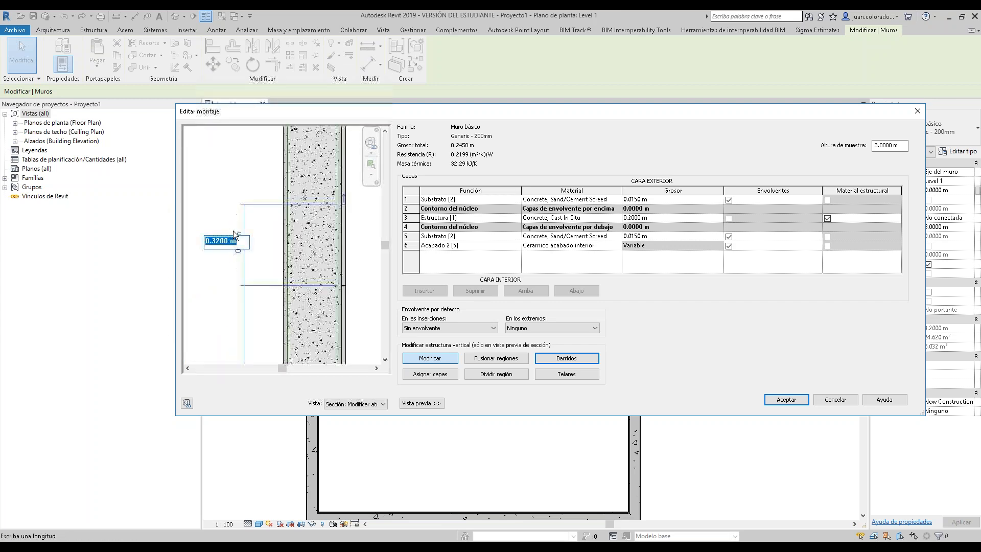
pyautogui.click(241, 201)
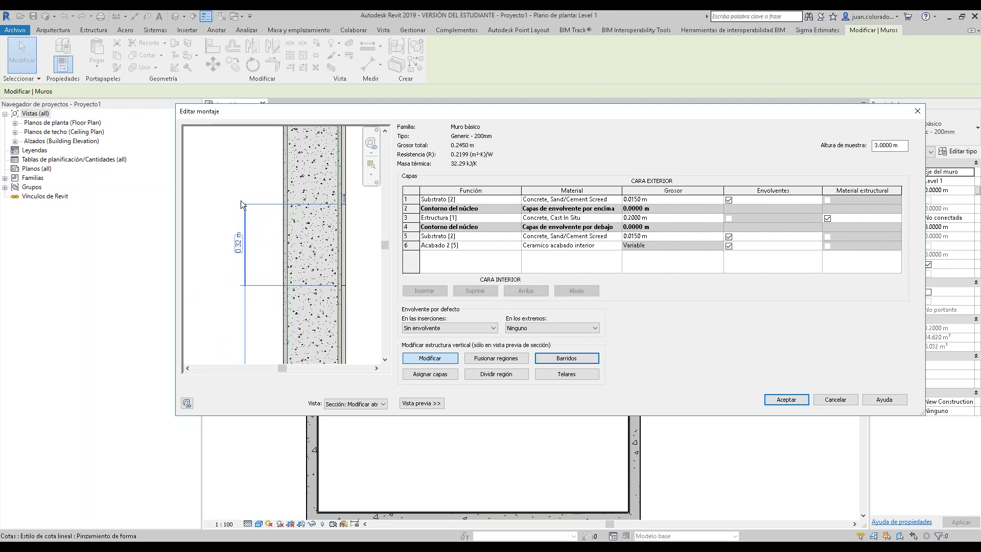
# - Try to set the spacing between the two divisions of the interior finish to 29
pyautogui.scroll(5, 343, 204)
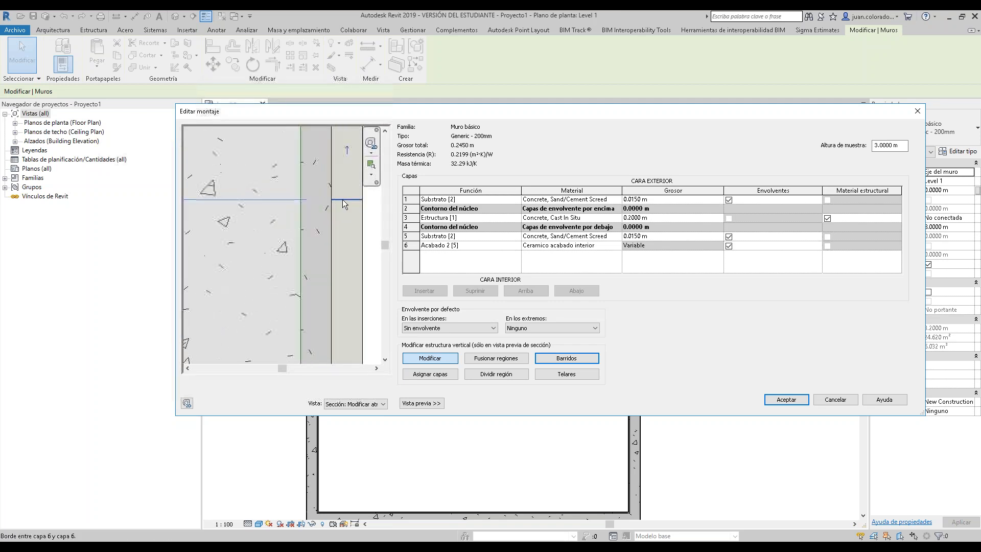
pyautogui.scroll(-5, 342, 199)
pyautogui.scroll(4, 343, 199)
pyautogui.scroll(-3, 342, 198)
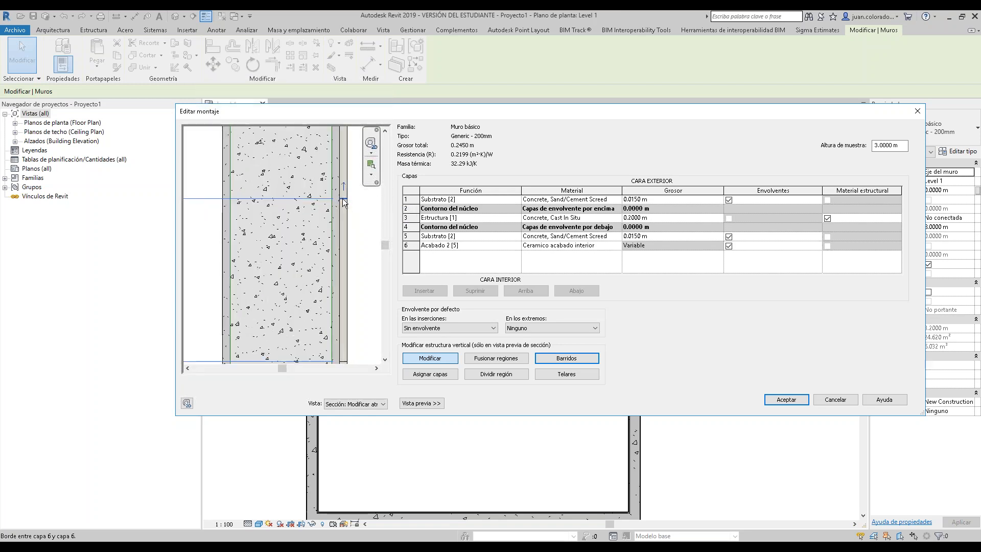
pyautogui.scroll(4, 342, 201)
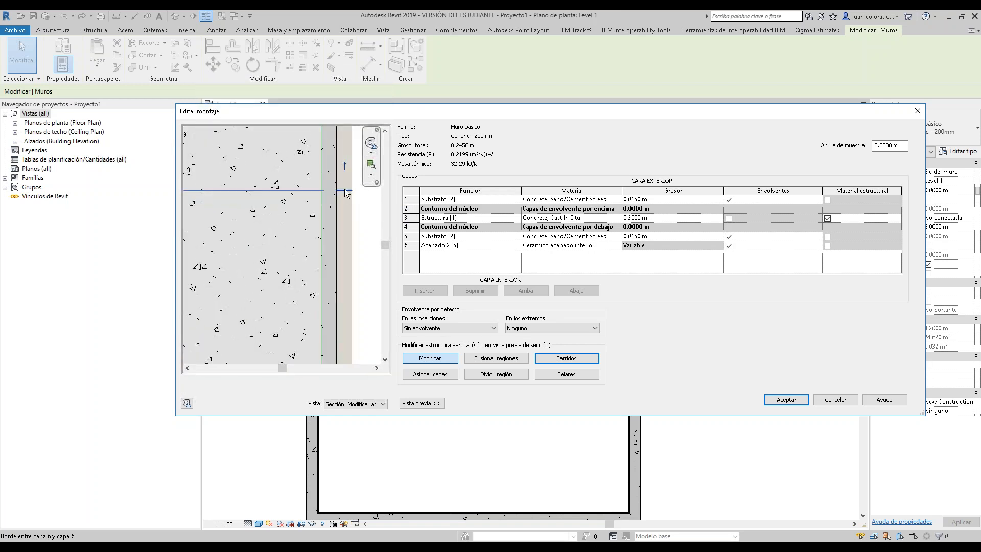
pyautogui.scroll(-4, 345, 197)
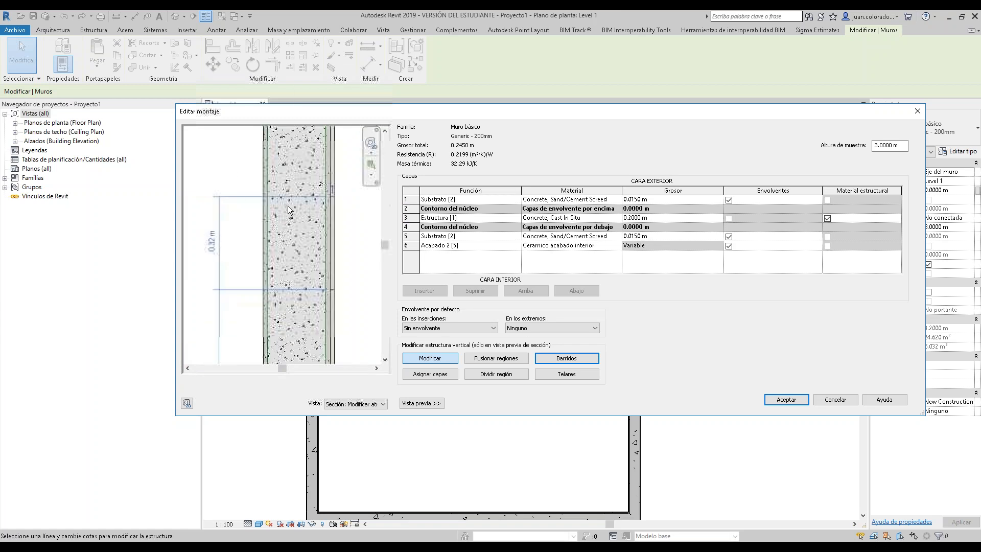
pyautogui.click(224, 243)
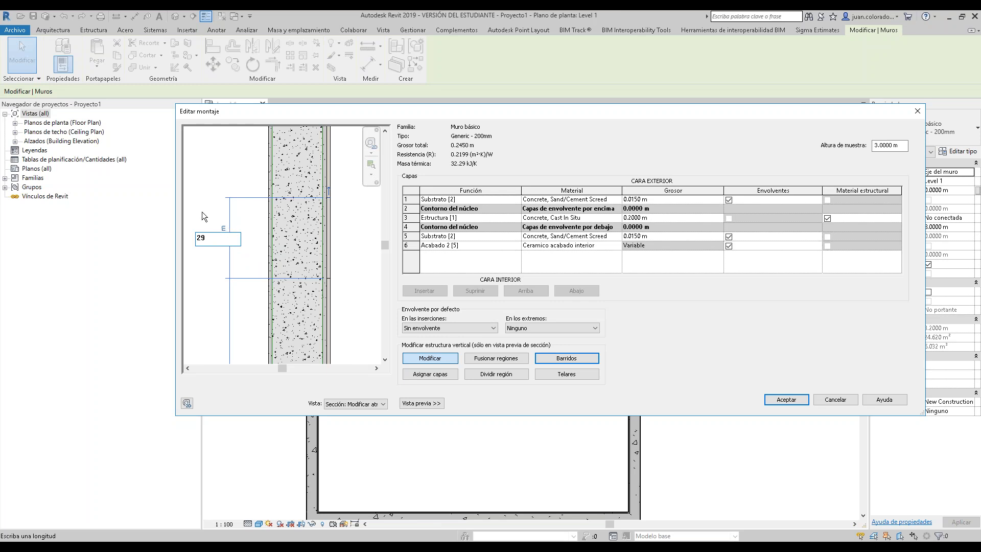
pyautogui.press('Return')
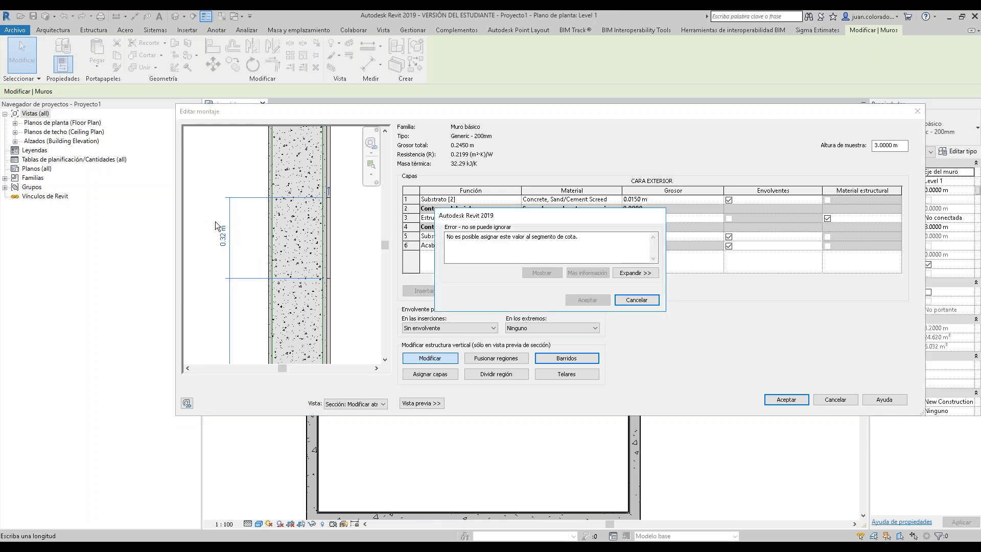
pyautogui.click(637, 300)
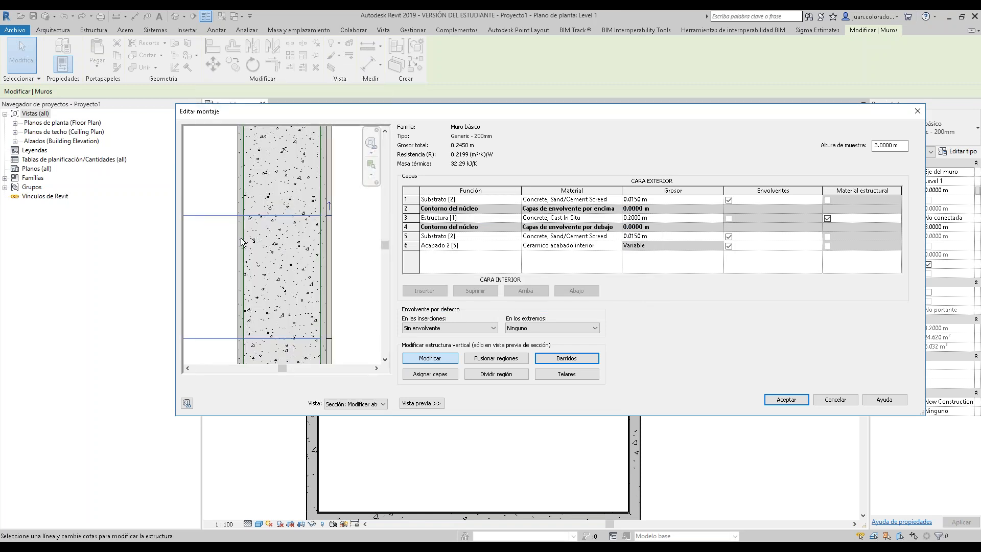
# - Discard the edits to the Generic - 200mm assembly and return to the floor plan
pyautogui.scroll(-2, 219, 268)
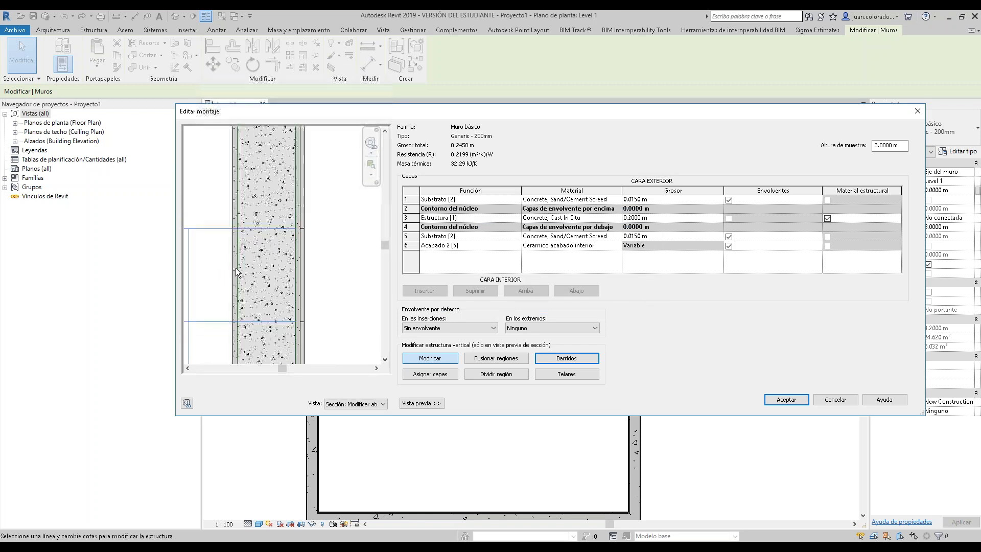
pyautogui.moveTo(283, 368); pyautogui.dragTo(274, 367)
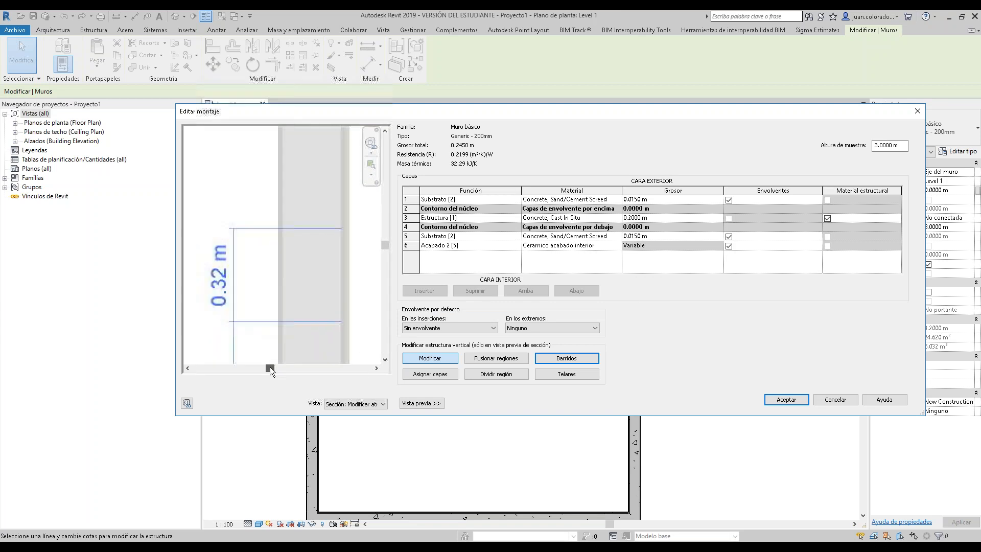
pyautogui.scroll(3, 353, 226)
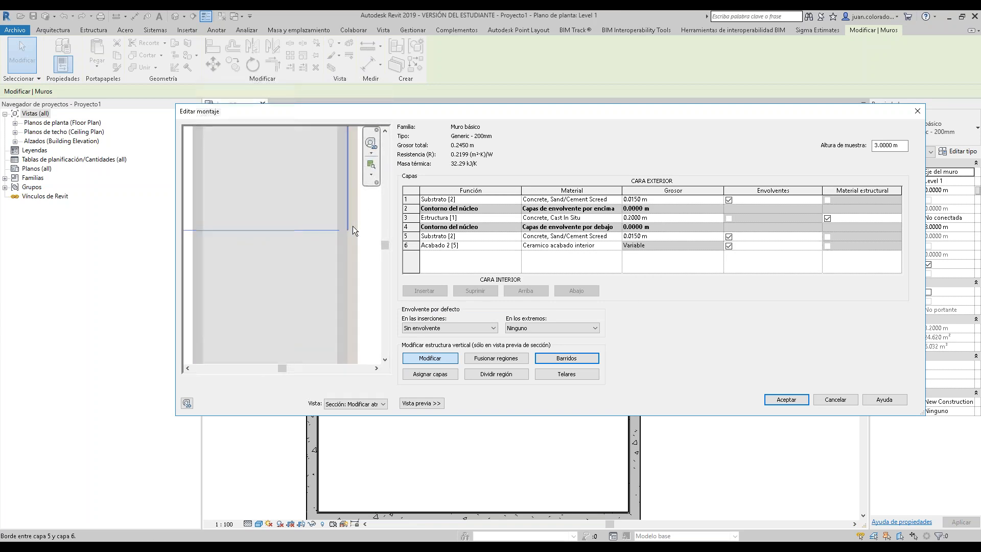
pyautogui.press('Escape')
pyautogui.press('Escape')
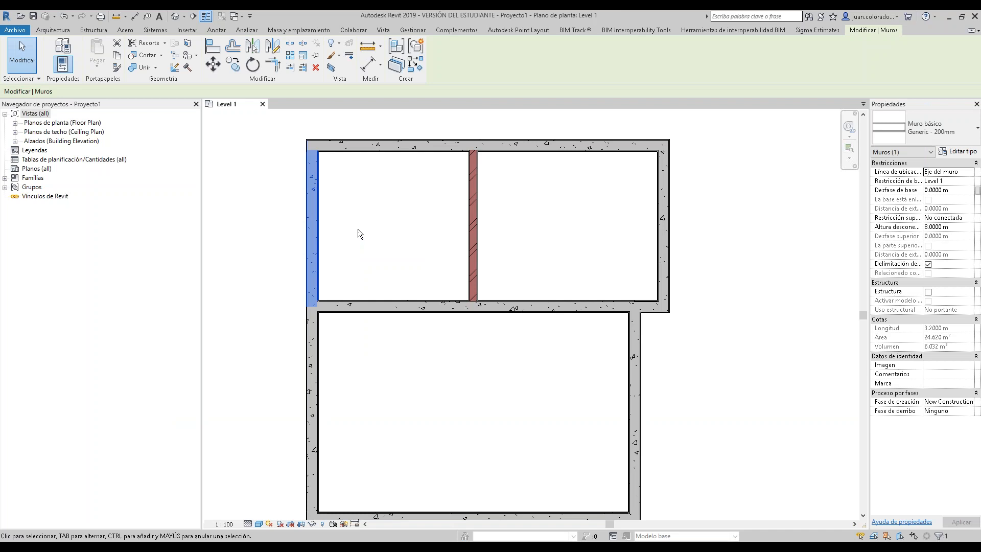
# - Split the interior ceramic finish of the selected wall's type structure at about 1.44 m and again about 0.33 m higher
pyautogui.click(959, 151)
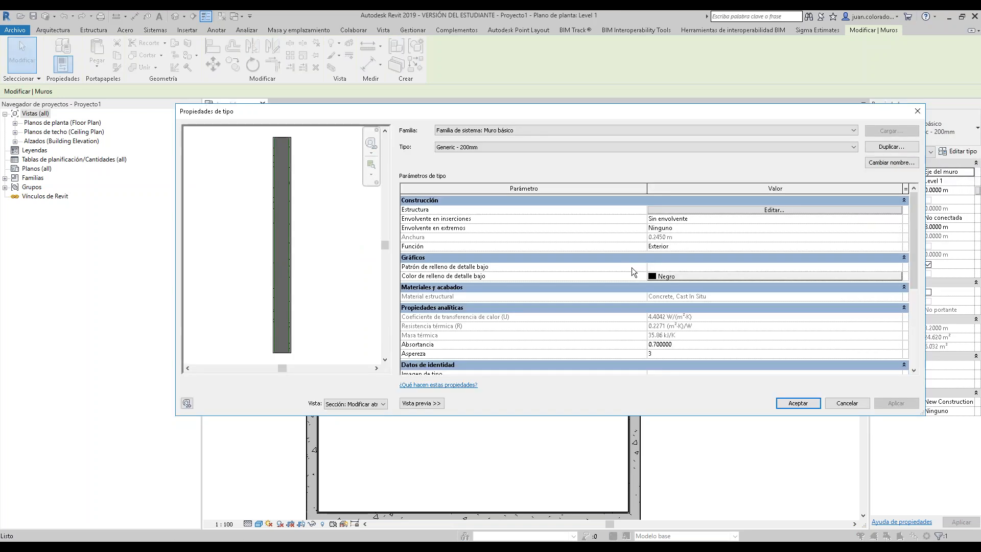
pyautogui.click(808, 213)
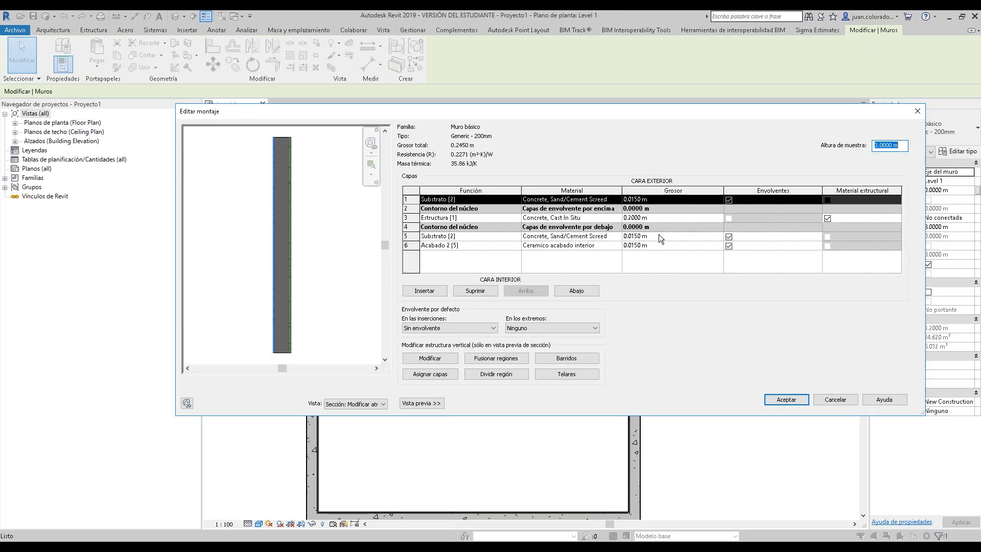
pyautogui.click(496, 373)
pyautogui.scroll(2, 238, 267)
pyautogui.scroll(2, 352, 225)
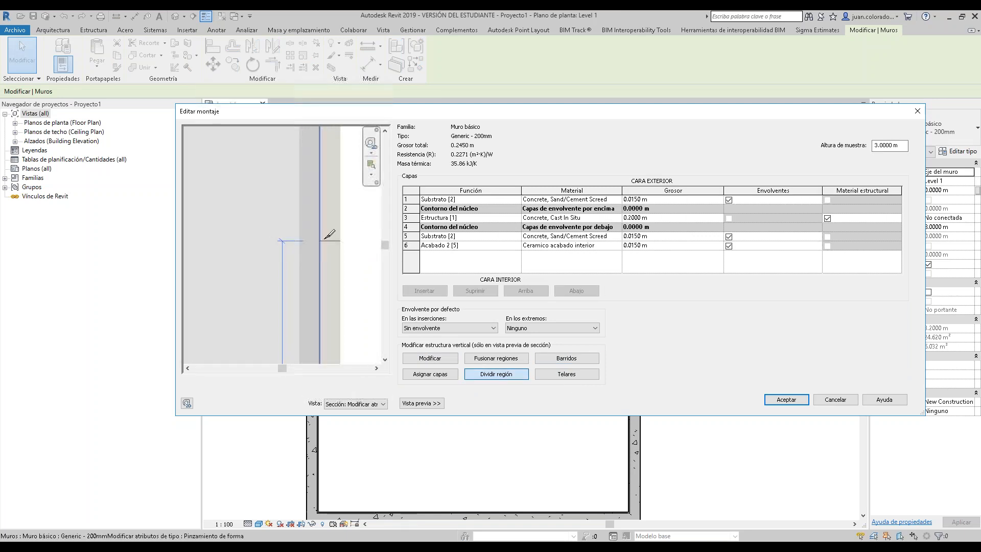
pyautogui.click(339, 238)
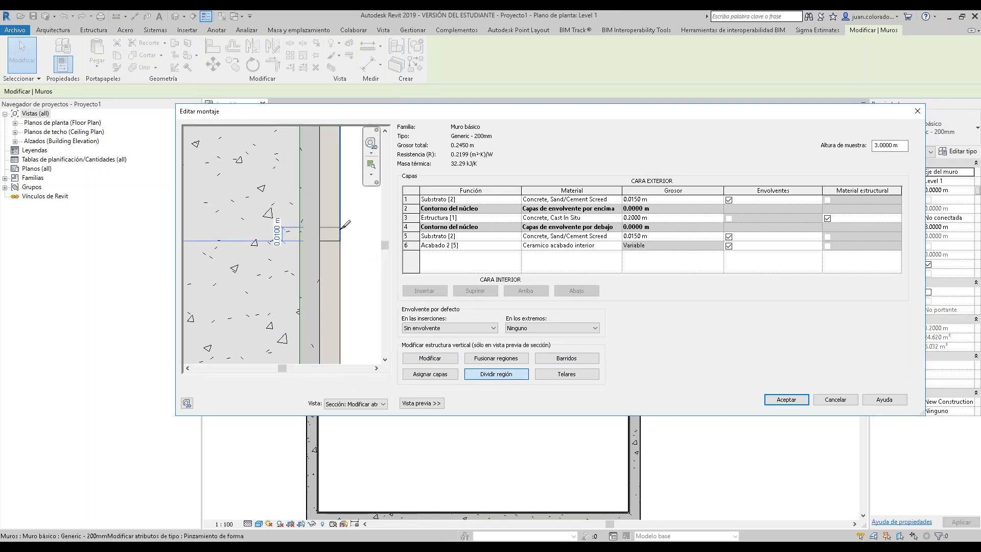
pyautogui.scroll(-4, 339, 223)
pyautogui.scroll(4, 342, 197)
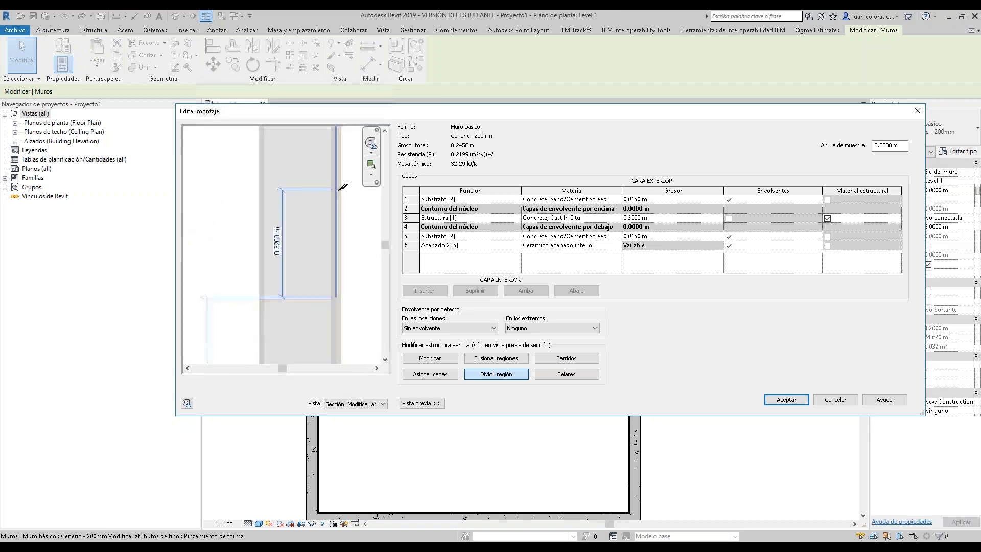
pyautogui.scroll(-3, 341, 185)
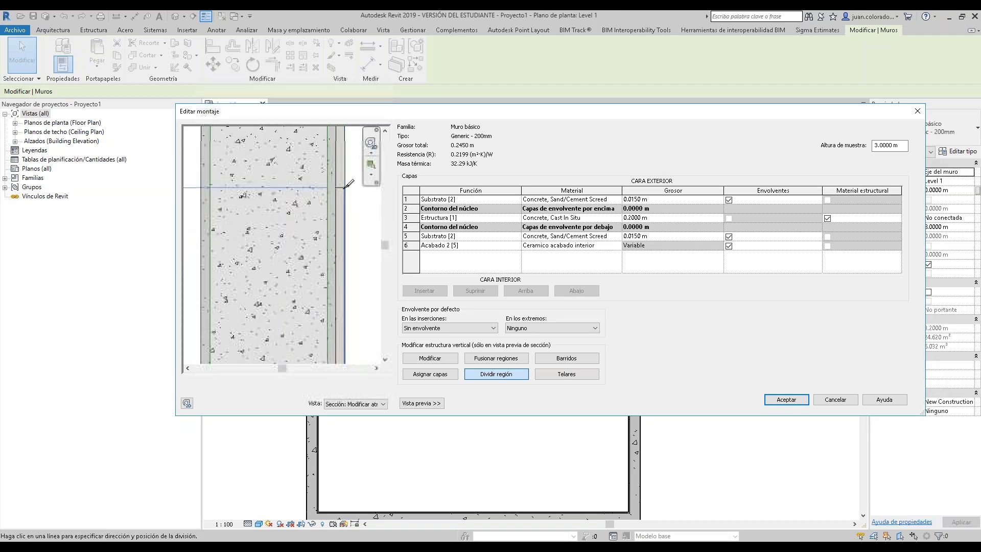
pyautogui.scroll(4, 345, 192)
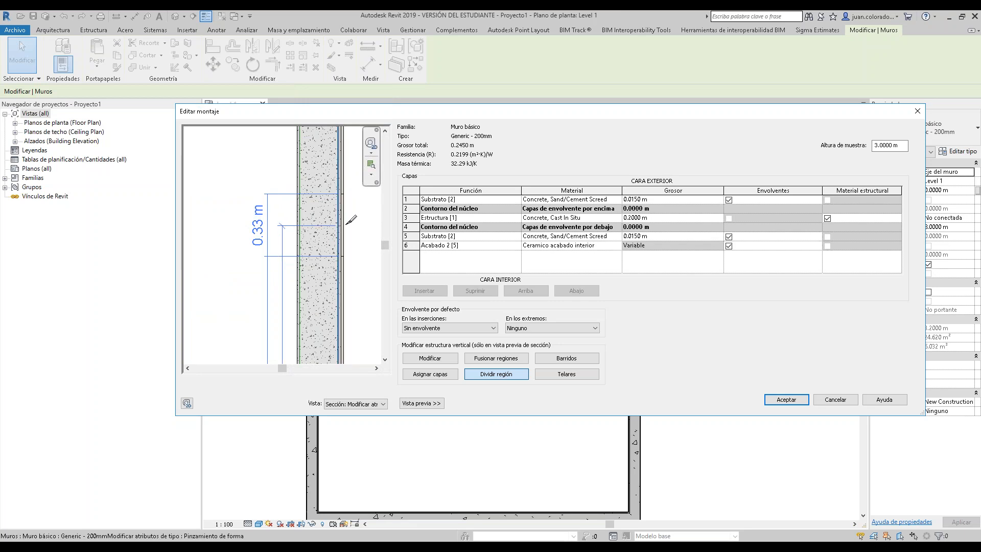
pyautogui.scroll(2, 344, 191)
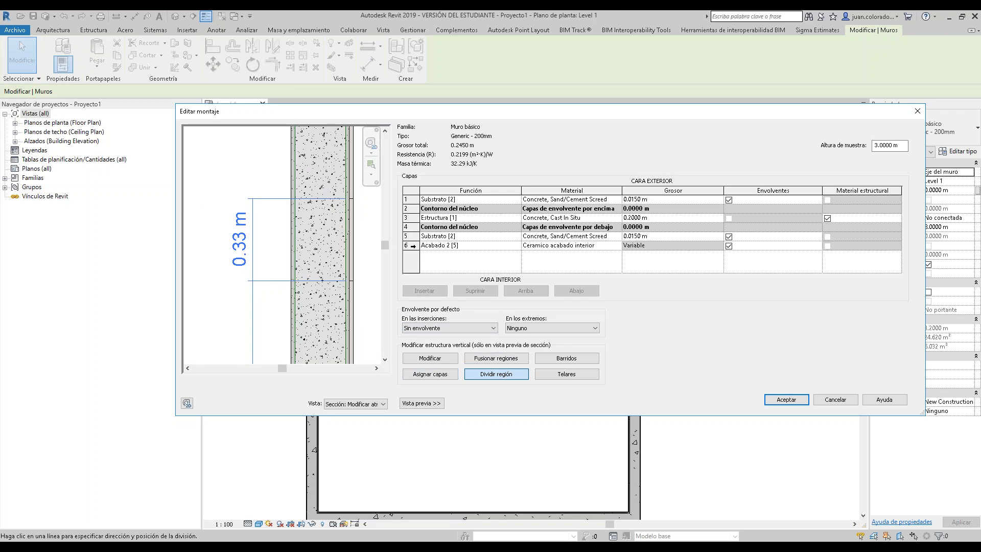
# - Try to set the height of the lower division of the interior finish to 1.8 m
pyautogui.click(430, 358)
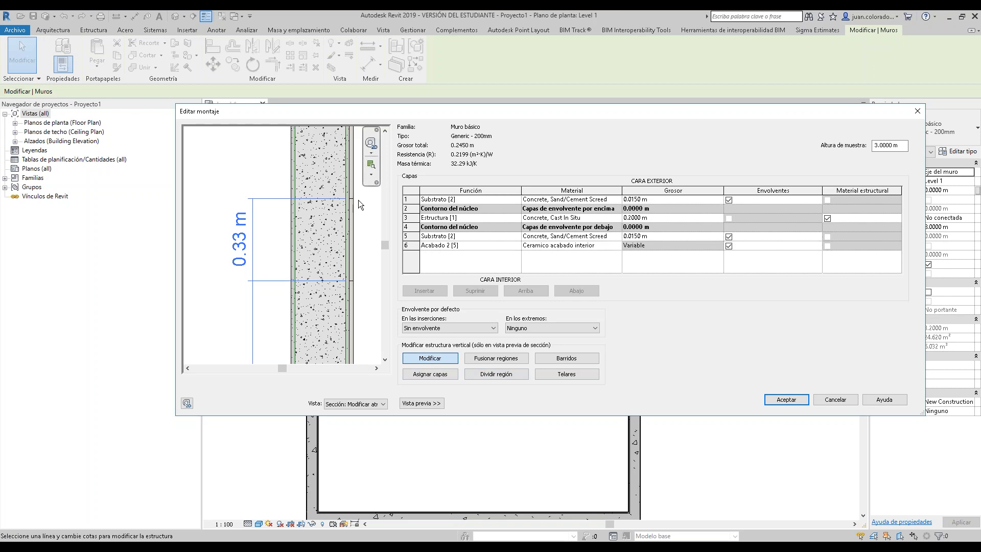
pyautogui.scroll(4, 354, 200)
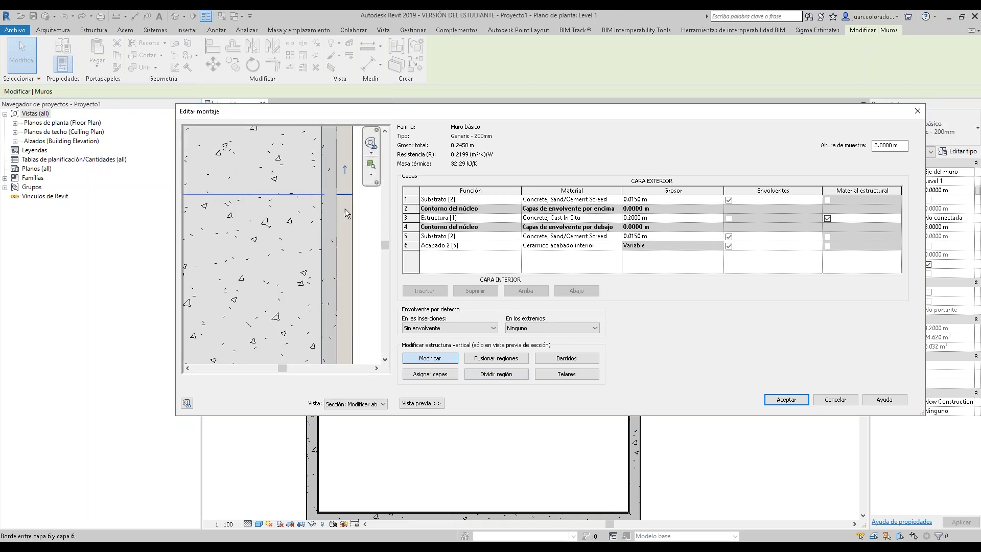
pyautogui.scroll(-2, 344, 203)
pyautogui.scroll(-2, 344, 200)
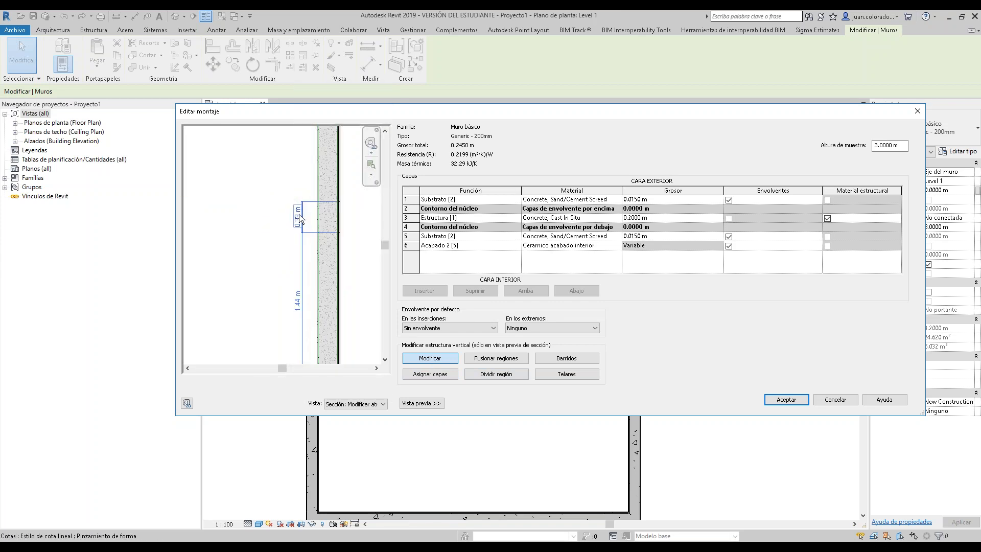
pyautogui.scroll(4, 342, 249)
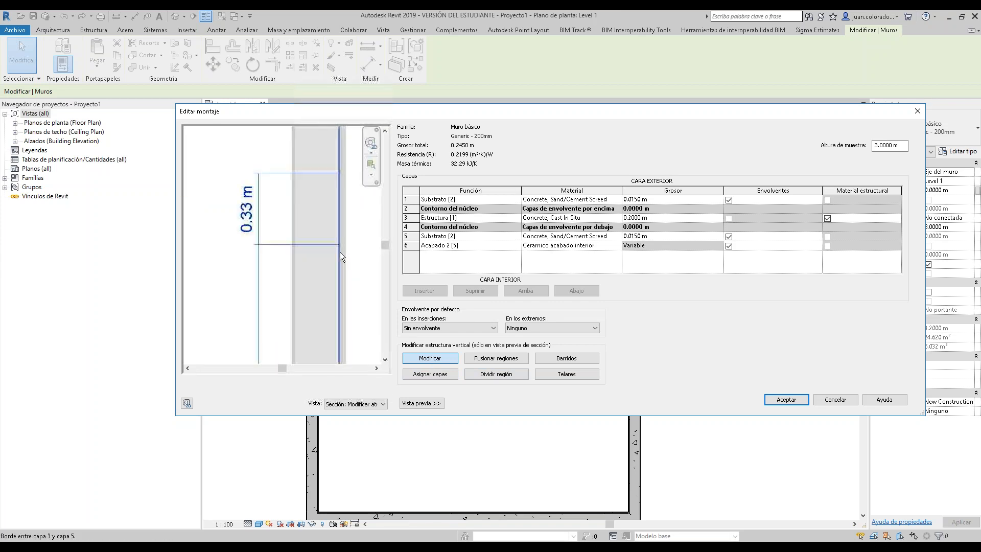
pyautogui.scroll(5, 342, 244)
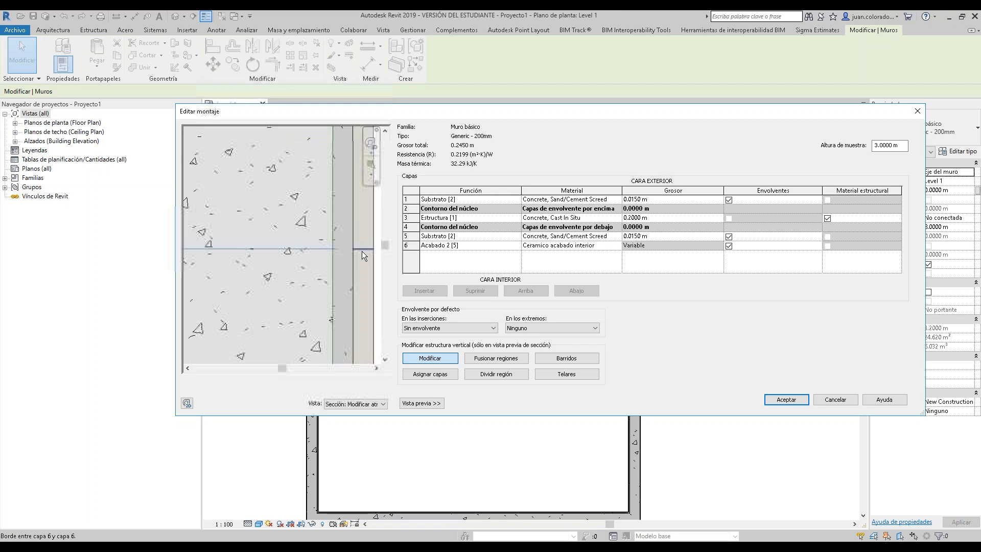
pyautogui.scroll(-4, 363, 250)
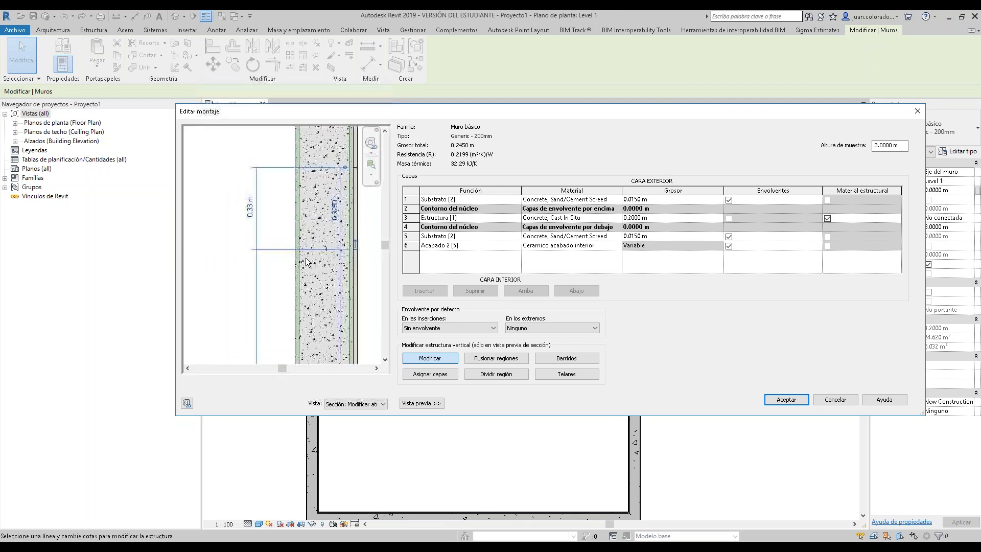
pyautogui.scroll(-3, 317, 245)
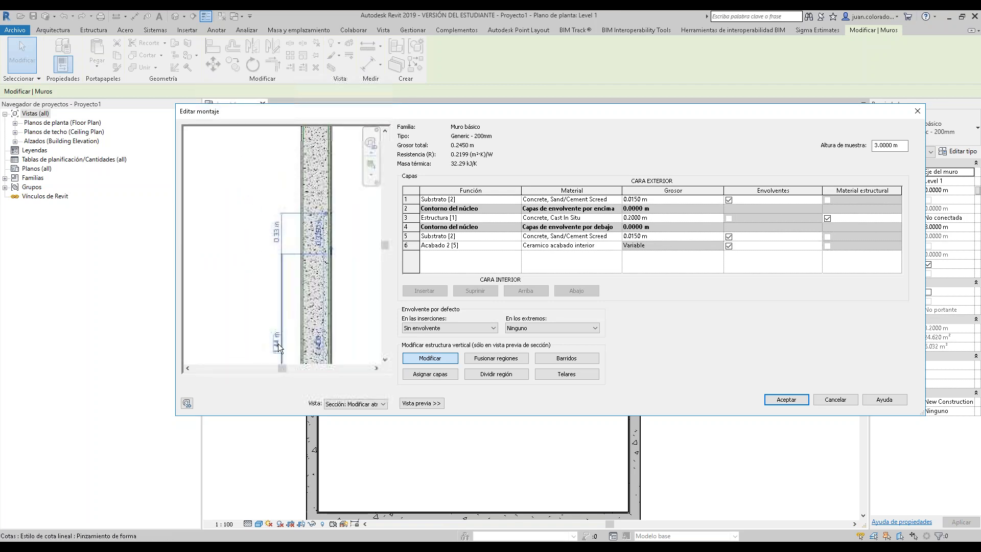
pyautogui.scroll(5, 340, 251)
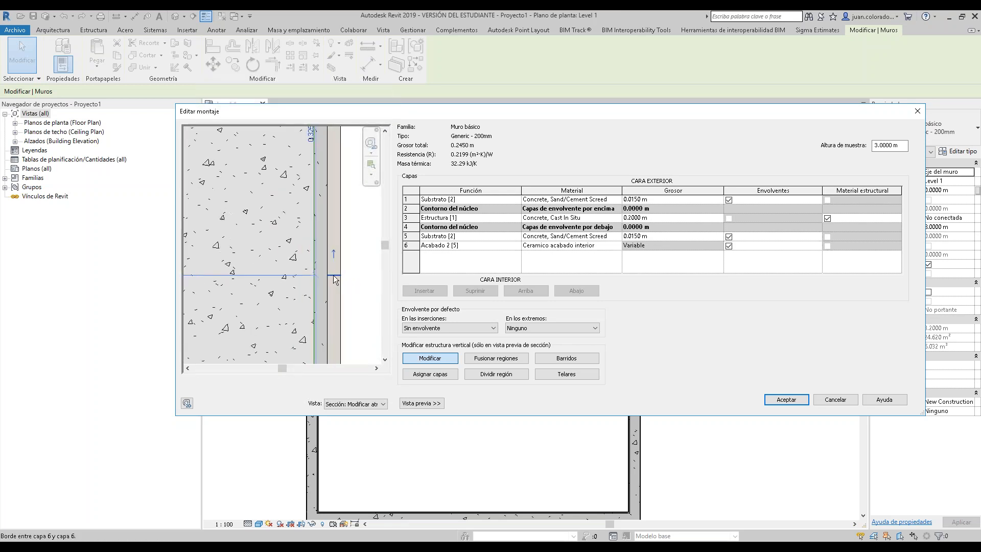
pyautogui.scroll(-3, 314, 286)
pyautogui.moveTo(385, 252); pyautogui.dragTo(384, 265)
pyautogui.click(305, 317)
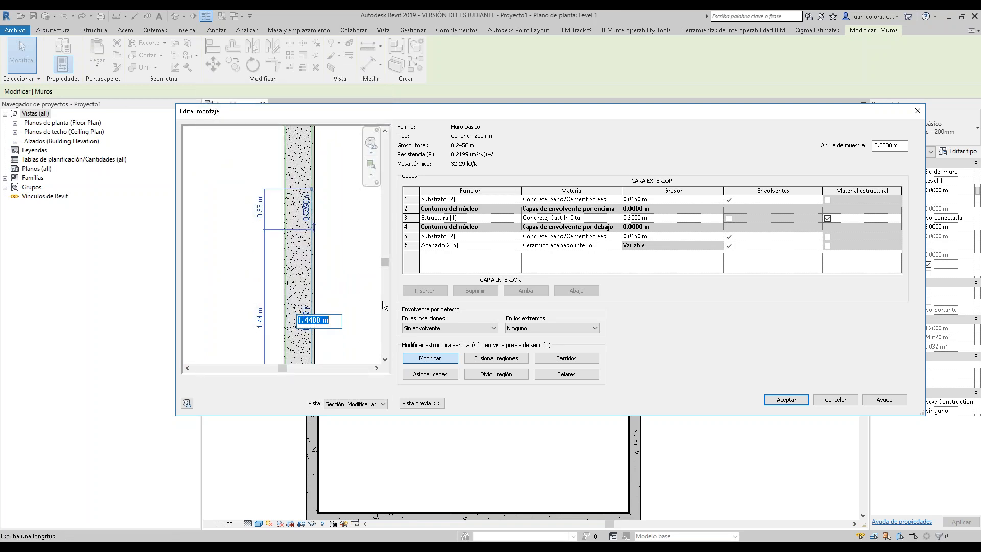
pyautogui.write('1.8')
pyautogui.press('Return')
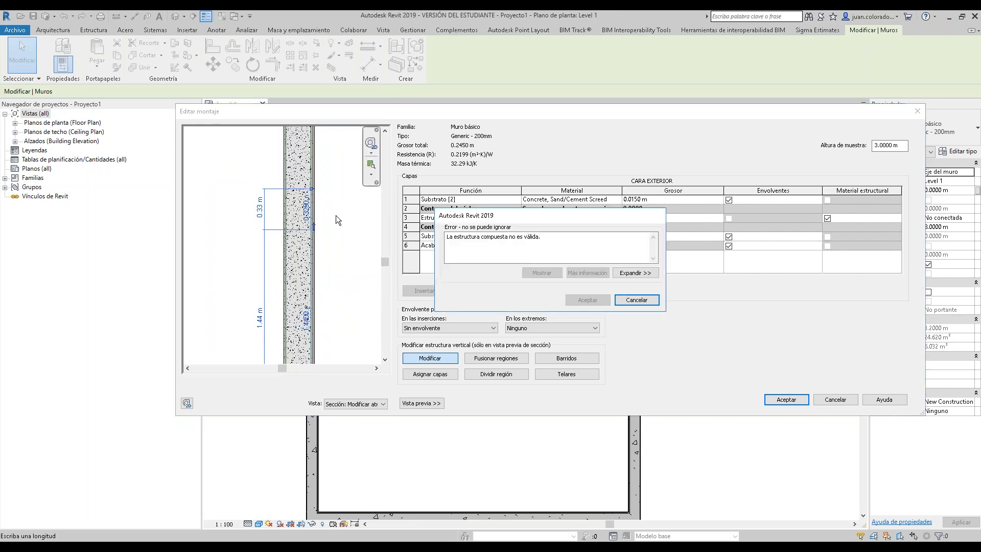
pyautogui.click(650, 297)
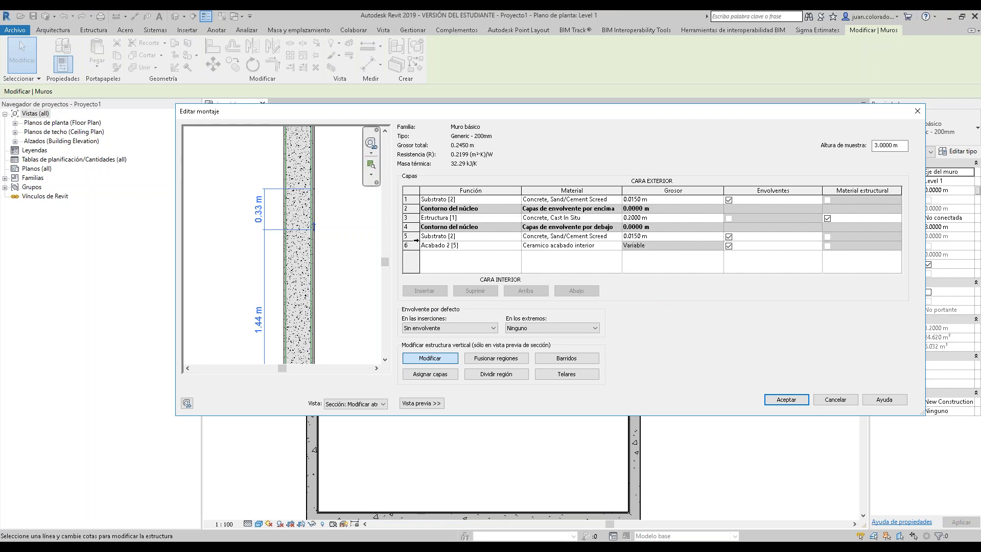
# - Insert a layer directly above the interior ceramic finish and give it the Acabado 2 [5] function
pyautogui.click(410, 247)
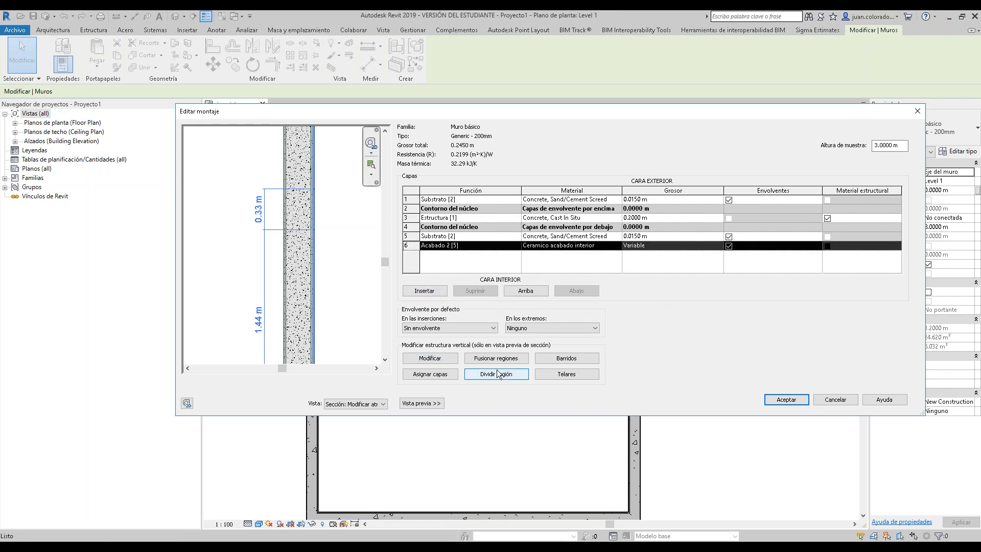
pyautogui.click(436, 290)
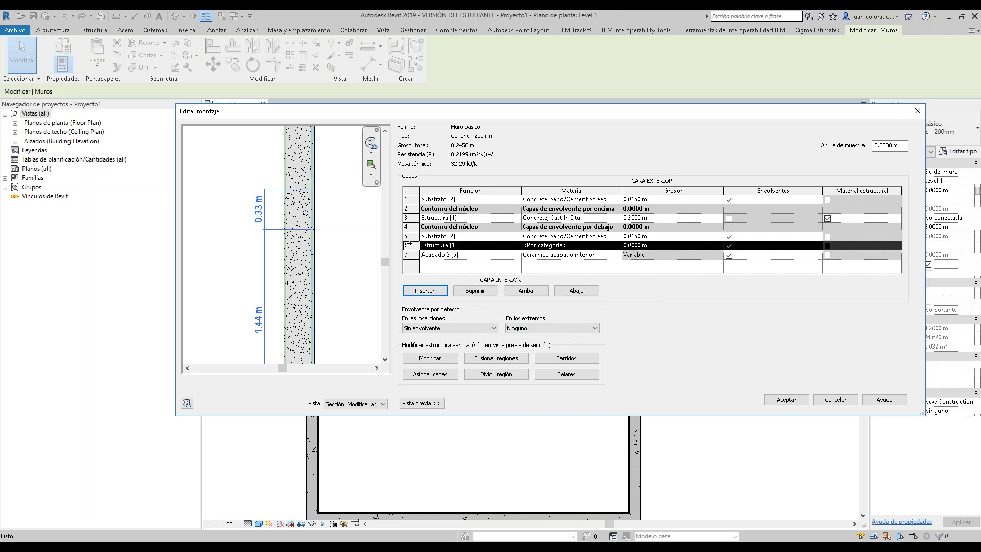
pyautogui.click(516, 245)
pyautogui.click(515, 245)
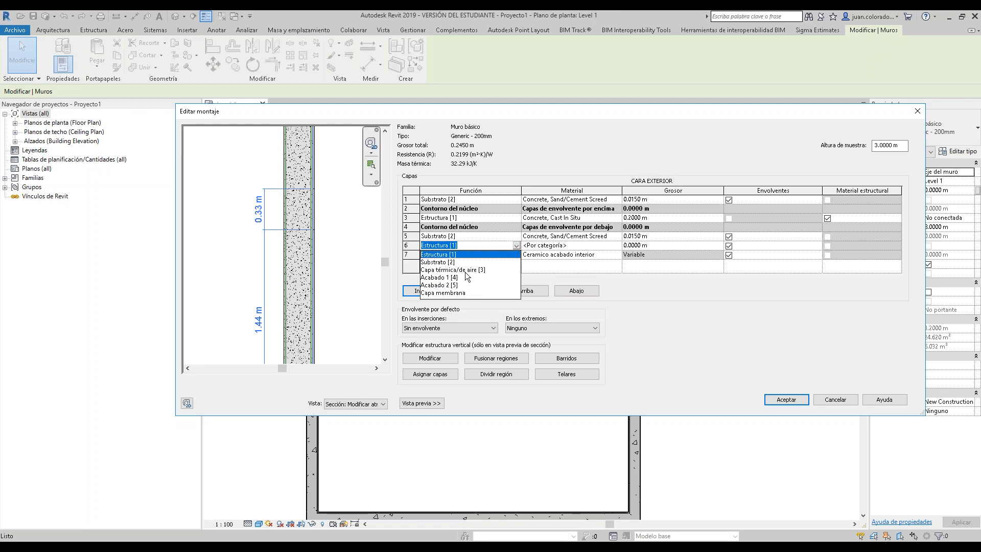
pyautogui.click(448, 286)
# - Assign the Azulejo de cerámica (Ceramic Tile) material to the new finish layer and set its thickness to 0.0150 m
pyautogui.click(597, 247)
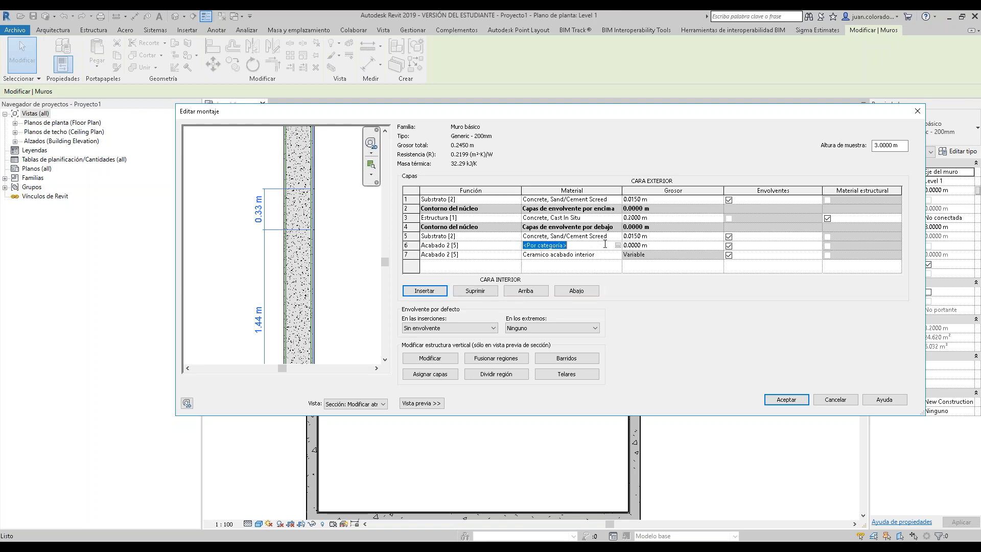
pyautogui.click(618, 245)
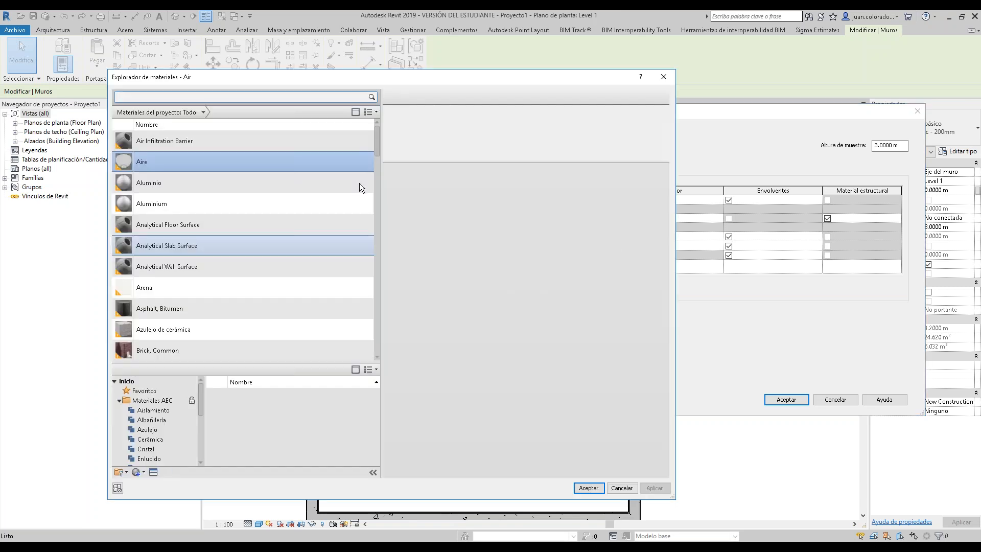
pyautogui.write('cerami')
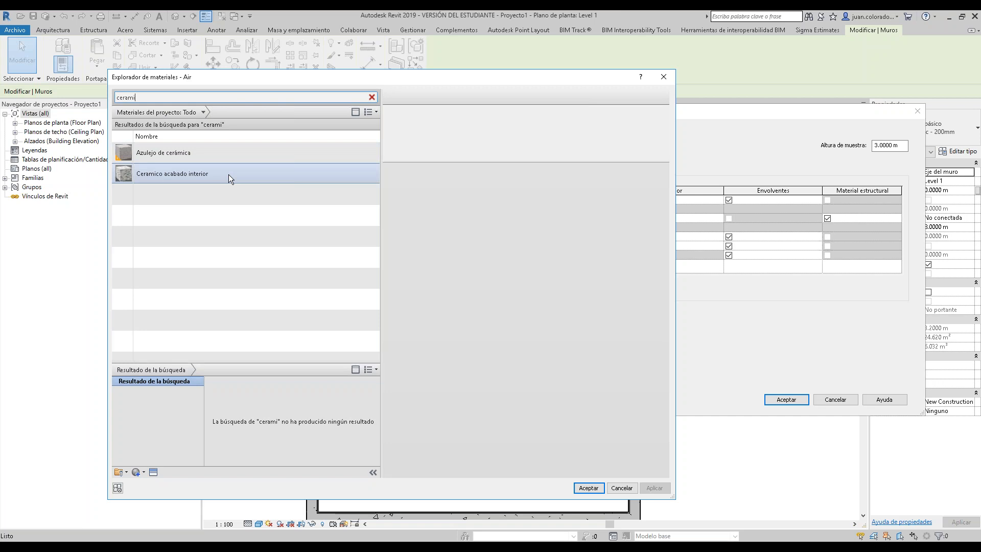
pyautogui.click(235, 154)
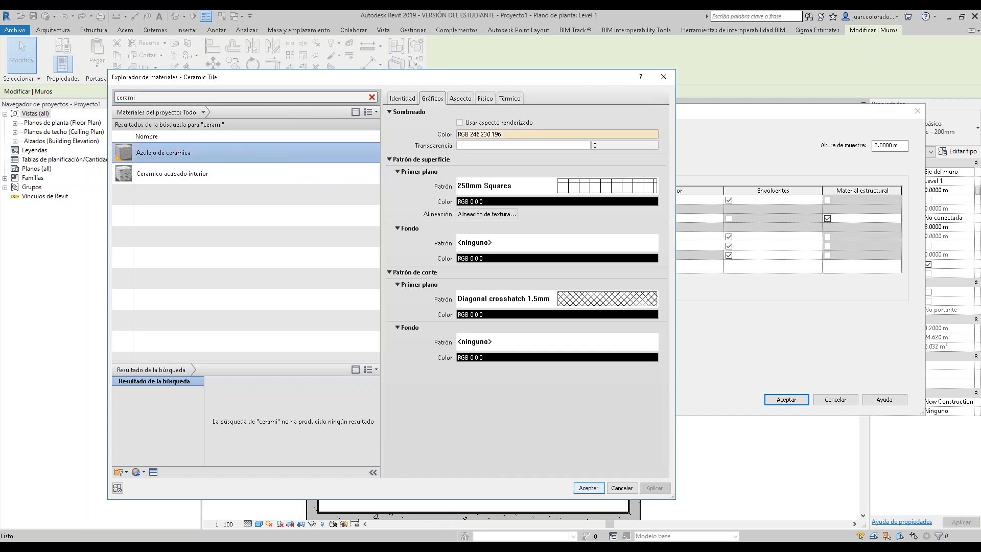
pyautogui.click(596, 491)
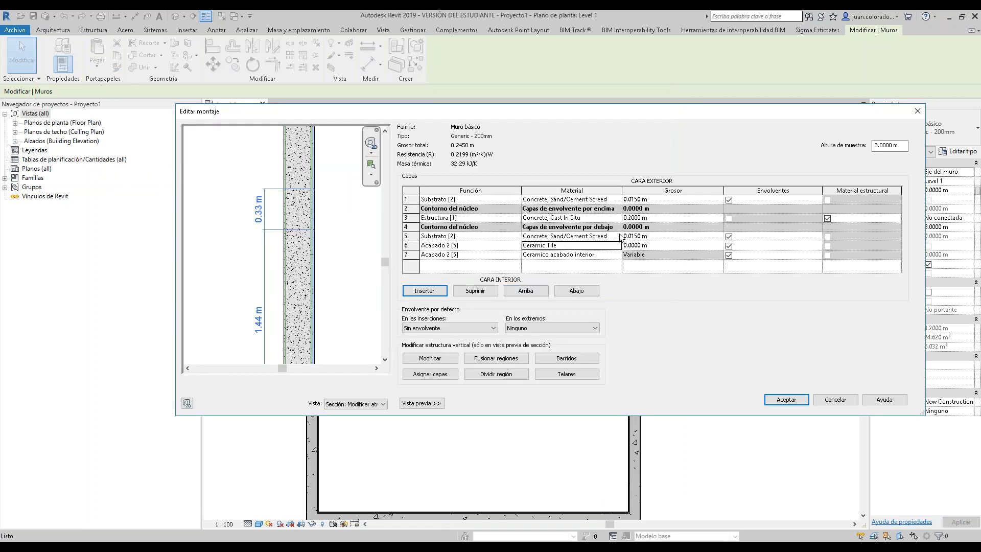
pyautogui.click(634, 245)
pyautogui.press('Return')
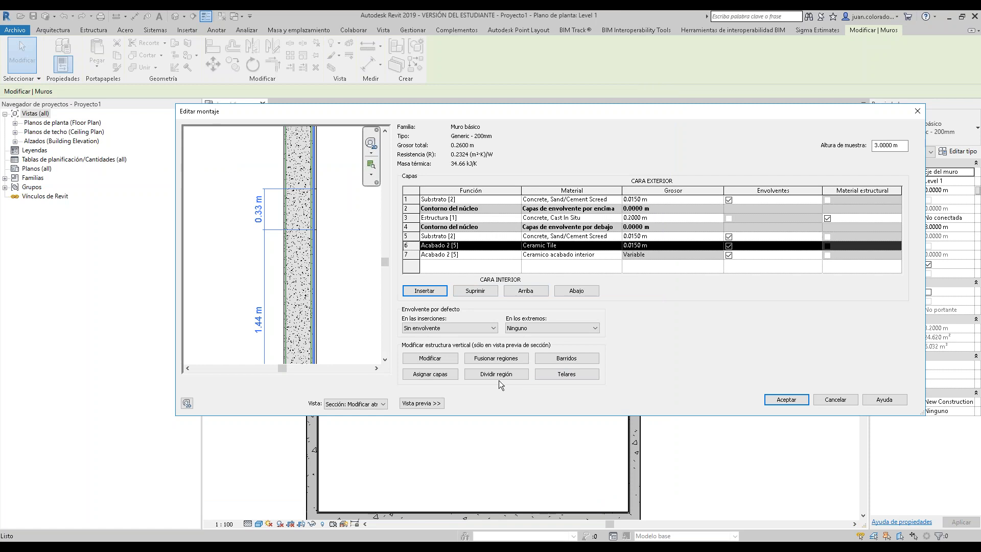
# - Assign the Ceramic Tile layer to the interior finish region between the two divisions
pyautogui.click(429, 373)
pyautogui.scroll(5, 316, 194)
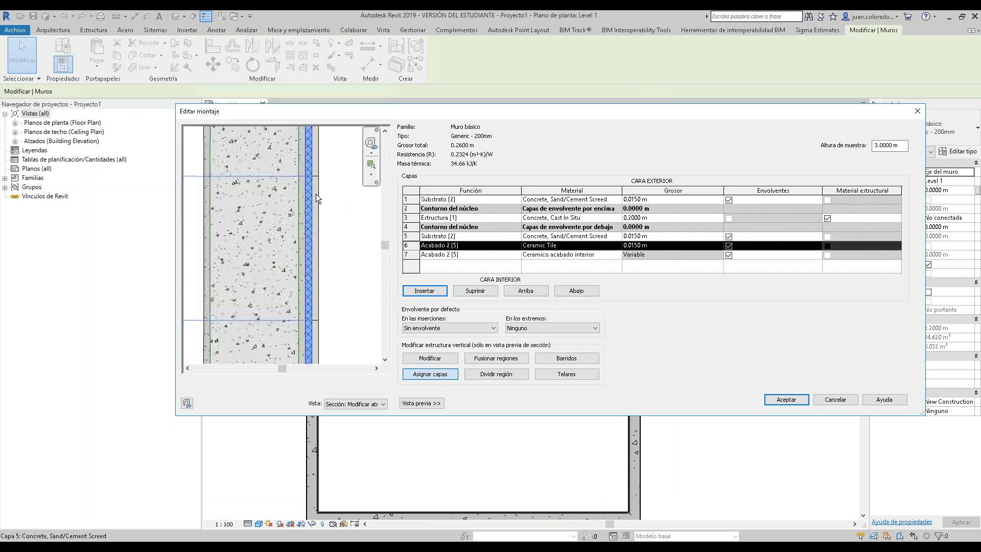
pyautogui.scroll(4, 316, 194)
pyautogui.click(321, 209)
pyautogui.scroll(-6, 321, 207)
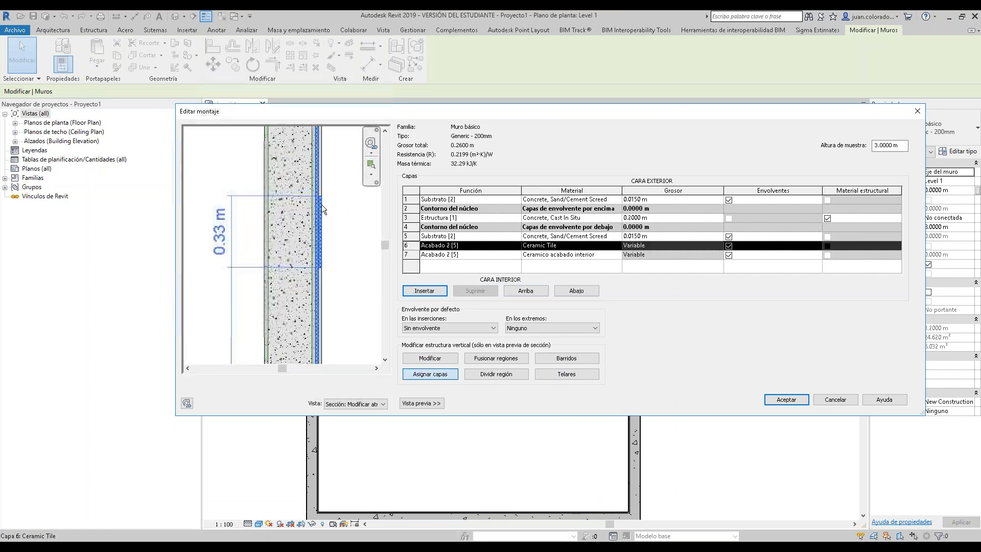
pyautogui.scroll(-3, 322, 207)
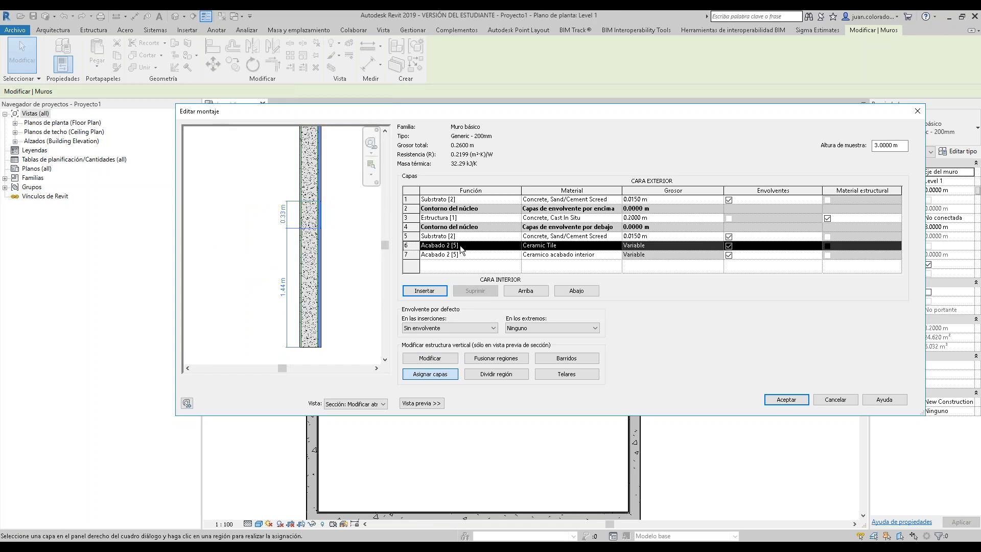
# - Accept the edited assembly, apply the Generic - 200mm type changes and return to the floor plan with nothing selected
pyautogui.click(785, 400)
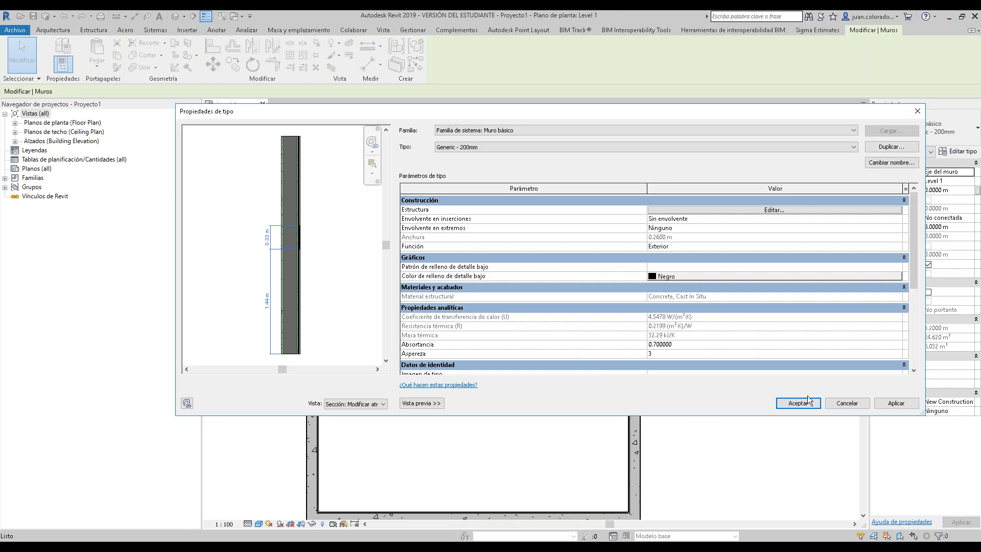
pyautogui.click(896, 403)
pyautogui.click(801, 405)
pyautogui.click(369, 205)
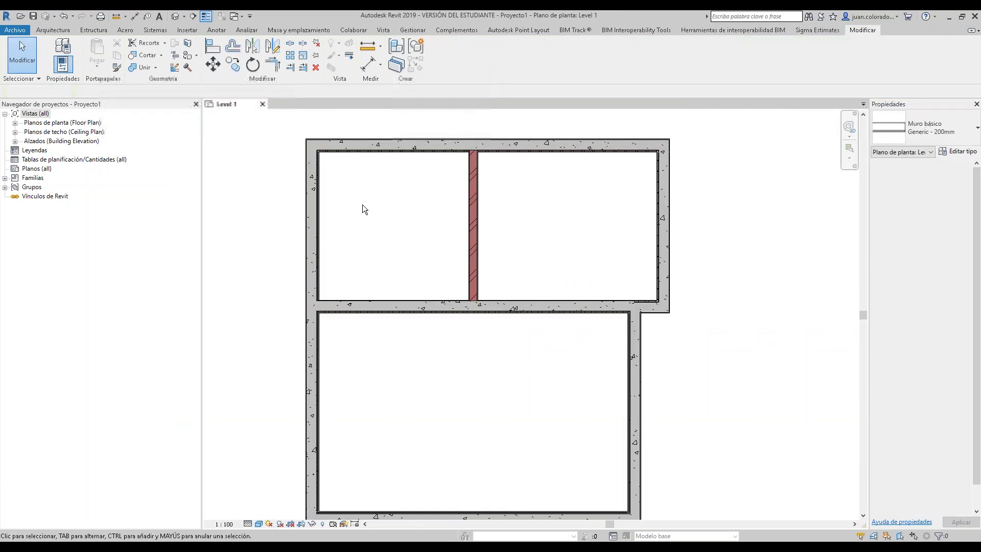
# - Draw a separate horizontal Generic - 200mm wall about 5.7 m long in the empty area to the left of the building
pyautogui.click(314, 205)
pyautogui.moveTo(372, 227); pyautogui.dragTo(614, 246, button='middle')
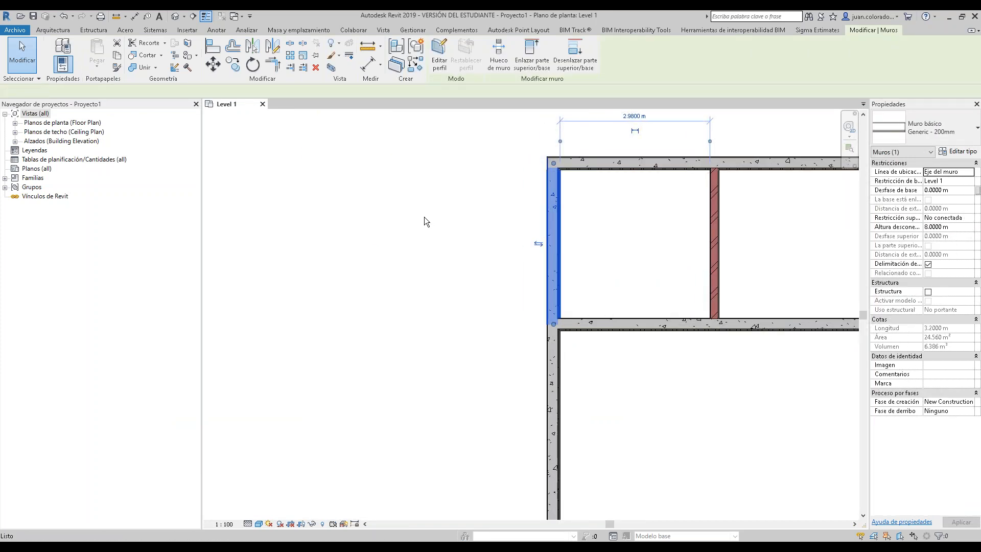
pyautogui.press('w')
pyautogui.press('a')
pyautogui.moveTo(363, 205); pyautogui.dragTo(552, 241, button='middle')
pyautogui.click(368, 191)
pyautogui.click(656, 191)
pyautogui.press('Escape')
pyautogui.press('Escape')
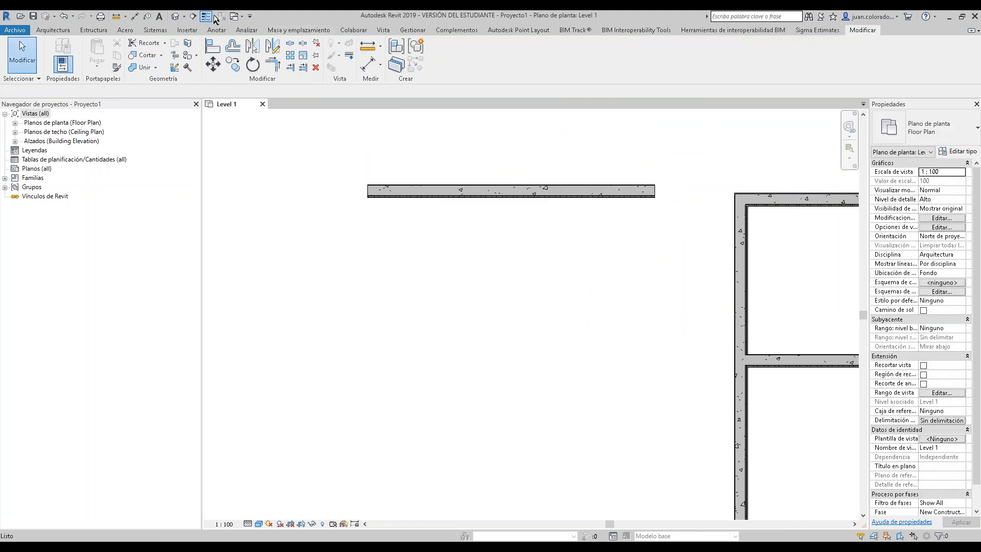
# - Open the default 3D view, show the model with shaded surfaces and examine the ceramic band on the freestanding wall
pyautogui.click(180, 18)
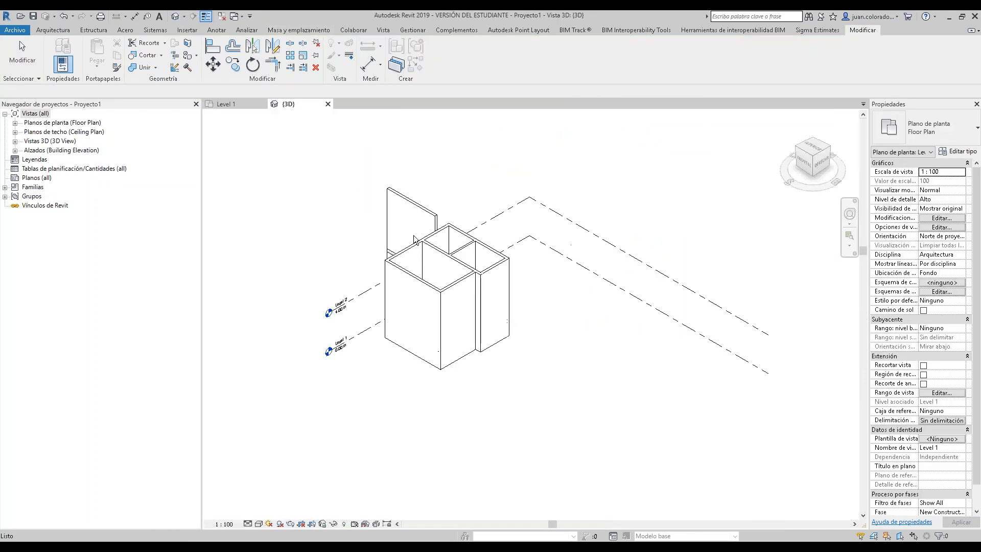
pyautogui.keyDown('shift'); pyautogui.moveTo(381, 285); pyautogui.dragTo(499, 285, button='middle'); pyautogui.keyUp('shift')
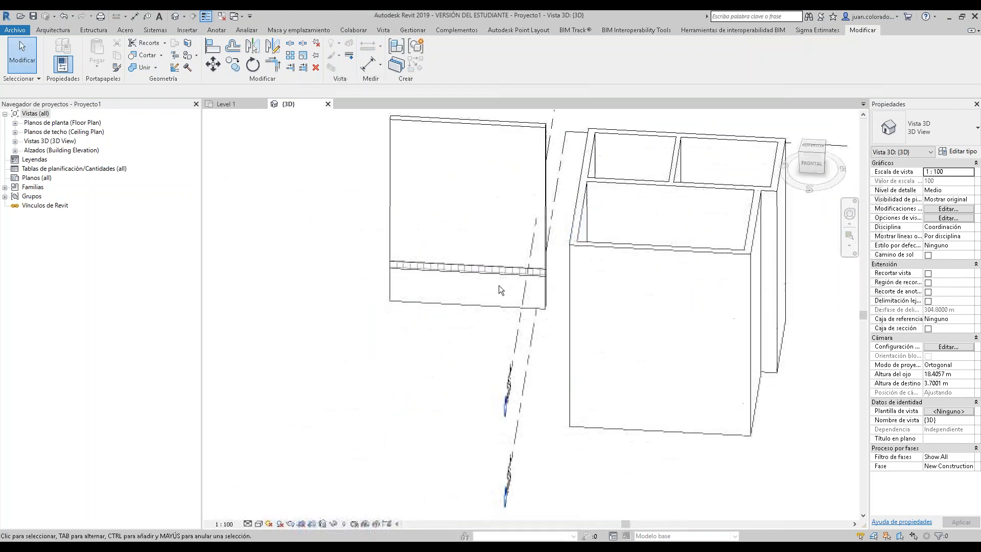
pyautogui.click(259, 524)
pyautogui.click(286, 495)
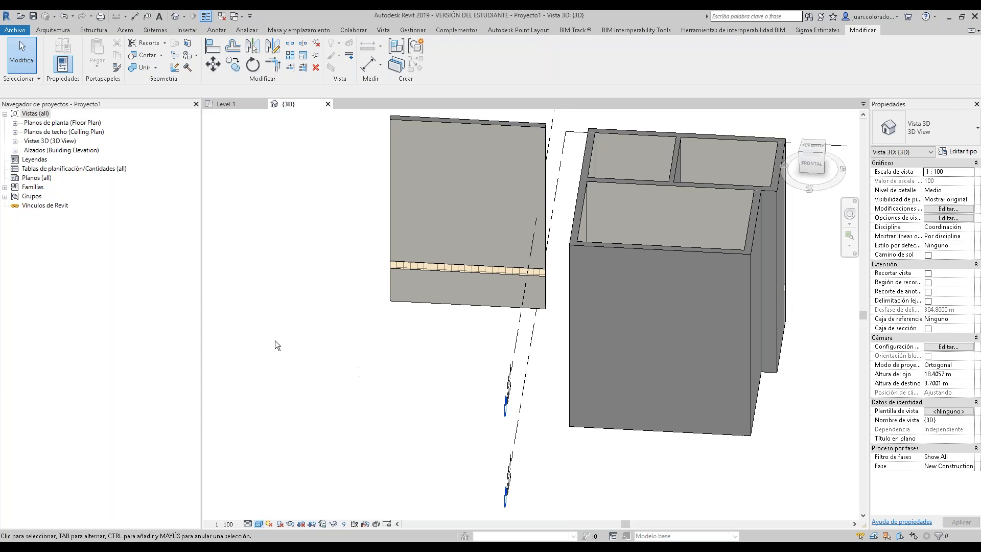
pyautogui.keyDown('shift'); pyautogui.moveTo(379, 344); pyautogui.dragTo(460, 265, button='middle'); pyautogui.keyUp('shift')
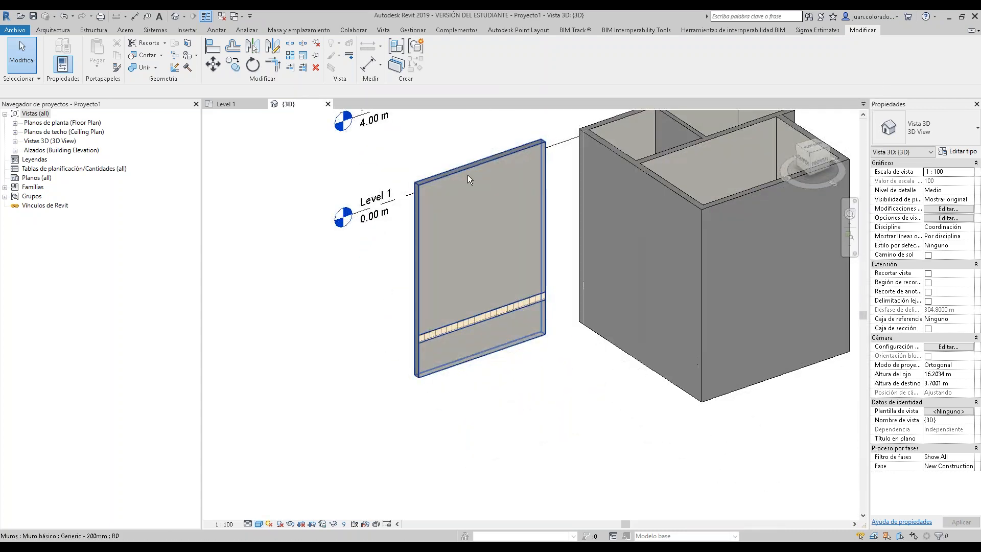
# - Set the top constraint of all the walls in the model to Level 2
pyautogui.click(467, 175)
pyautogui.scroll(-3, 525, 303)
pyautogui.moveTo(563, 274); pyautogui.dragTo(464, 367, button='middle')
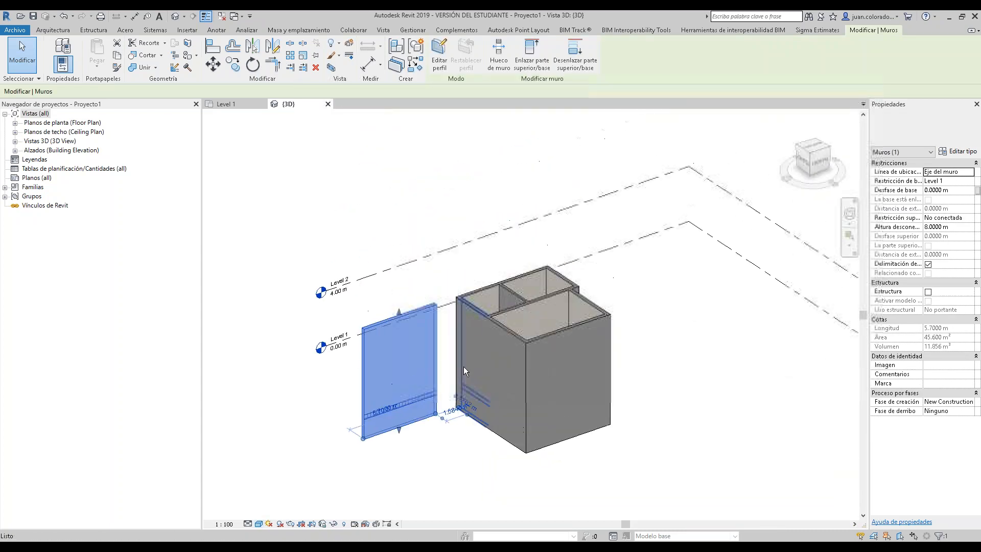
pyautogui.click(450, 364)
pyautogui.moveTo(307, 174); pyautogui.dragTo(786, 452)
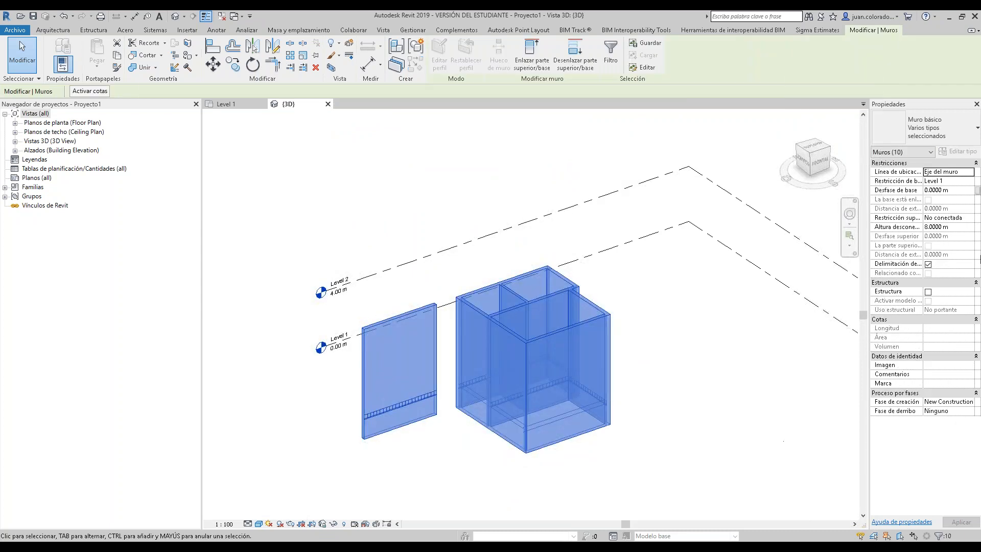
pyautogui.click(966, 219)
pyautogui.click(970, 218)
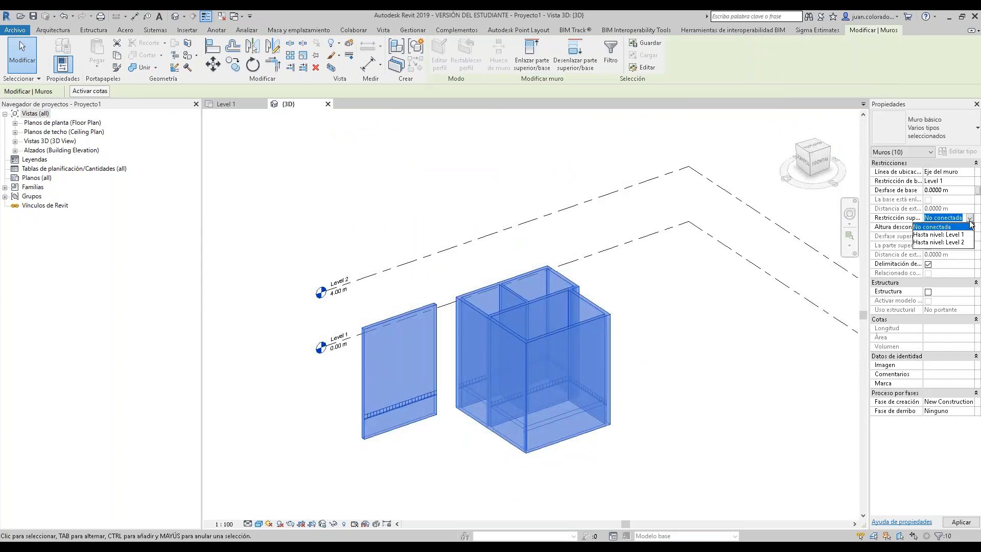
pyautogui.click(951, 242)
pyautogui.click(440, 468)
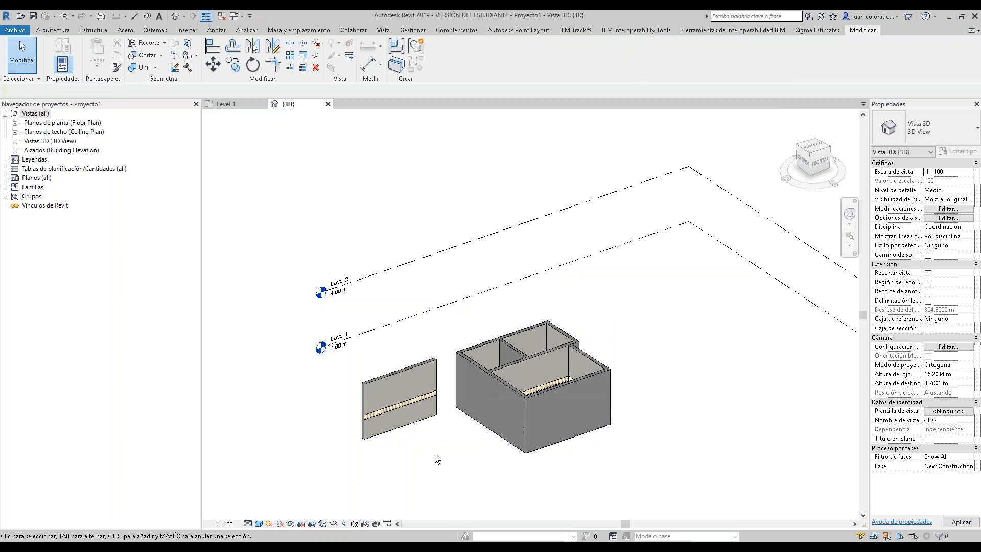
# - Open the layer structure of the freestanding wall's Generic - 200mm type after inspecting its ceramic band in 3D and in section
pyautogui.scroll(2, 424, 440)
pyautogui.moveTo(425, 441); pyautogui.dragTo(546, 323, button='middle')
pyautogui.scroll(4, 533, 305)
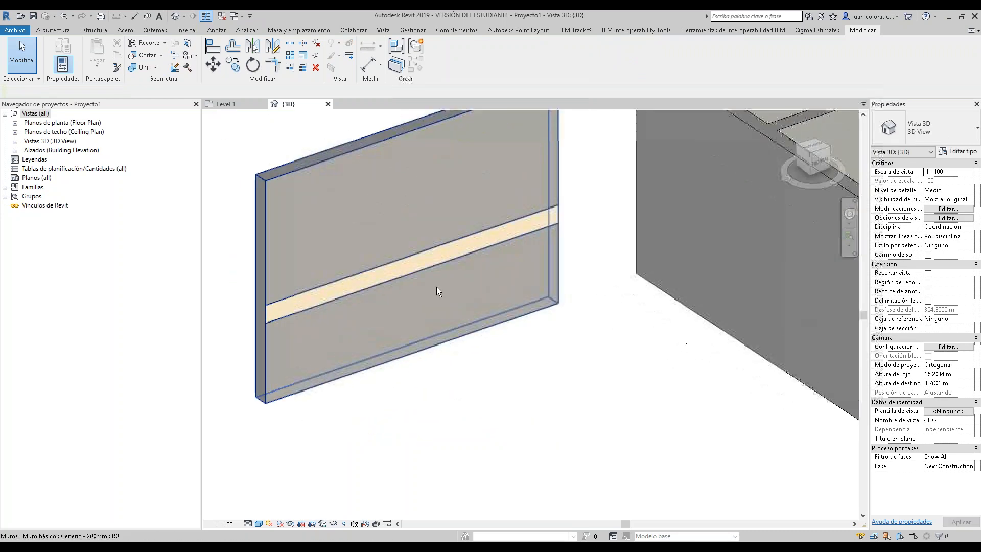
pyautogui.keyDown('shift'); pyautogui.moveTo(633, 318); pyautogui.dragTo(636, 289, button='middle'); pyautogui.keyUp('shift')
pyautogui.keyDown('shift'); pyautogui.moveTo(485, 296); pyautogui.dragTo(565, 276, button='middle'); pyautogui.keyUp('shift')
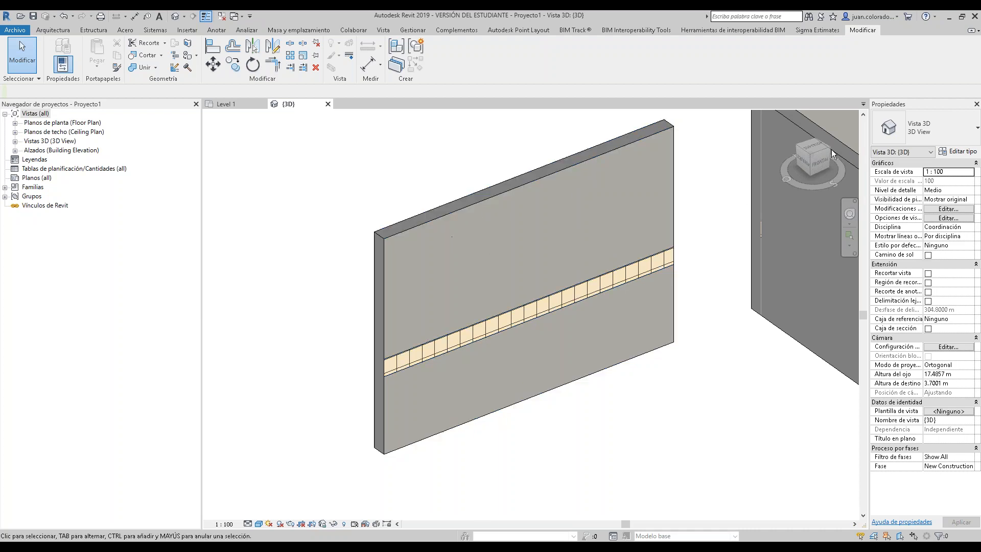
pyautogui.click(795, 227)
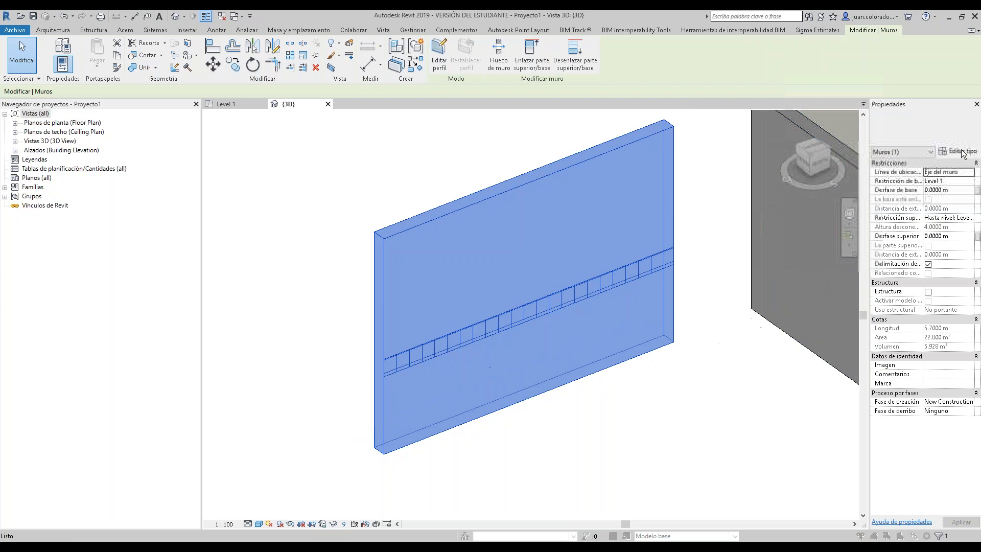
pyautogui.click(960, 151)
pyautogui.scroll(5, 296, 238)
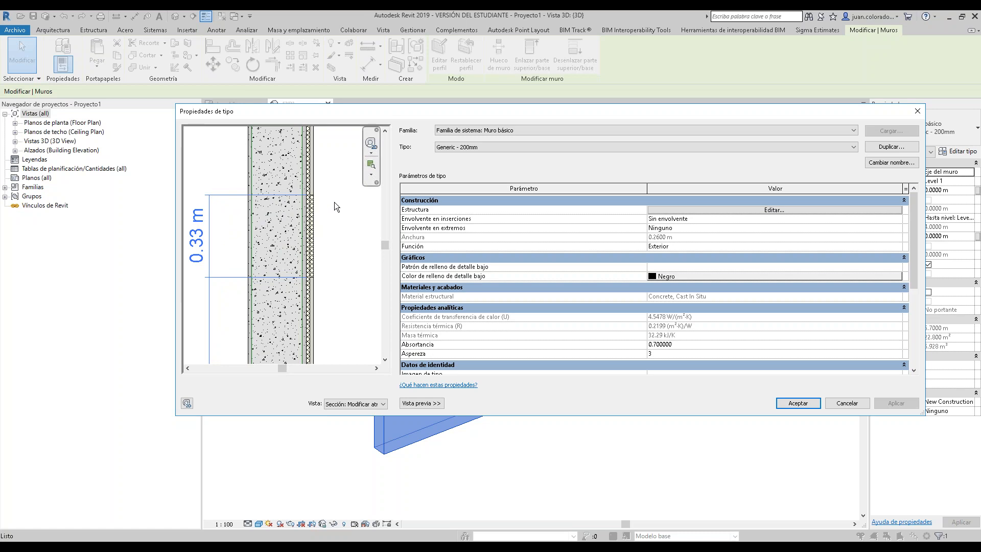
pyautogui.scroll(-2, 334, 204)
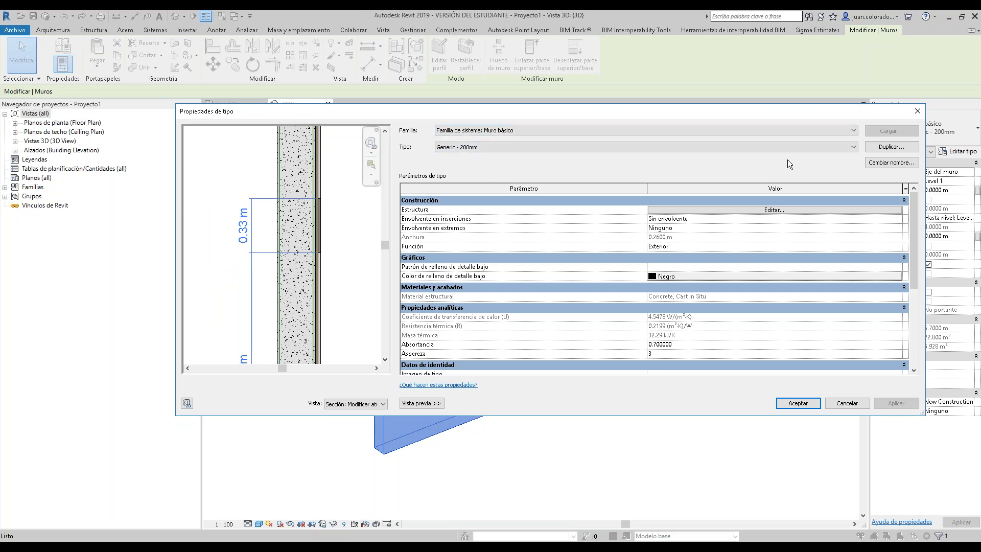
pyautogui.click(816, 210)
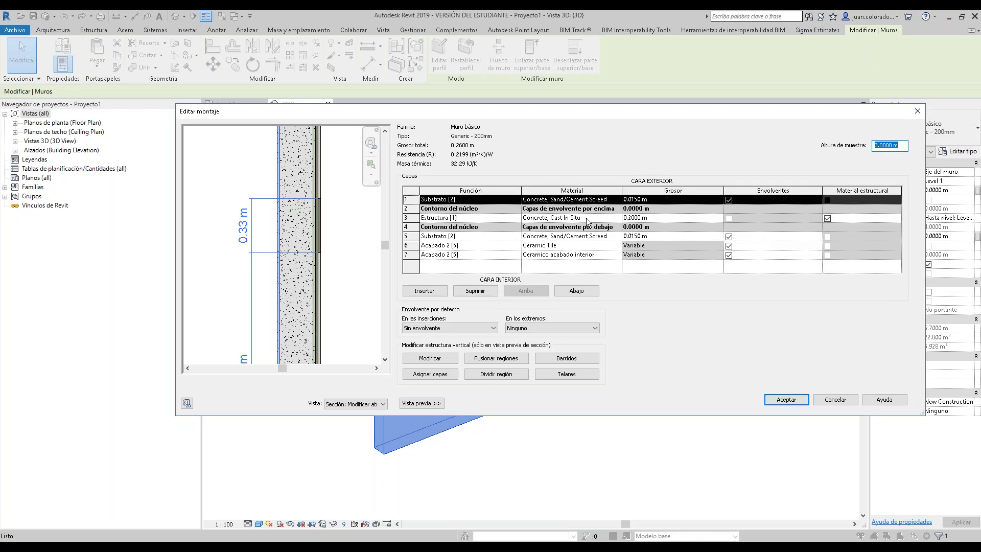
# - Examine the Ceramic Tile layer in row 6, checking its function options and its extent in the section preview
pyautogui.click(445, 247)
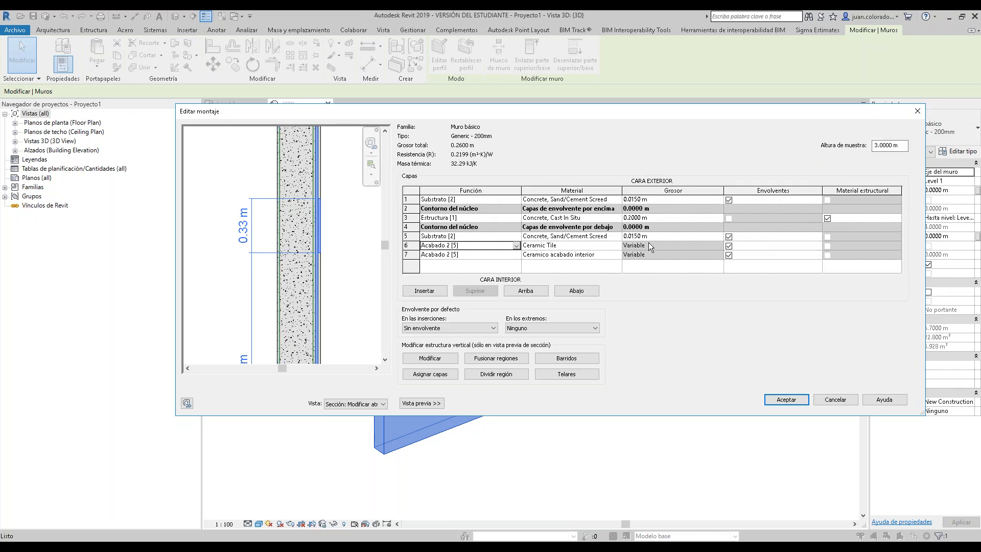
pyautogui.click(516, 246)
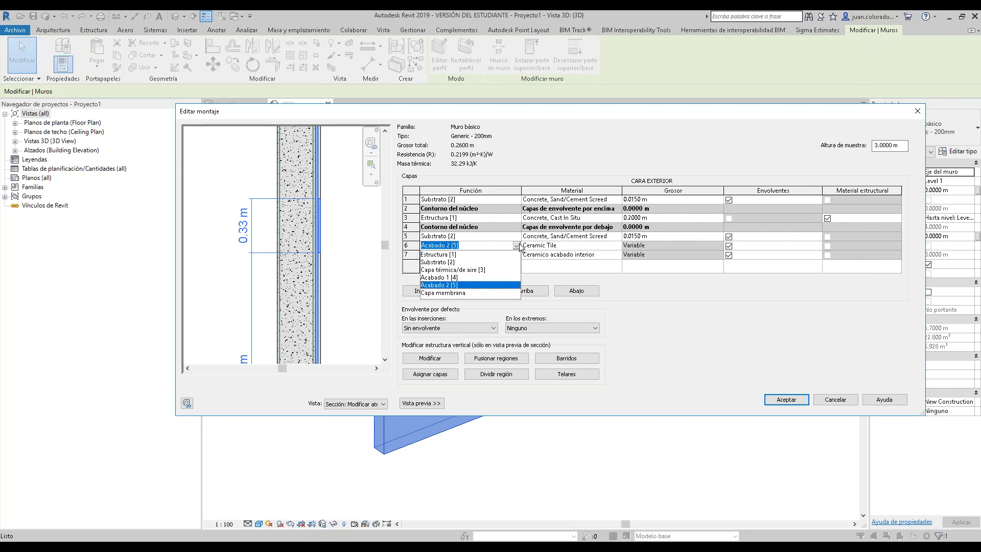
pyautogui.click(520, 248)
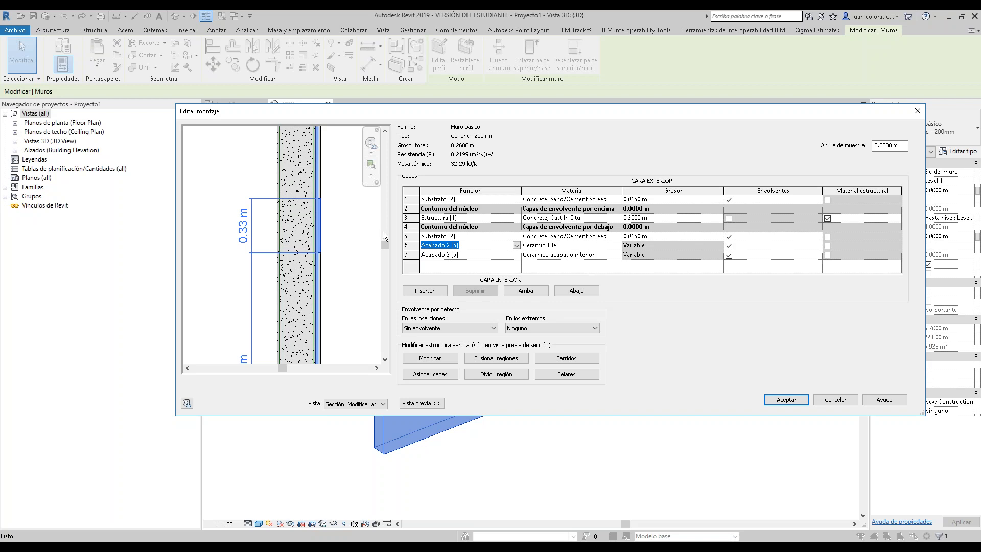
pyautogui.scroll(3, 353, 221)
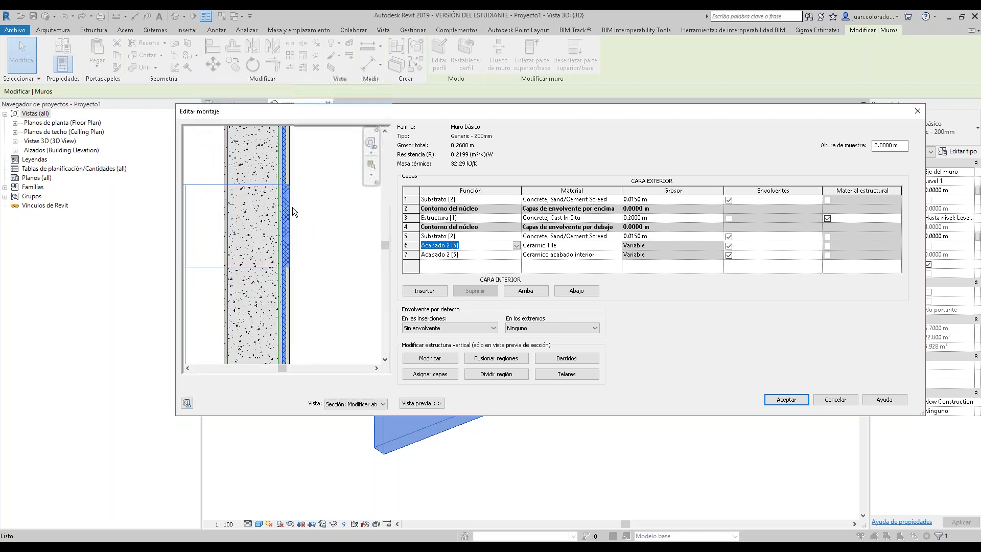
pyautogui.scroll(-2, 289, 197)
pyautogui.scroll(1, 338, 253)
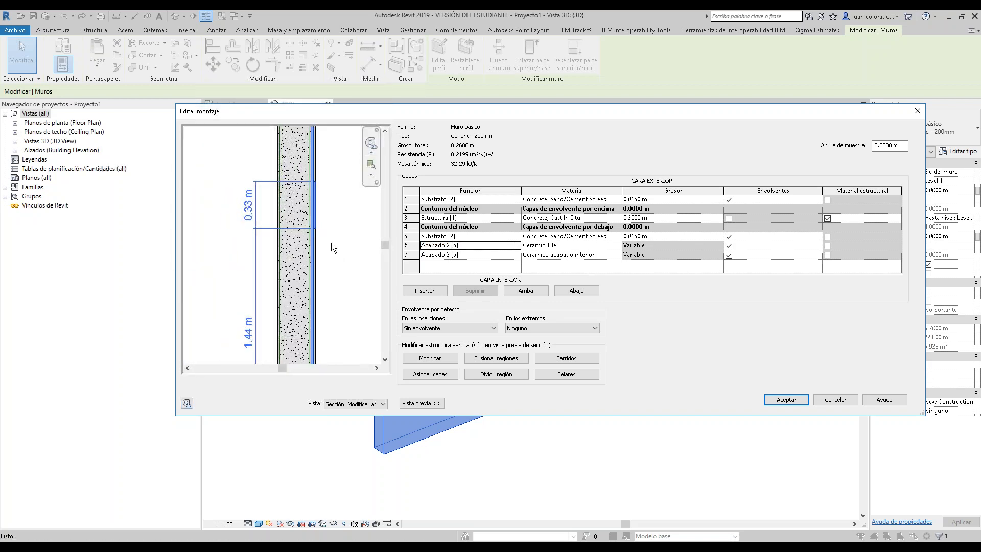
pyautogui.scroll(2, 332, 235)
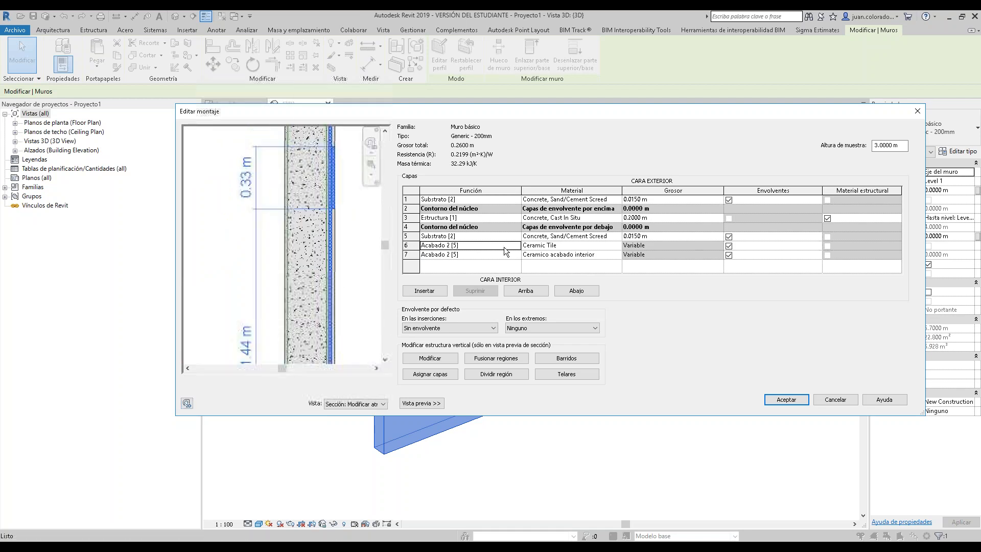
pyautogui.click(529, 247)
pyautogui.click(415, 246)
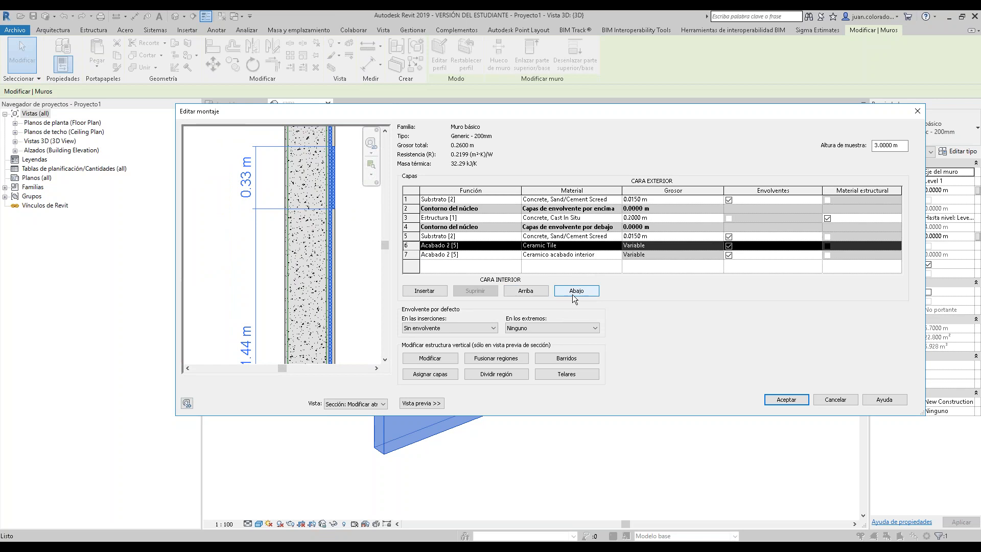
pyautogui.click(476, 245)
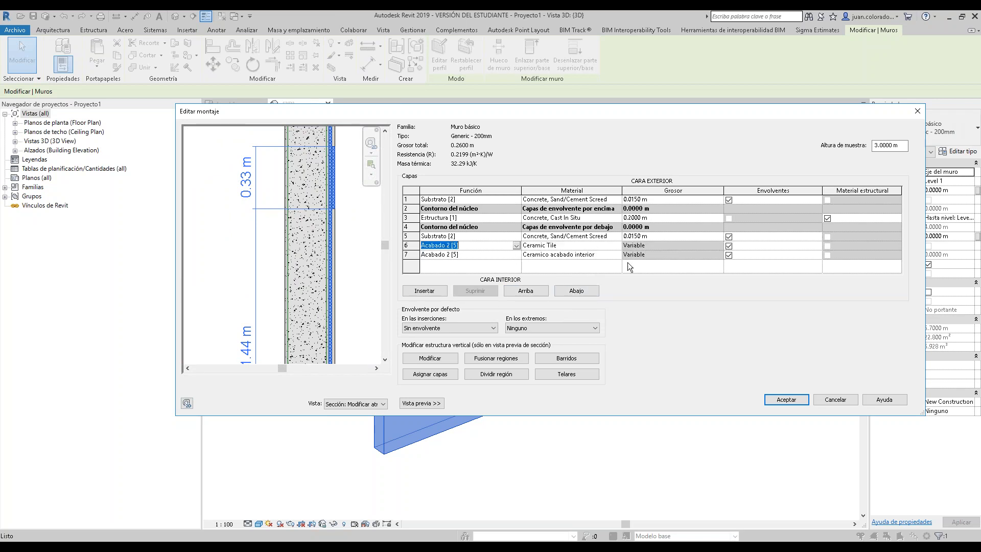
# - Turn off wrapping for the Ceramic Tile layer in row 6 and discard the assembly changes
pyautogui.click(729, 245)
pyautogui.click(615, 246)
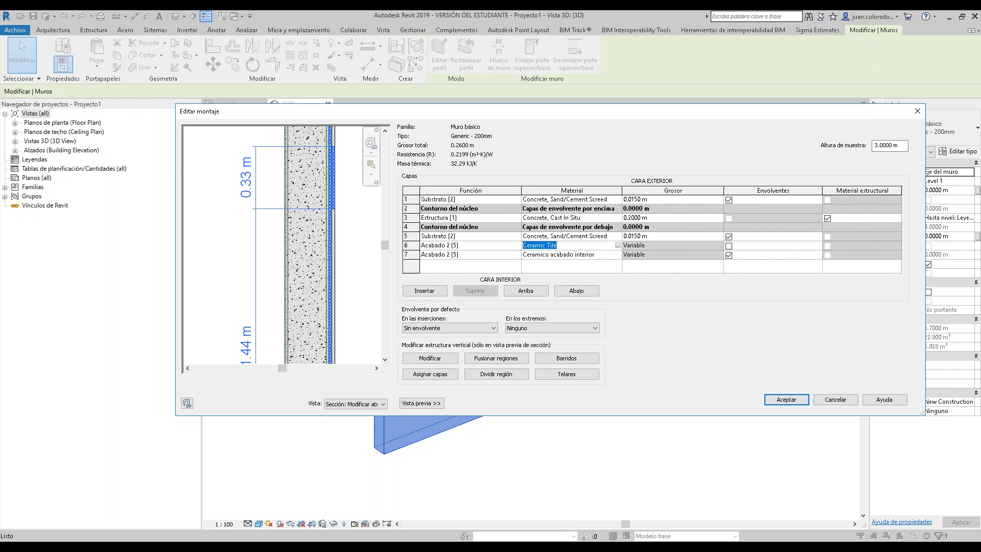
pyautogui.click(637, 243)
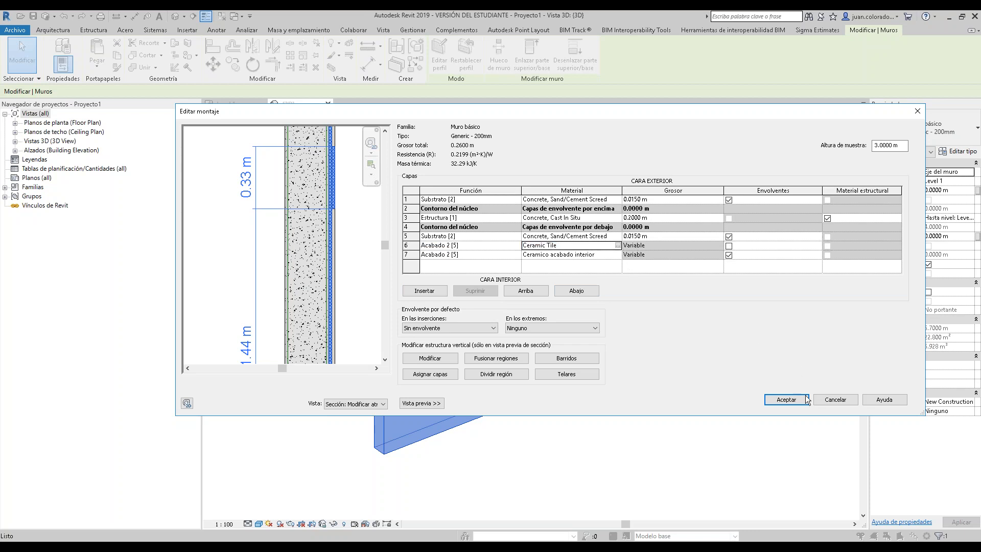
pyautogui.click(829, 400)
# - Try to set the interior finish's 0.0150 m thickness dimension to 0 in the assembly's section preview, and leave the type dialogs without saving
pyautogui.scroll(5, 300, 248)
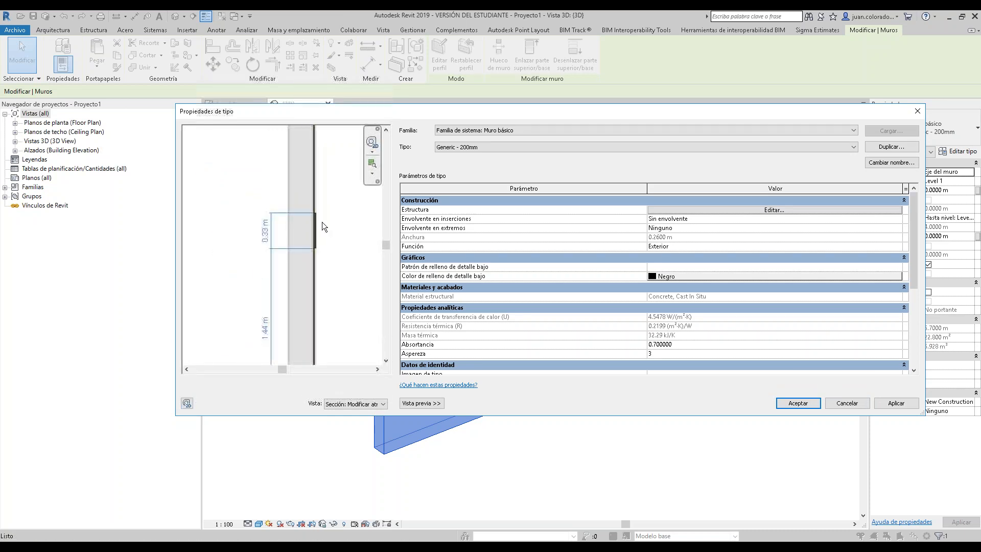
pyautogui.scroll(-1, 322, 222)
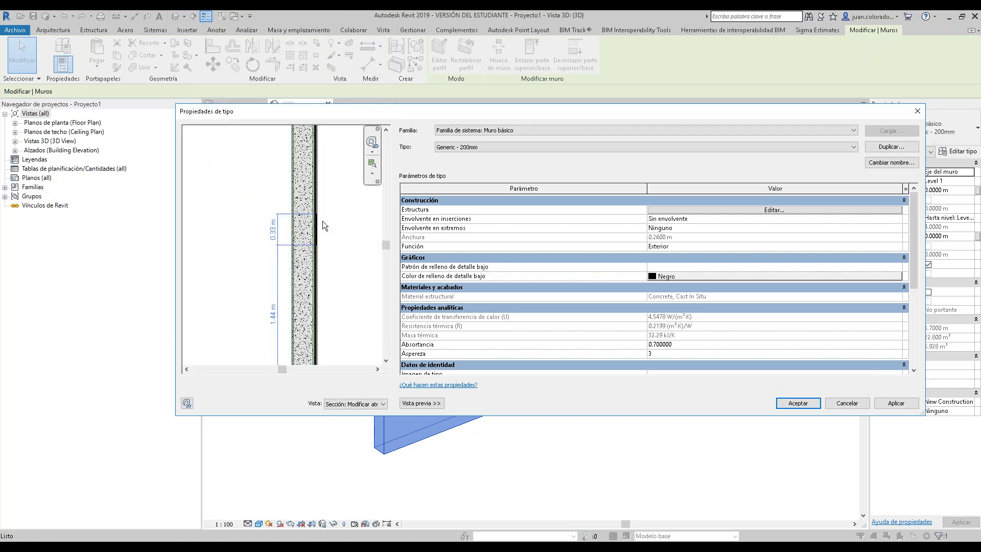
pyautogui.scroll(3, 320, 217)
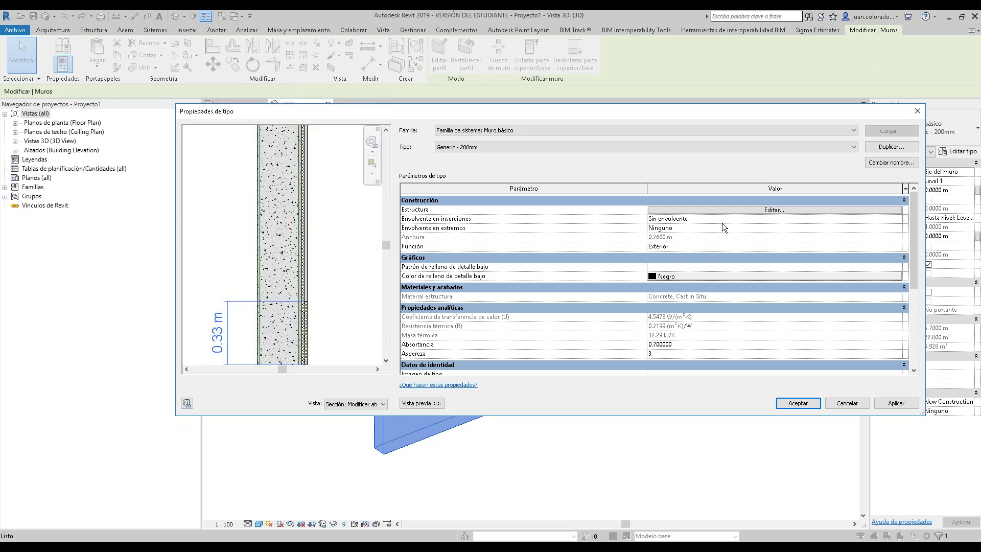
pyautogui.click(727, 210)
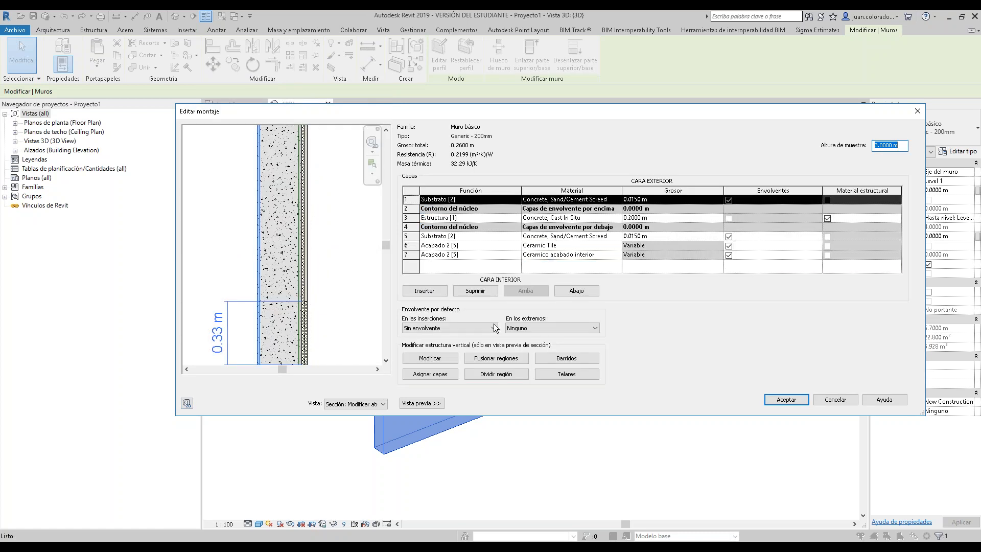
pyautogui.click(443, 362)
pyautogui.scroll(-4, 309, 264)
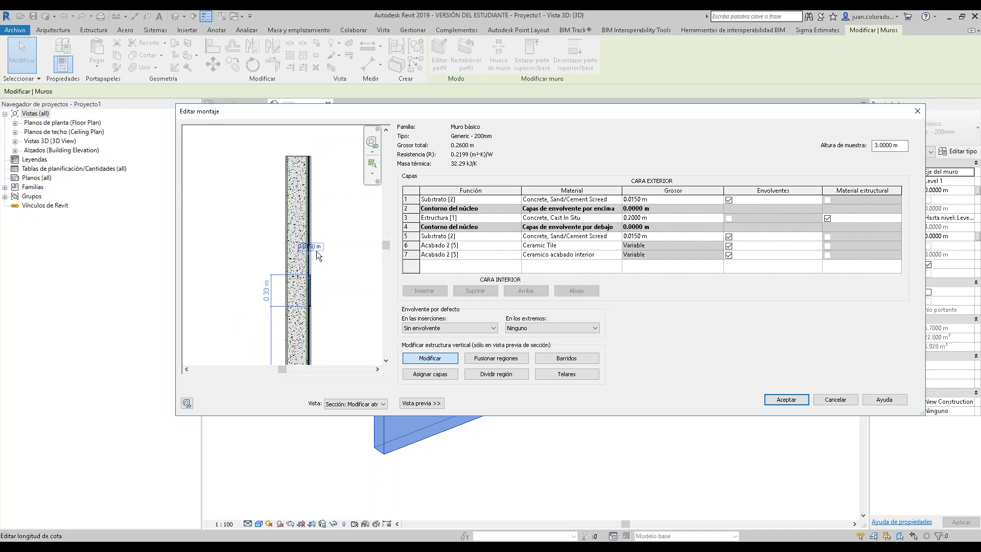
pyautogui.scroll(2, 320, 252)
pyautogui.click(306, 248)
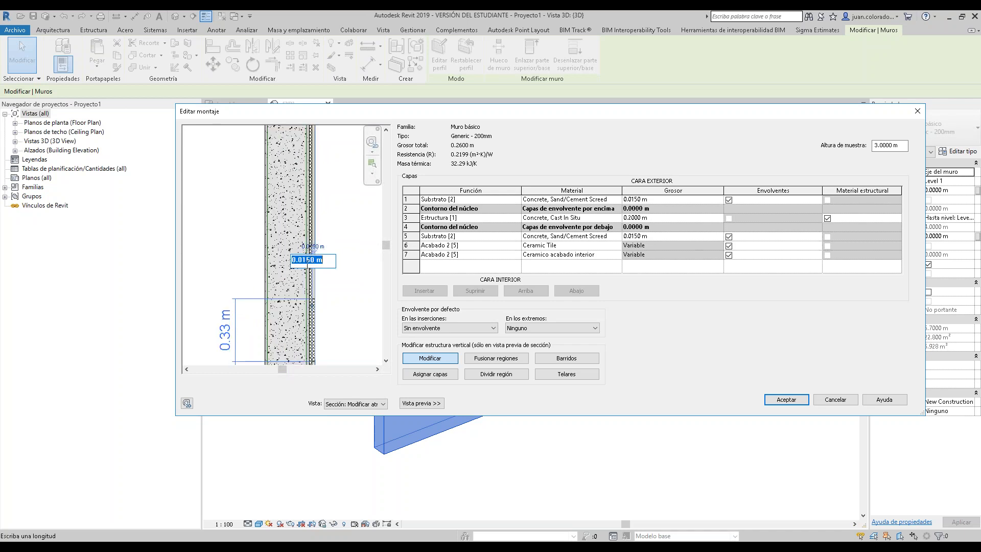
pyautogui.write('0')
pyautogui.press('Return')
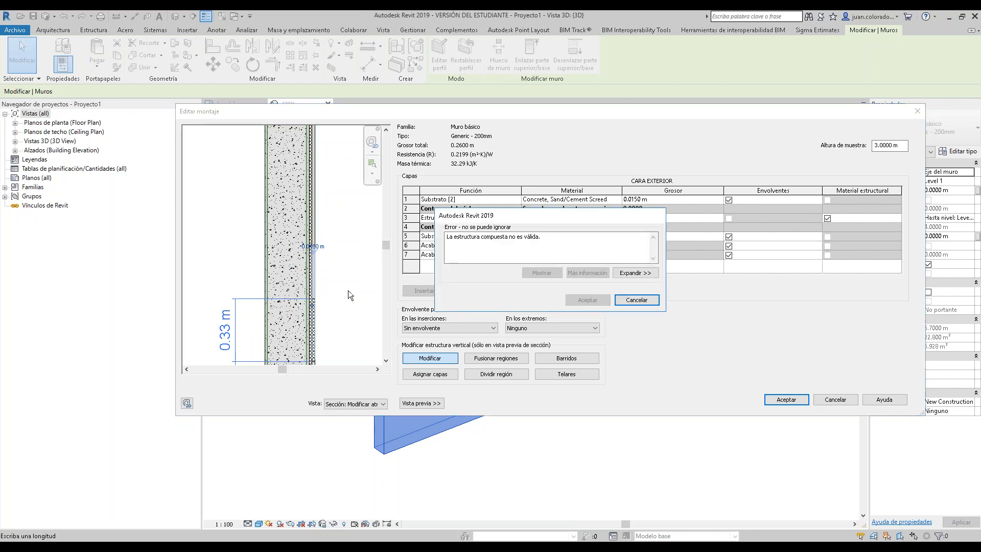
pyautogui.click(629, 301)
pyautogui.click(310, 253)
pyautogui.press('Escape')
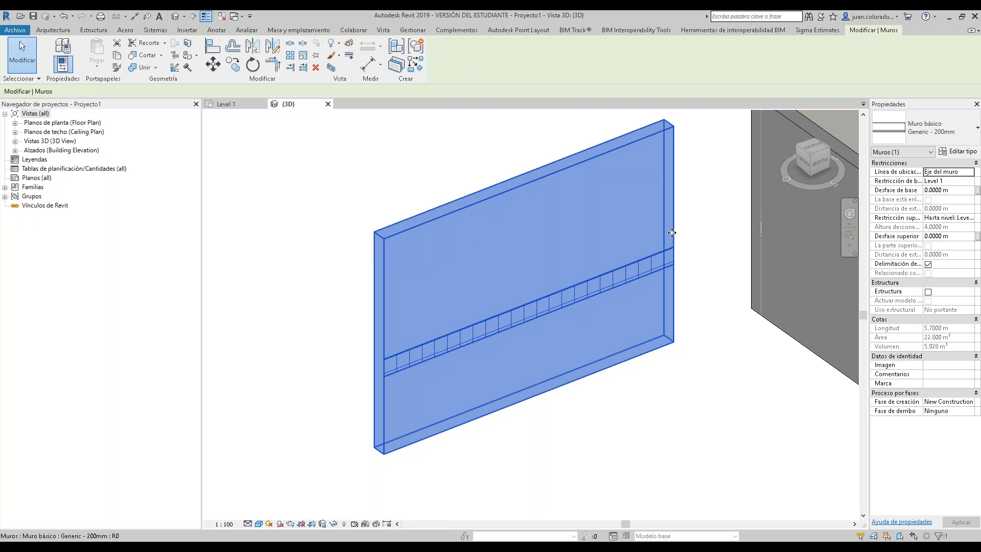
# - Reopen the freestanding wall's assembly and look up the Ceramic Tile layer's material in the material browser without changing it
pyautogui.moveTo(484, 289); pyautogui.dragTo(571, 241, button='middle')
pyautogui.press('Escape')
pyautogui.click(720, 207)
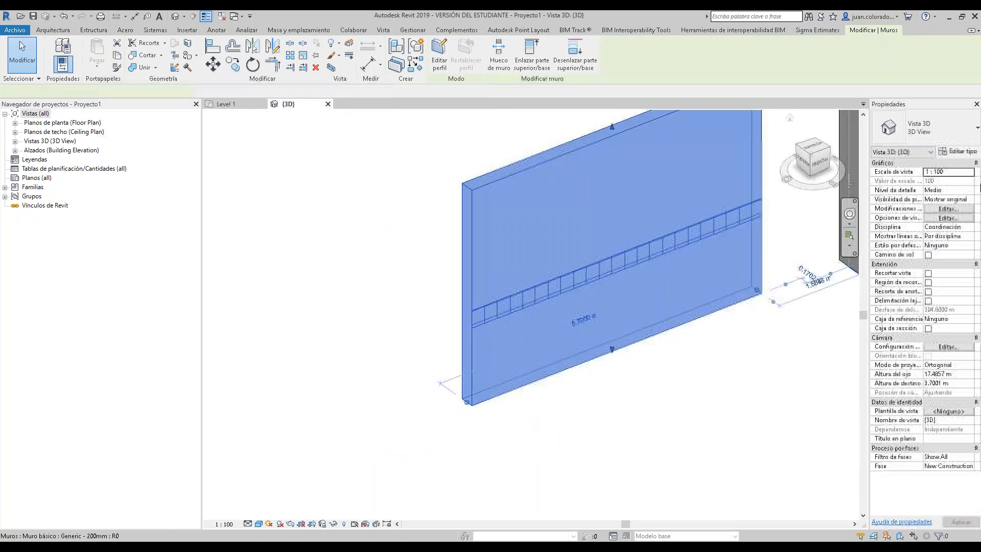
pyautogui.click(957, 151)
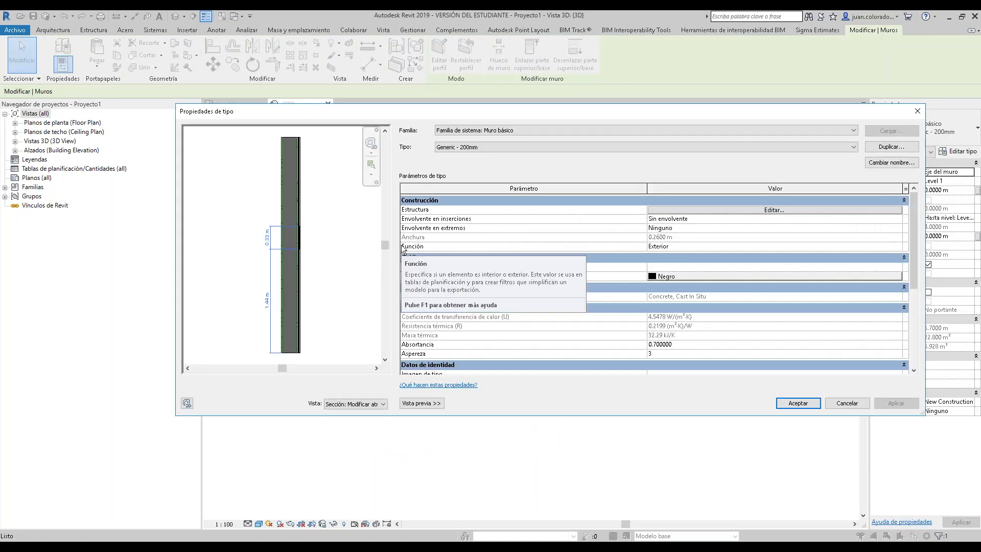
pyautogui.click(770, 209)
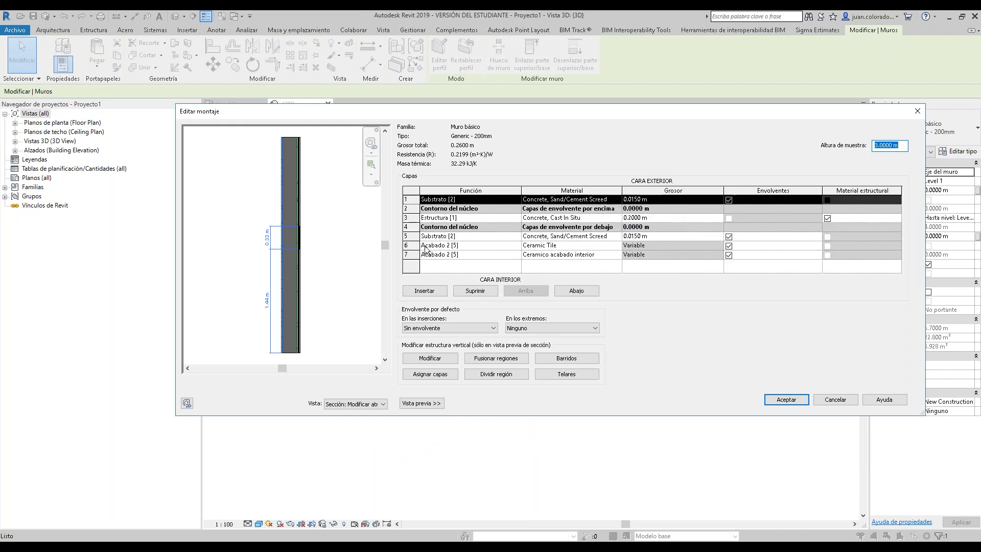
pyautogui.click(448, 246)
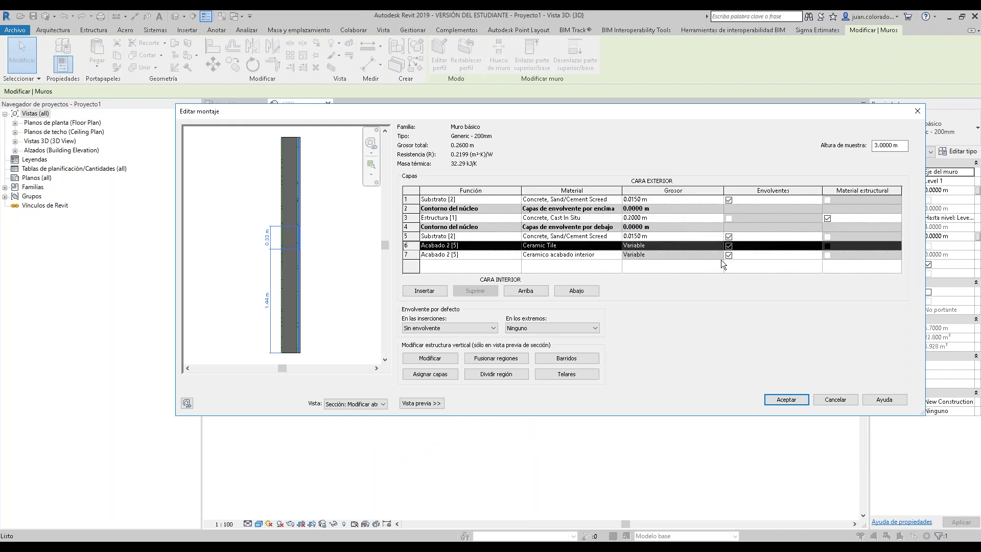
pyautogui.click(615, 246)
pyautogui.click(619, 246)
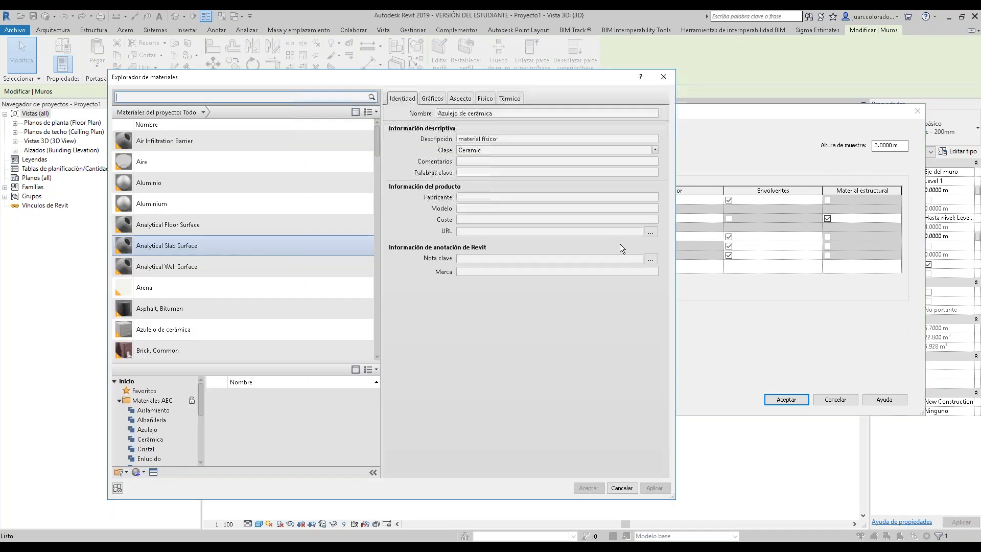
pyautogui.click(664, 77)
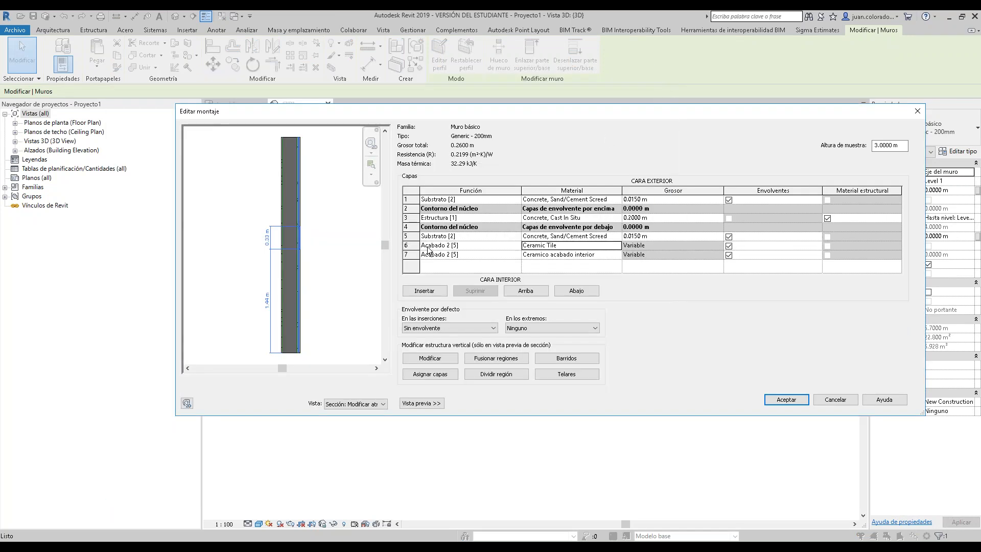
# - Compare the regions covered by the interior Substrato, Ceramic Tile and Ceramico acabado interior layers in the enlarged section preview
pyautogui.click(412, 237)
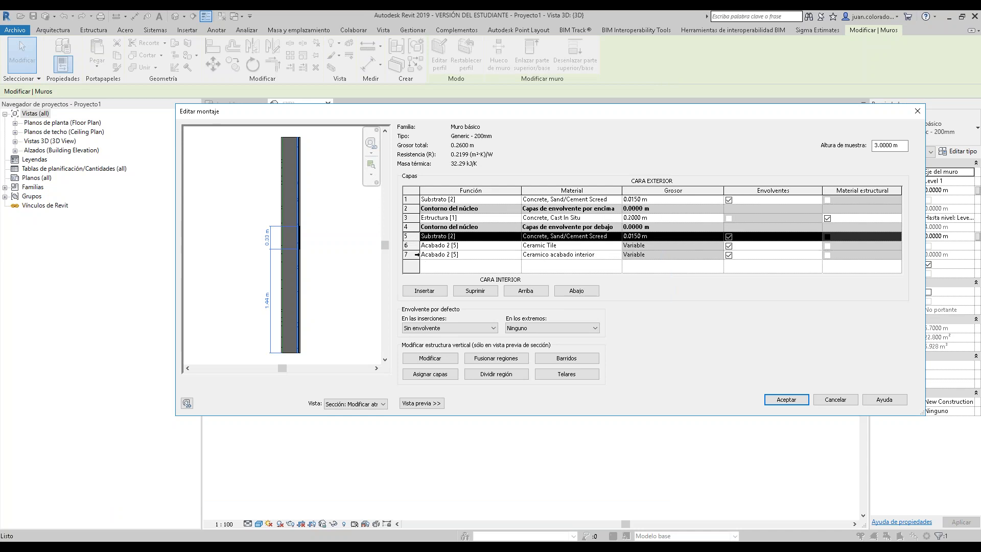
pyautogui.click(414, 256)
pyautogui.scroll(5, 329, 248)
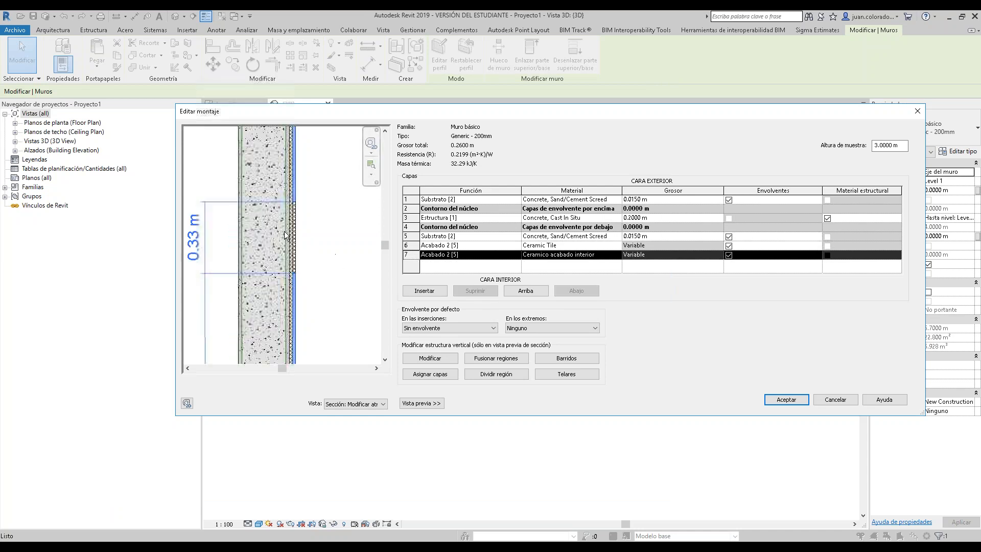
pyautogui.moveTo(385, 245)
pyautogui.mouseDown()
pyautogui.moveTo(412, 117)
pyautogui.moveTo(385, 183)
pyautogui.moveTo(381, 244)
pyautogui.moveTo(383, 235)
pyautogui.mouseUp()
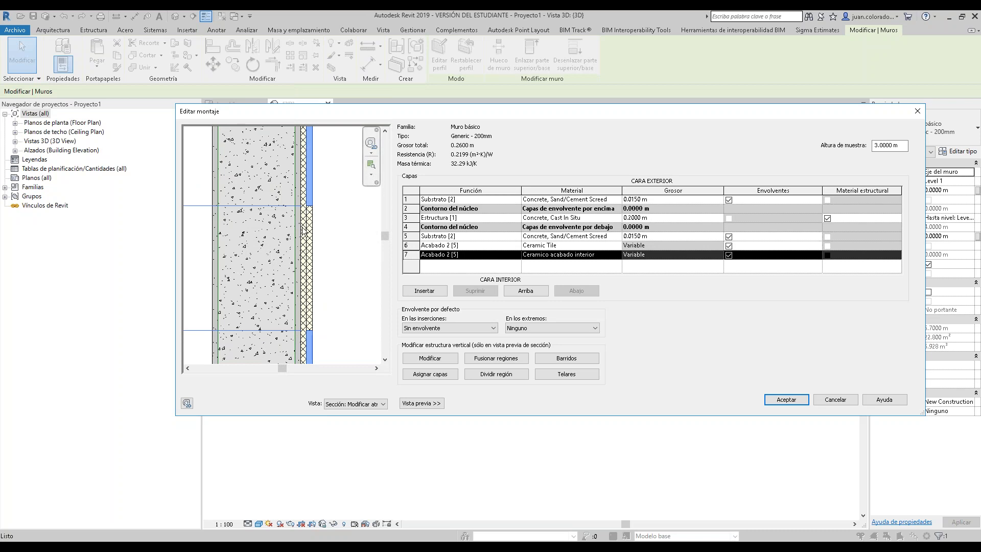
pyautogui.click(471, 245)
pyautogui.click(667, 245)
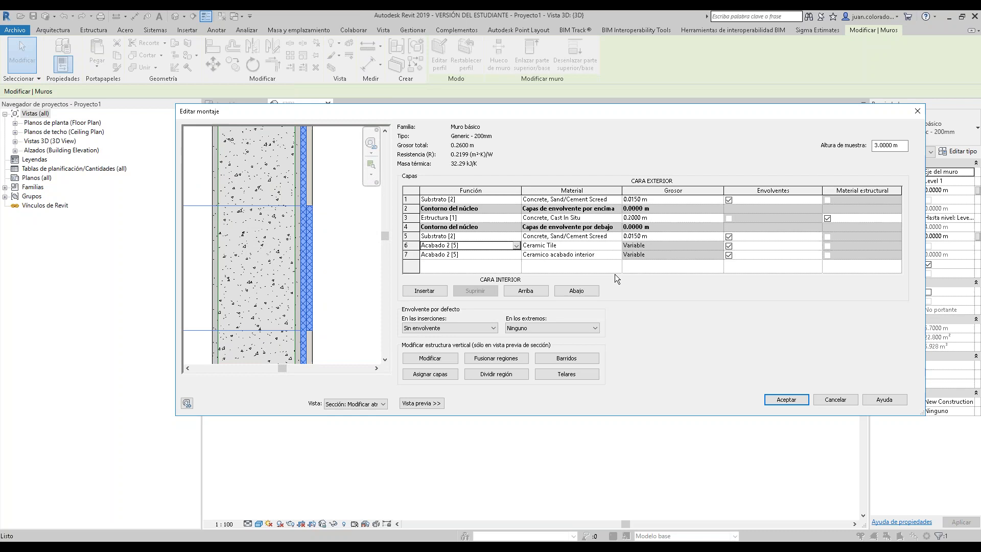
pyautogui.click(428, 255)
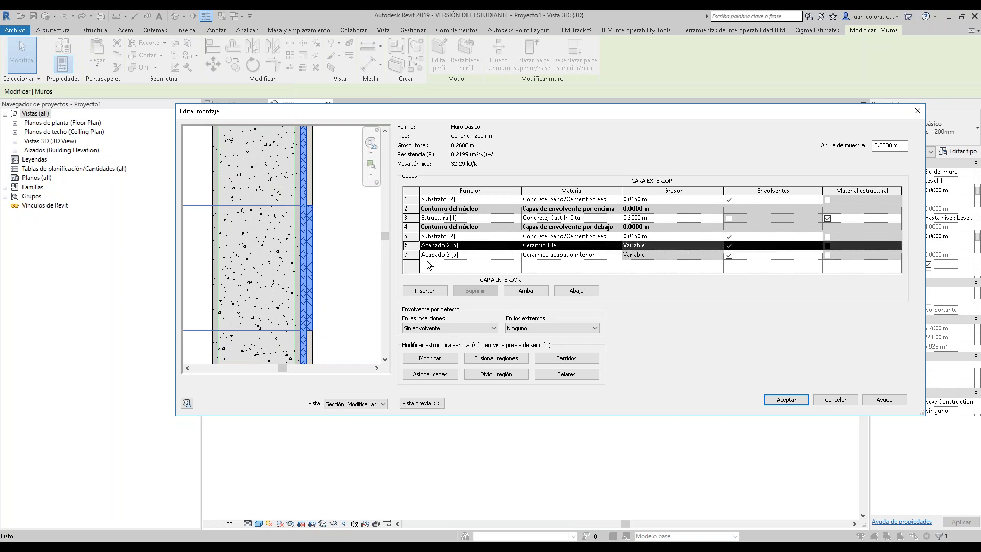
# - Try removing the interior Substrato layer and assigning Ceramico acabado interior to the upper finish region, leaving the dialogs without saving
pyautogui.click(440, 237)
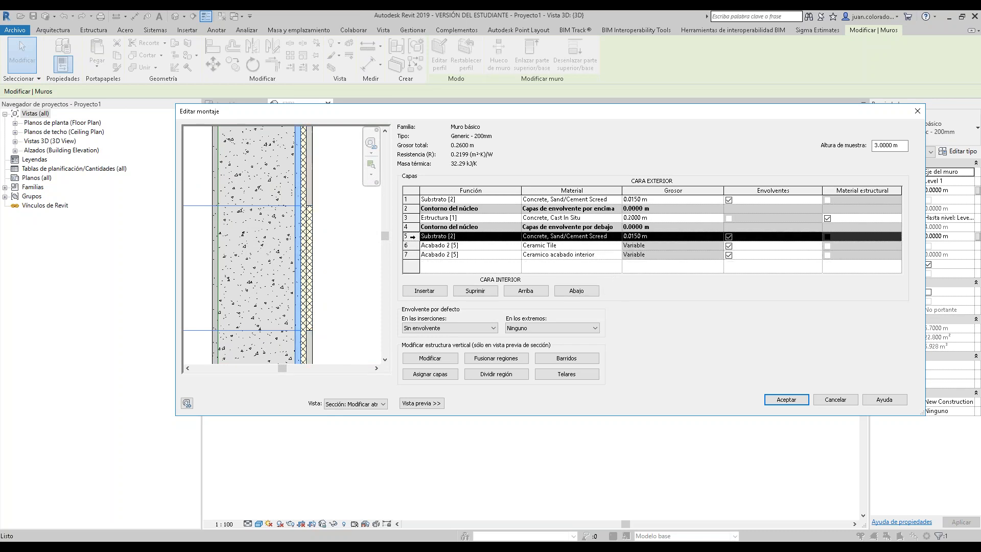
pyautogui.click(475, 291)
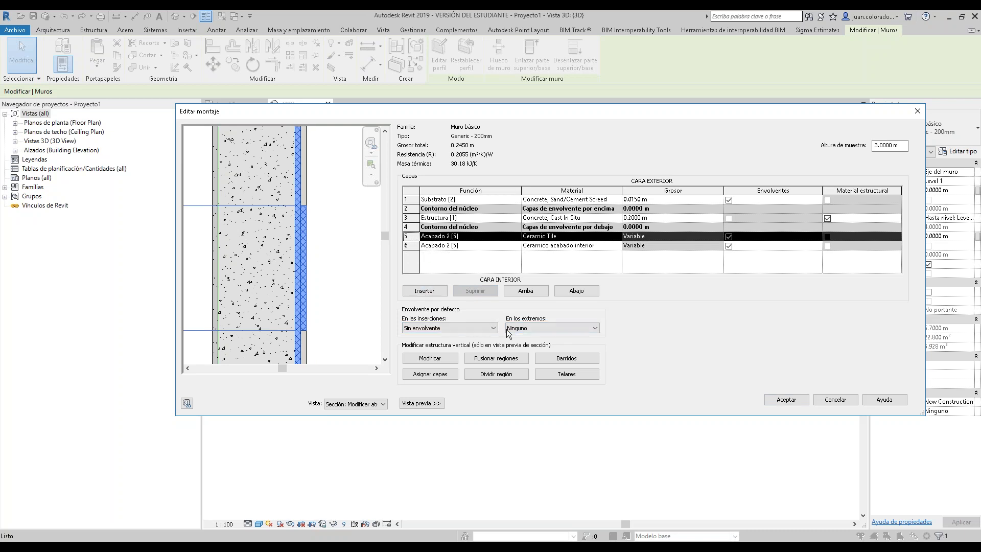
pyautogui.click(447, 363)
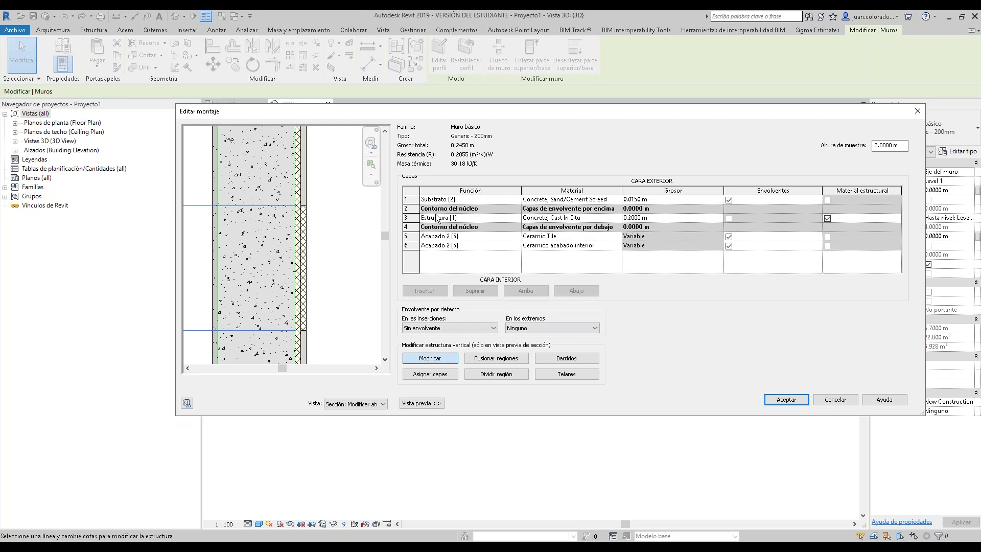
pyautogui.click(438, 246)
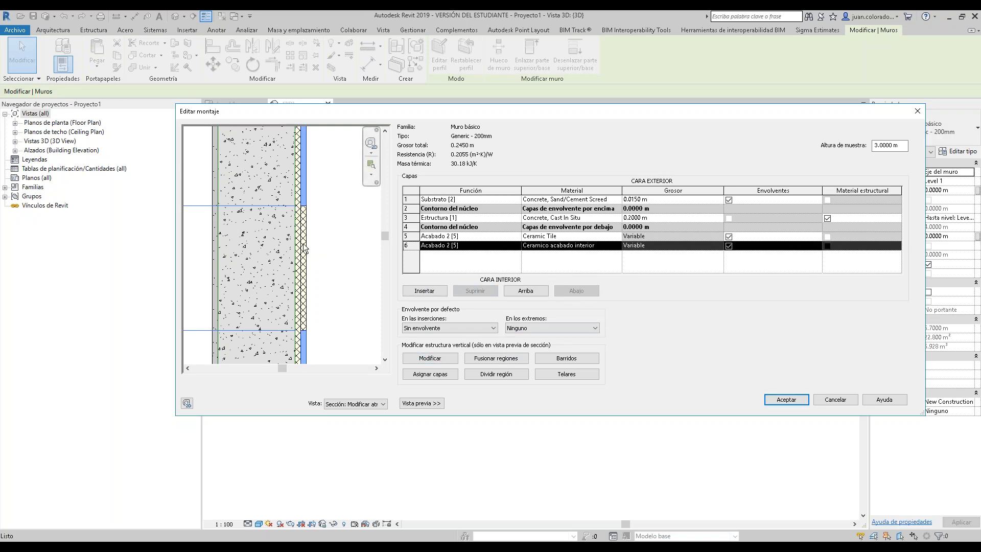
pyautogui.click(438, 374)
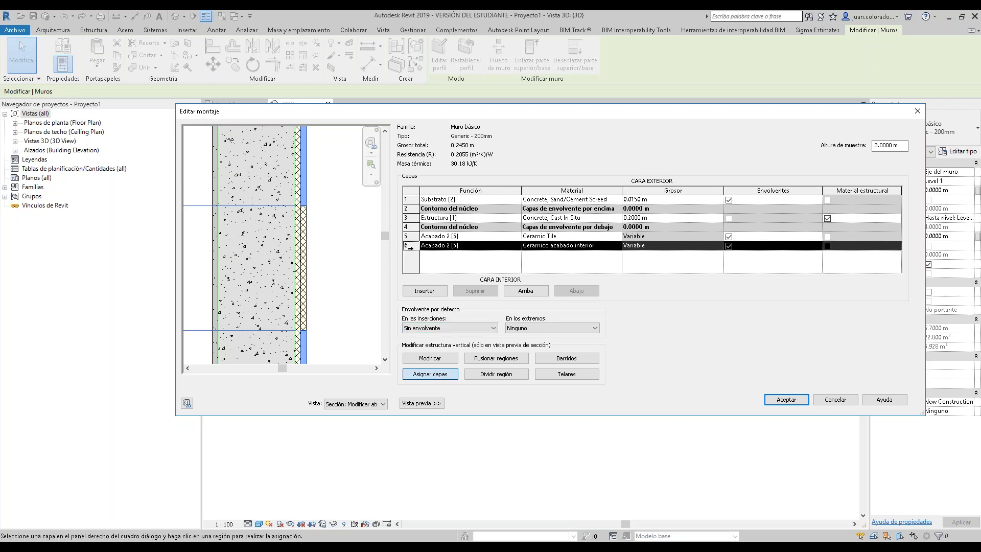
pyautogui.click(305, 189)
pyautogui.press('Return')
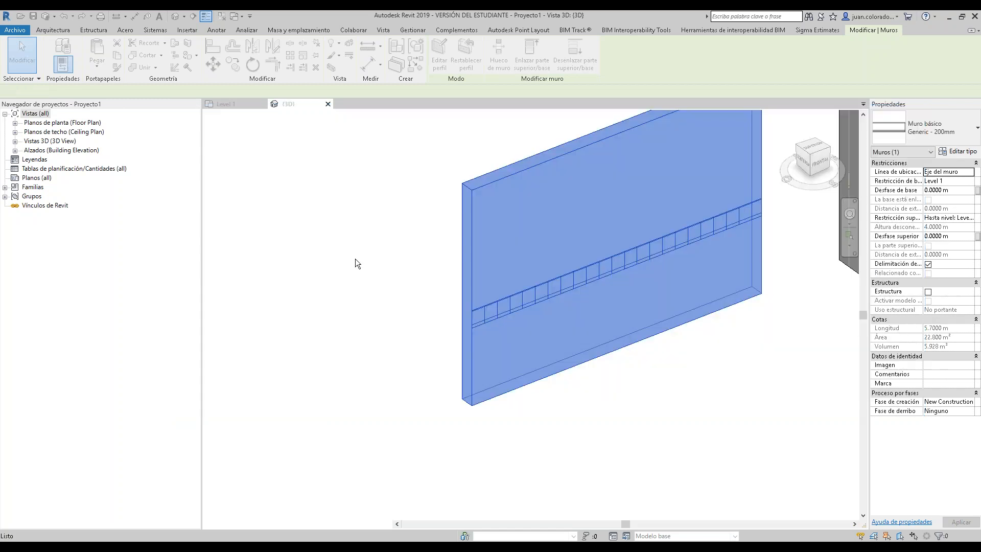
# - Reopen the freestanding wall's assembly and assign the Ceramic Tile layer to the outer finish region below the split line
pyautogui.click(774, 288)
pyautogui.moveTo(760, 263); pyautogui.dragTo(459, 265, button='middle')
pyautogui.moveTo(375, 214); pyautogui.dragTo(508, 271, button='middle')
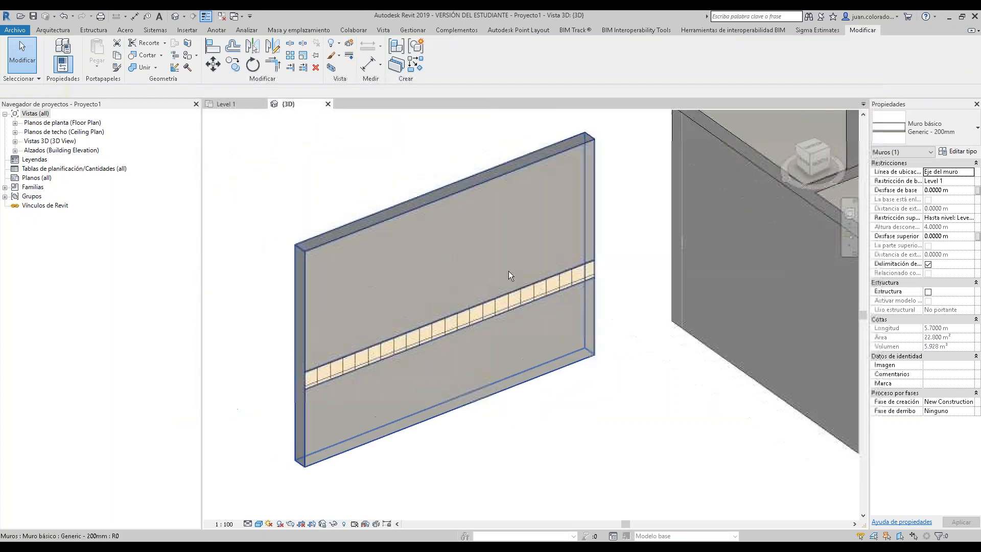
pyautogui.click(509, 272)
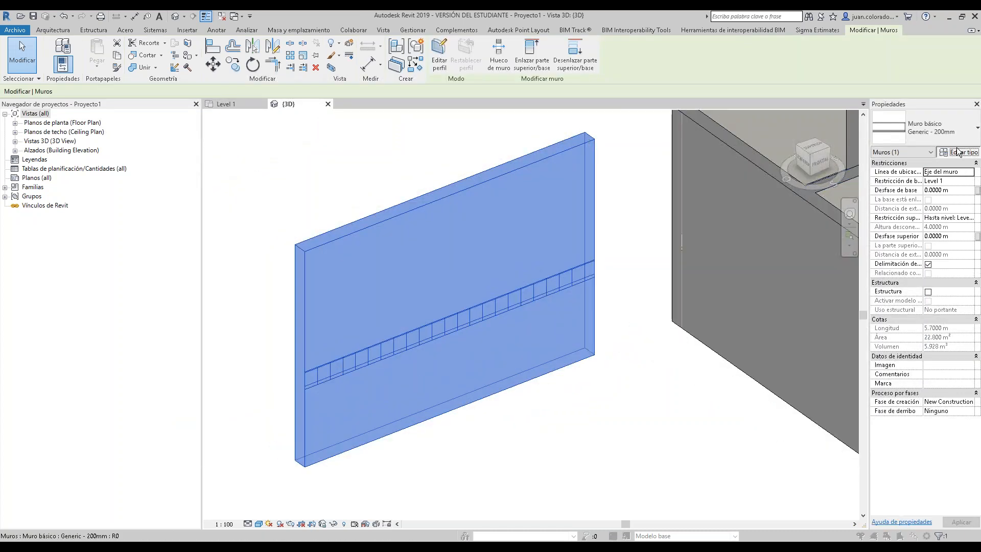
pyautogui.click(960, 151)
pyautogui.click(735, 211)
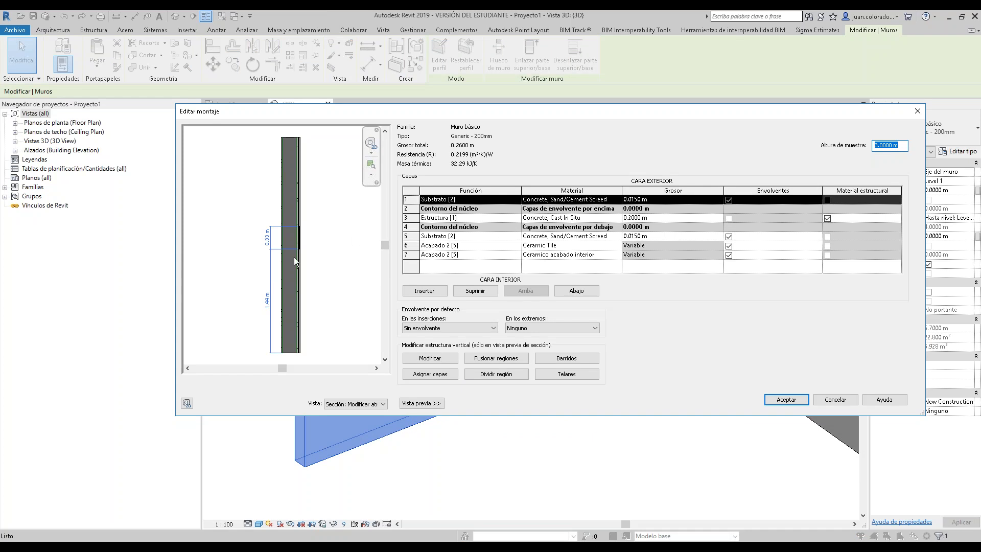
pyautogui.scroll(4, 307, 250)
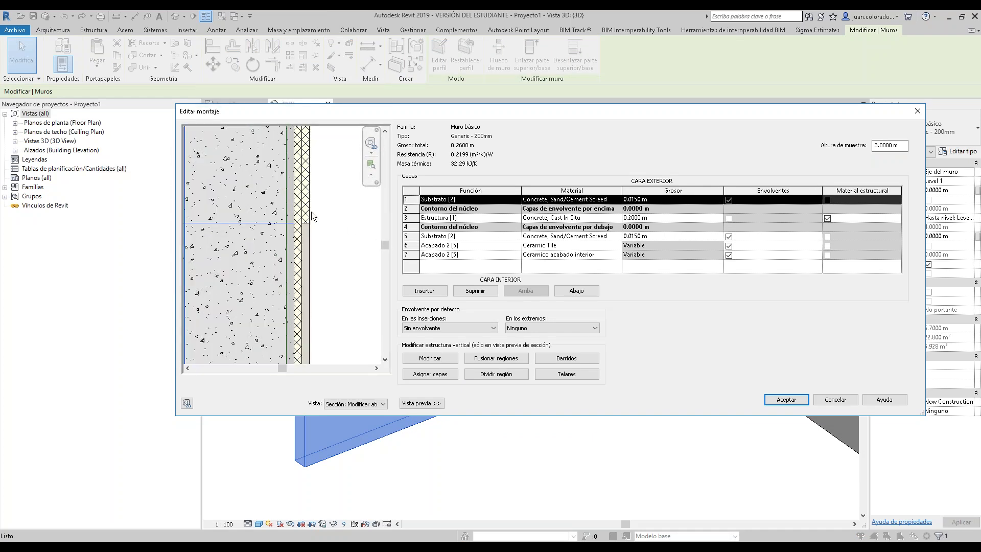
pyautogui.click(414, 246)
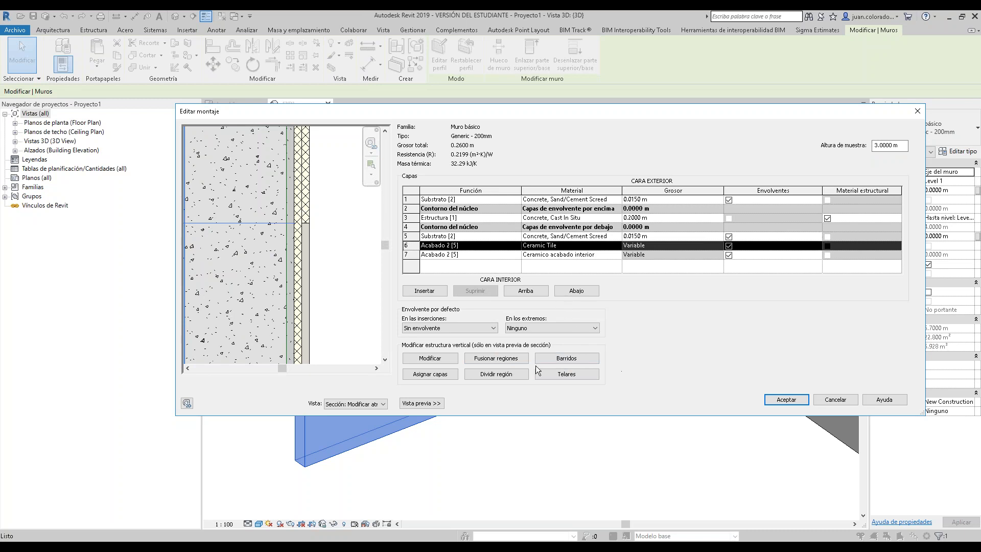
pyautogui.click(431, 374)
pyautogui.click(302, 268)
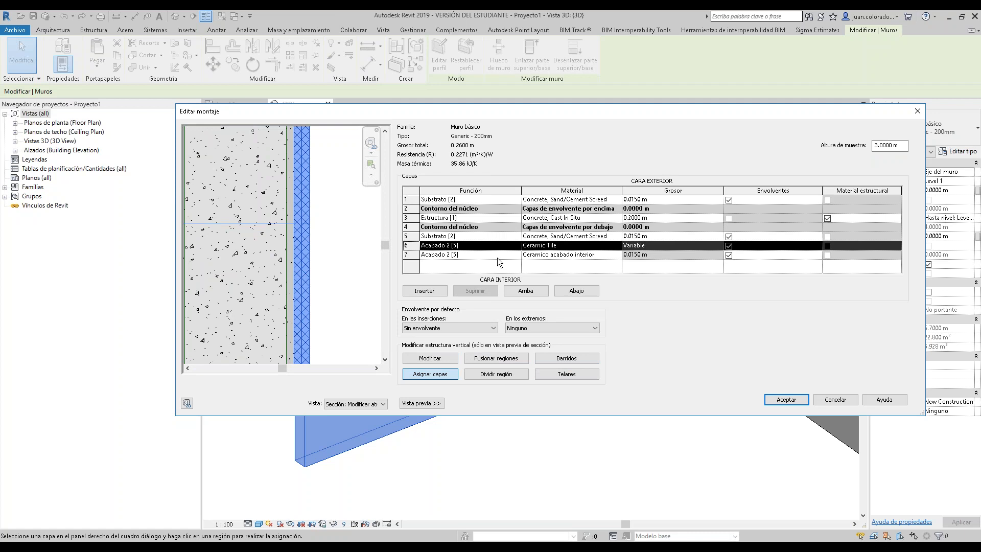
# - Try moving the Ceramic Tile layer up into the wall core and return it to row 6
pyautogui.click(592, 247)
pyautogui.click(406, 256)
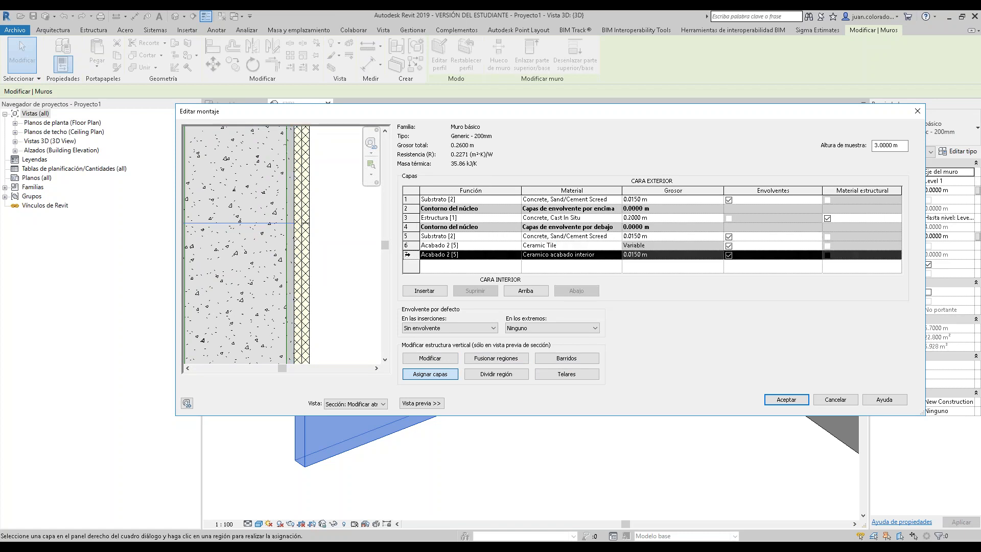
pyautogui.click(408, 247)
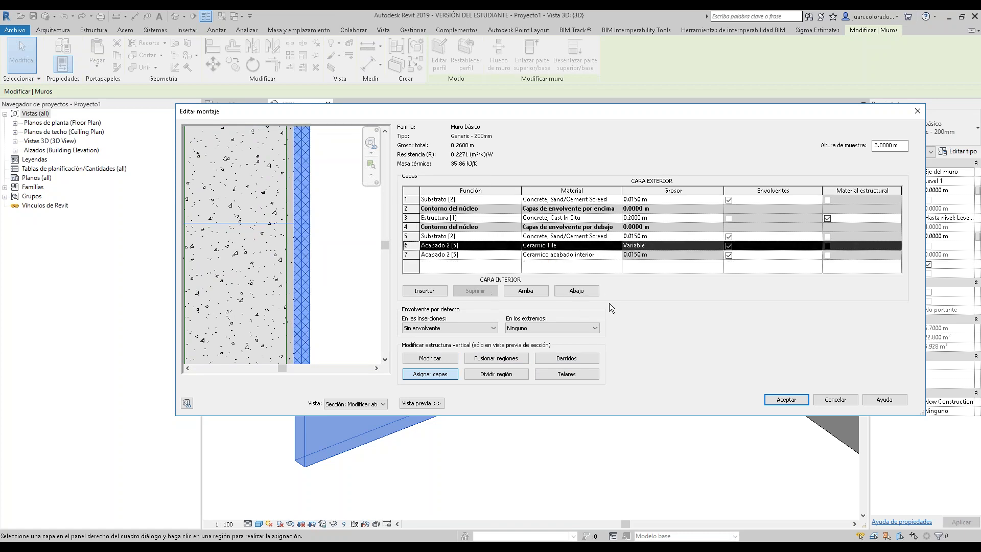
pyautogui.click(535, 296)
pyautogui.click(536, 293)
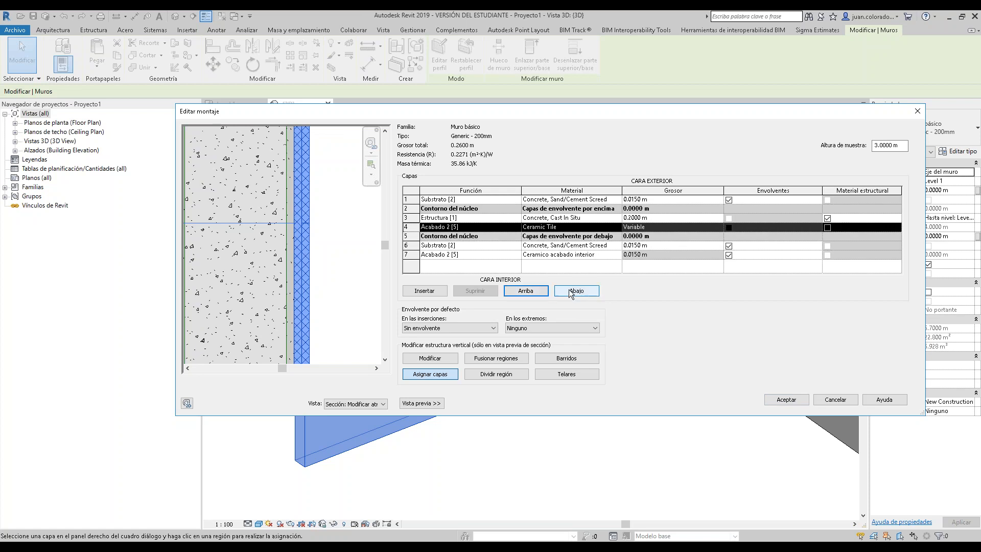
pyautogui.click(568, 292)
pyautogui.click(569, 294)
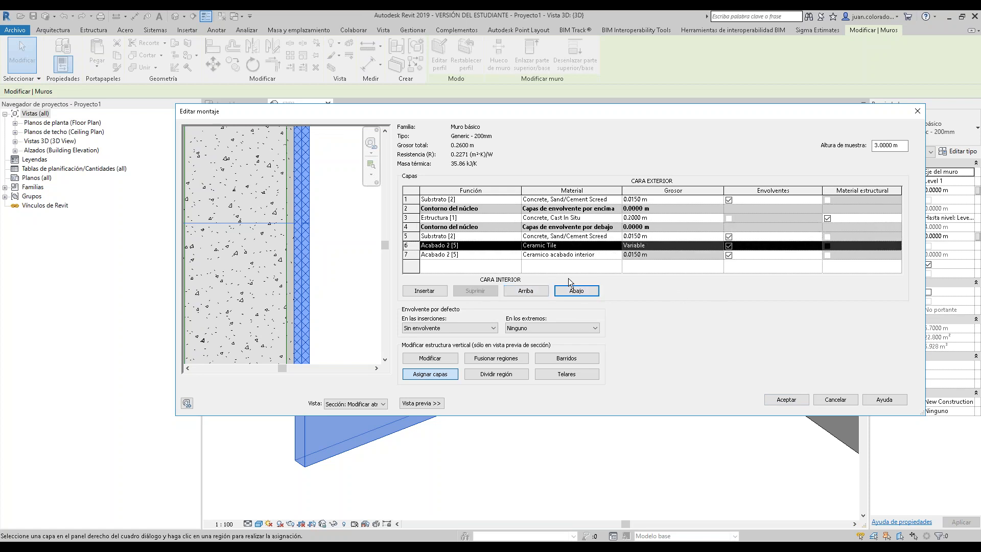
# - Accept the assembly and type changes and inspect the freestanding wall's ceramic finish in 3D
pyautogui.click(795, 400)
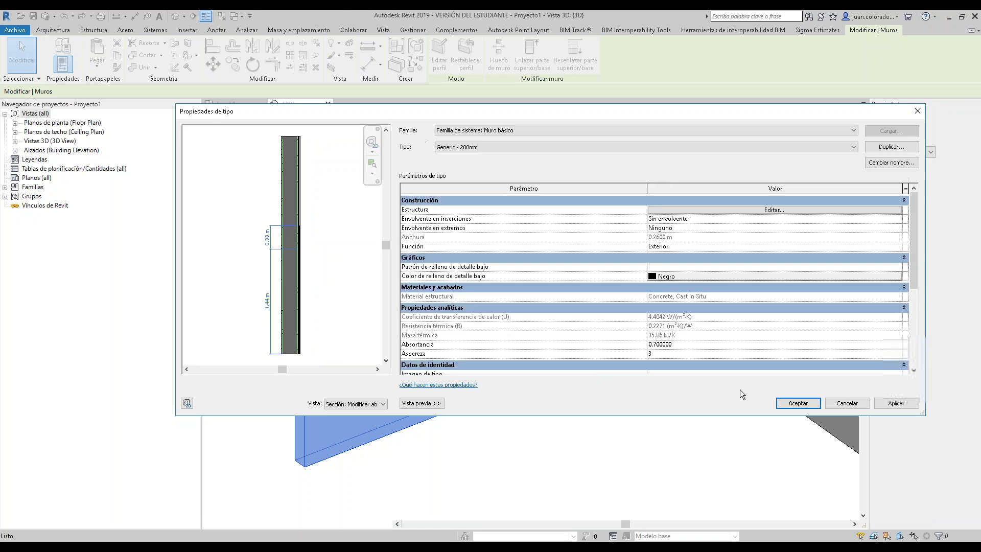
pyautogui.click(802, 406)
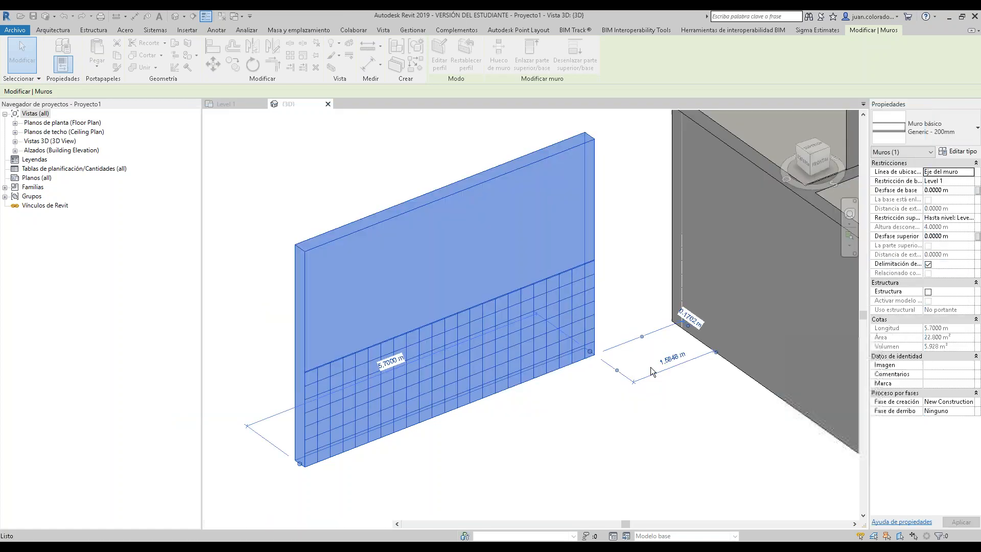
pyautogui.click(583, 427)
pyautogui.moveTo(553, 418); pyautogui.dragTo(565, 283, button='middle')
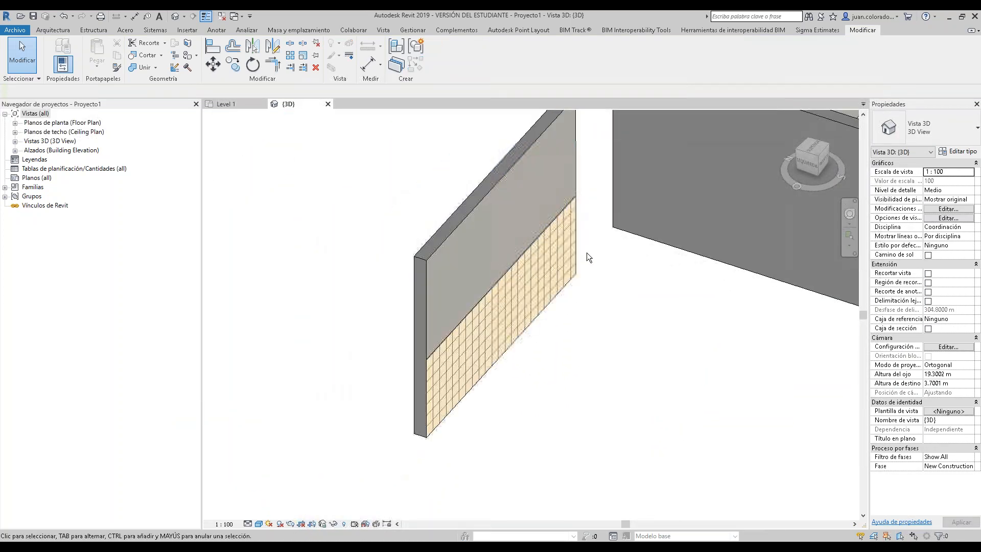
pyautogui.scroll(-4, 587, 266)
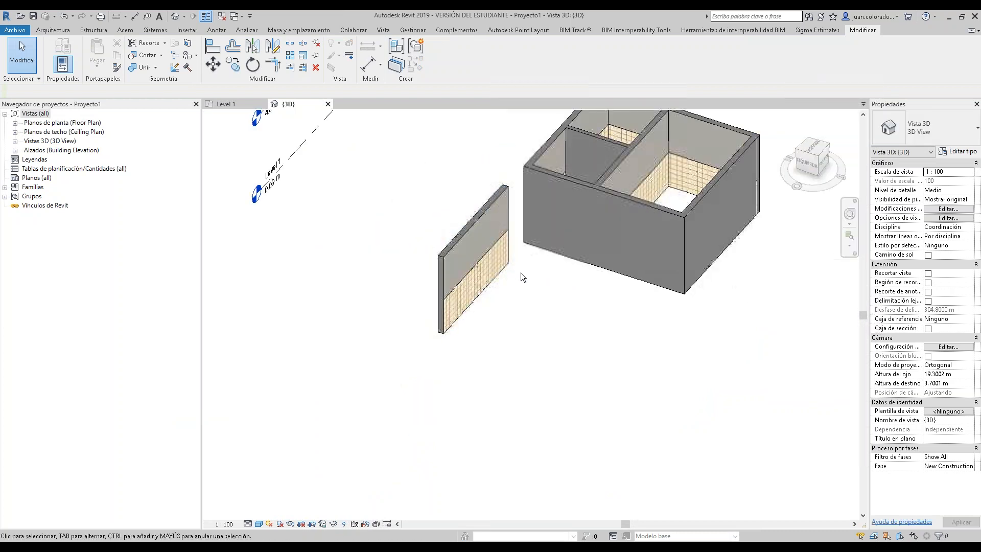
pyautogui.keyDown('shift'); pyautogui.moveTo(532, 278); pyautogui.dragTo(489, 271, button='middle'); pyautogui.keyUp('shift')
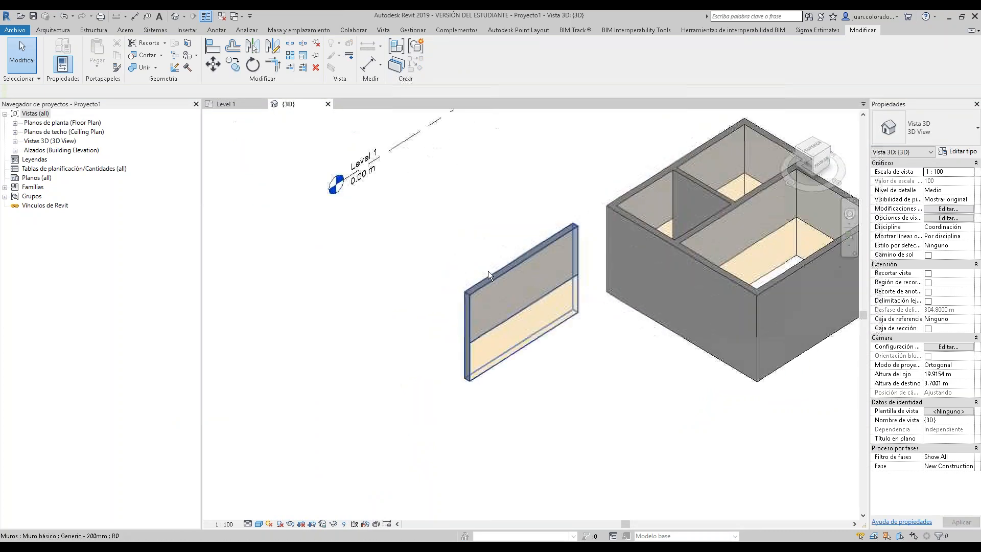
pyautogui.scroll(3, 491, 269)
pyautogui.moveTo(550, 268); pyautogui.dragTo(460, 235, button='middle')
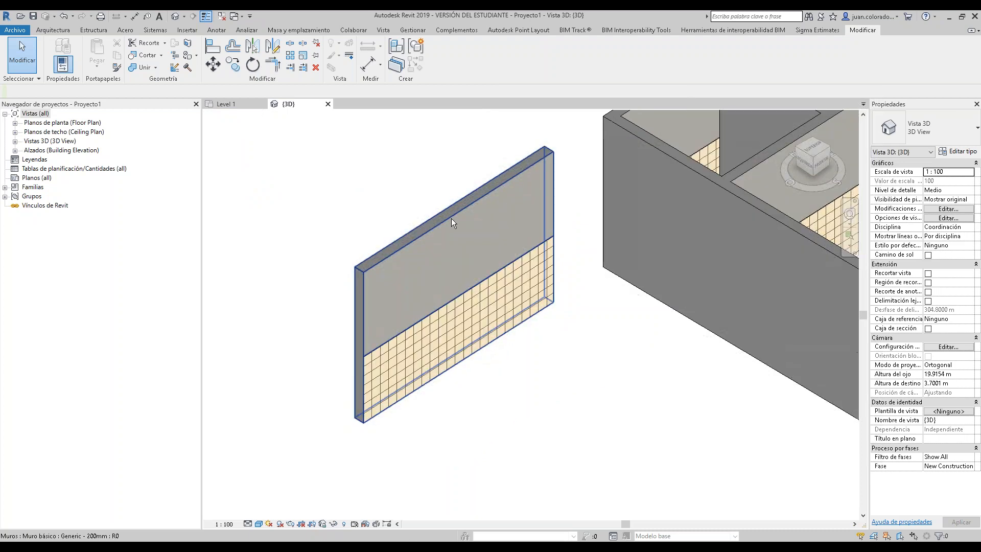
# - Draw a straight Generic - 200mm - Filled wall about 5.6 m long in front of the tiled freestanding wall
pyautogui.click(45, 32)
pyautogui.click(54, 54)
pyautogui.moveTo(697, 416); pyautogui.dragTo(607, 318, button='middle')
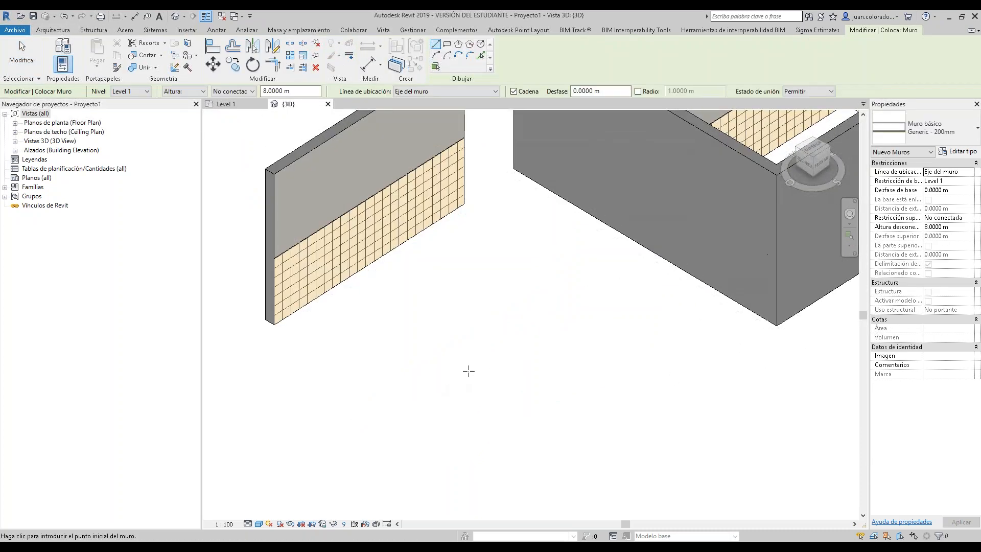
pyautogui.click(946, 128)
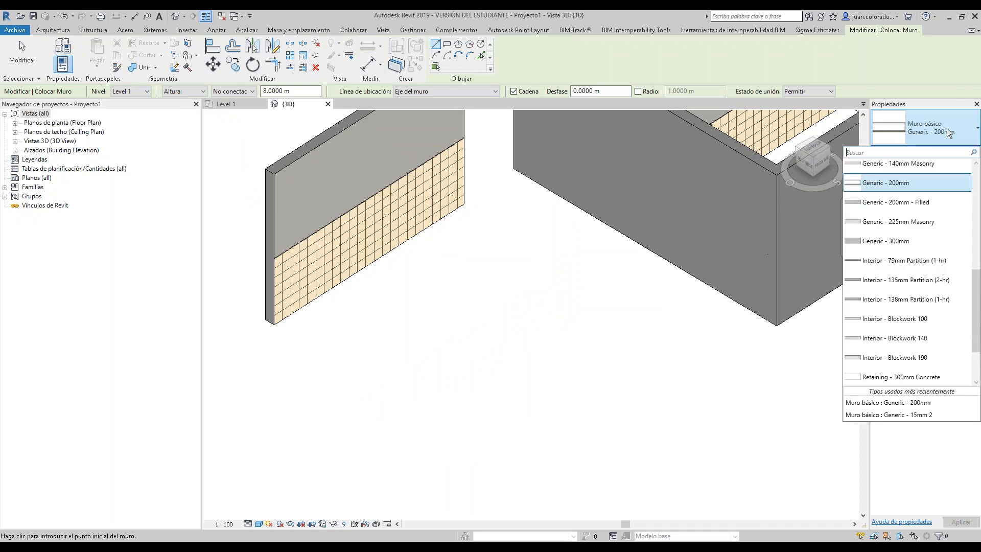
pyautogui.click(907, 185)
pyautogui.click(620, 287)
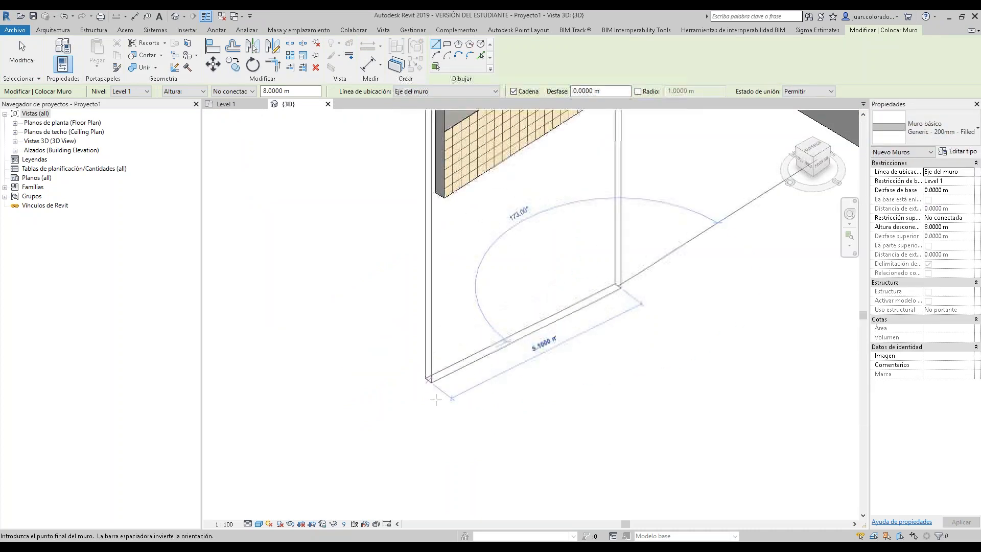
pyautogui.click(435, 406)
pyautogui.press('Escape')
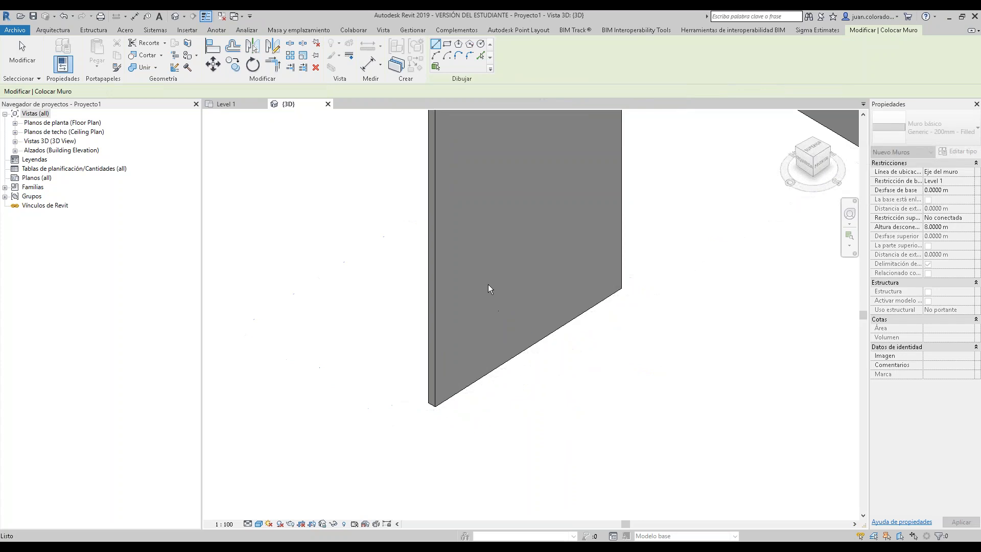
pyautogui.press('Escape')
pyautogui.click(962, 154)
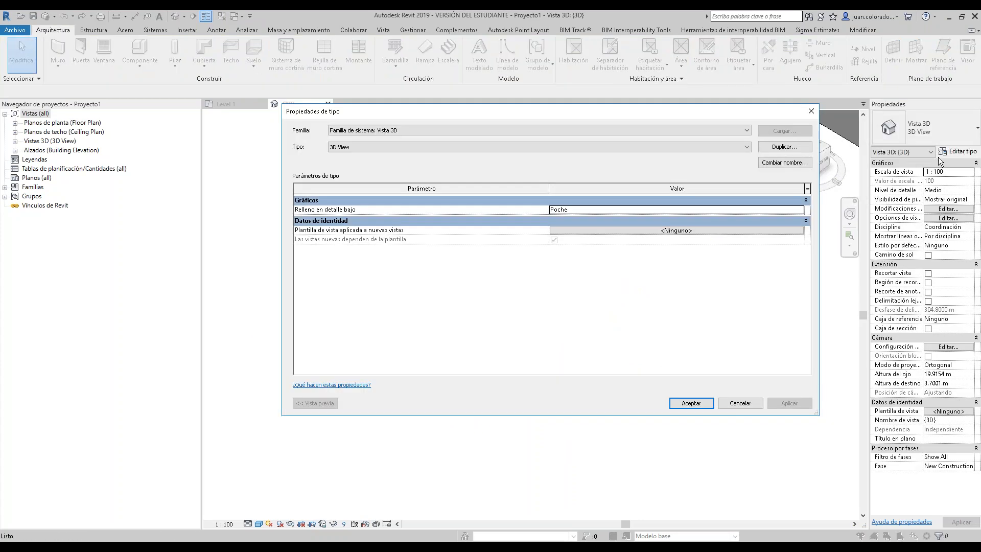
pyautogui.click(809, 114)
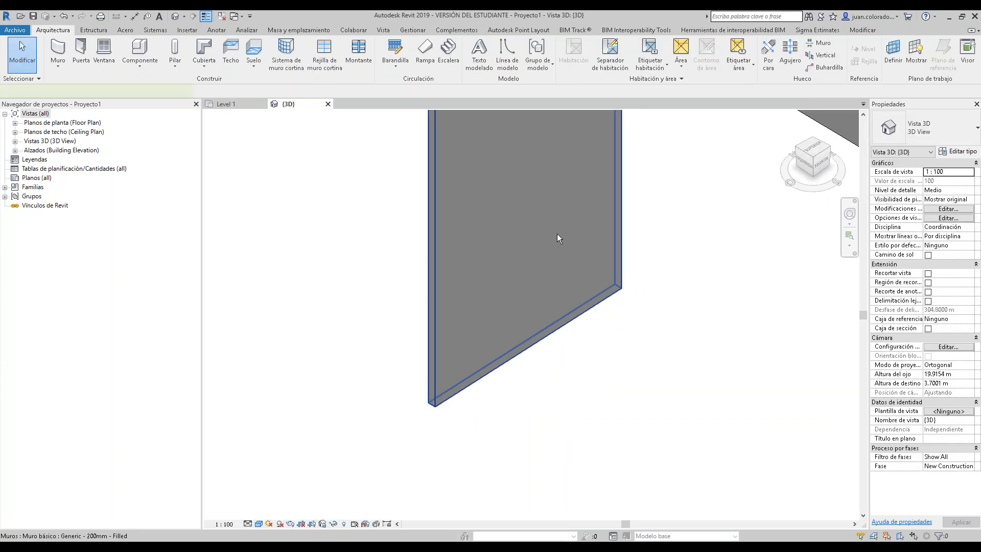
# - Set the new Generic - 200mm - Filled wall's top constraint to Hasta nivel: Level 2
pyautogui.click(557, 235)
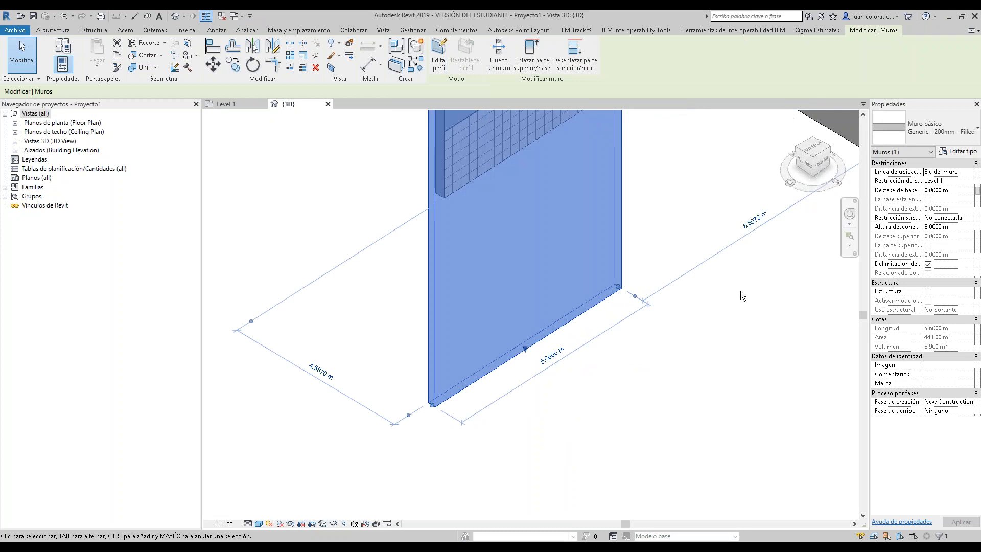
pyautogui.moveTo(740, 290); pyautogui.dragTo(700, 398, button='middle')
pyautogui.click(957, 218)
pyautogui.click(970, 218)
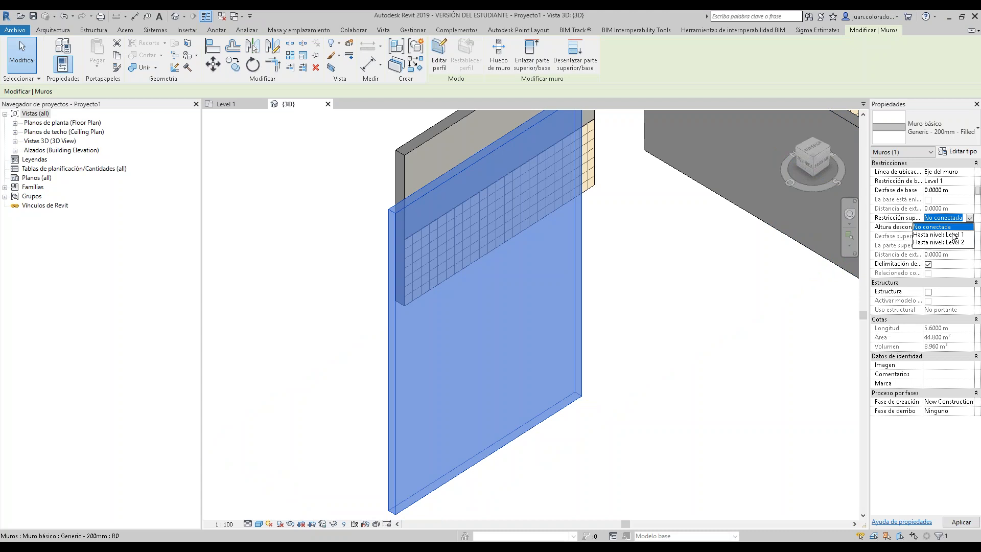
pyautogui.click(953, 235)
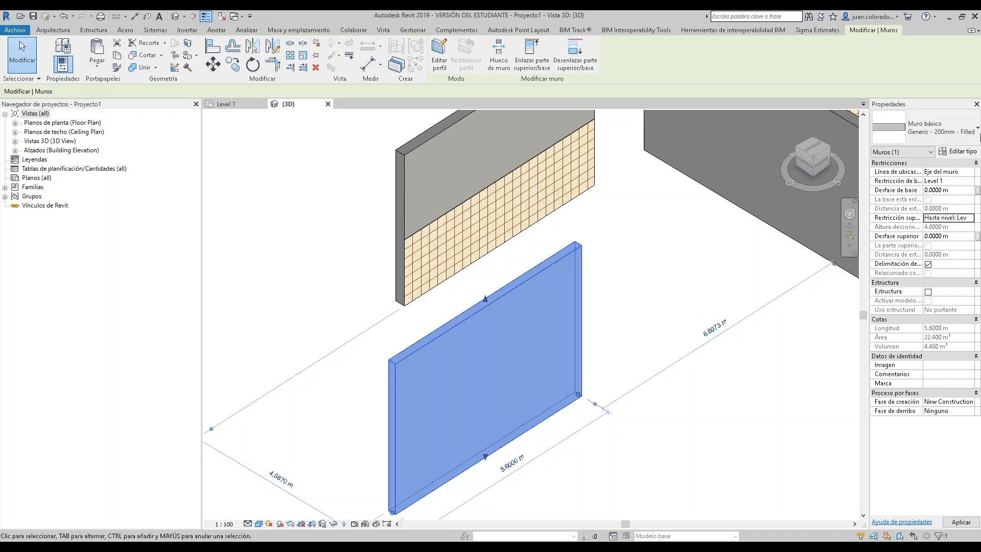
# - Open the assembly of the Generic - 200mm - Filled type and insert a new layer above the Estructura layer
pyautogui.click(959, 151)
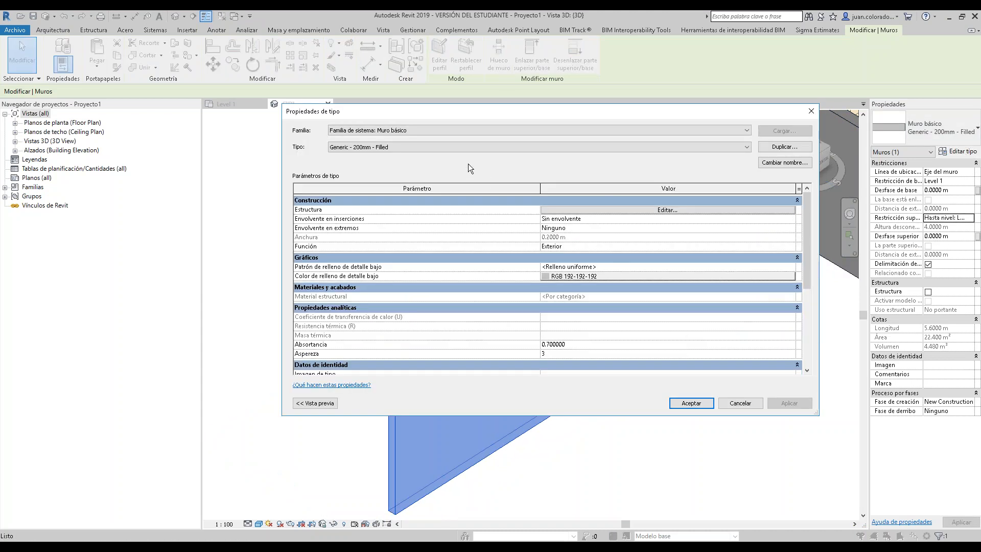
pyautogui.click(582, 201)
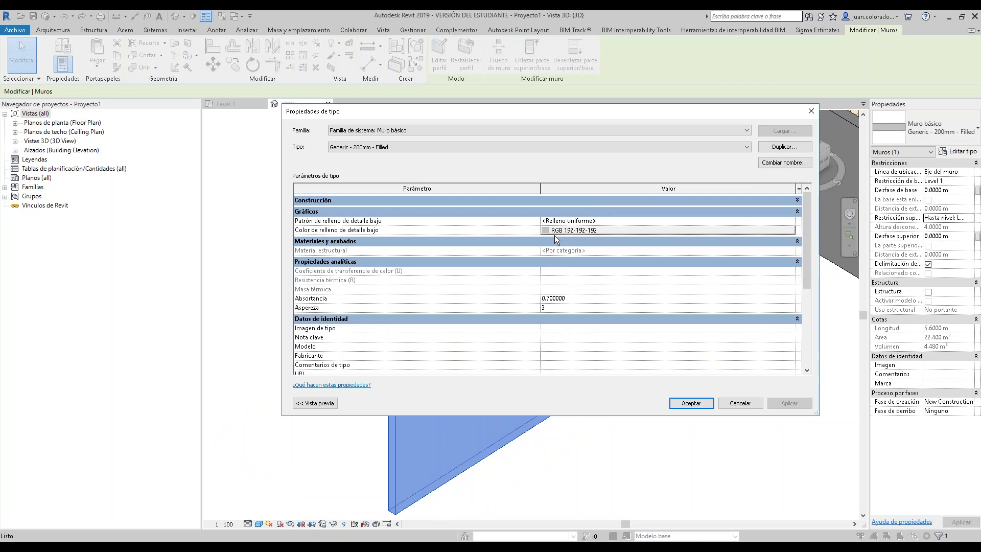
pyautogui.click(603, 201)
pyautogui.click(619, 208)
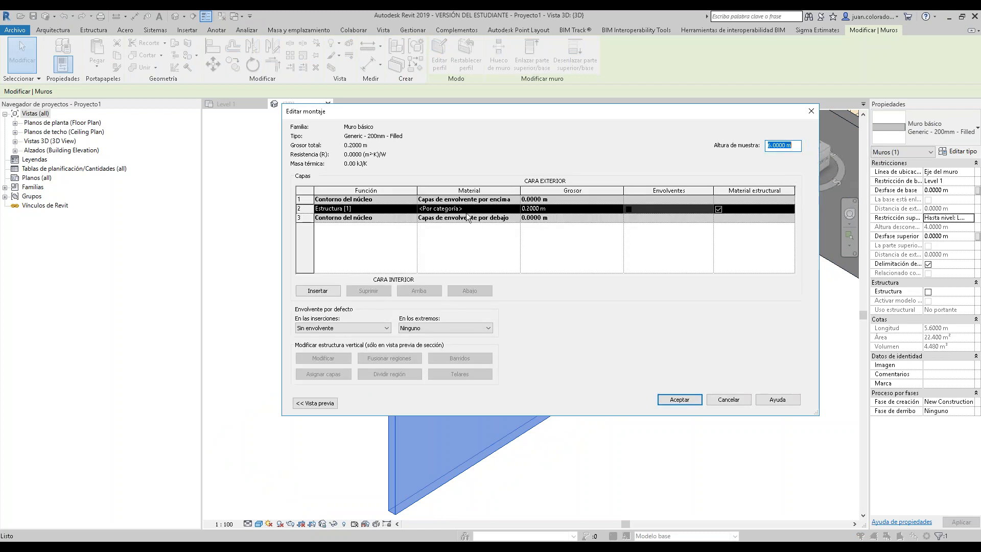
pyautogui.click(302, 208)
pyautogui.click(318, 291)
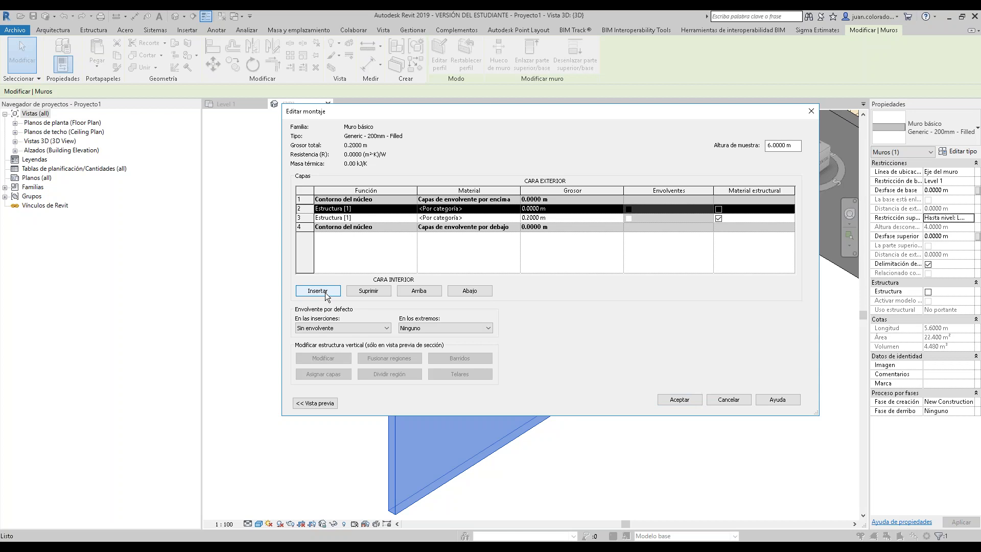
# - Insert a second new layer and move both new layers below the lower core boundary, on the interior side
pyautogui.click(318, 290)
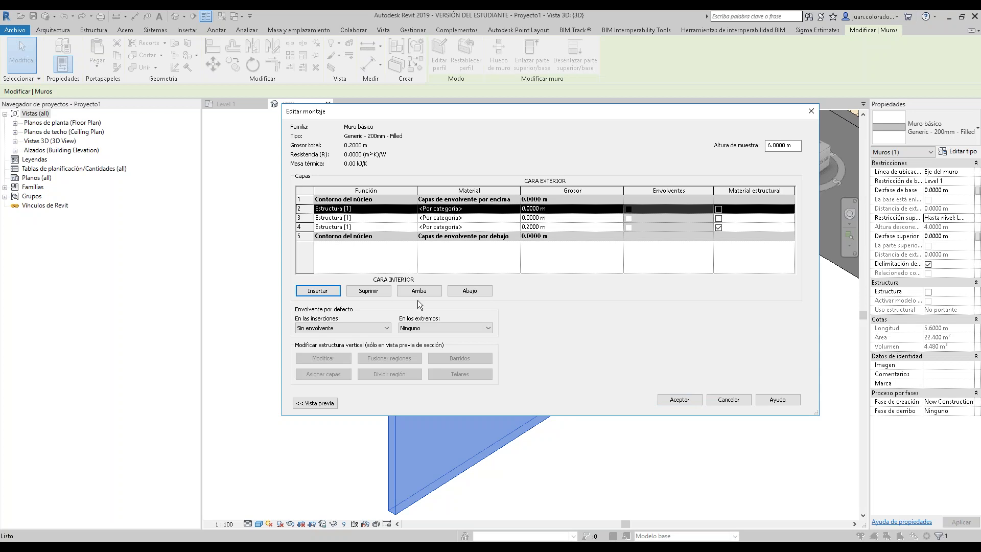
pyautogui.click(463, 292)
pyautogui.click(463, 292)
pyautogui.click(461, 291)
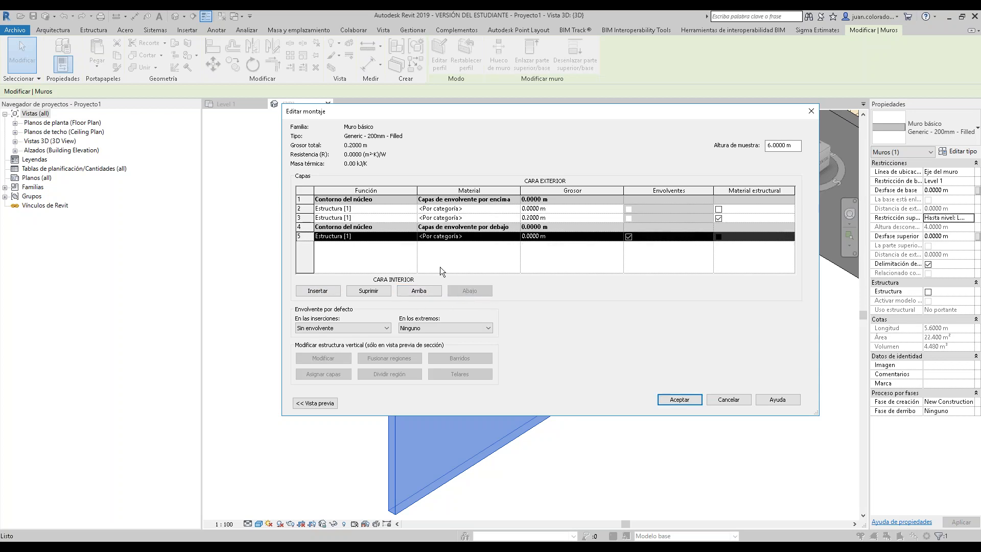
pyautogui.click(417, 211)
pyautogui.click(308, 209)
pyautogui.click(466, 291)
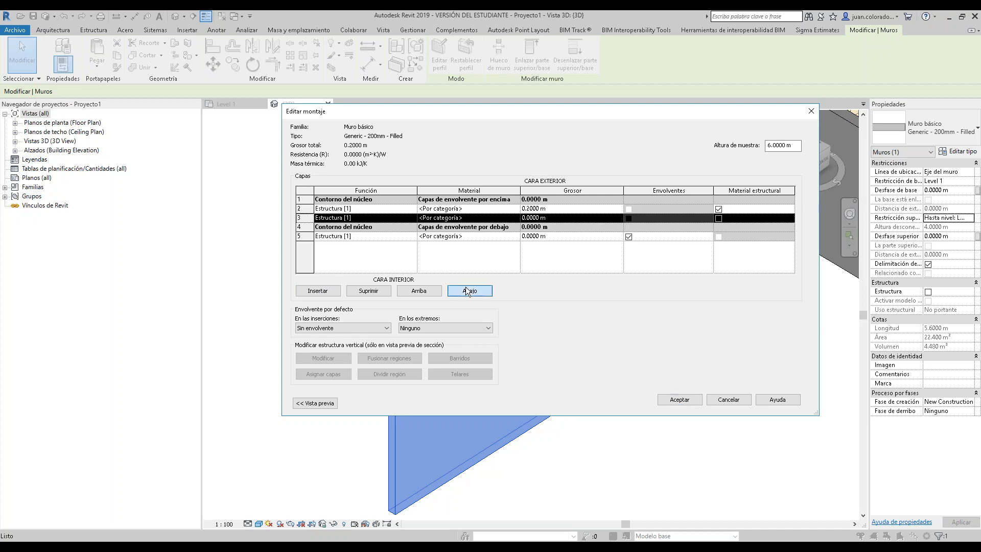
pyautogui.click(467, 290)
pyautogui.click(467, 291)
# - Set the functions of the two interior layers to Substrato [2] and Acabado 1 [4]
pyautogui.click(394, 228)
pyautogui.click(412, 227)
pyautogui.click(375, 245)
pyautogui.click(415, 236)
pyautogui.click(414, 236)
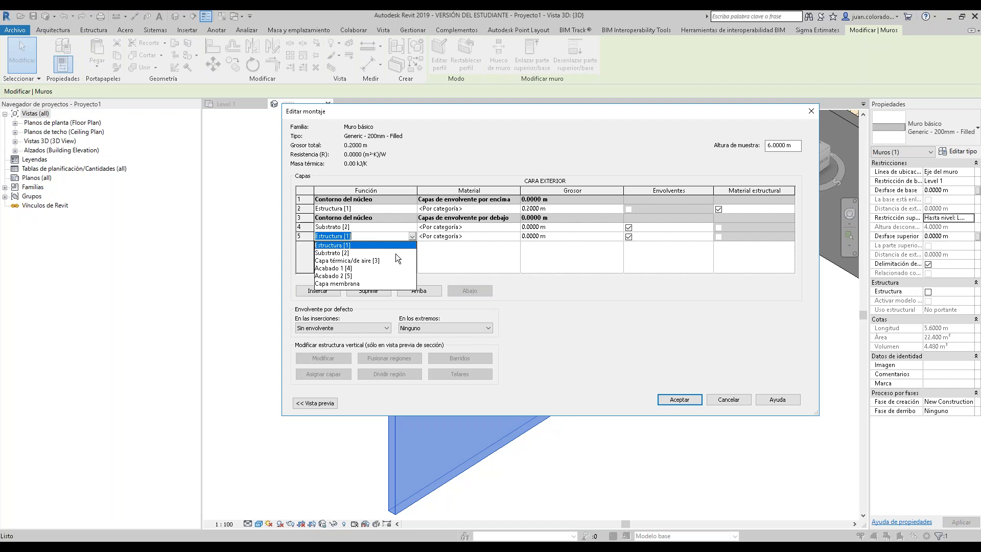
pyautogui.click(351, 268)
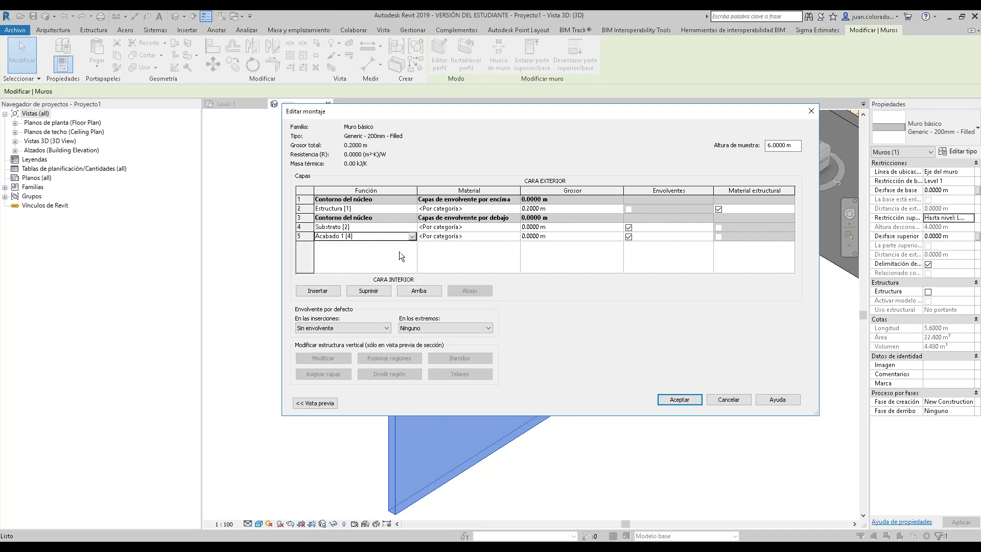
# - Assign the Concrete, Cast In Situ material to the Substrato [2] layer
pyautogui.click(516, 228)
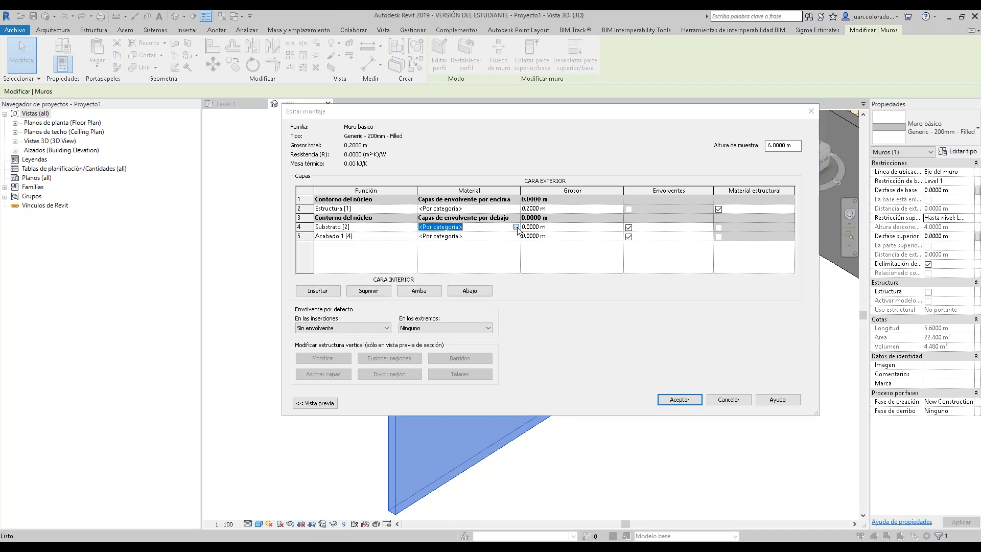
pyautogui.click(516, 227)
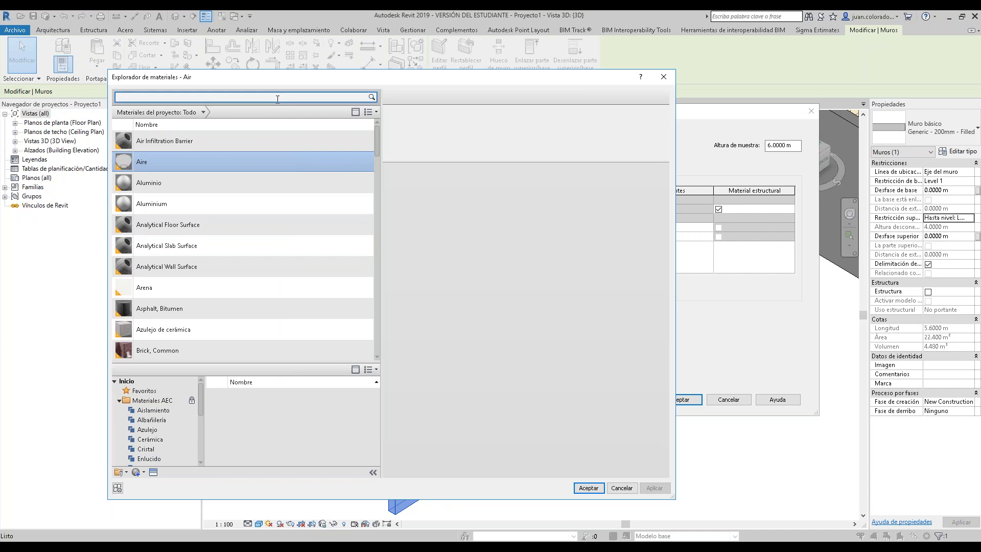
pyautogui.write('concre')
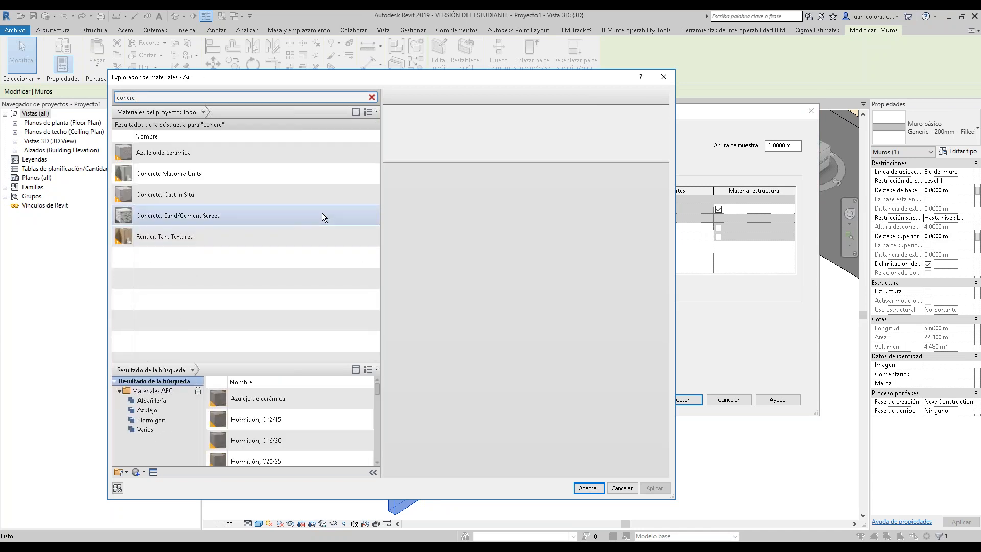
pyautogui.click(316, 197)
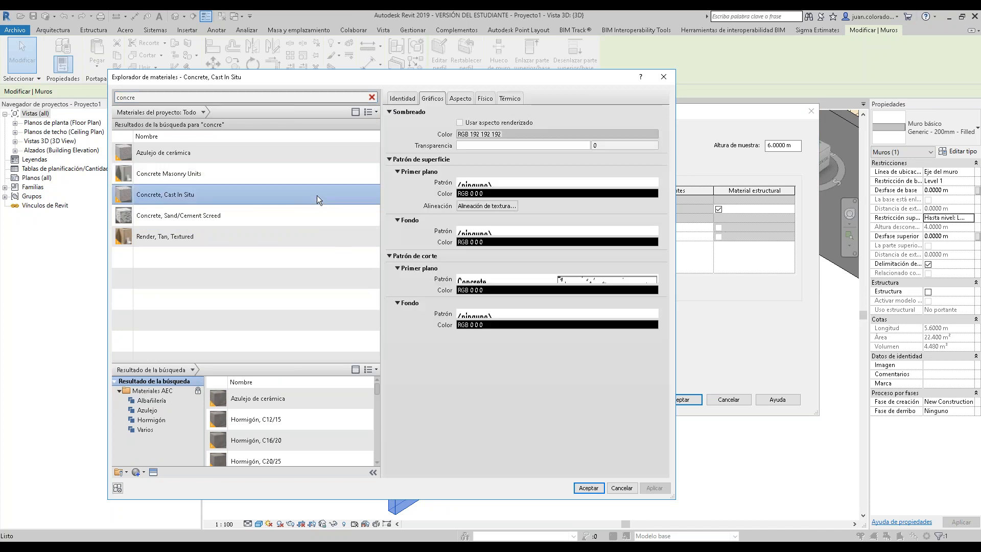
pyautogui.click(588, 489)
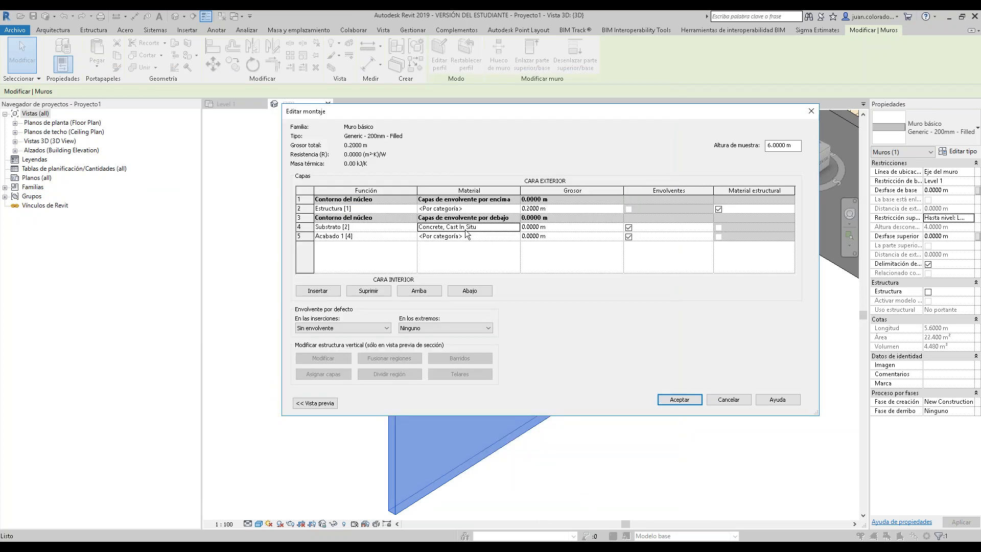
# - Search the materials for "ladri" and assign Brick, Common to the Estructura [1] layer
pyautogui.click(499, 210)
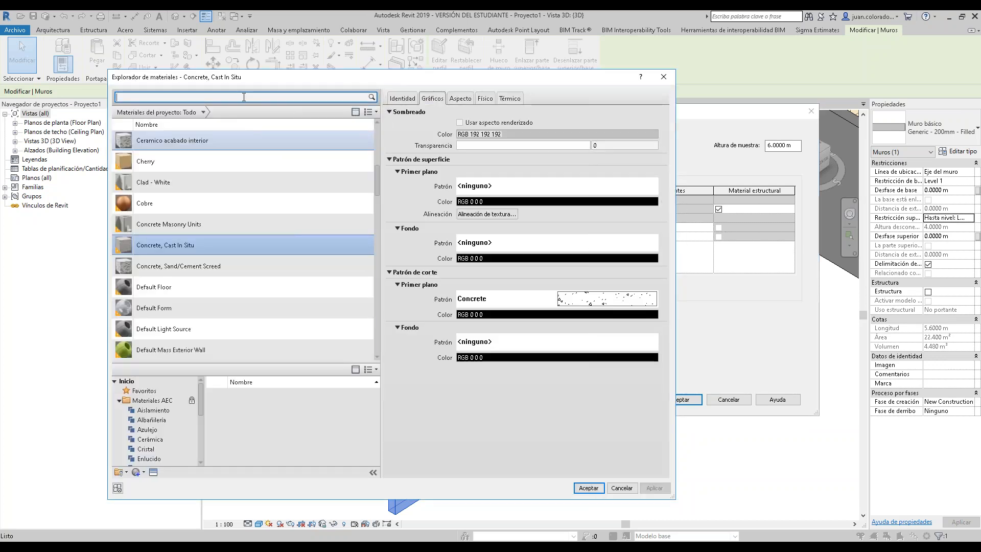
pyautogui.write('dri')
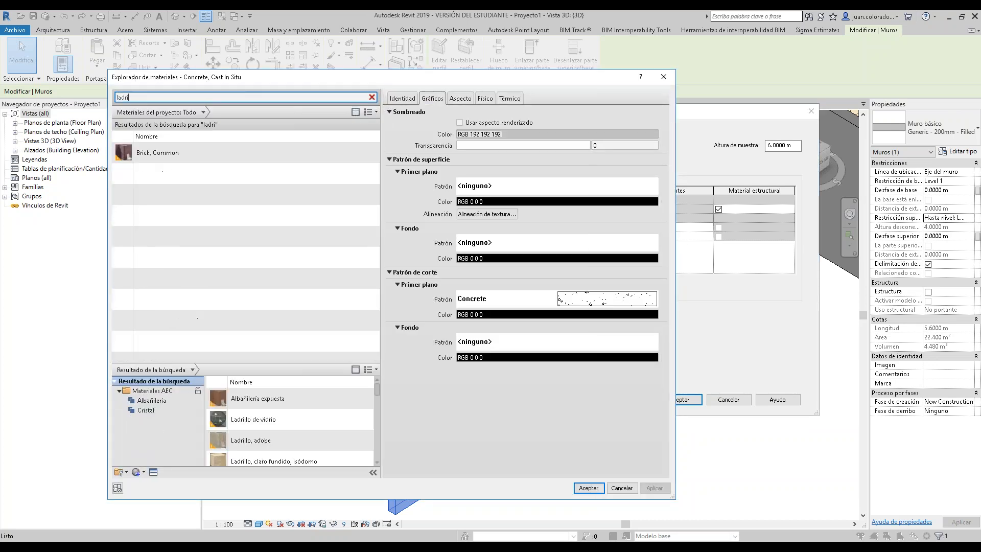
pyautogui.click(231, 238)
pyautogui.click(589, 488)
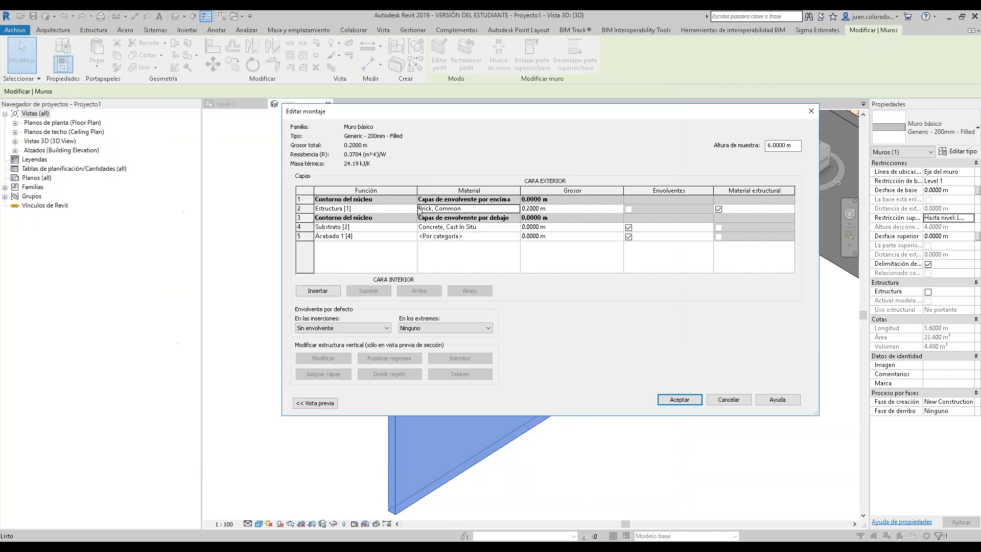
# - Assign the Ceramico acabado interior material to the Acabado 1 [4] layer
pyautogui.click(471, 236)
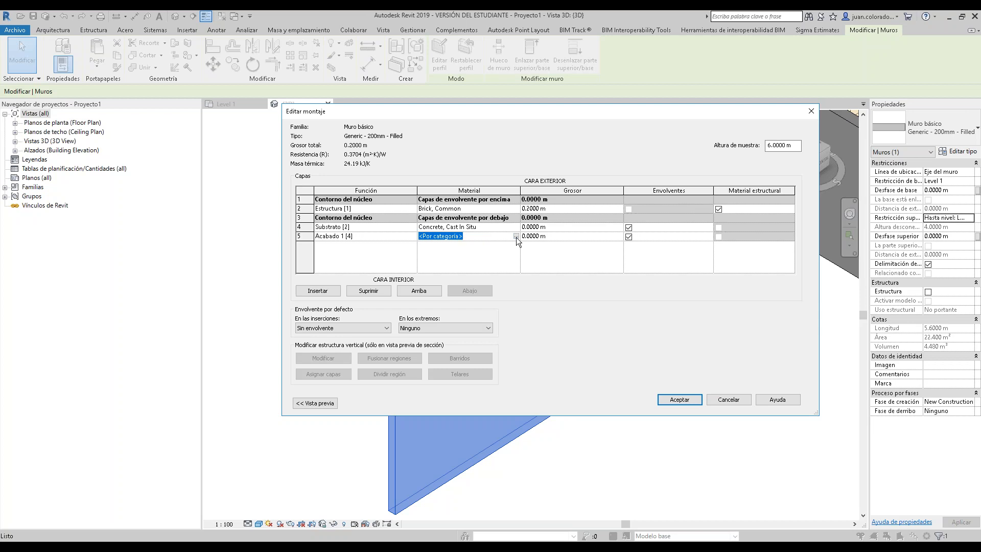
pyautogui.click(517, 236)
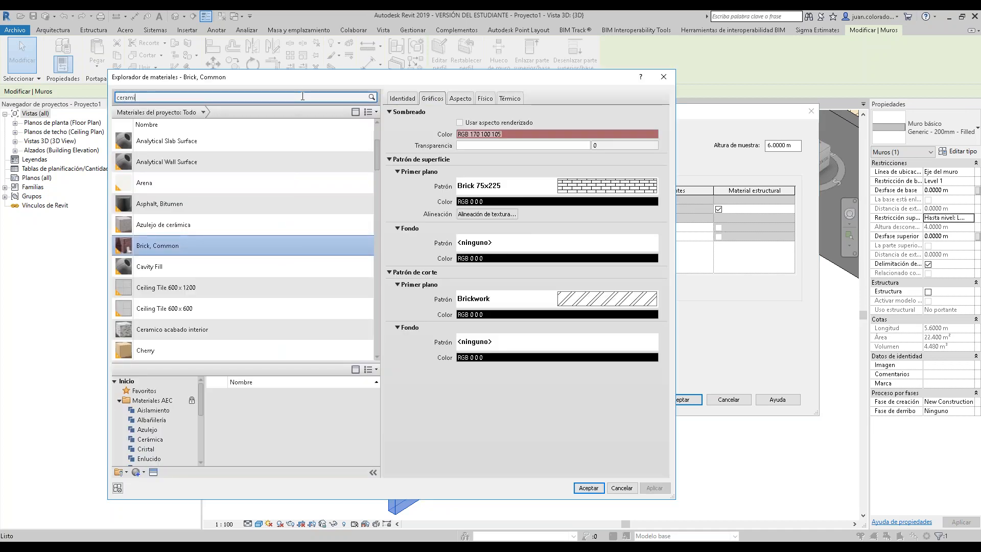
pyautogui.click(262, 174)
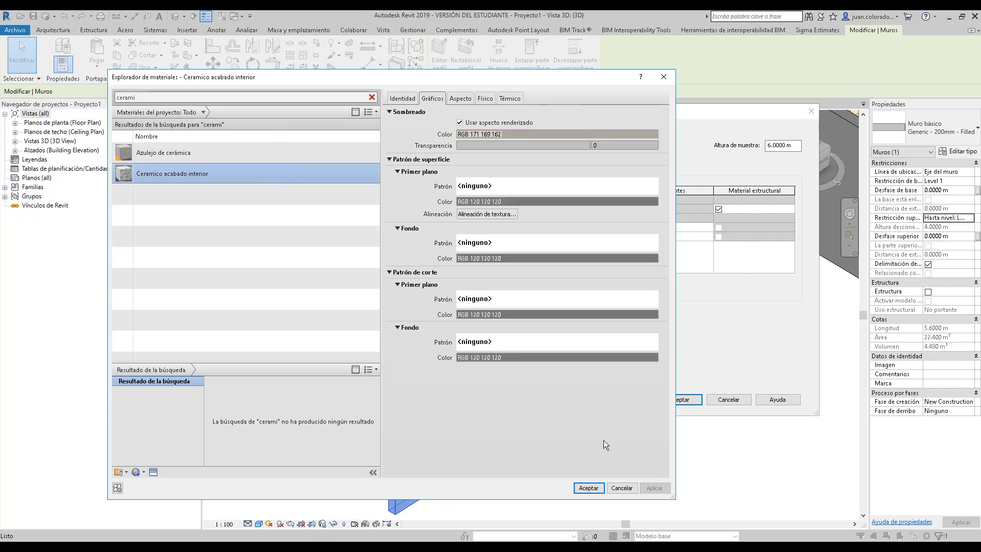
pyautogui.click(589, 487)
# - Set the thickness of both the Substrato [2] and Acabado 1 [4] layers to 0.015 m
pyautogui.click(533, 227)
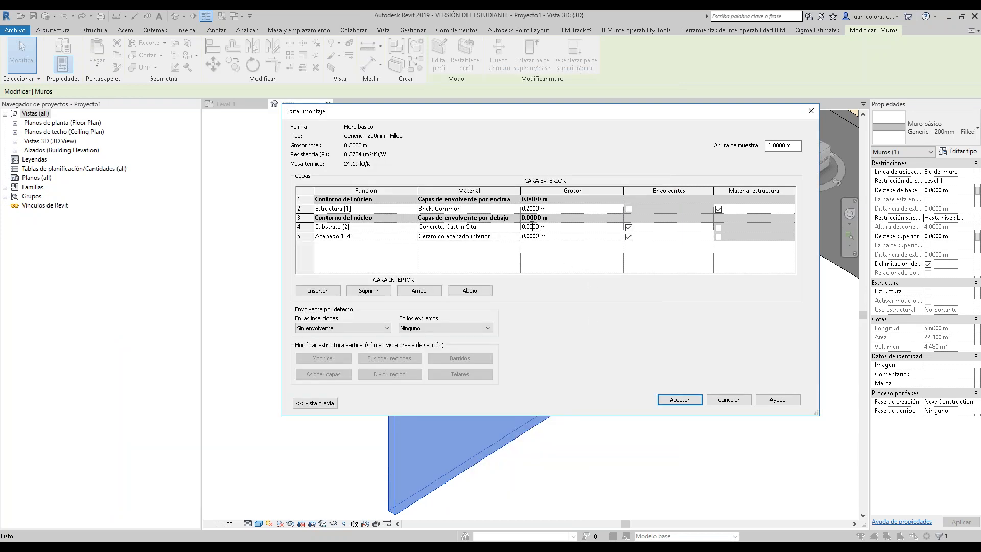
pyautogui.write('0.015')
pyautogui.click(532, 236)
pyautogui.click(530, 236)
pyautogui.write('15')
# - Insert another Acabado 1 [4] layer between the substrate and the ceramic finish, and try to show the assembly preview
pyautogui.click(325, 255)
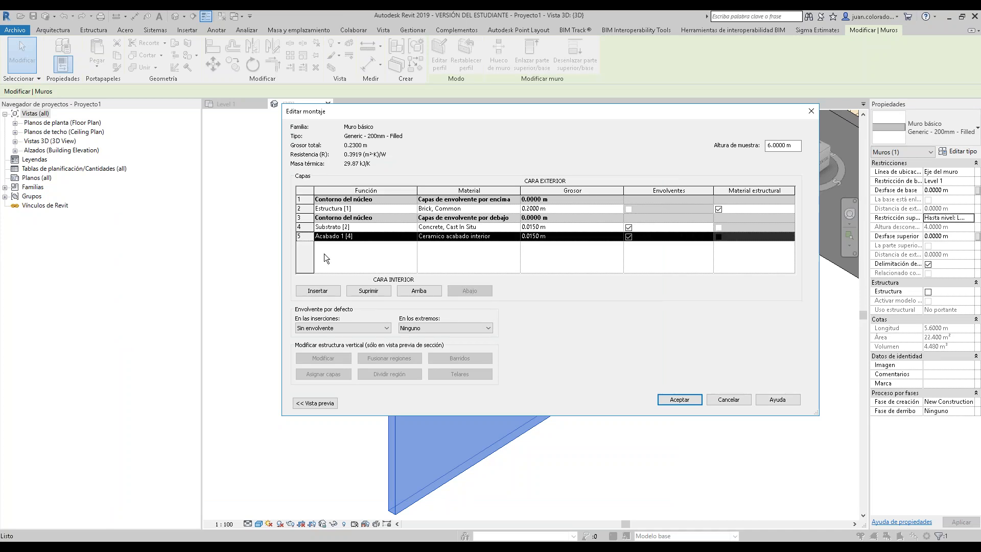
pyautogui.click(326, 290)
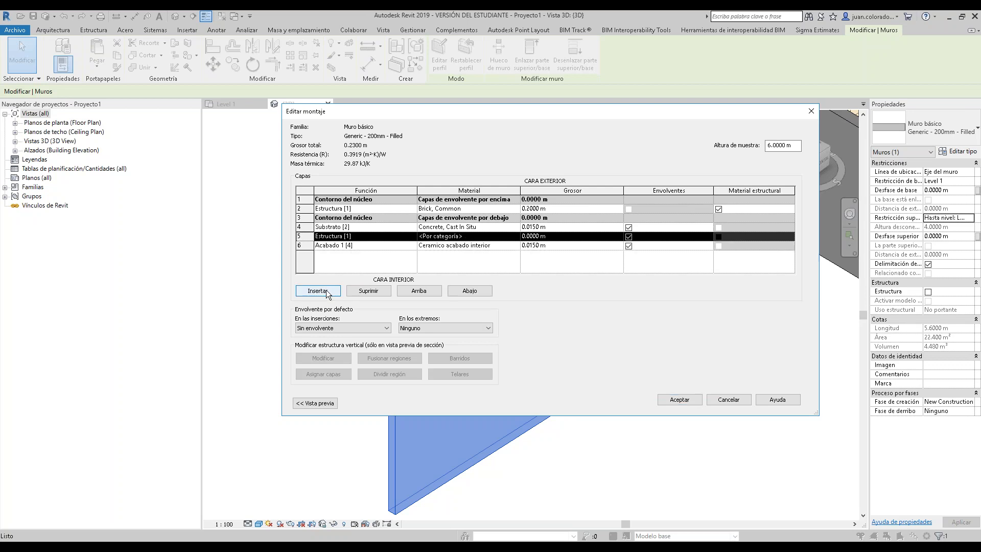
pyautogui.click(440, 236)
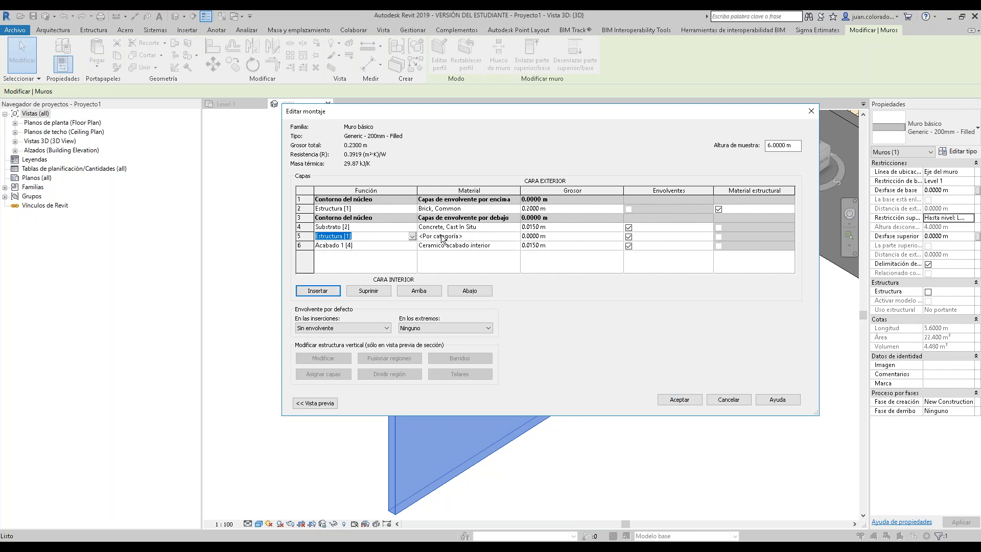
pyautogui.click(409, 234)
pyautogui.click(412, 236)
pyautogui.click(338, 268)
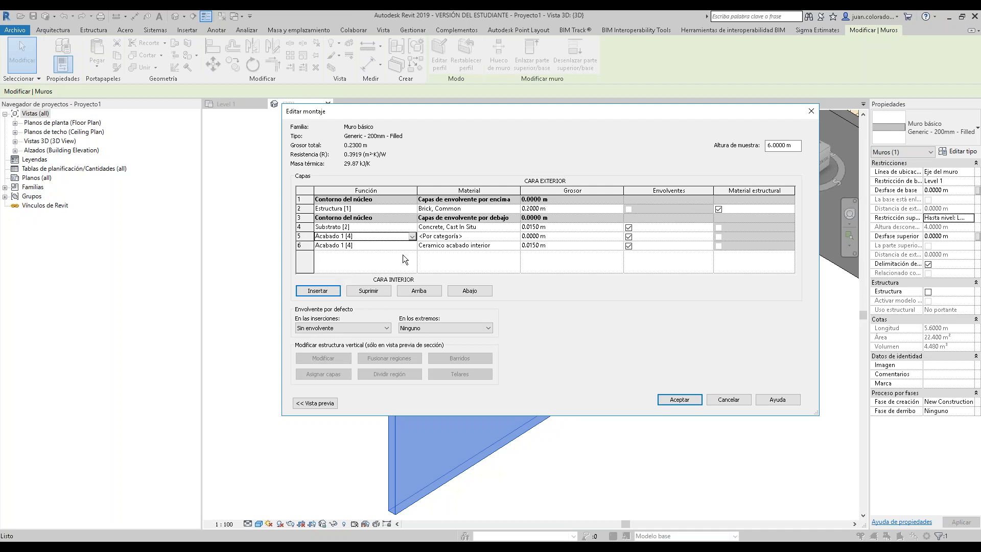
pyautogui.click(308, 403)
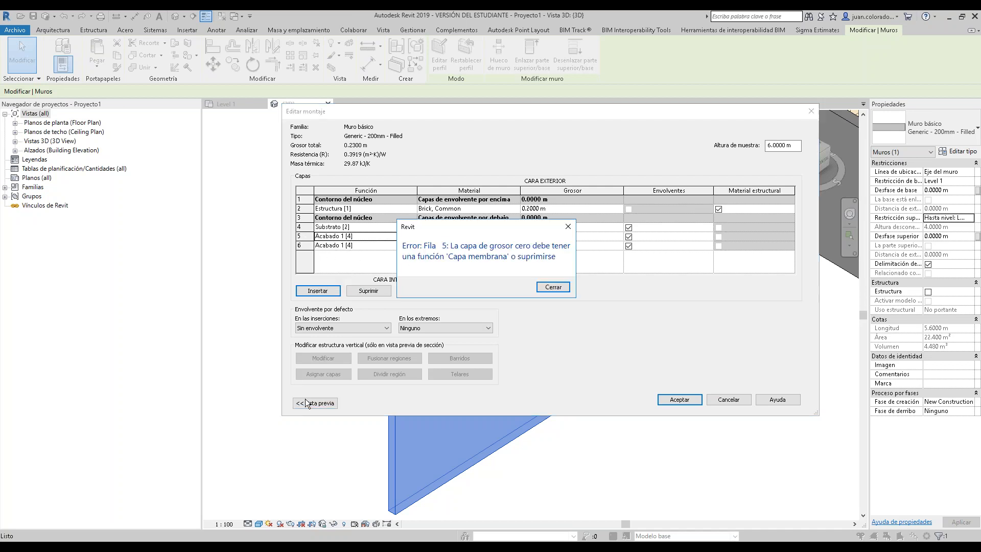
pyautogui.click(568, 226)
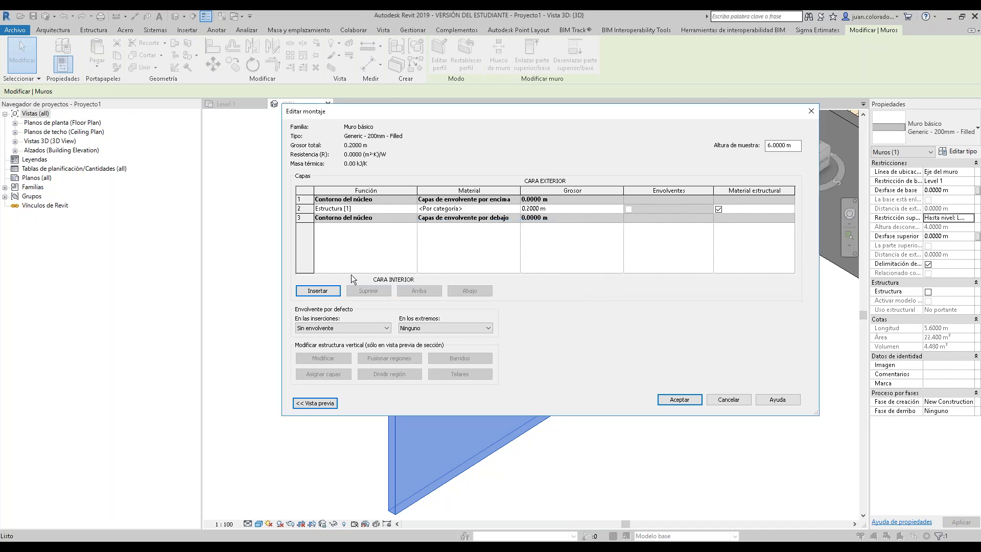
# - Insert two layers below the lower core boundary with the functions Substrato [2] and Acabado 1 [4]
pyautogui.click(307, 291)
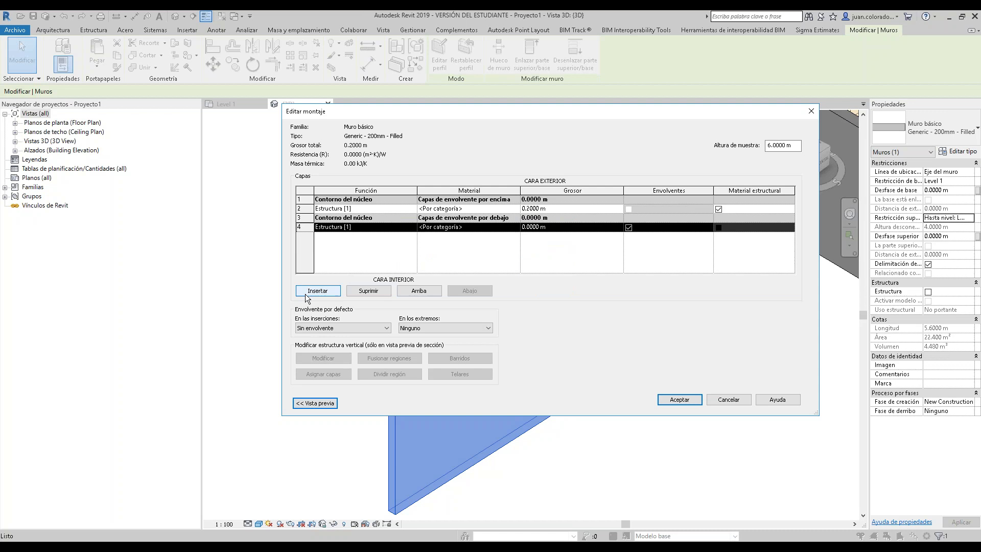
pyautogui.click(307, 291)
pyautogui.click(401, 229)
pyautogui.click(412, 227)
pyautogui.click(390, 244)
pyautogui.click(400, 236)
pyautogui.click(412, 236)
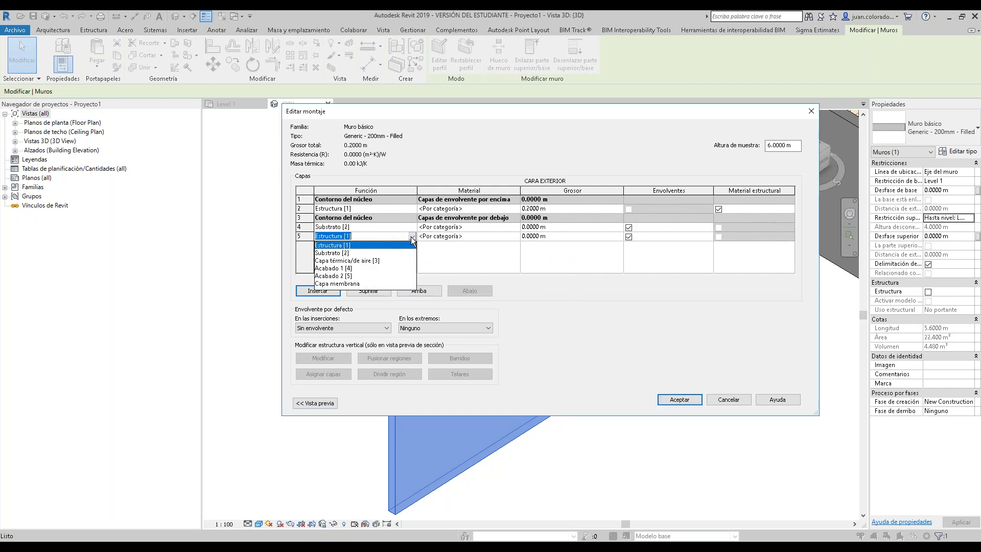
pyautogui.click(348, 269)
# - Search the materials for "concr" and assign Concrete Masonry Units to the Substrato [2] layer
pyautogui.click(454, 227)
pyautogui.click(516, 227)
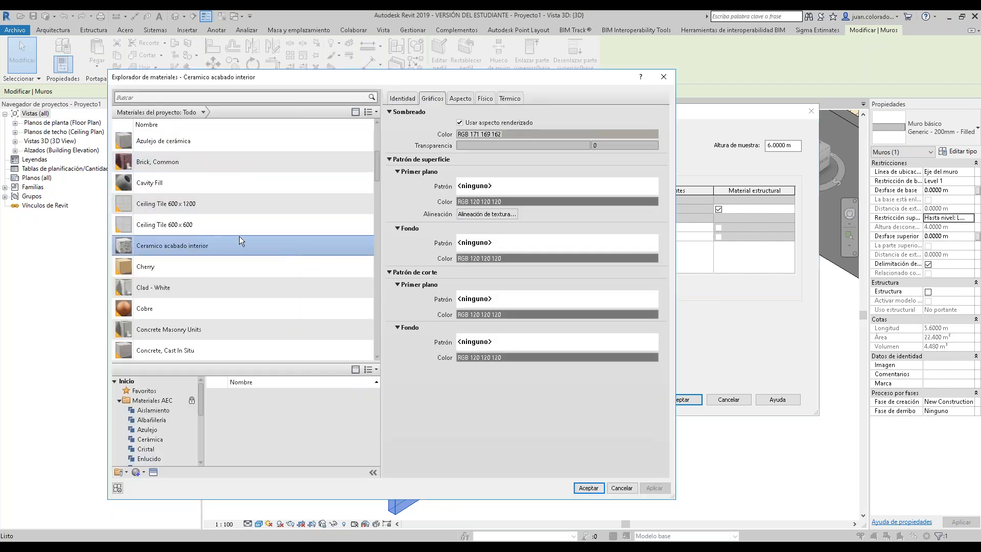
pyautogui.click(258, 97)
pyautogui.write('conc')
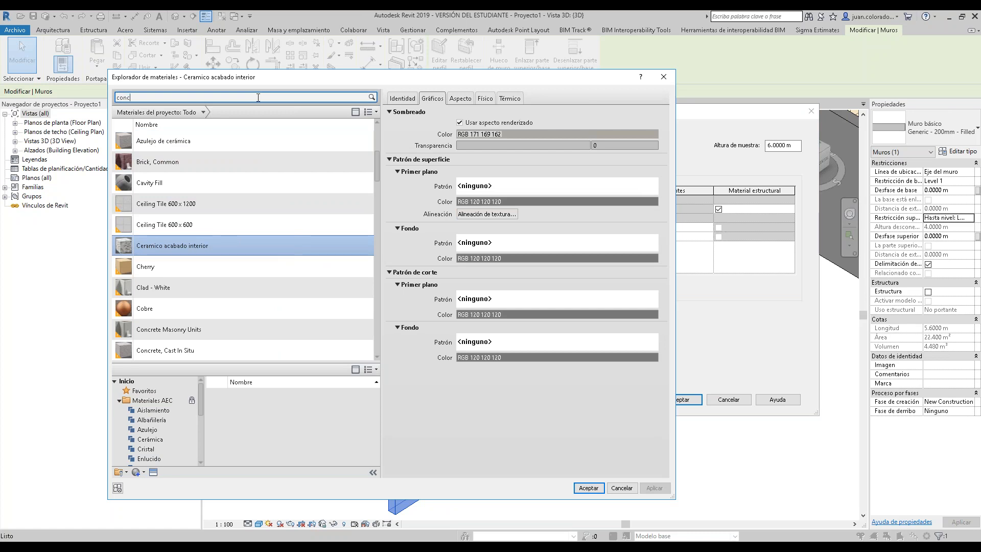
pyautogui.write('r')
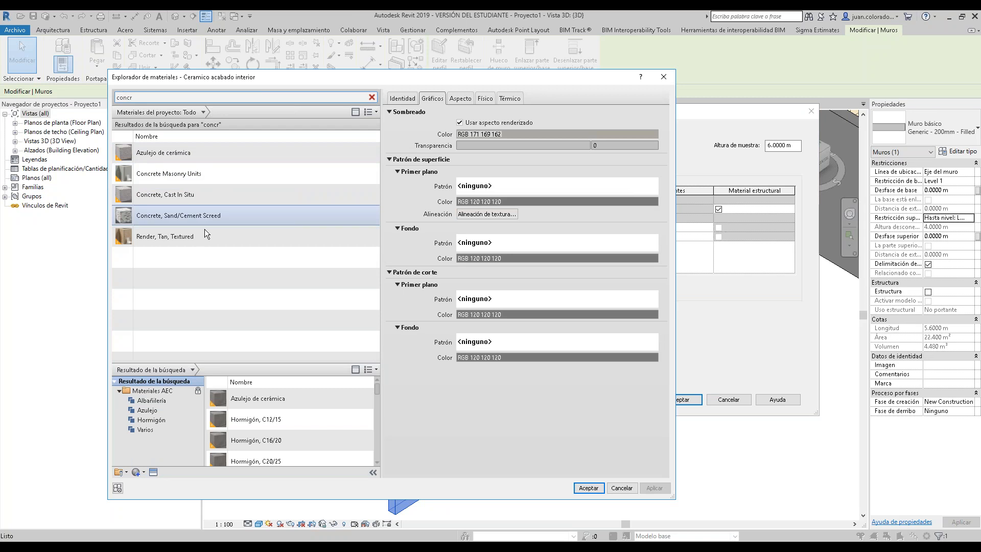
pyautogui.click(211, 174)
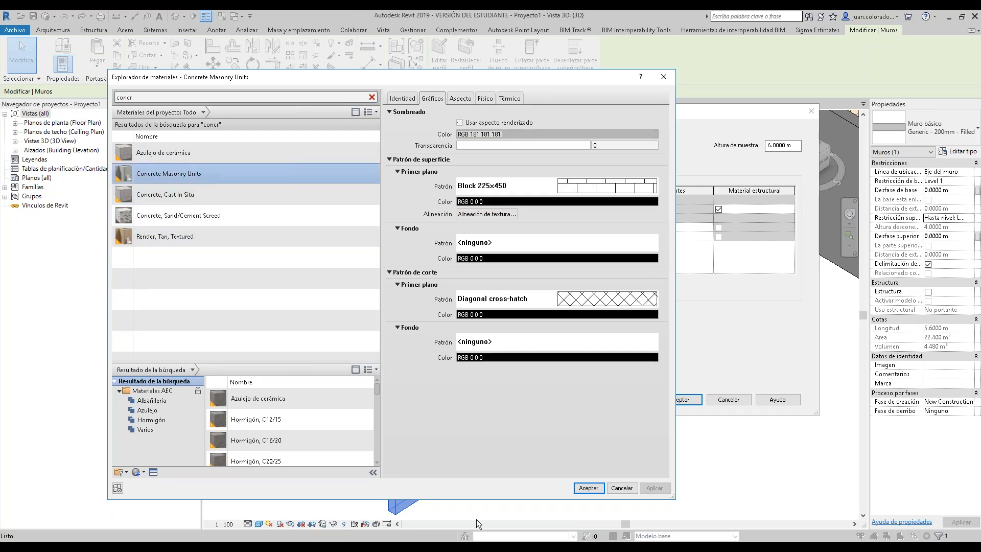
pyautogui.click(589, 489)
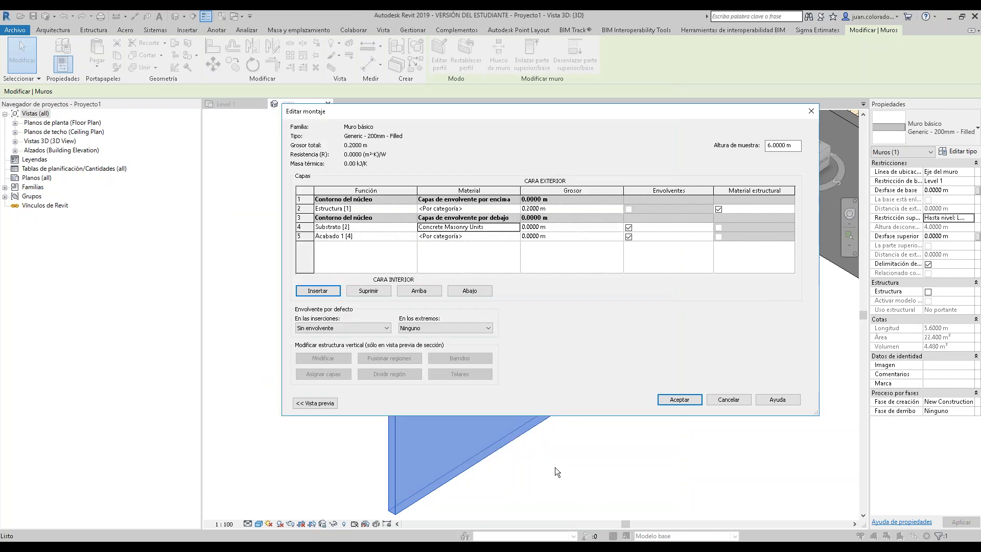
# - Search the materials for "bric" and assign Brick, Common to the Estructura [1] core layer
pyautogui.click(490, 210)
pyautogui.click(514, 209)
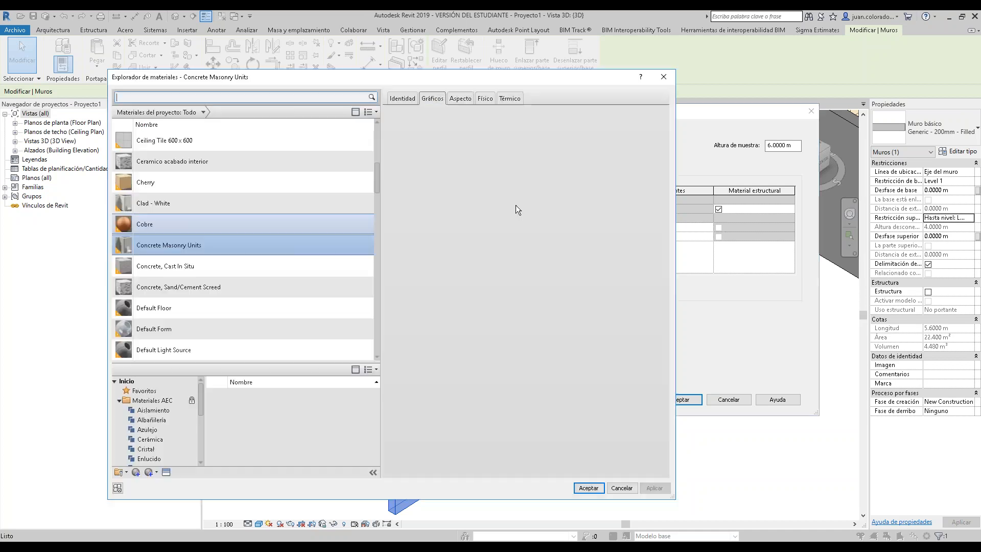
pyautogui.click(255, 98)
pyautogui.write('bric')
pyautogui.click(228, 158)
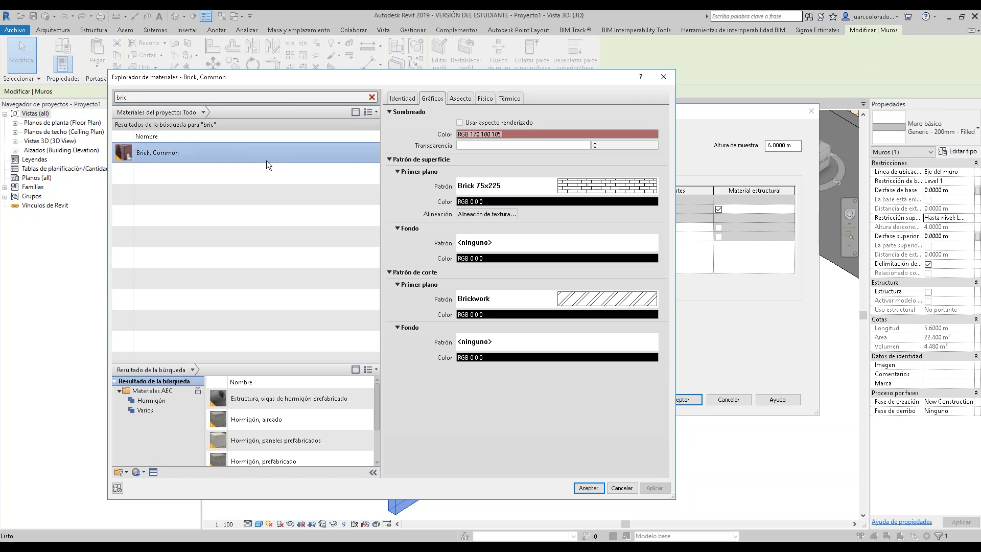
pyautogui.click(589, 488)
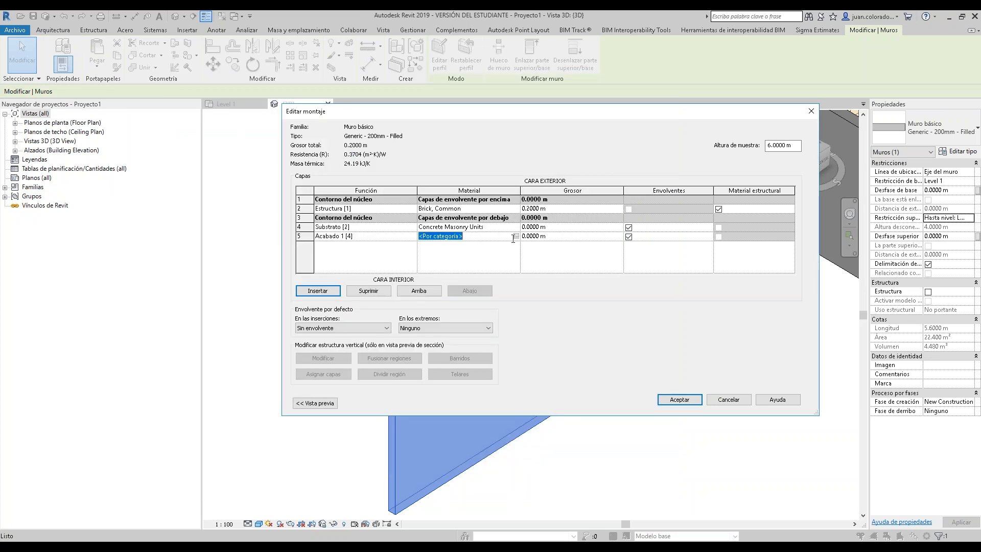
# - Search the materials for "cerami" and assign Ceramico acabado interior to the Acabado 1 [4] layer
pyautogui.click(516, 236)
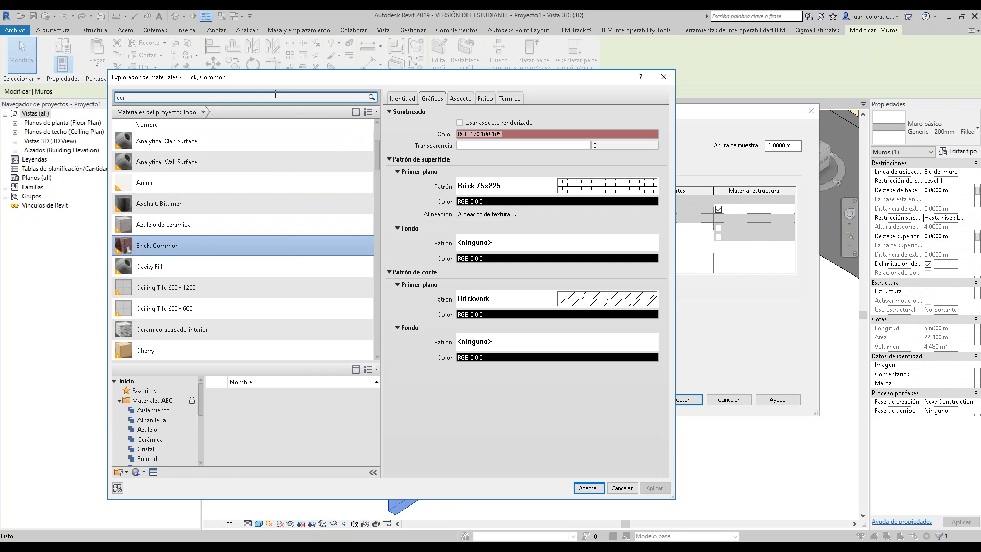
pyautogui.click(245, 176)
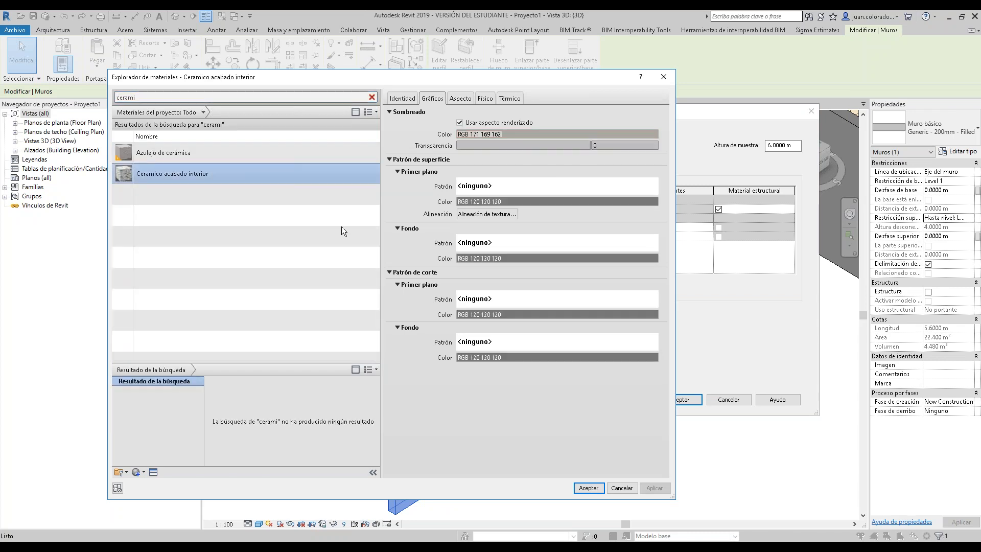
pyautogui.click(596, 488)
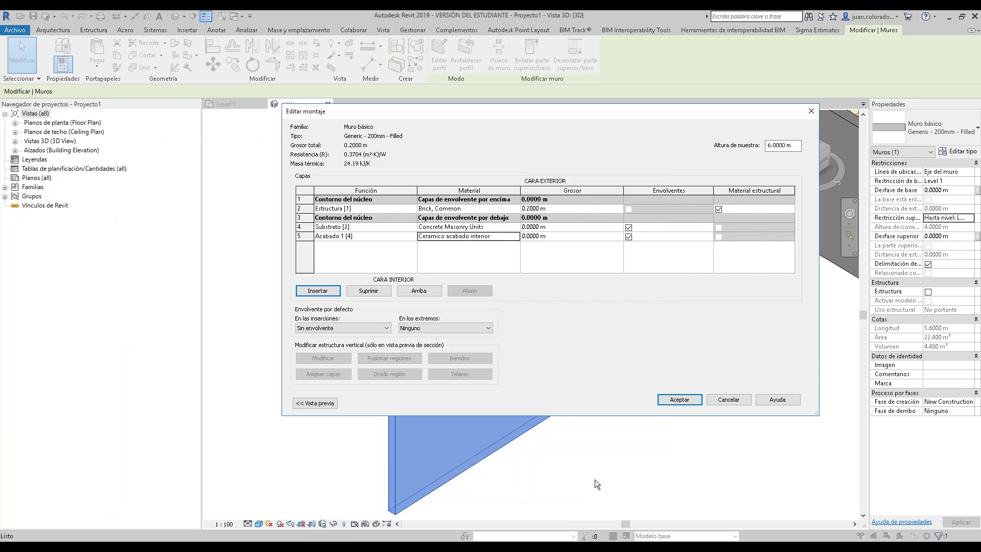
# - Set the thickness of both the Substrato [2] and Acabado 1 [4] layers to 0.0150 m
pyautogui.click(528, 227)
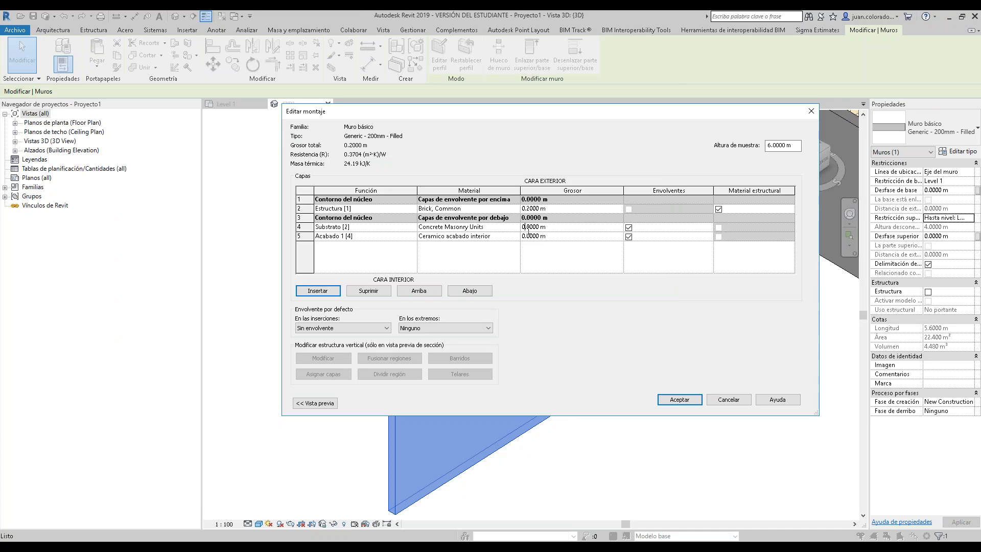
pyautogui.write('15')
pyautogui.click(529, 236)
pyautogui.write('15')
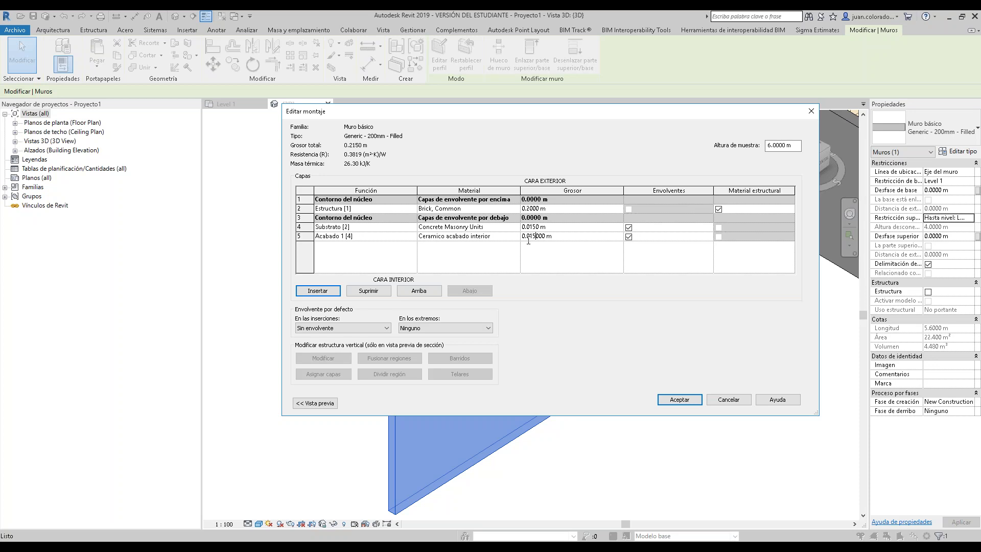
# - Show the section preview of the assembly and set the sample height to 3 m
pyautogui.click(315, 403)
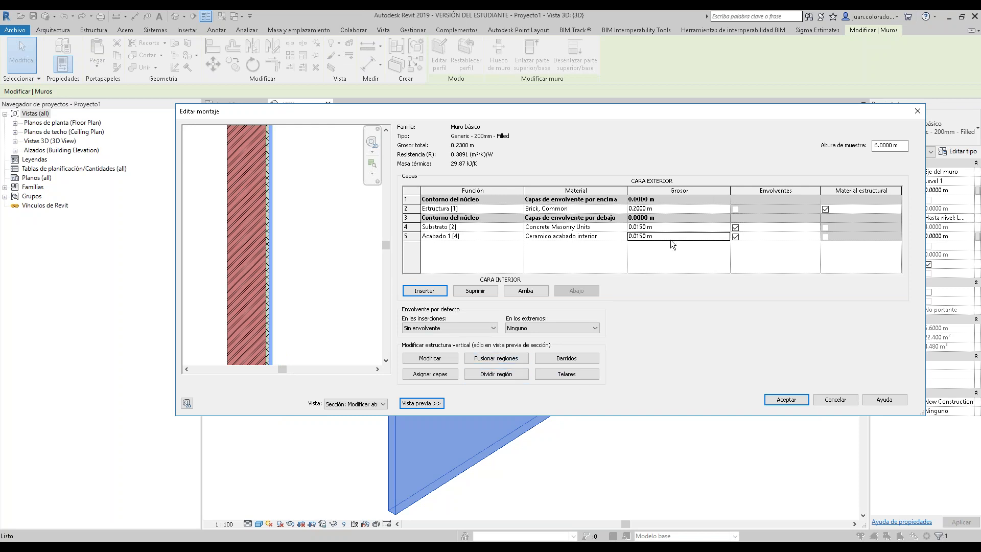
pyautogui.click(876, 147)
pyautogui.write('3')
pyautogui.click(332, 271)
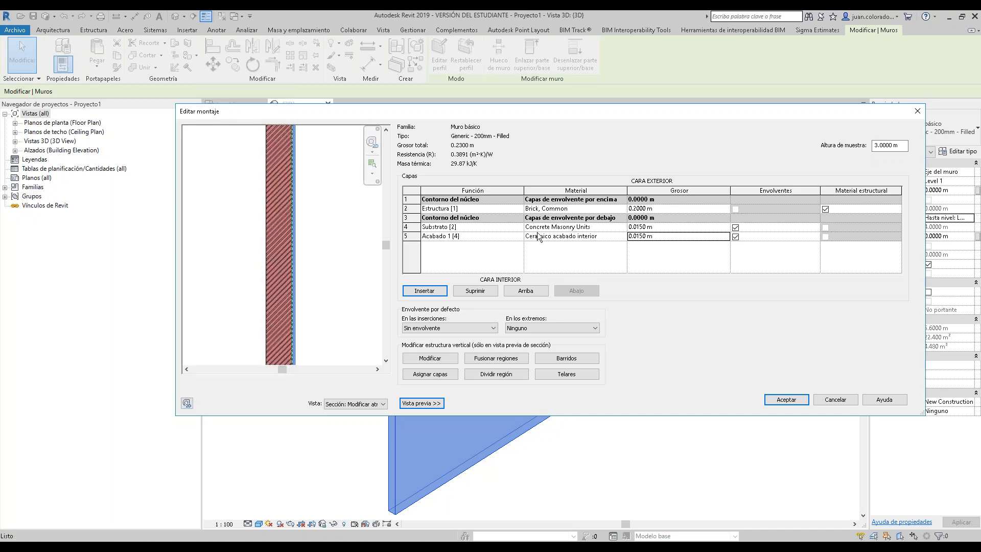
# - Split the ceramic finish layer at two heights in the section preview to form a band about 0.30 m tall
pyautogui.click(495, 375)
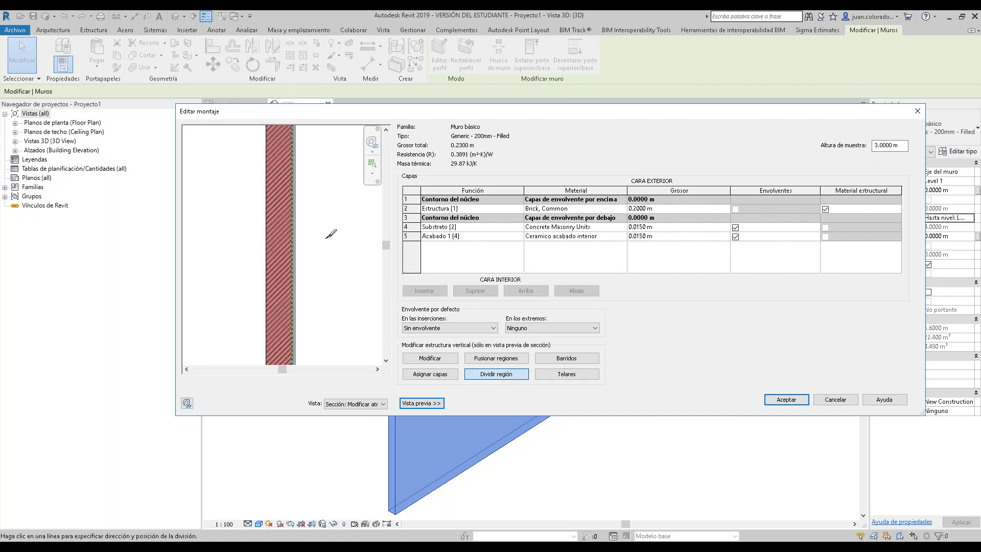
pyautogui.scroll(5, 302, 214)
pyautogui.click(298, 217)
pyautogui.scroll(-5, 300, 210)
pyautogui.scroll(5, 305, 164)
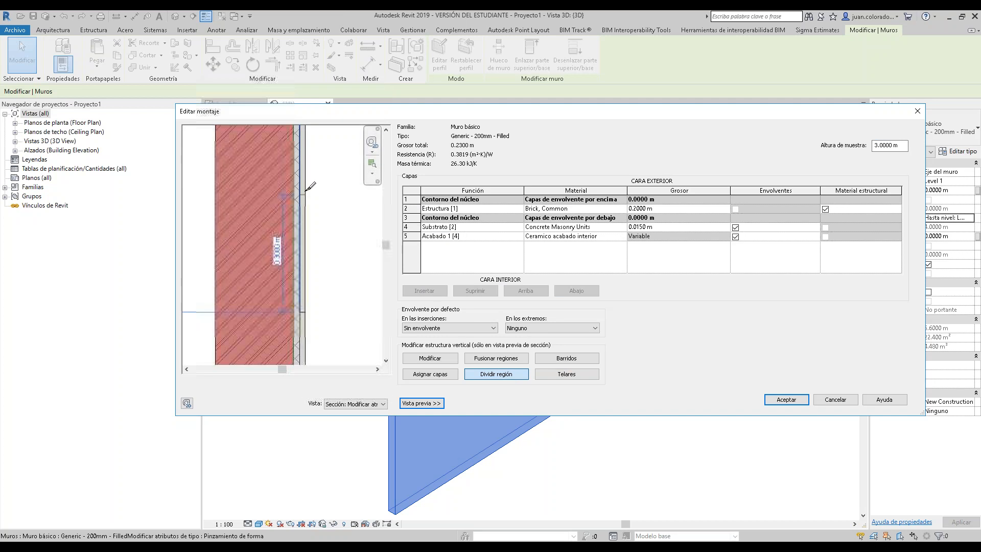
pyautogui.scroll(-3, 308, 204)
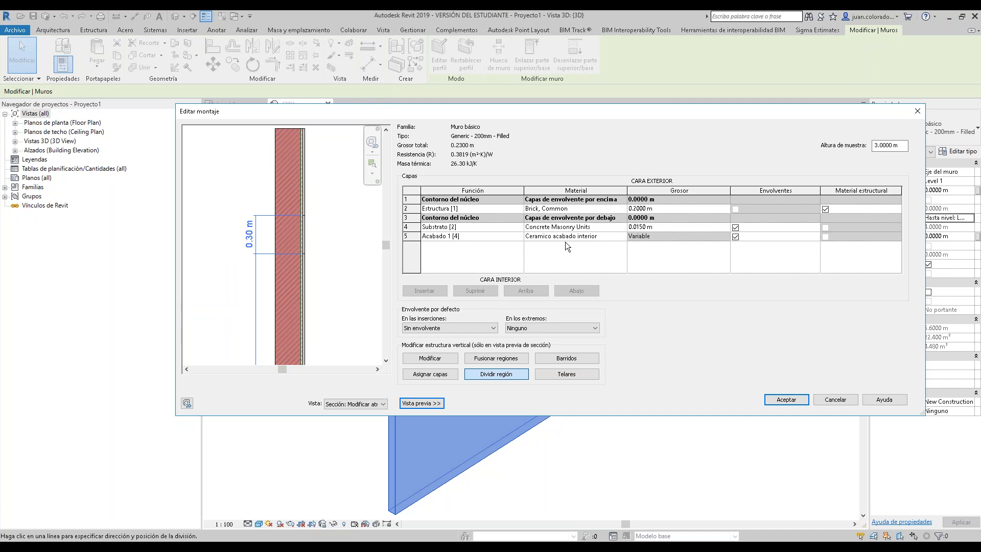
# - Insert a layer above Acabado 1 [4], search the materials for "cerami" and assign it Ceramic Tile (Azulejo de cerámica)
pyautogui.click(404, 237)
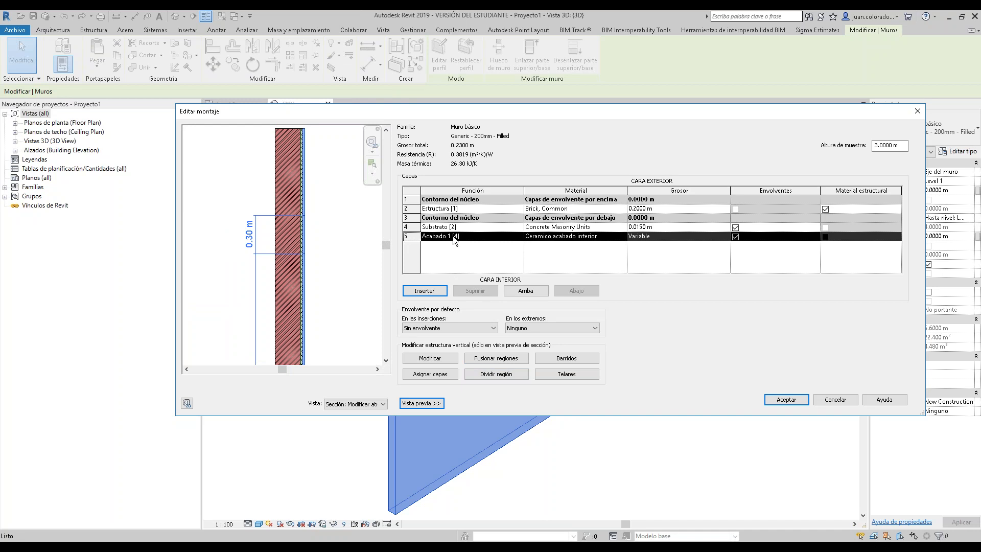
pyautogui.click(425, 290)
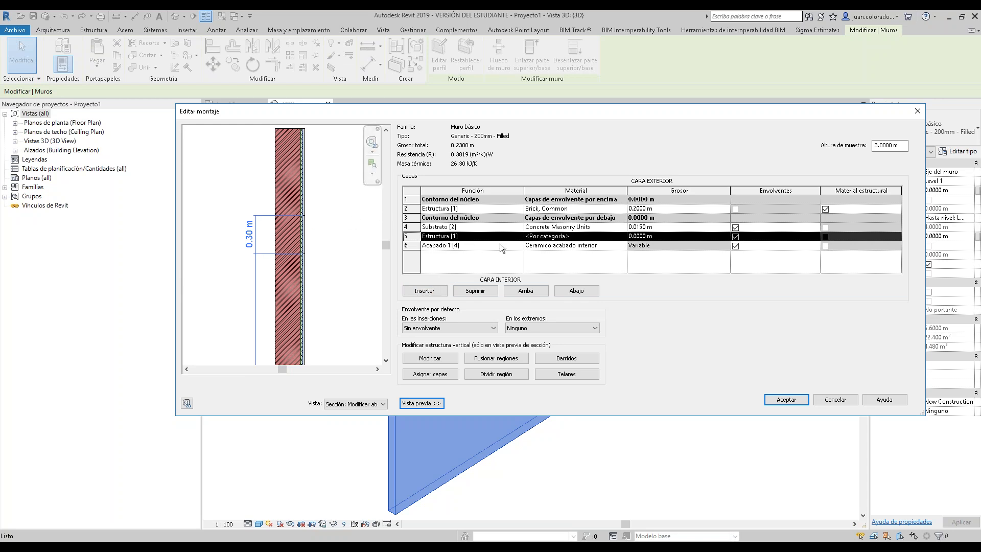
pyautogui.click(621, 235)
pyautogui.click(623, 236)
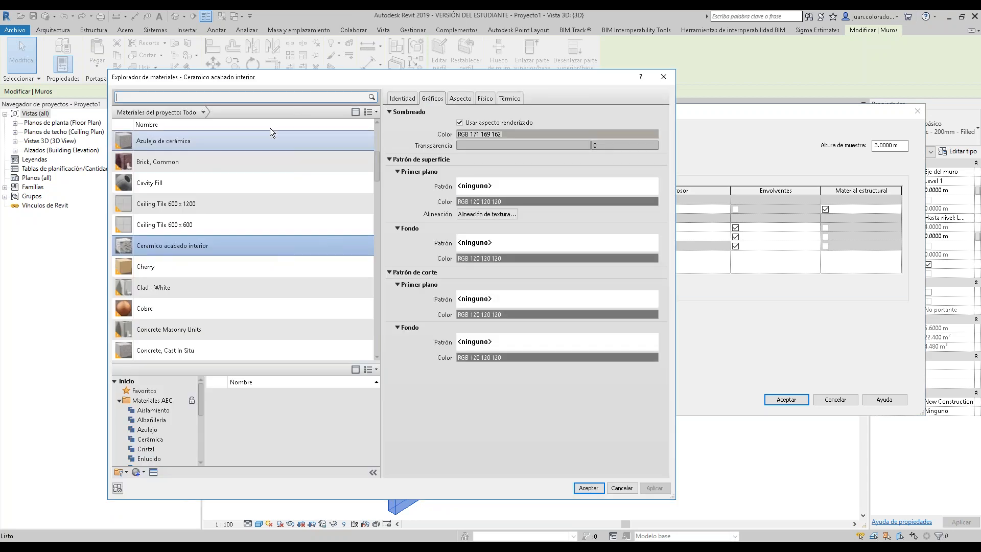
pyautogui.write('cerami')
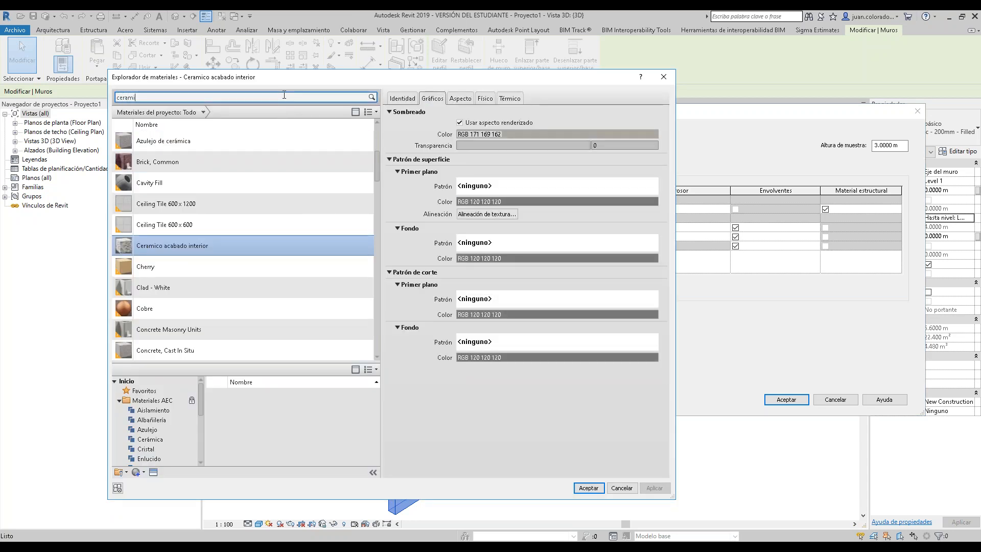
pyautogui.click(234, 153)
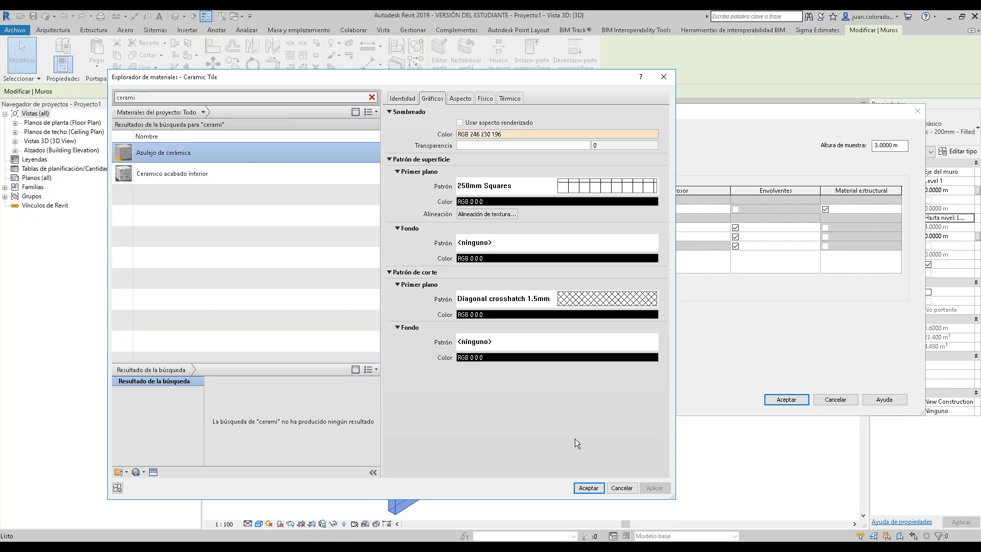
pyautogui.click(594, 490)
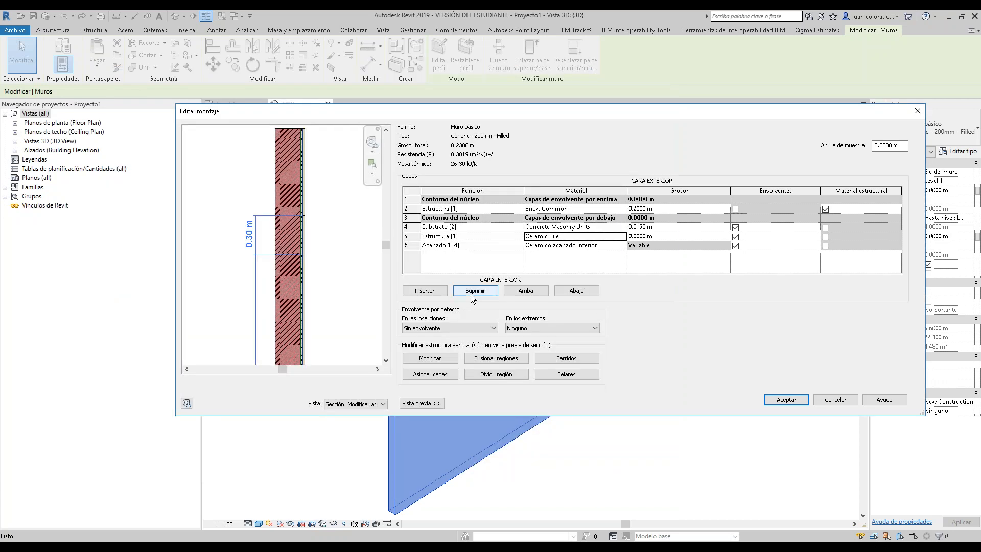
# - Assign the Ceramic Tile layer to the split band of the interior finish and inspect it against the substrate
pyautogui.click(409, 236)
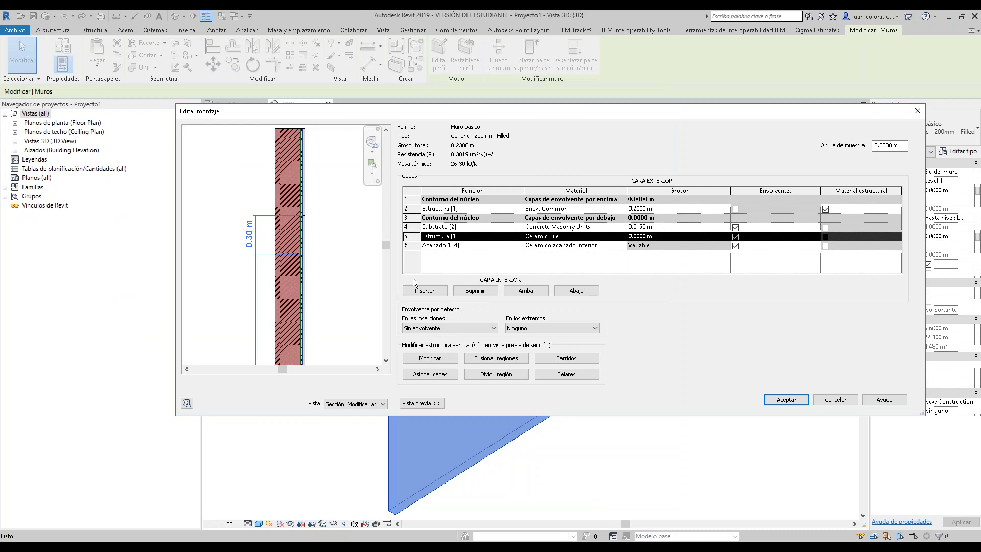
pyautogui.click(429, 375)
pyautogui.scroll(5, 322, 230)
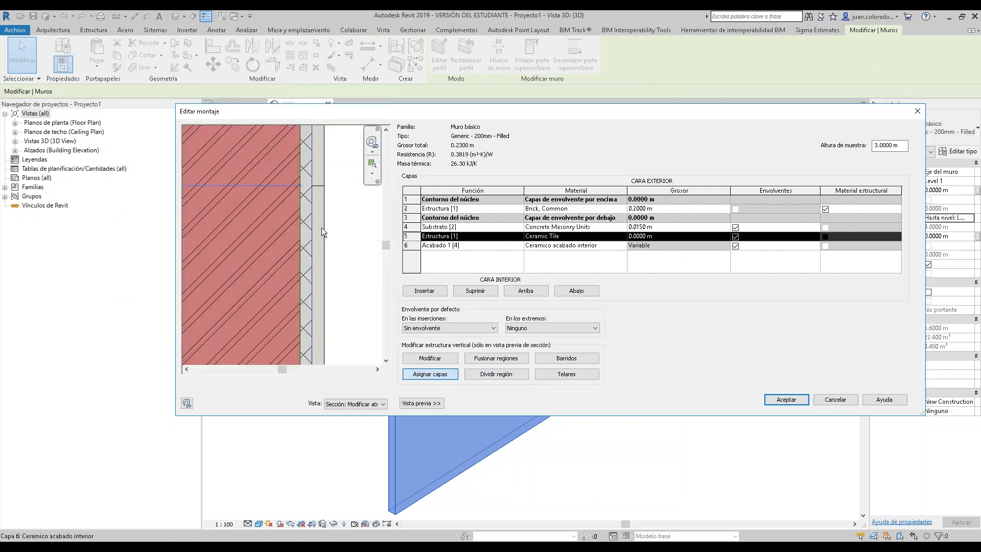
pyautogui.click(321, 228)
pyautogui.scroll(-3, 324, 222)
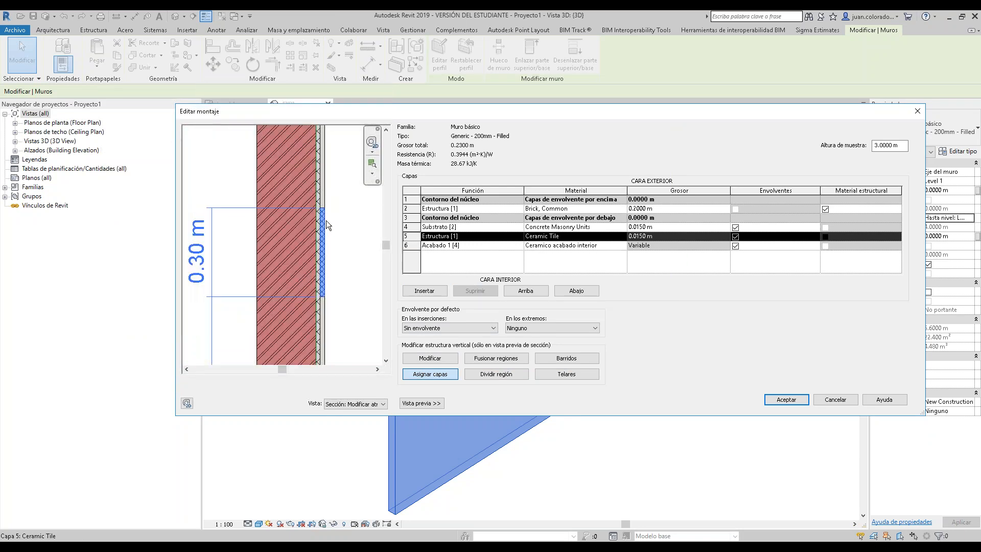
pyautogui.scroll(-4, 327, 218)
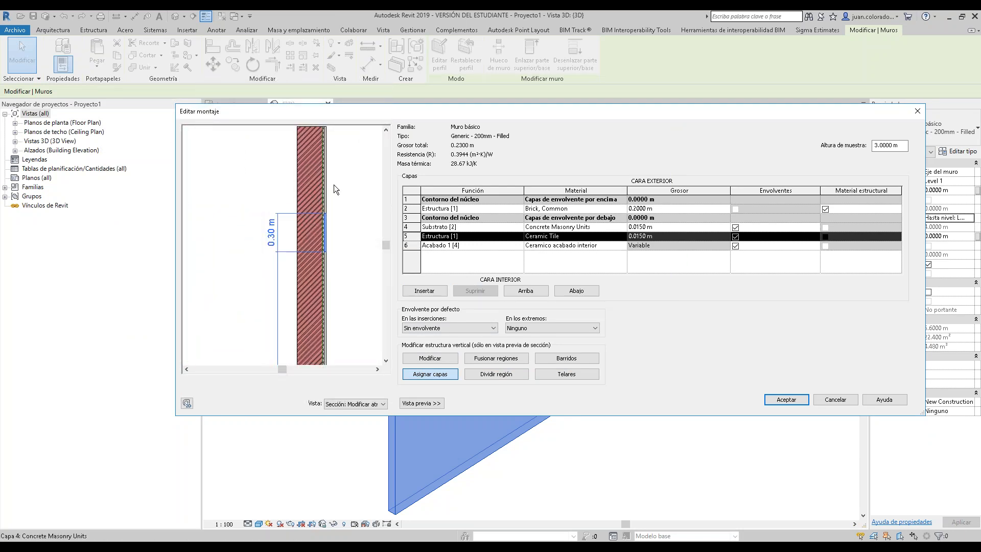
pyautogui.scroll(5, 326, 199)
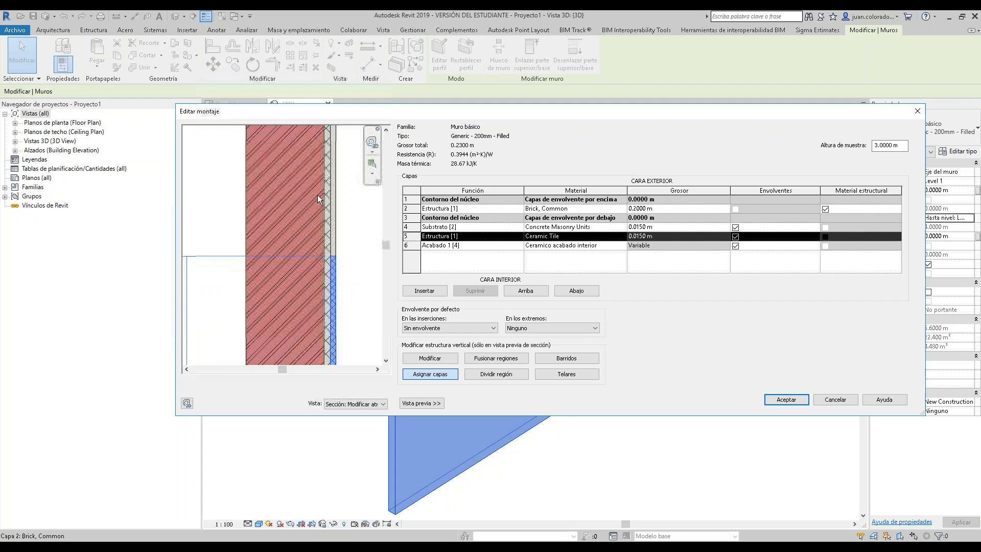
pyautogui.scroll(-3, 317, 196)
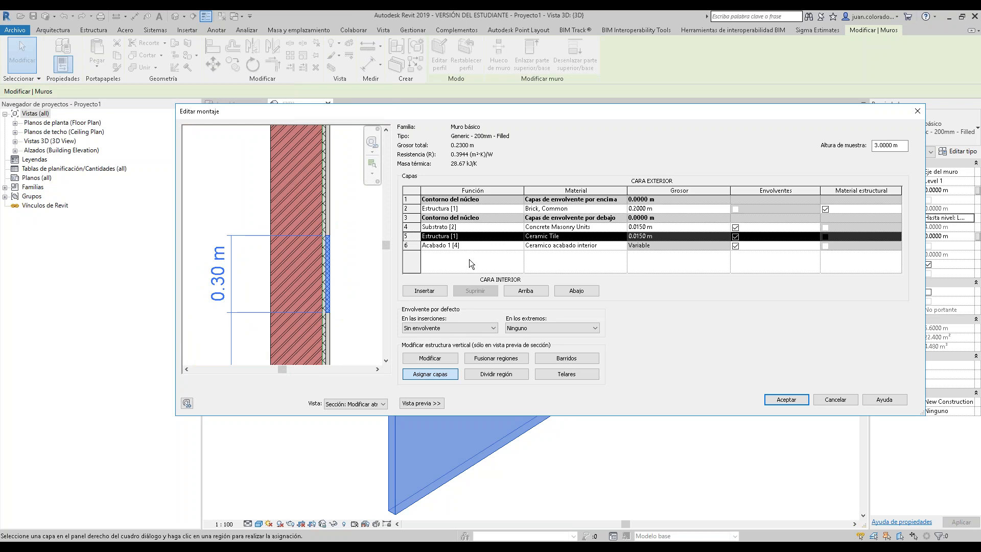
pyautogui.click(444, 227)
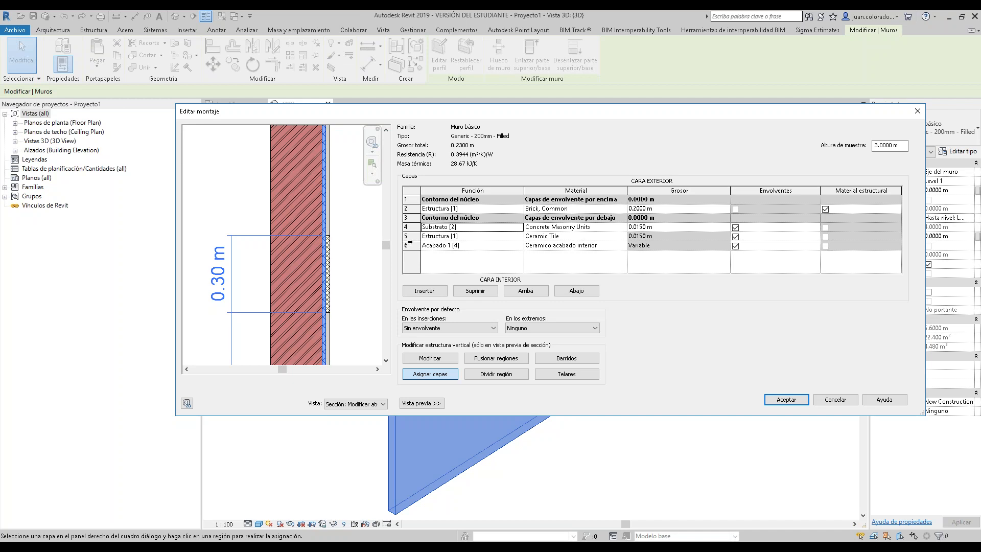
pyautogui.scroll(-1, 323, 220)
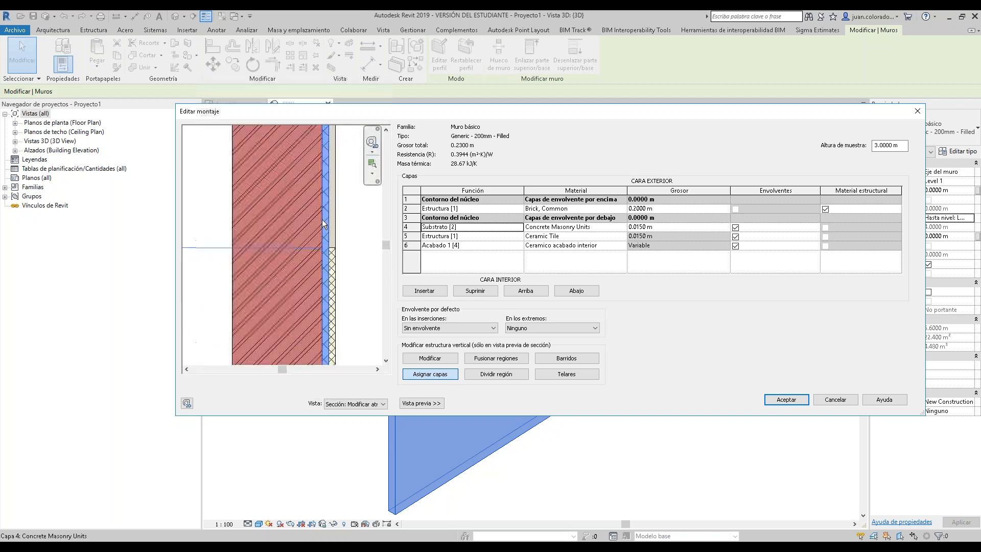
pyautogui.scroll(-1, 307, 235)
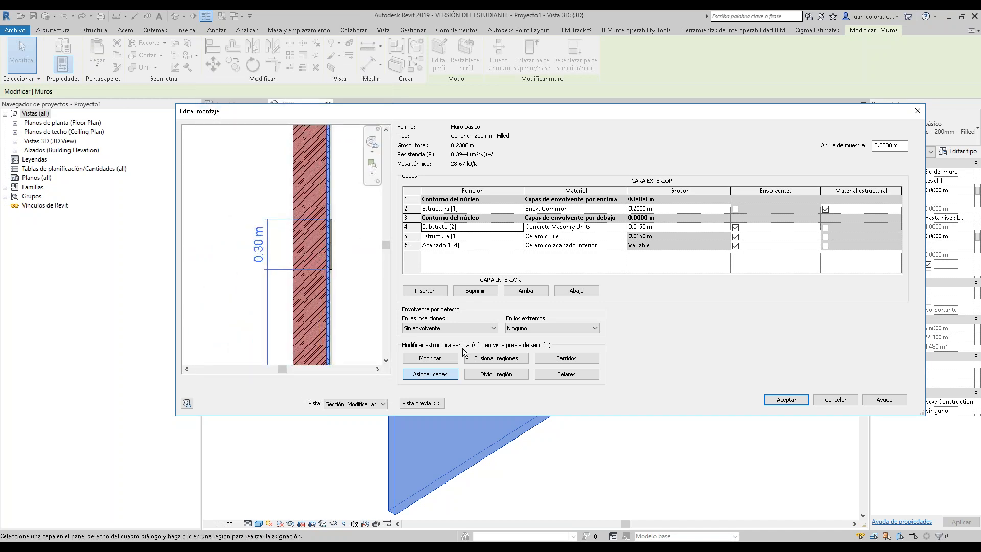
# - Modify the height dimension of the ceramic tile band in the section preview to 0.25 m
pyautogui.click(437, 361)
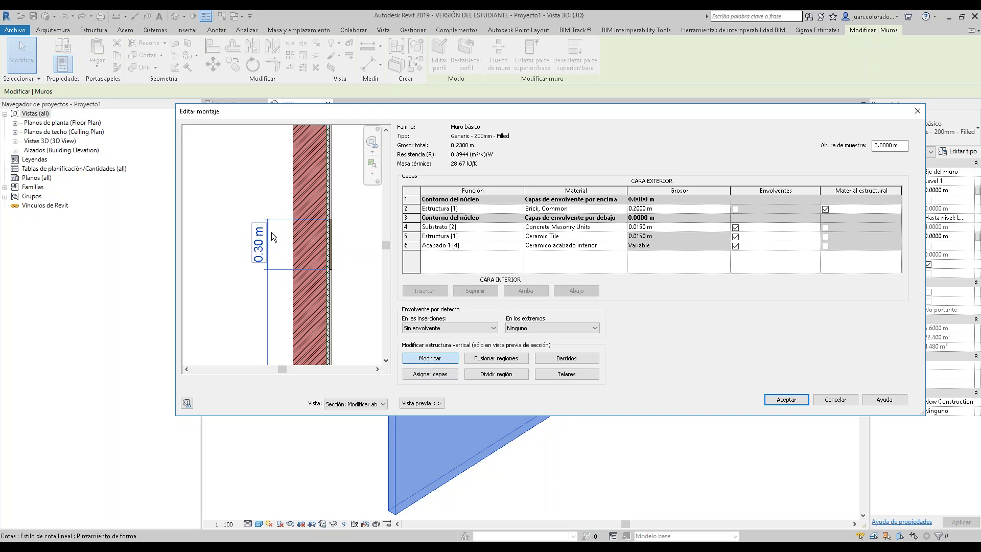
pyautogui.scroll(6, 329, 220)
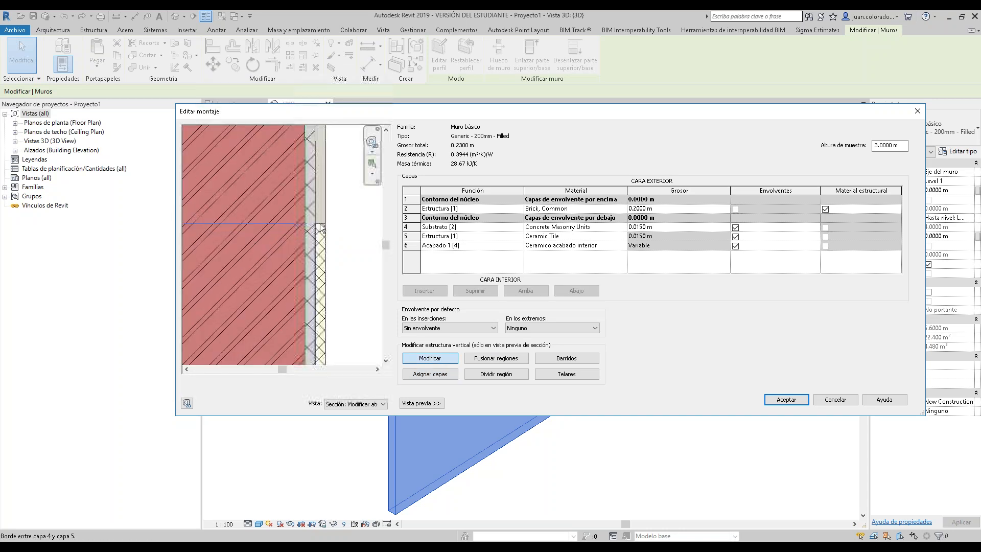
pyautogui.scroll(-5, 320, 223)
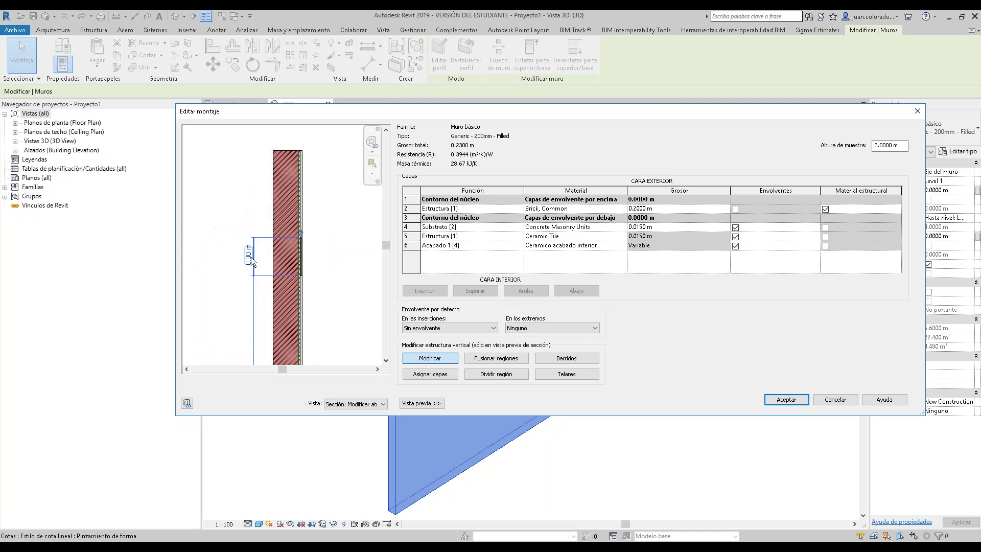
pyautogui.scroll(6, 309, 234)
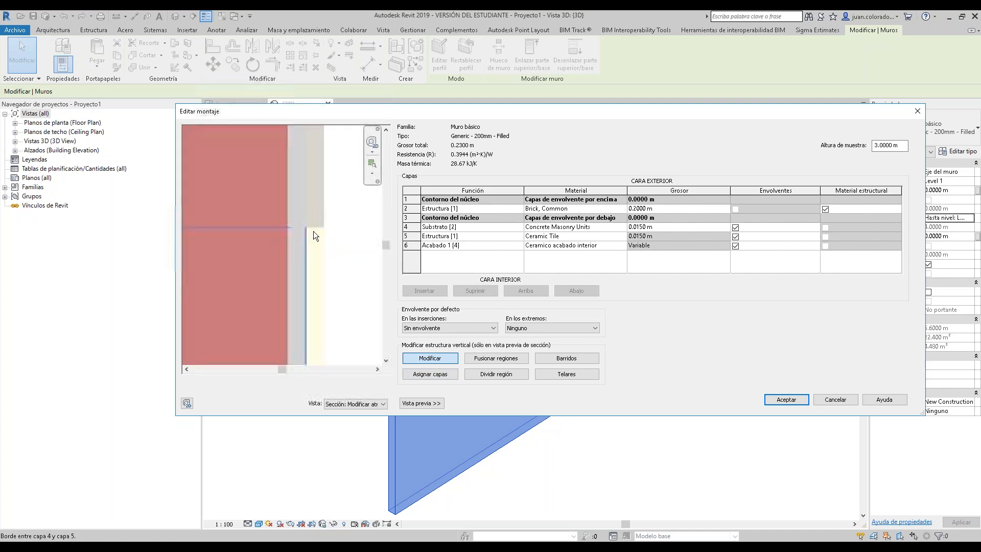
pyautogui.scroll(-6, 318, 229)
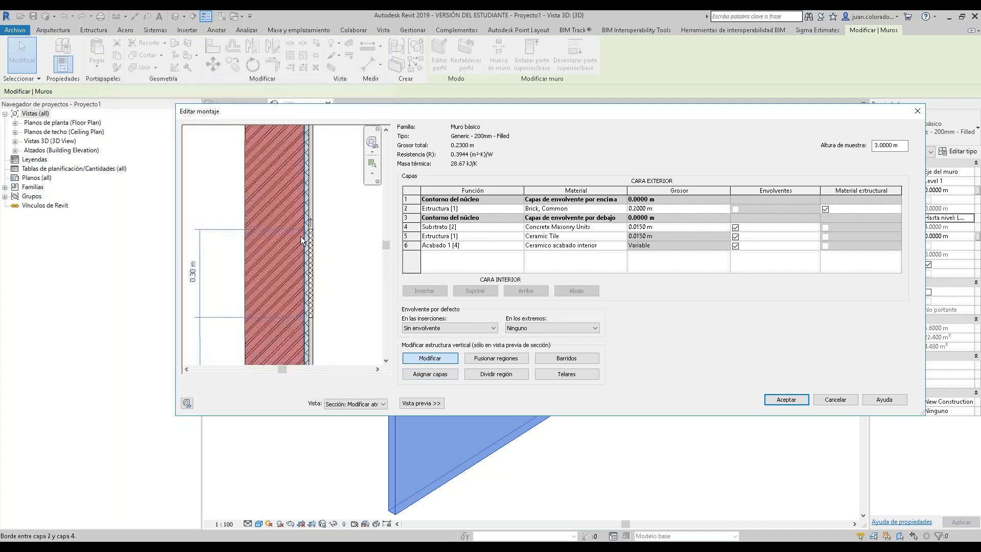
pyautogui.click(194, 272)
pyautogui.scroll(-3, 230, 298)
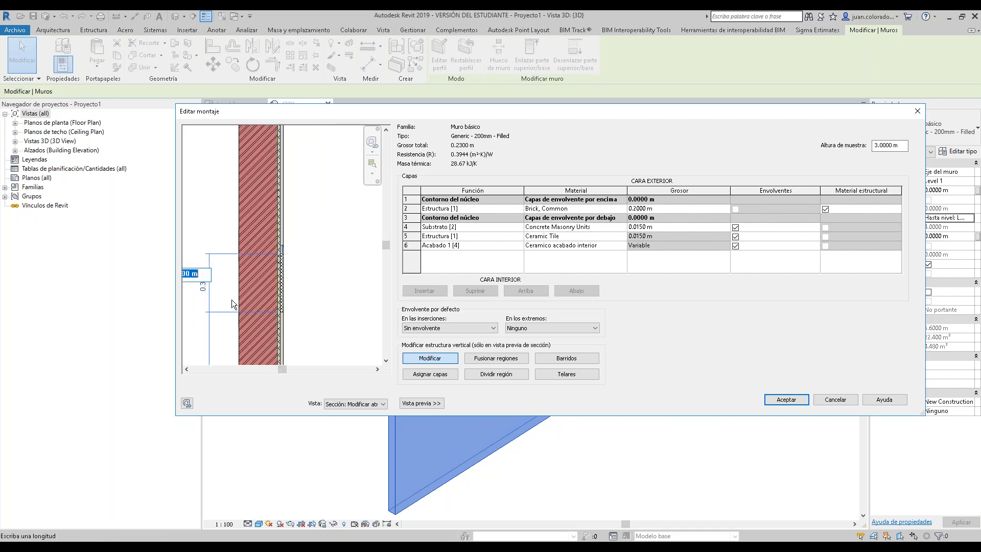
pyautogui.scroll(2, 233, 287)
pyautogui.press('BackSpace')
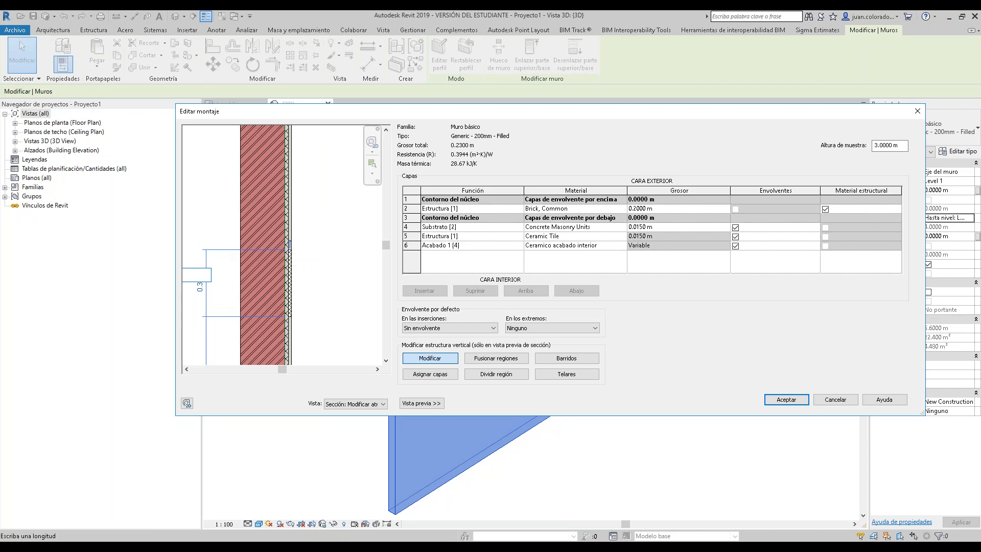
pyautogui.write('0.25')
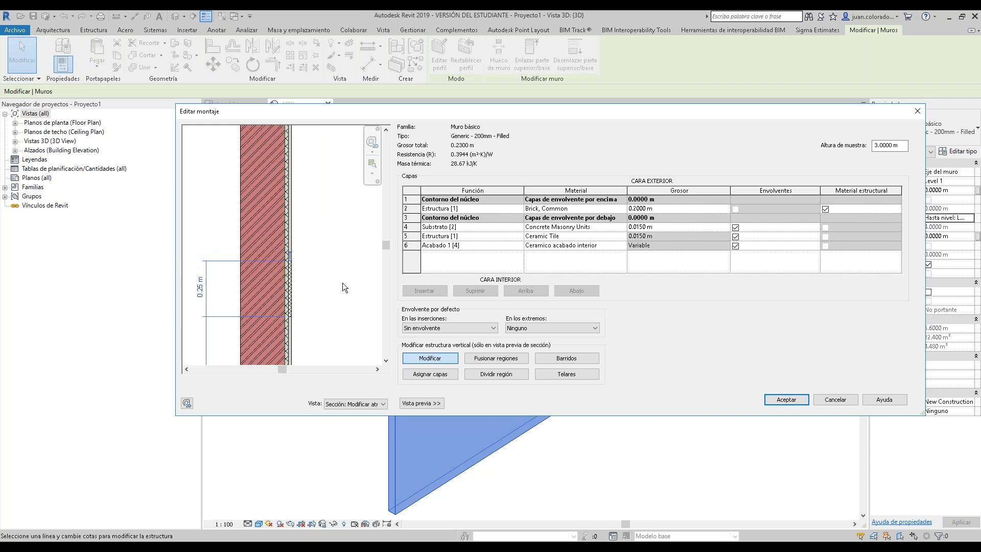
pyautogui.press('Return')
pyautogui.moveTo(387, 245); pyautogui.dragTo(391, 303)
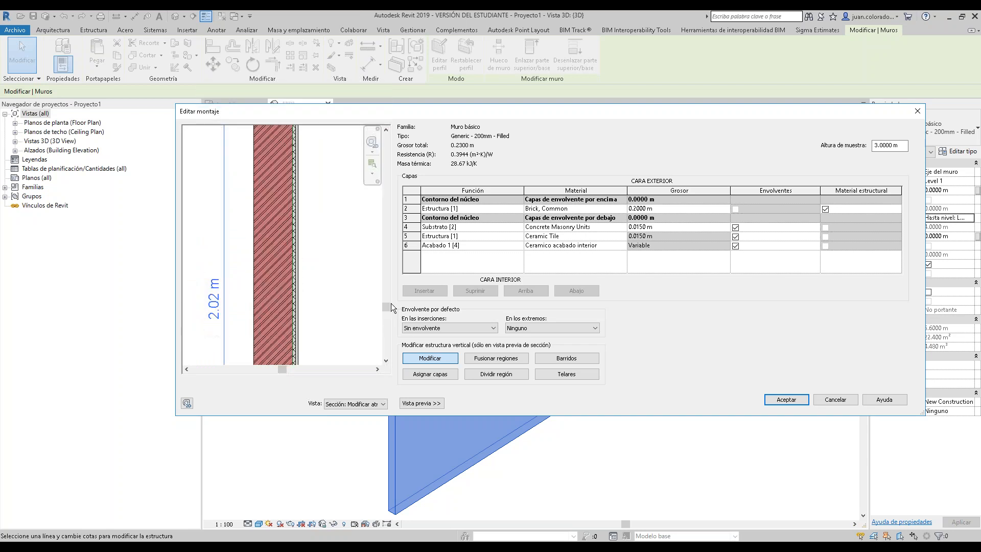
pyautogui.scroll(1, 352, 271)
pyautogui.scroll(-3, 369, 248)
pyautogui.moveTo(384, 244); pyautogui.dragTo(384, 185)
pyautogui.scroll(3, 339, 223)
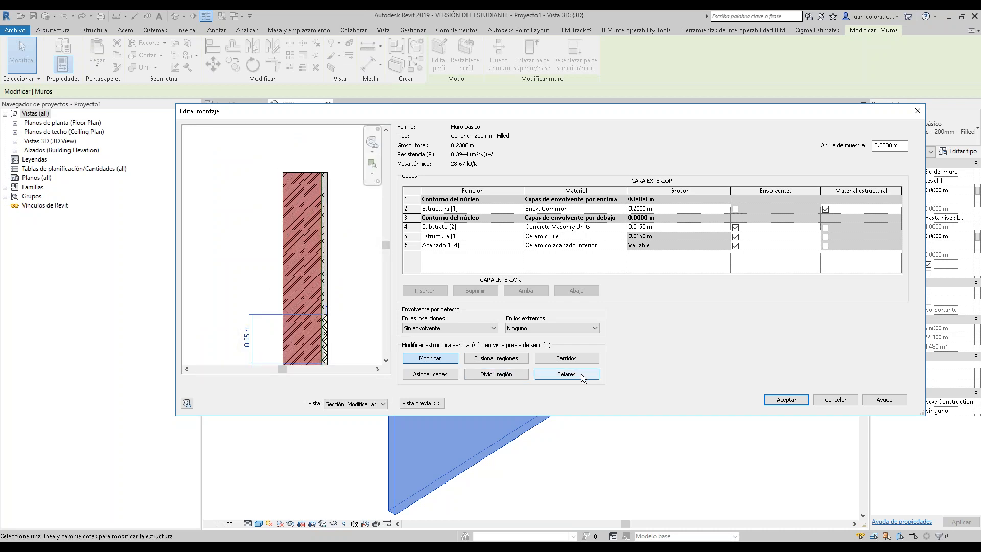
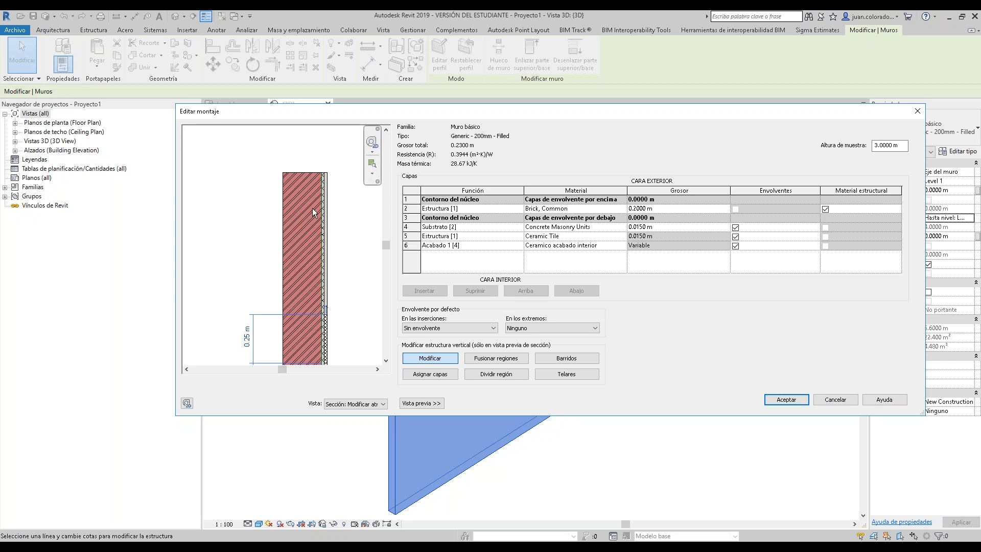
# - Change the Ceramic Tile layer's function to Acabado 1 [4] and accept the assembly and the wall type properties
pyautogui.click(790, 400)
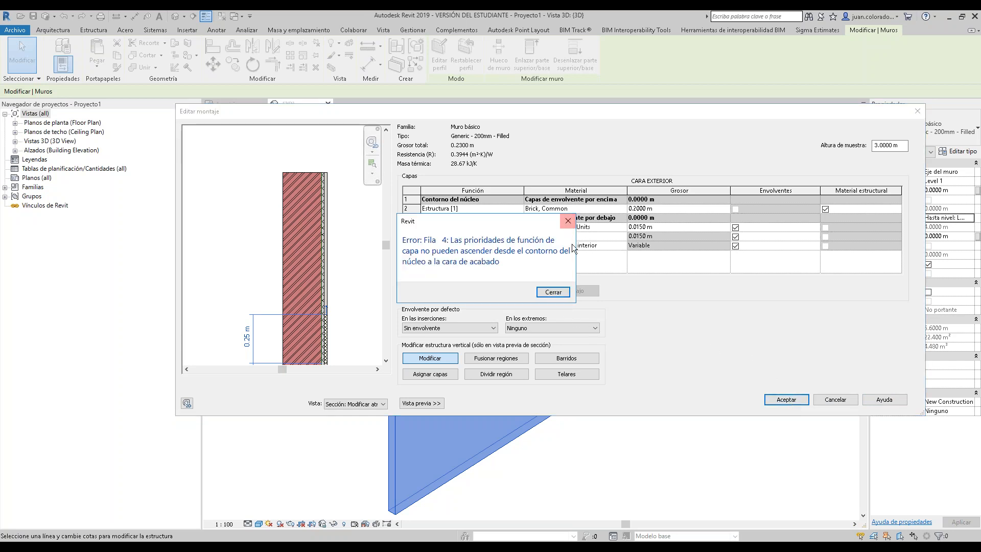
pyautogui.click(568, 225)
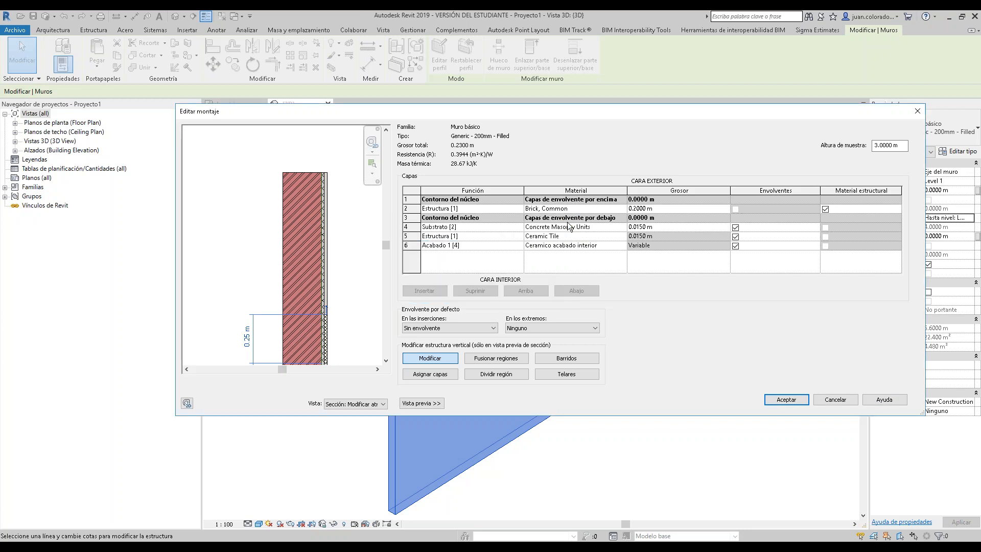
pyautogui.click(506, 239)
pyautogui.click(519, 236)
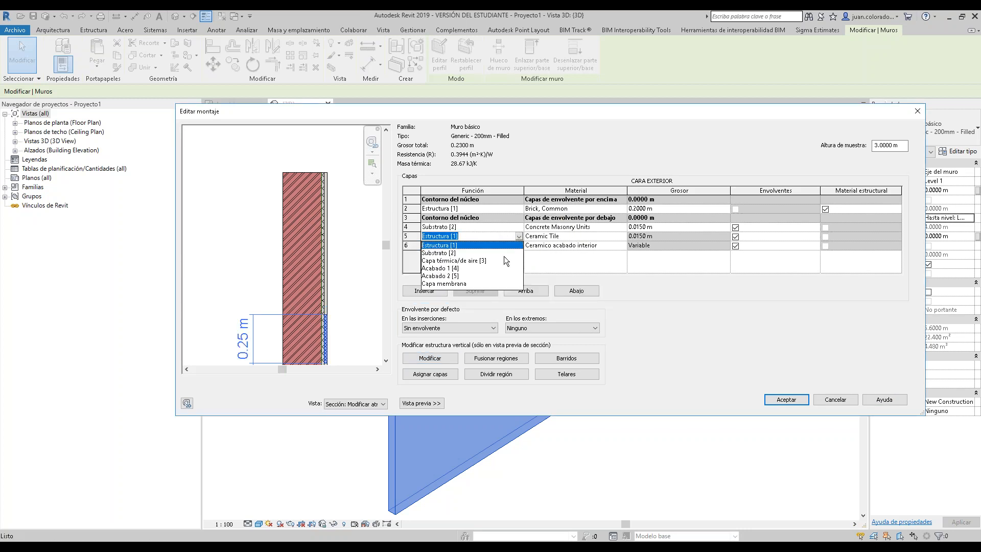
pyautogui.click(465, 269)
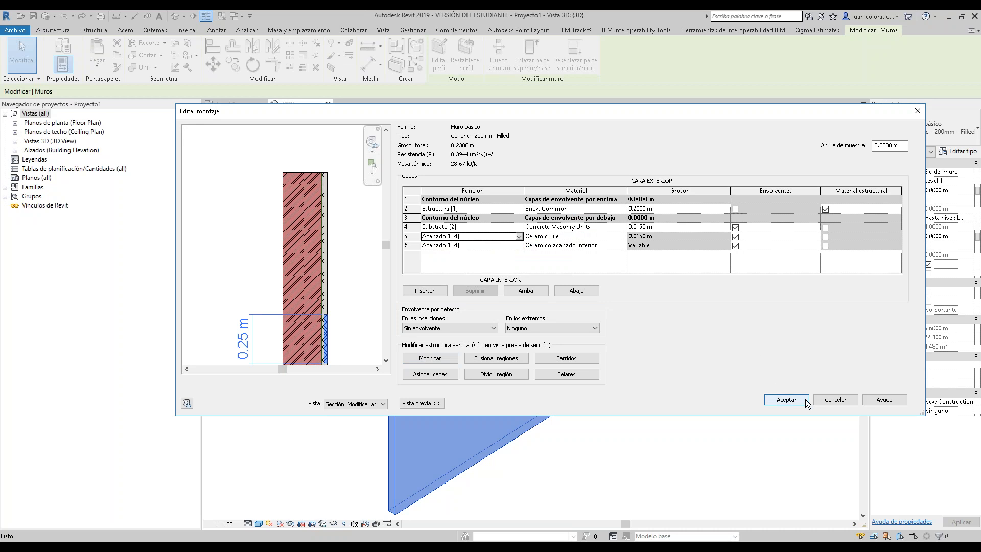
pyautogui.click(787, 400)
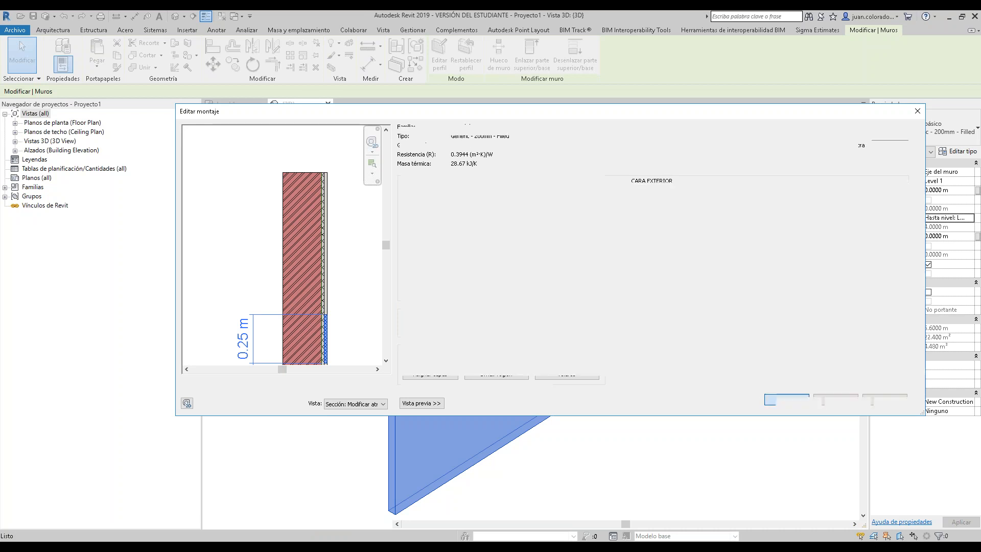
pyautogui.click(894, 404)
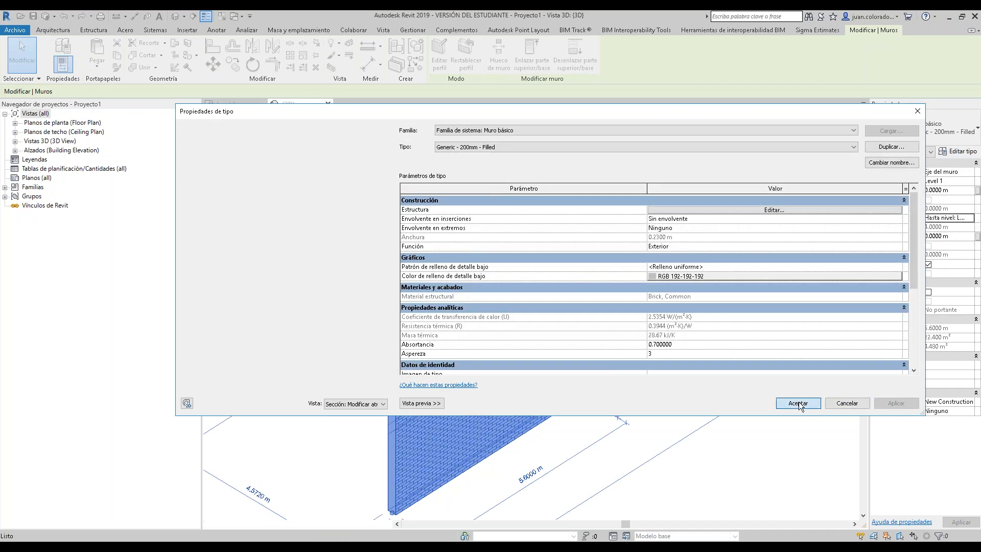
pyautogui.click(796, 403)
# - Inspect the ceramic tile band on the wall's interior face in the 3D view and compare it with the neighbouring tiled wall
pyautogui.click(657, 305)
pyautogui.keyDown('shift'); pyautogui.moveTo(530, 367); pyautogui.dragTo(517, 275, button='middle'); pyautogui.keyUp('shift')
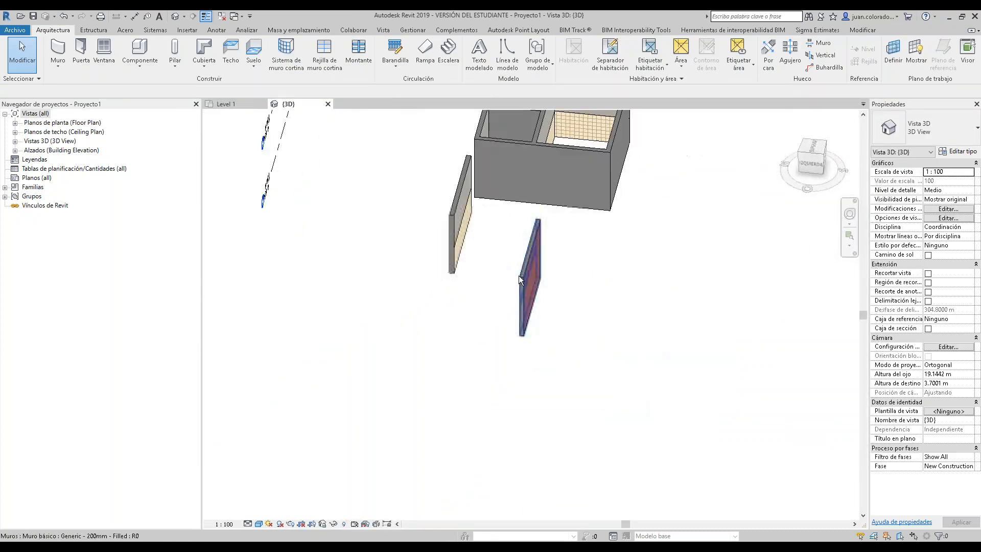
pyautogui.click(524, 294)
pyautogui.scroll(4, 558, 296)
pyautogui.keyDown('shift'); pyautogui.moveTo(587, 306); pyautogui.dragTo(409, 271, button='middle'); pyautogui.keyUp('shift')
pyautogui.click(652, 356)
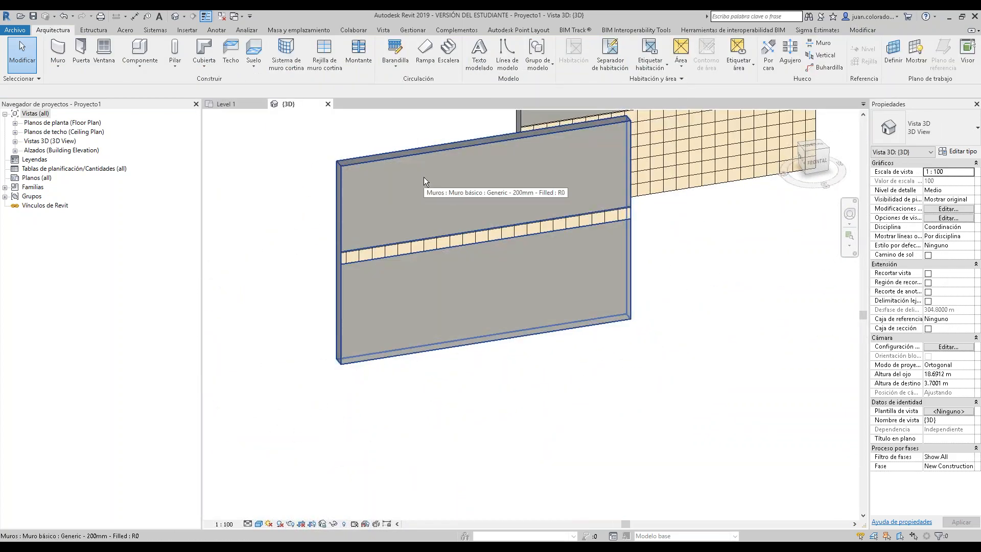
pyautogui.moveTo(388, 137); pyautogui.dragTo(370, 182, button='middle')
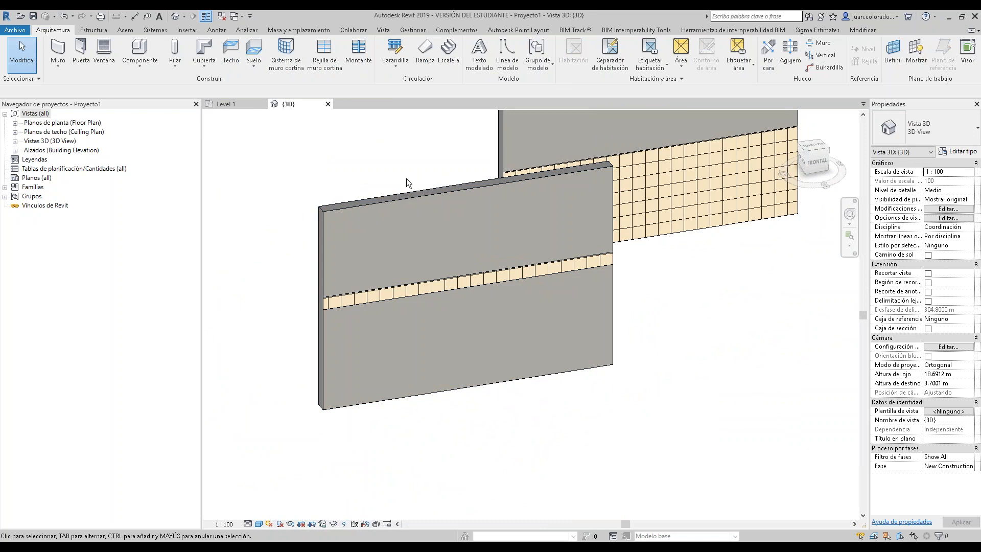
pyautogui.moveTo(645, 198); pyautogui.dragTo(563, 304, button='middle')
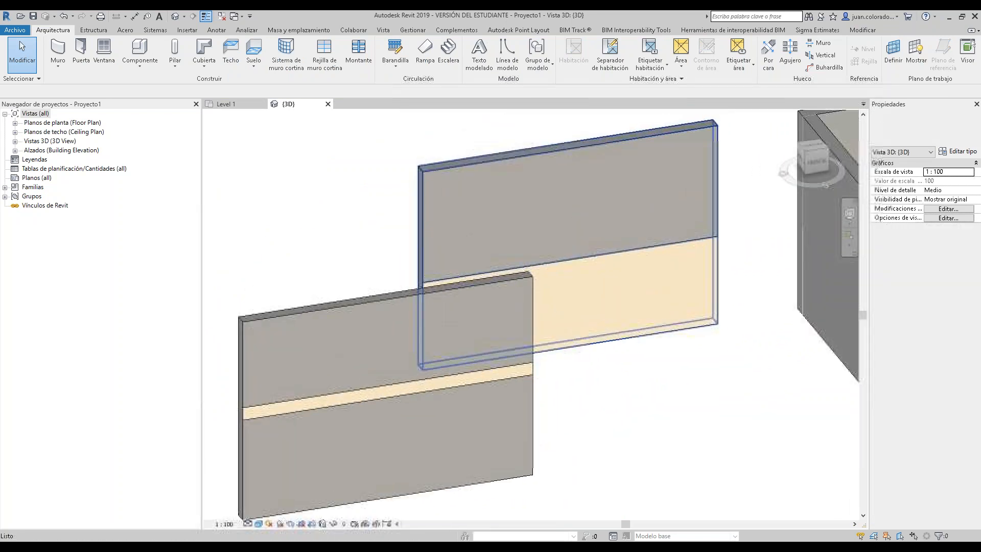
pyautogui.moveTo(452, 305); pyautogui.dragTo(495, 241, button='middle')
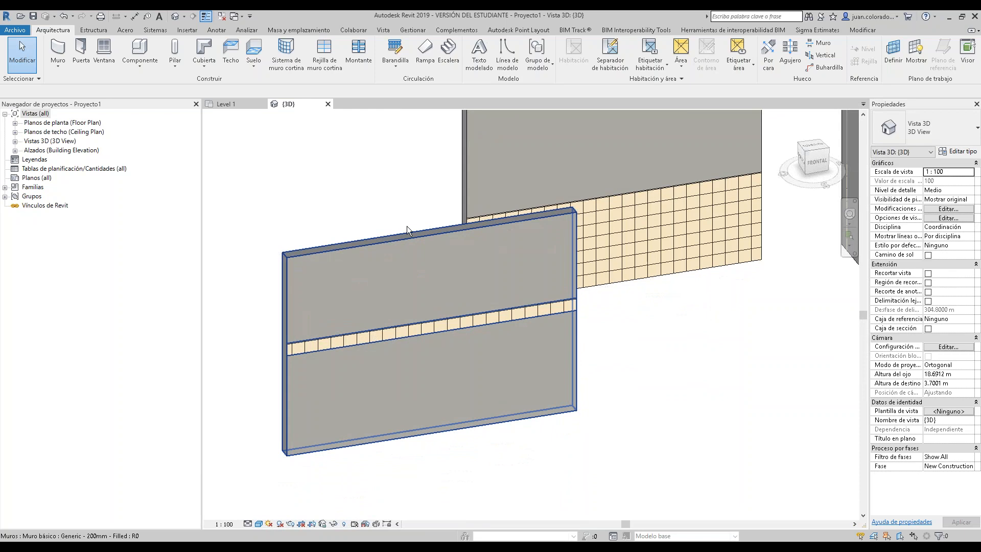
# - Open the structure assembly of the banded wall's type for editing
pyautogui.click(360, 255)
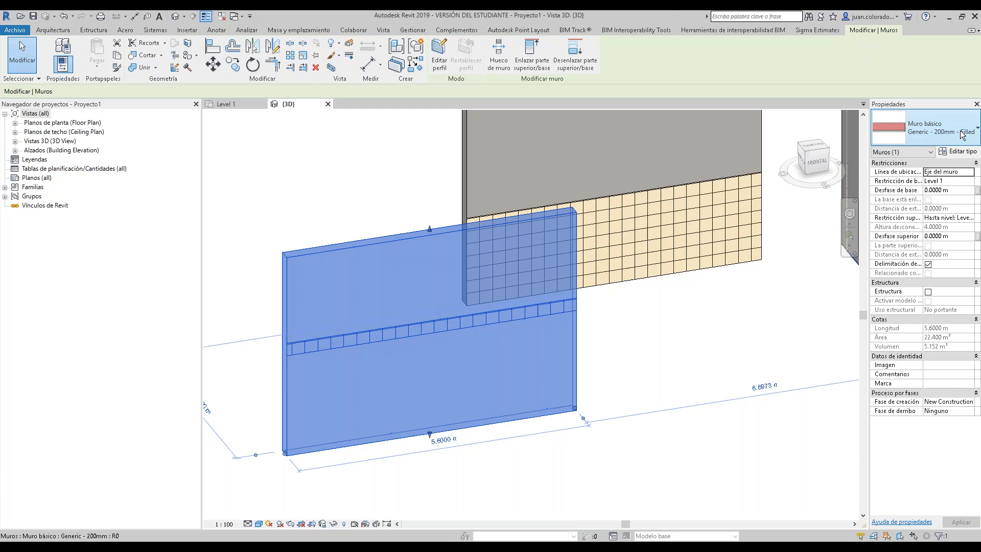
pyautogui.click(959, 151)
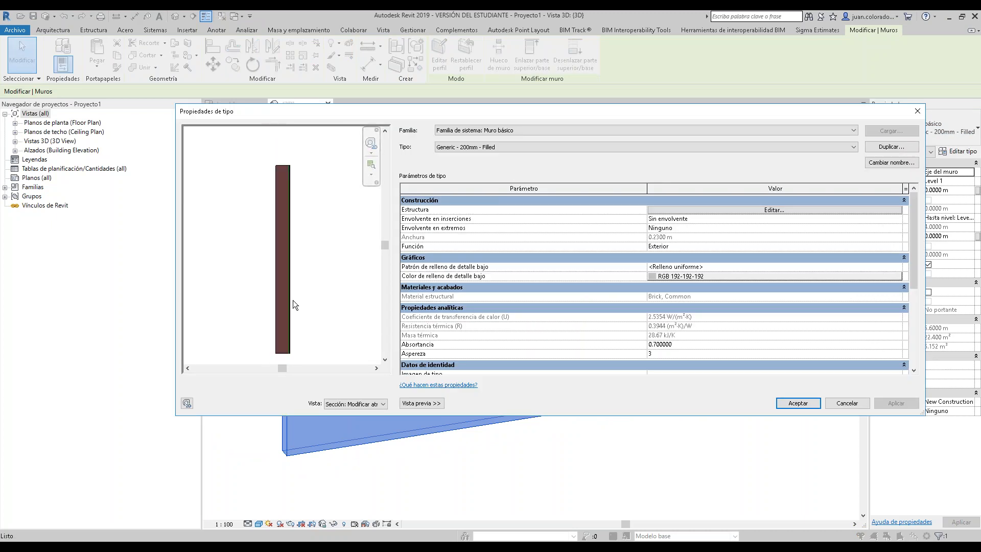
pyautogui.scroll(5, 290, 173)
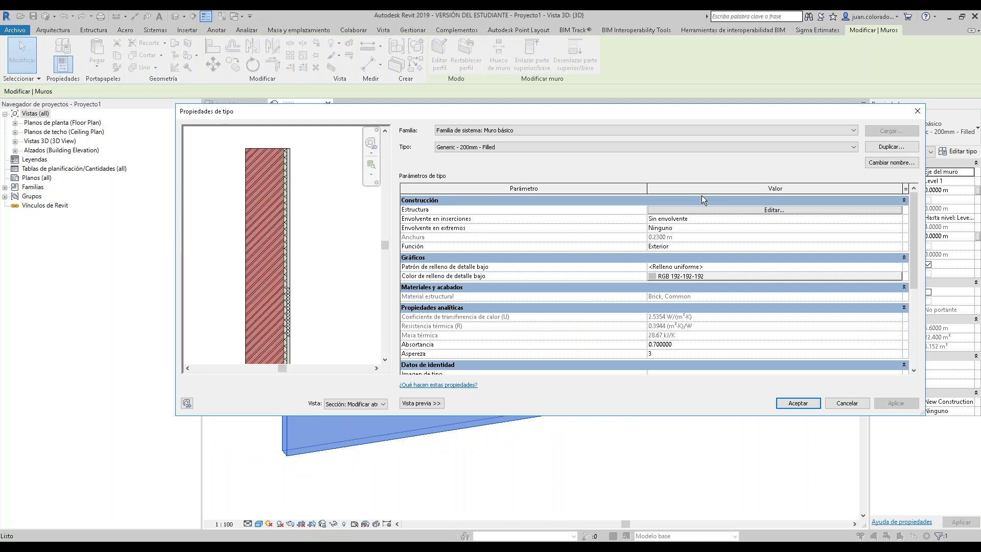
pyautogui.click(760, 200)
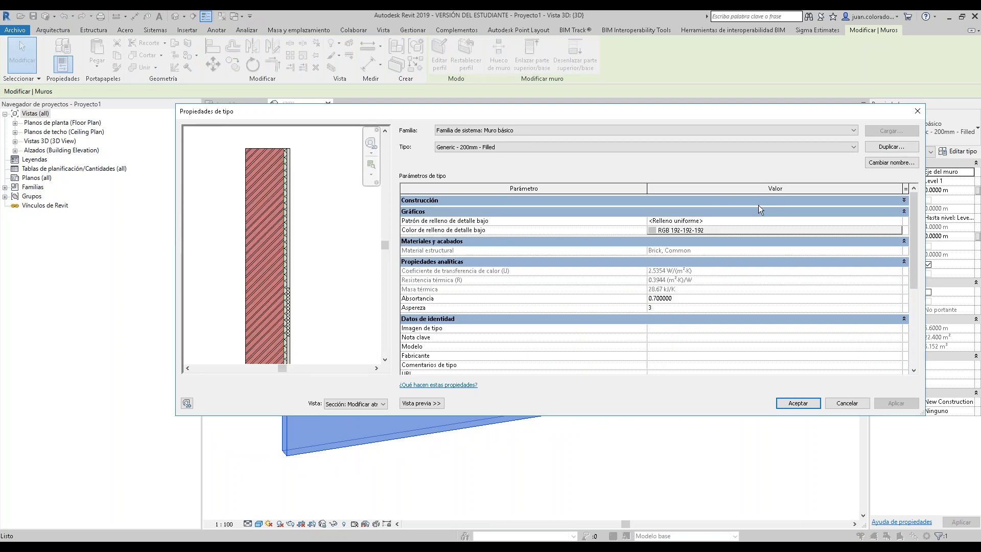
pyautogui.click(758, 202)
pyautogui.click(763, 208)
pyautogui.click(762, 208)
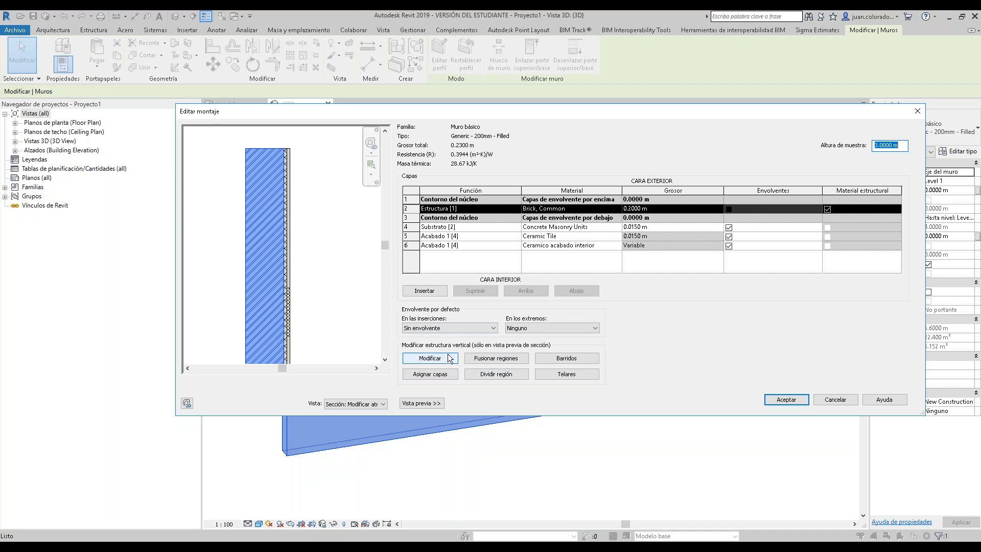
# - Try to set the ceramic finish layer's thickness above the band to 0 in the section preview
pyautogui.click(430, 359)
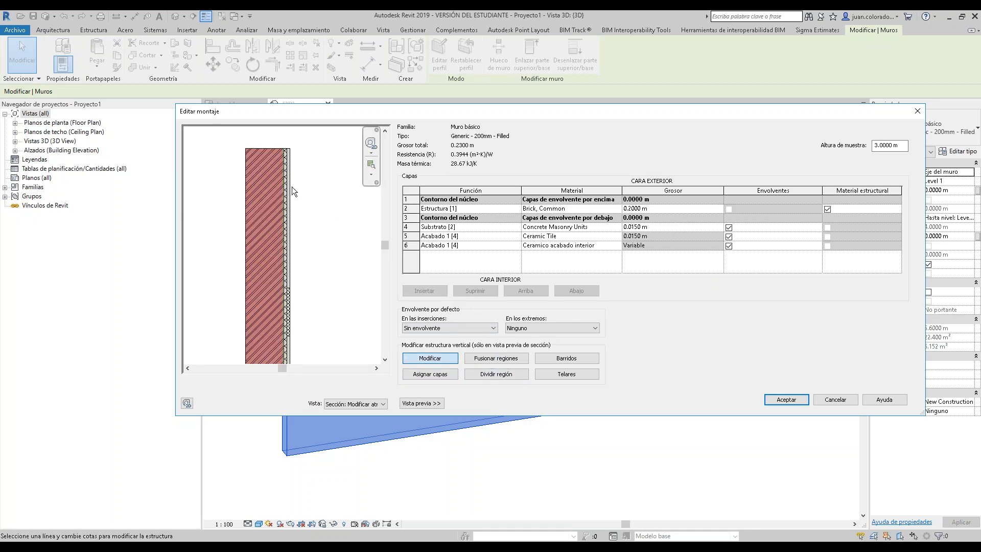
pyautogui.scroll(5, 291, 169)
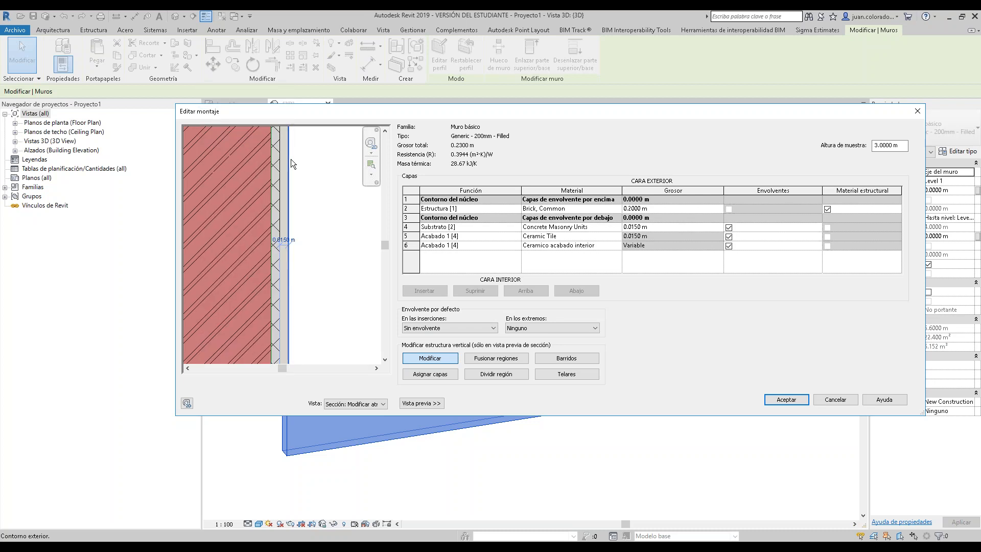
pyautogui.scroll(-1, 290, 160)
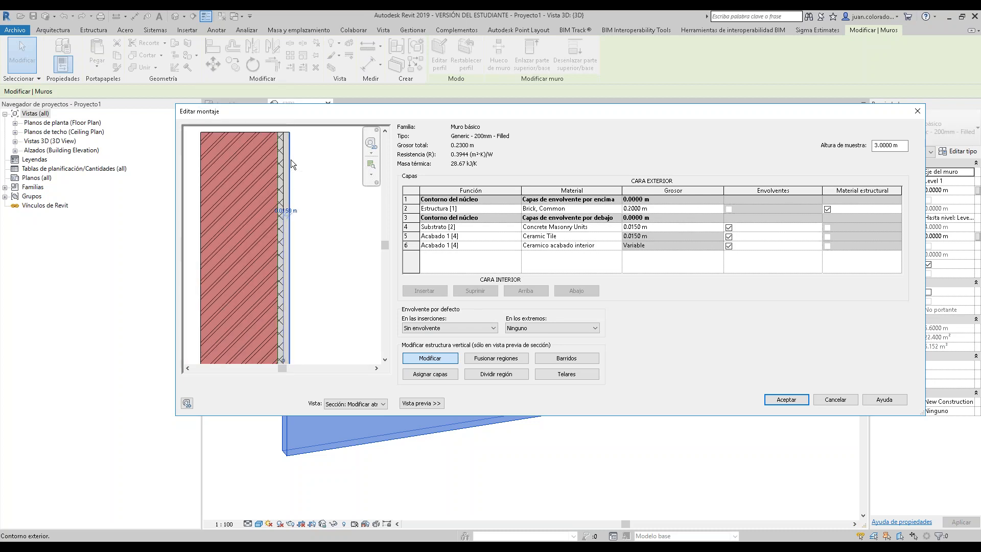
pyautogui.click(286, 210)
pyautogui.write('0')
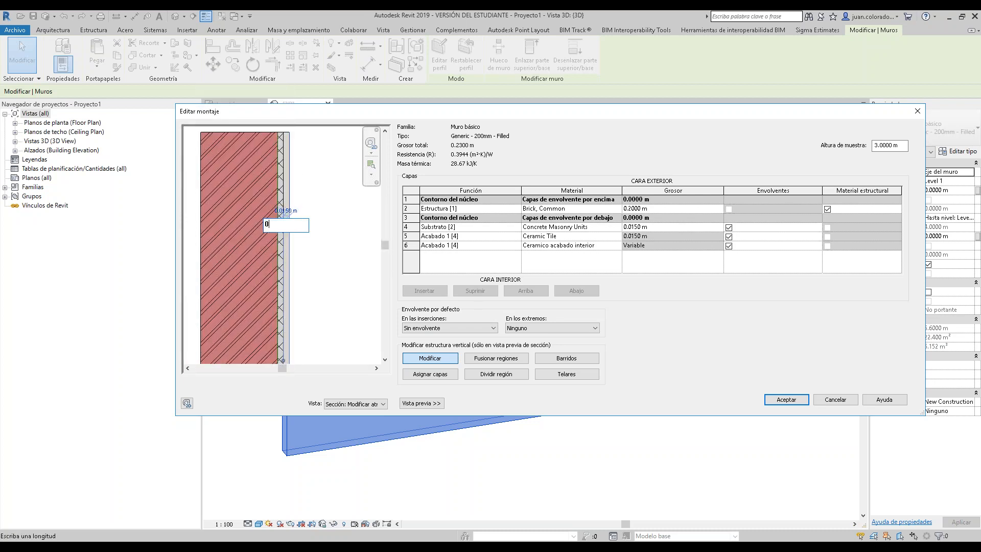
pyautogui.click(351, 228)
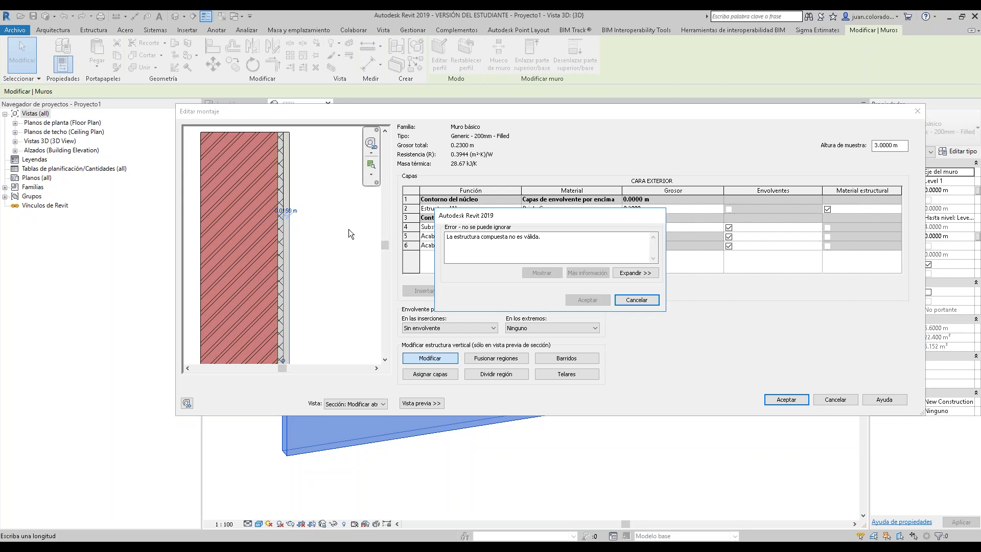
pyautogui.click(637, 300)
# - Examine the substrate, finish and tile band boundaries along the wall's height in the section preview
pyautogui.scroll(-4, 305, 213)
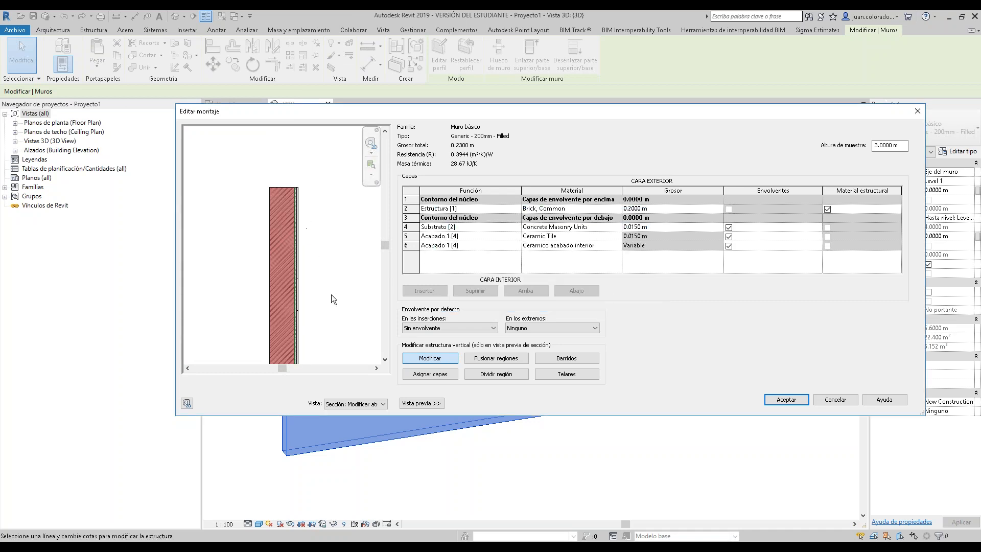
pyautogui.moveTo(390, 246); pyautogui.dragTo(387, 262)
pyautogui.scroll(4, 298, 174)
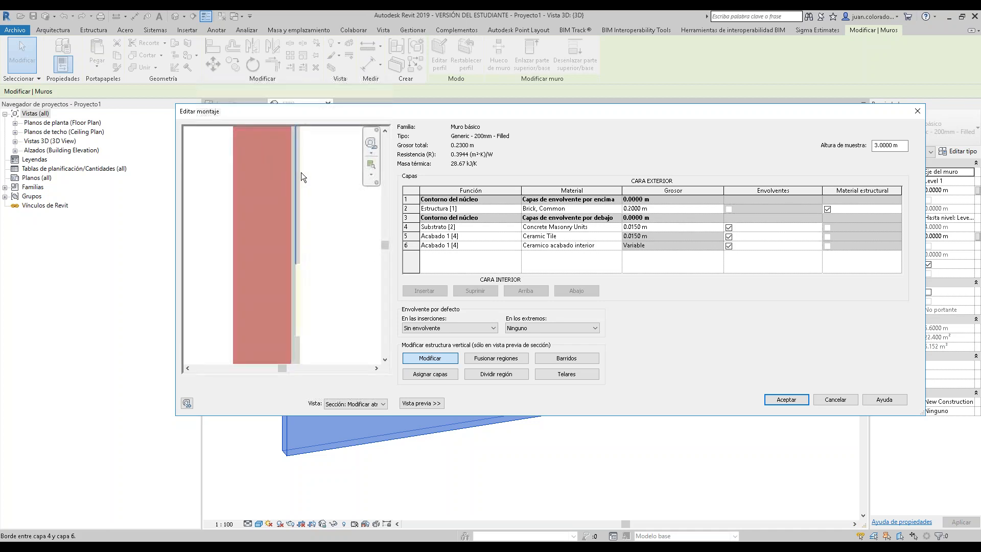
pyautogui.scroll(-3, 334, 250)
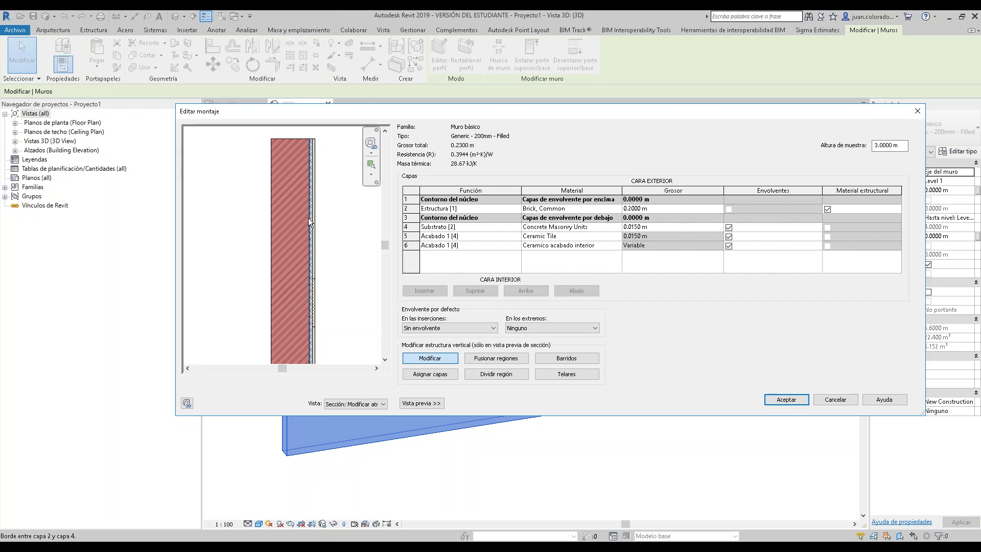
pyautogui.scroll(5, 321, 175)
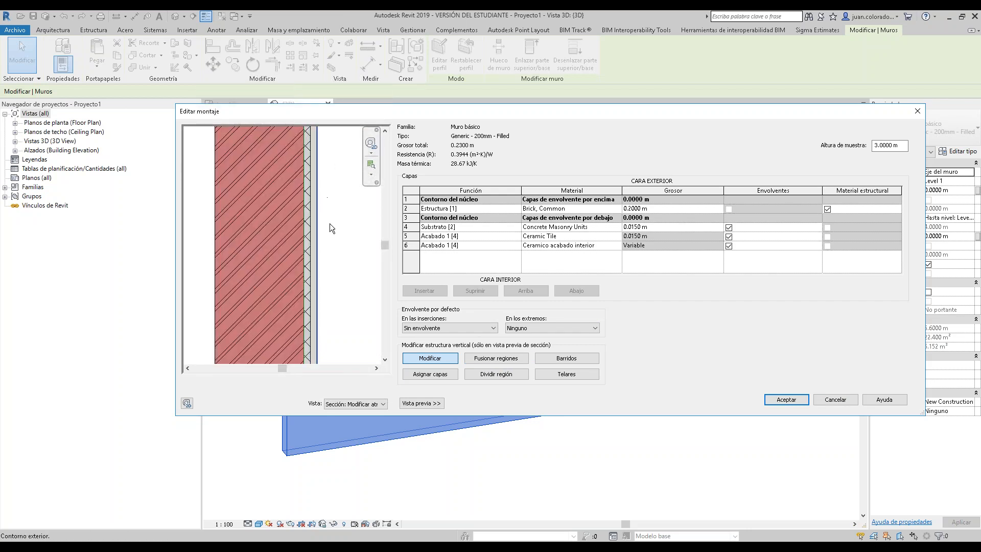
pyautogui.moveTo(385, 246)
pyautogui.mouseDown()
pyautogui.moveTo(387, 226)
pyautogui.moveTo(388, 263)
pyautogui.mouseUp()
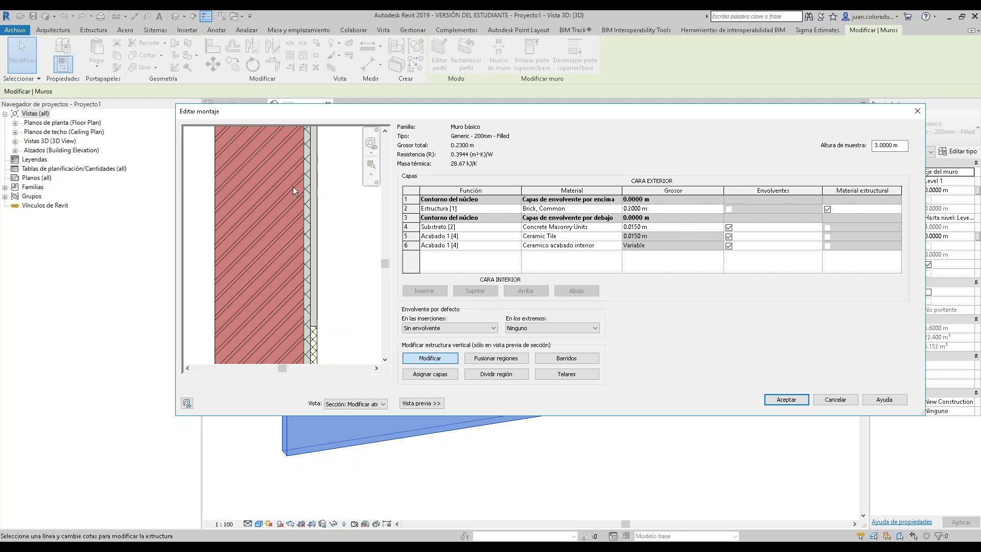
pyautogui.moveTo(388, 267)
pyautogui.mouseDown()
pyautogui.moveTo(386, 222)
pyautogui.moveTo(384, 235)
pyautogui.mouseUp()
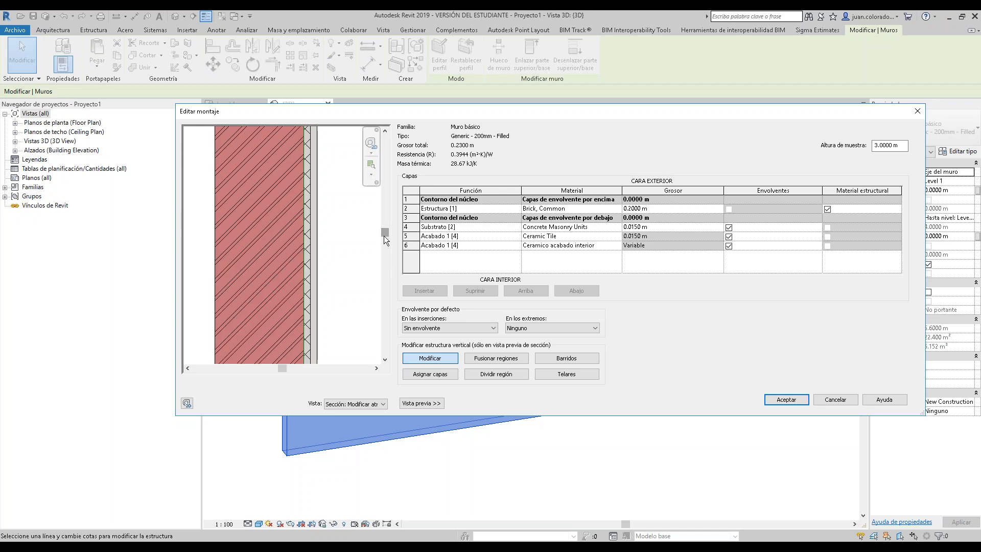
# - View the wall sweeps settings (Barridos de muro) without adding any, and leave the assembly without saving
pyautogui.click(583, 358)
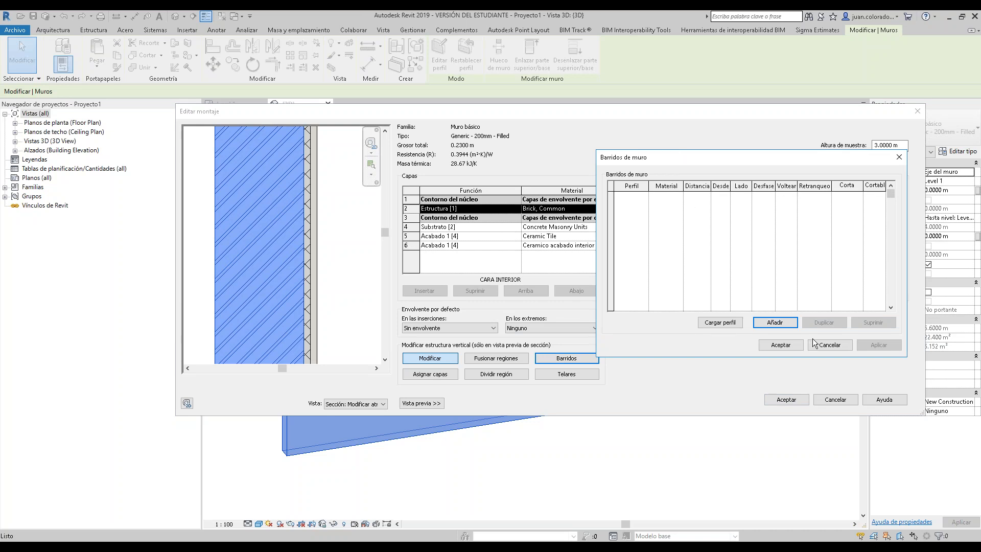
pyautogui.click(829, 345)
pyautogui.click(836, 400)
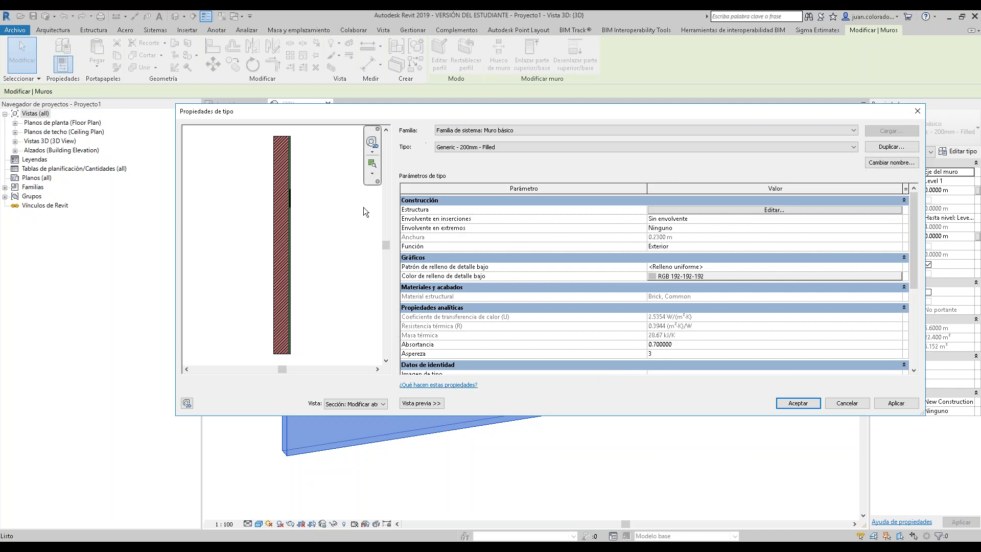
# - Examine the ceramic tile band against the substrate in the type properties section preview
pyautogui.scroll(4, 302, 168)
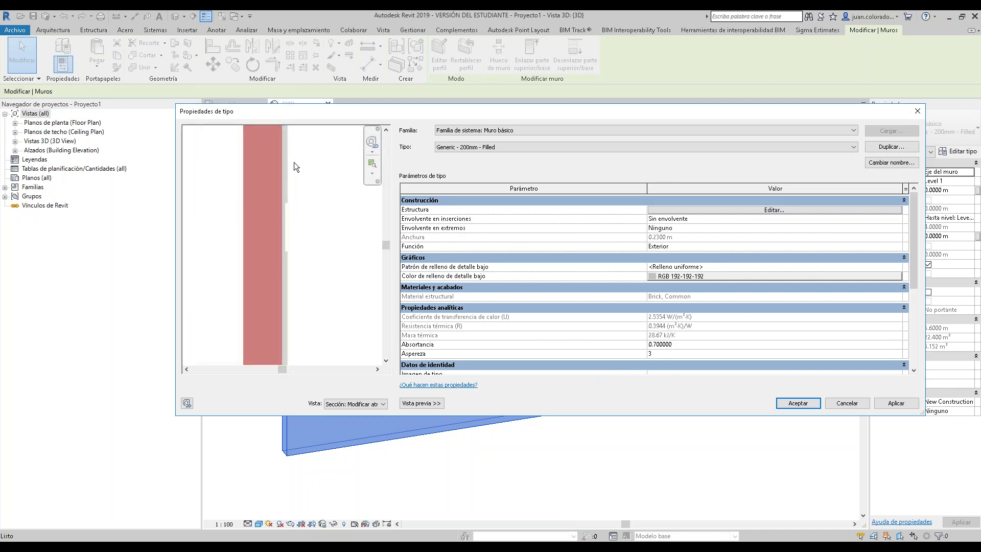
pyautogui.scroll(-2, 294, 161)
pyautogui.scroll(2, 284, 209)
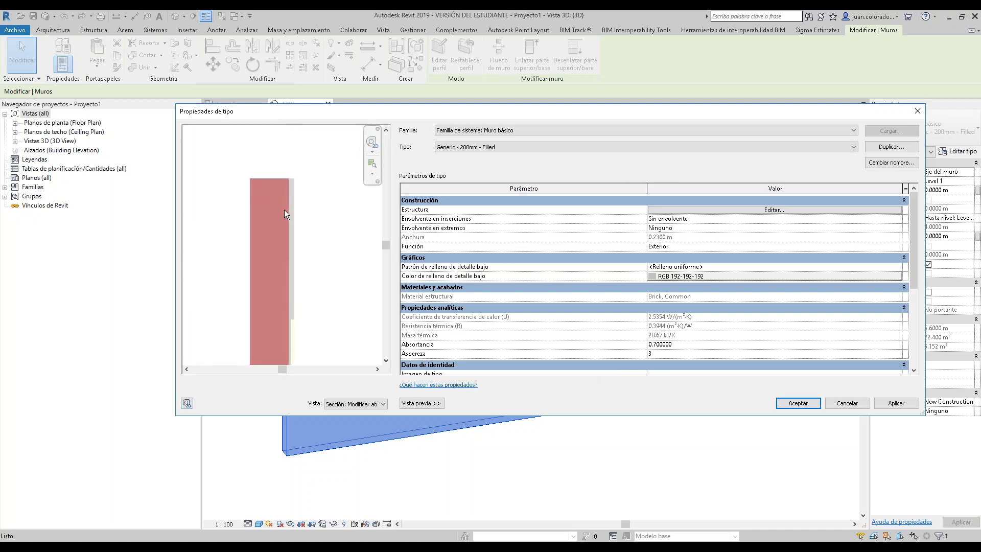
pyautogui.moveTo(313, 227); pyautogui.dragTo(313, 175, button='middle')
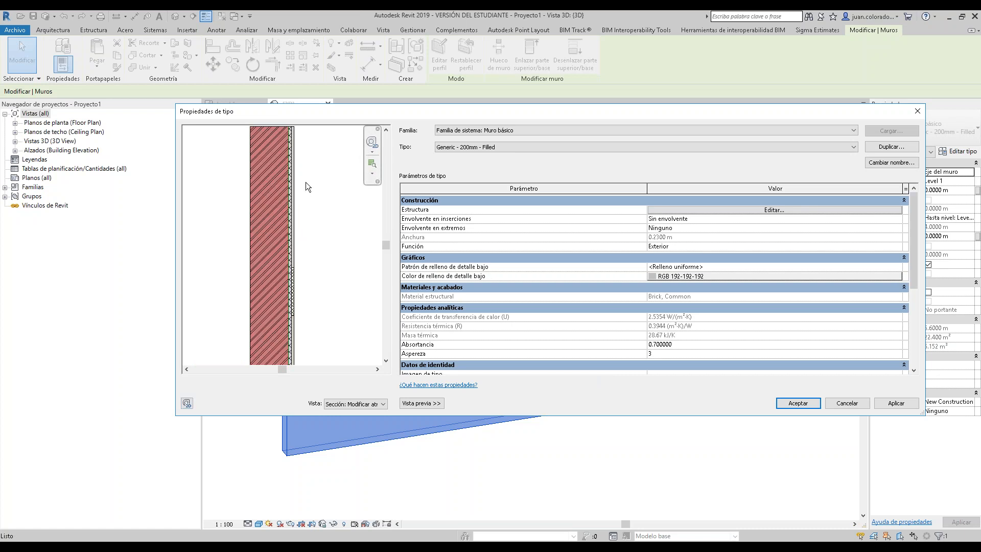
pyautogui.scroll(3, 302, 254)
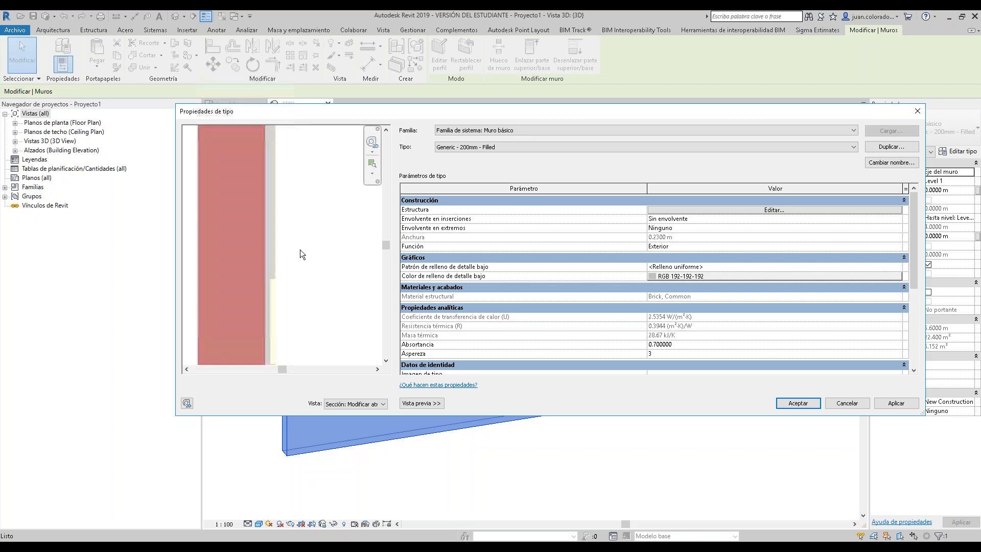
pyautogui.moveTo(271, 292)
pyautogui.mouseDown(button='middle')
pyautogui.moveTo(304, 195)
pyautogui.moveTo(296, 250)
pyautogui.mouseUp(button='middle')
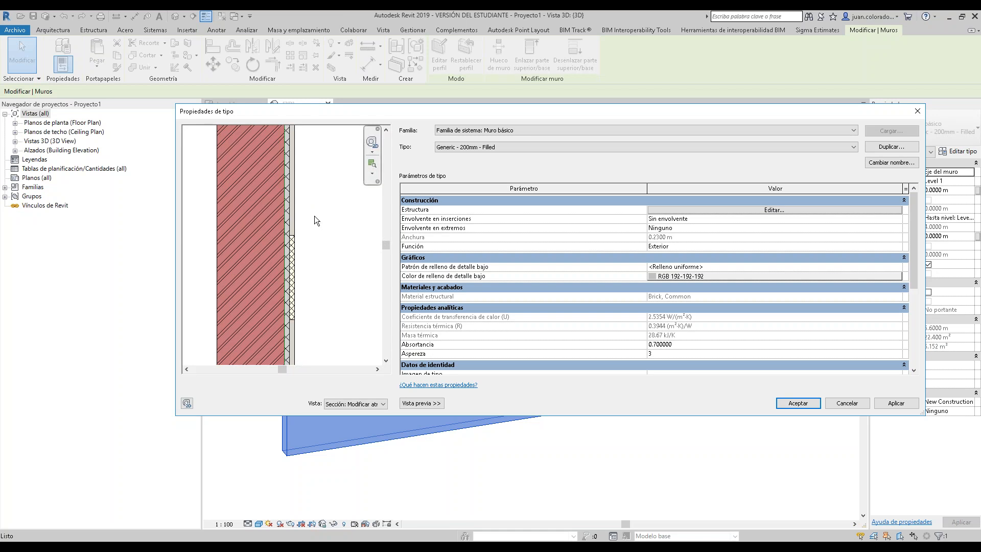
# - Inspect the ceramic tile band in the section preview and accept the wall's type properties
pyautogui.scroll(3, 314, 220)
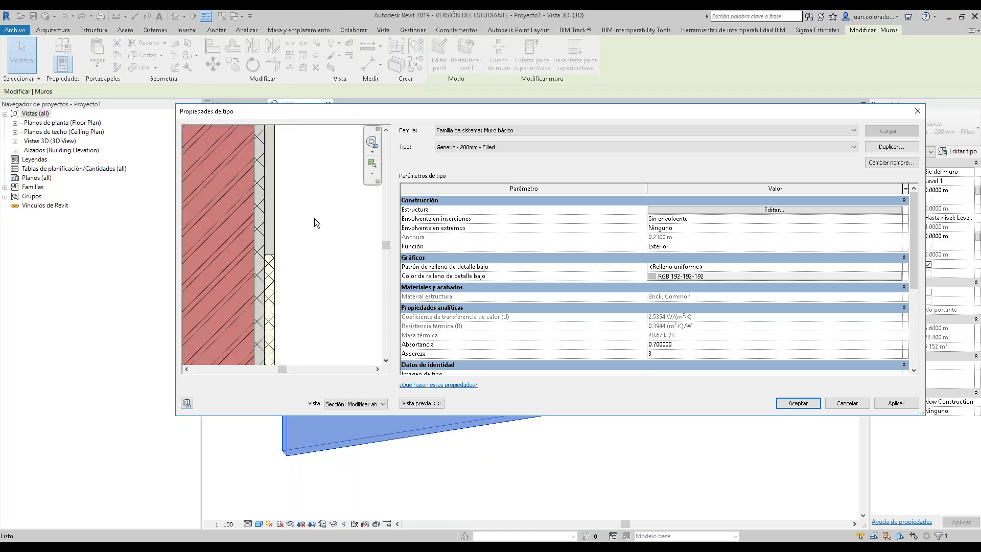
pyautogui.scroll(-3, 314, 220)
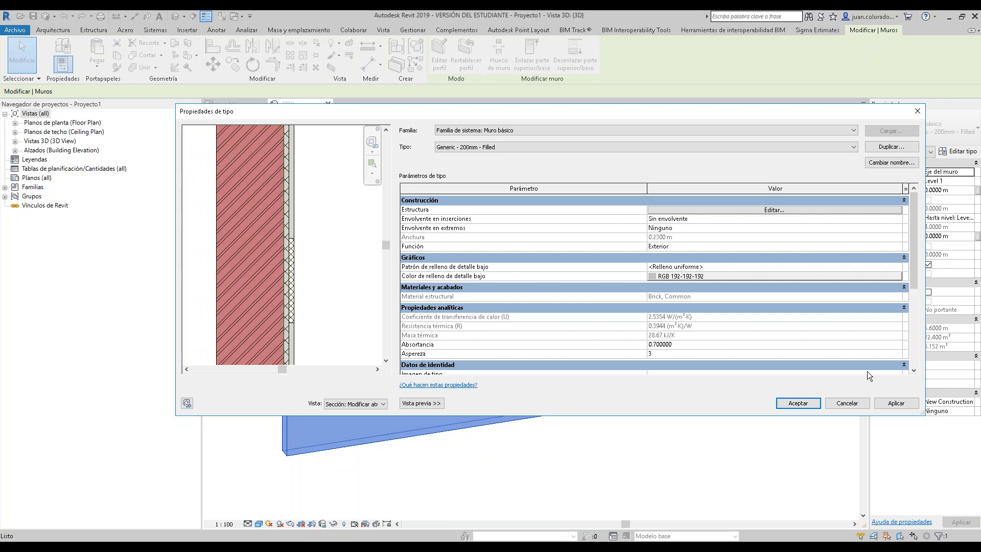
pyautogui.click(798, 403)
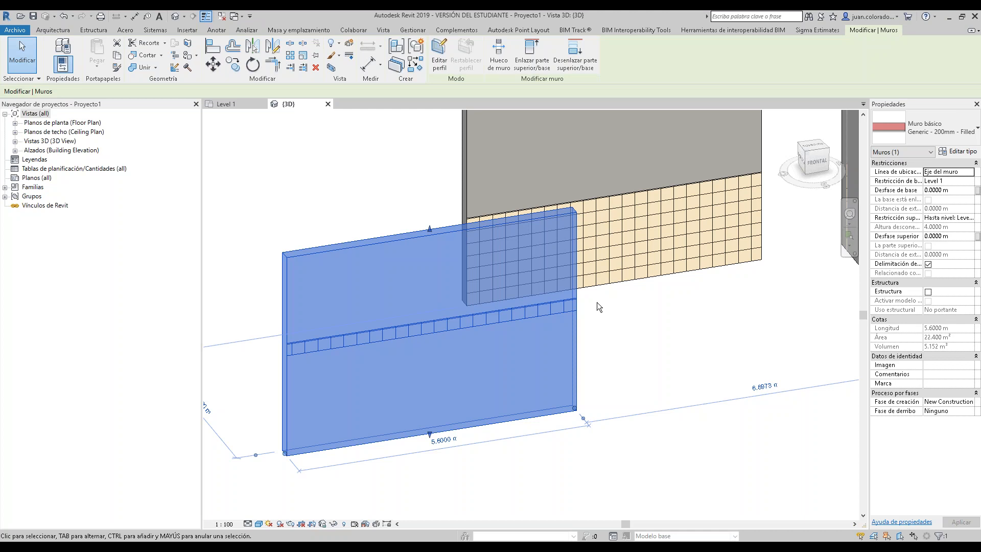
# - Try marking the wall as structural, review its structural usage options (Uso estructural), and clear the structural setting again
pyautogui.click(929, 292)
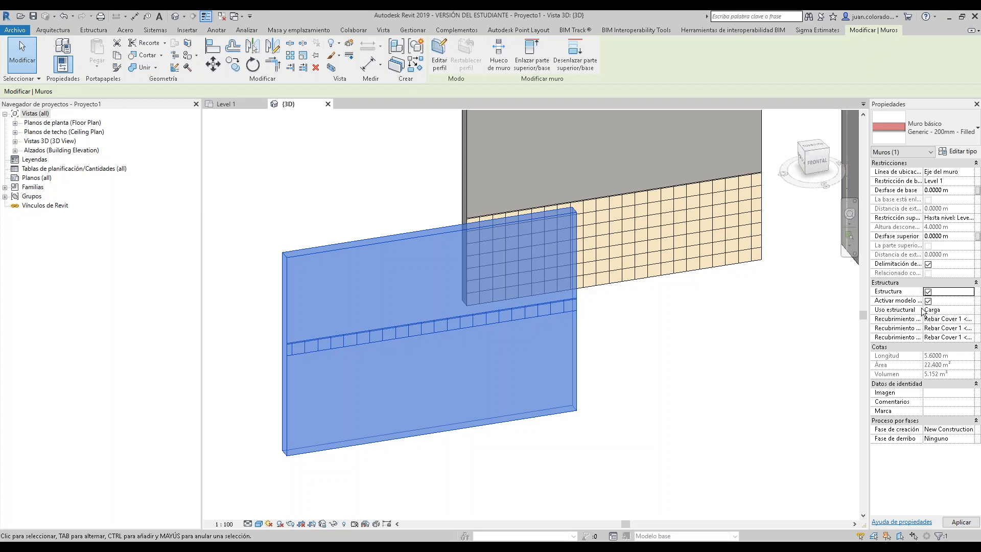
pyautogui.moveTo(900, 322)
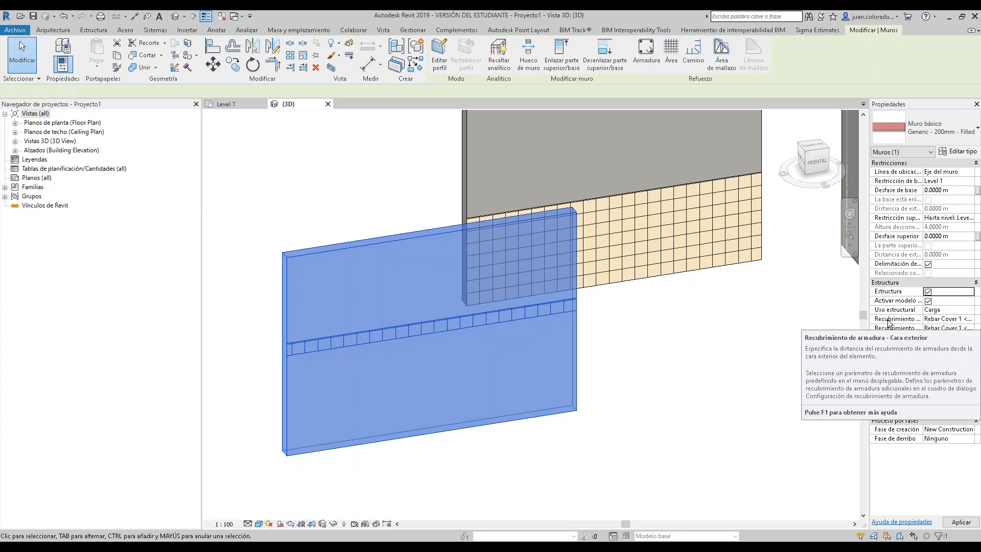
pyautogui.click(946, 312)
pyautogui.click(969, 309)
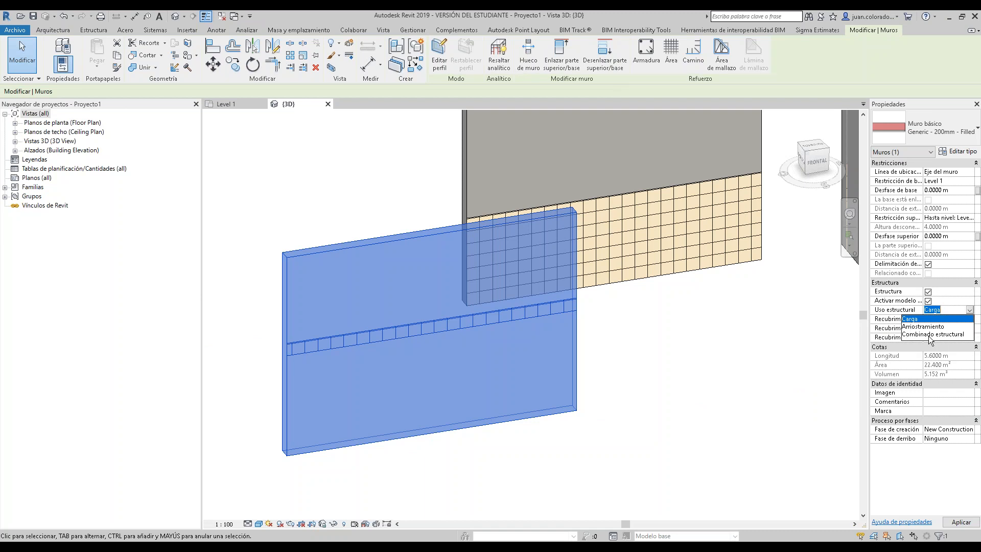
pyautogui.click(779, 331)
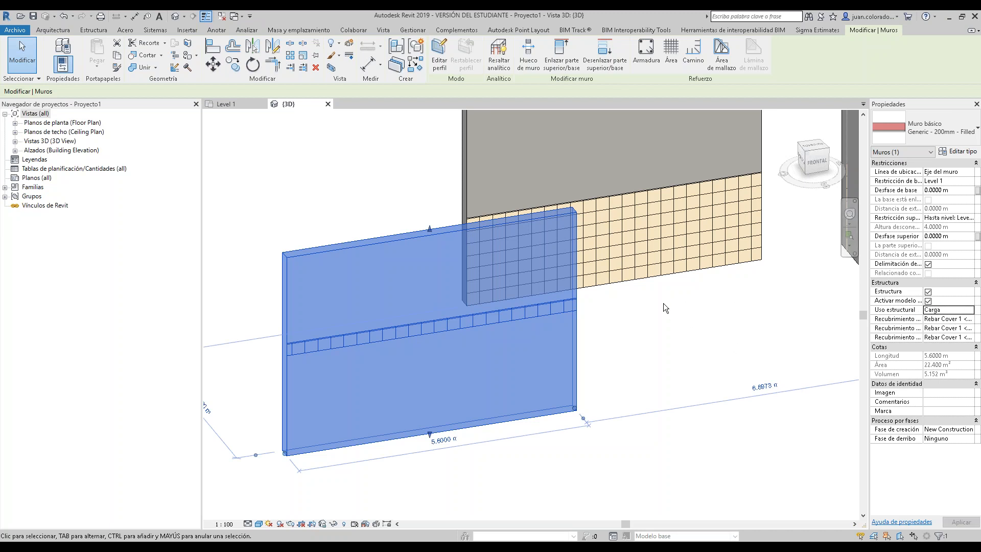
pyautogui.click(928, 292)
pyautogui.click(929, 292)
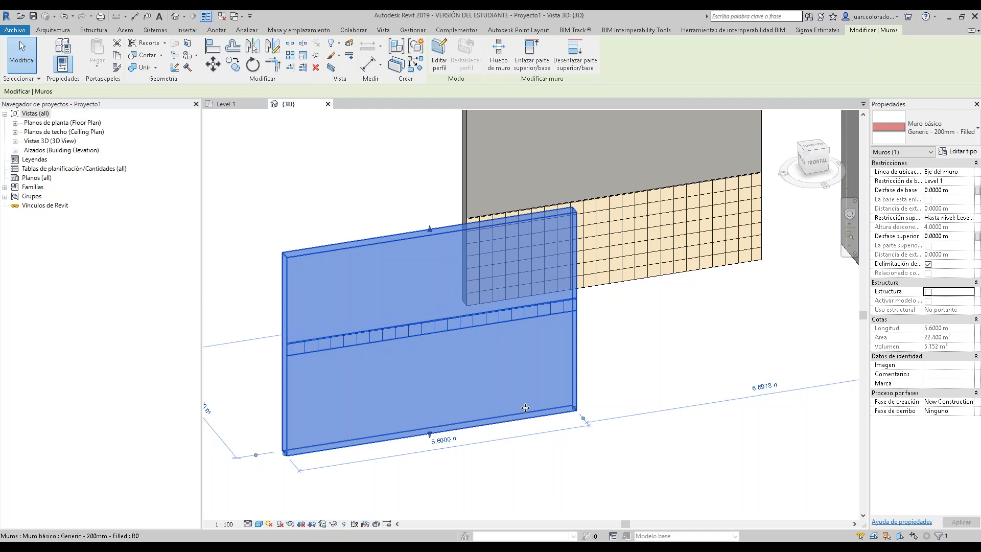
# - Review the available levels for the wall's top and base constraints without changing them, and deselect the wall
pyautogui.click(970, 219)
pyautogui.click(970, 219)
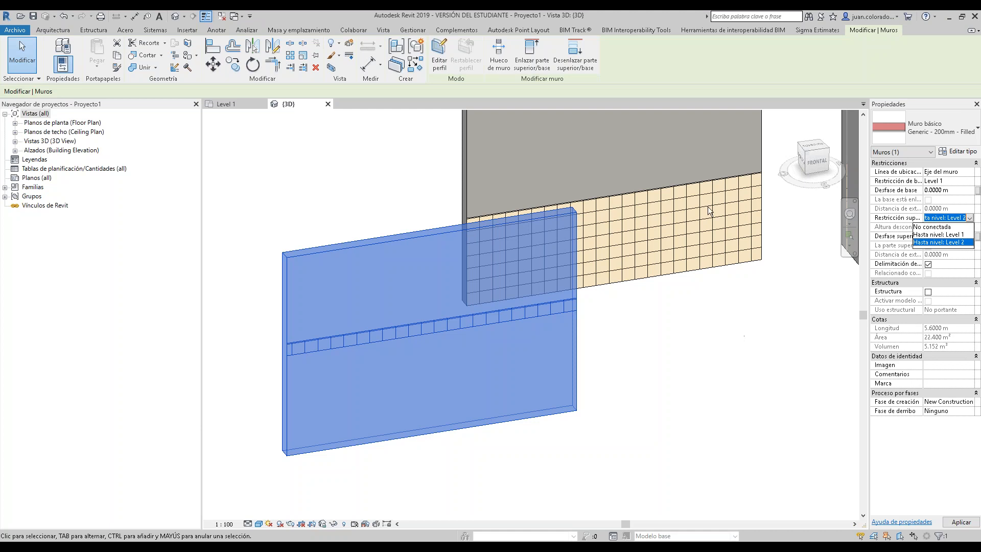
pyautogui.click(969, 182)
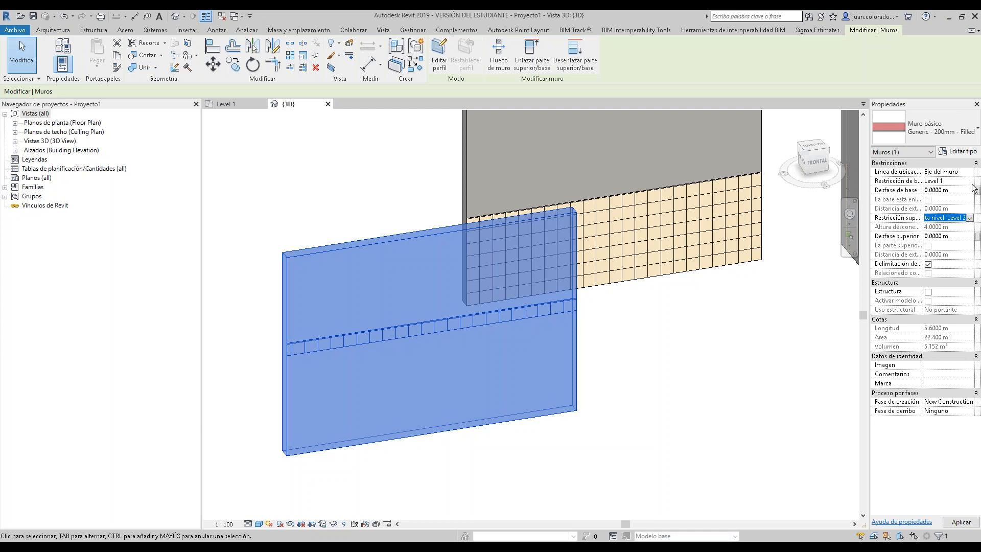
pyautogui.click(969, 181)
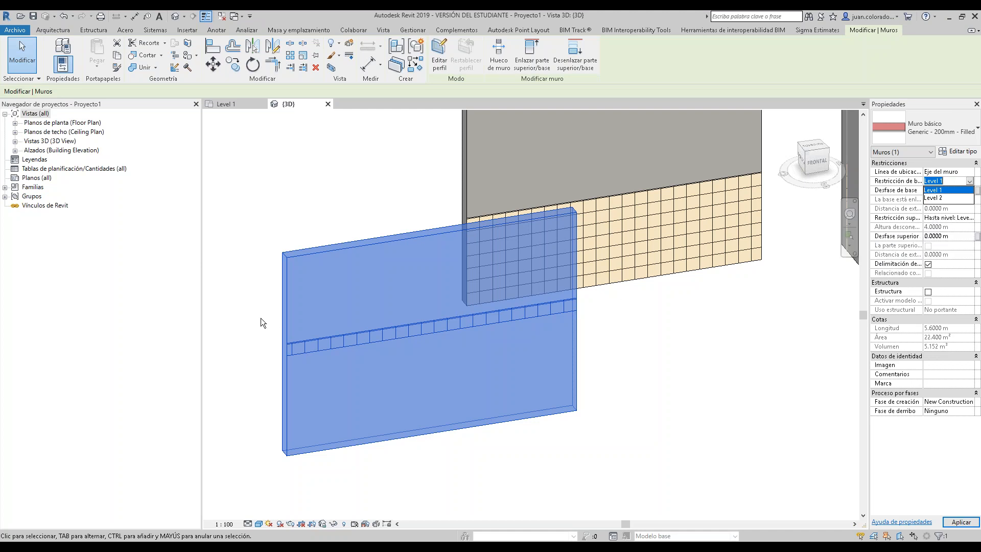
pyautogui.click(229, 350)
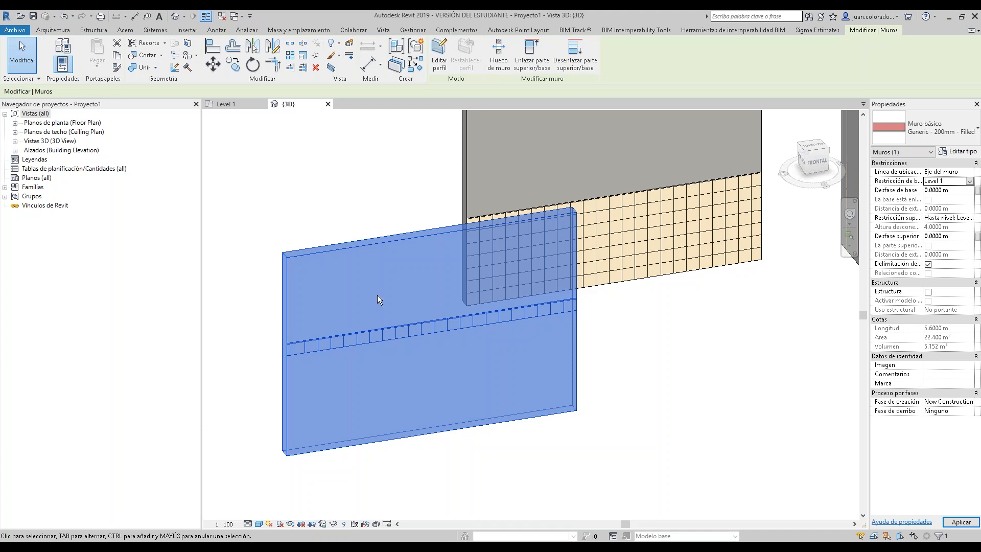
pyautogui.click(616, 377)
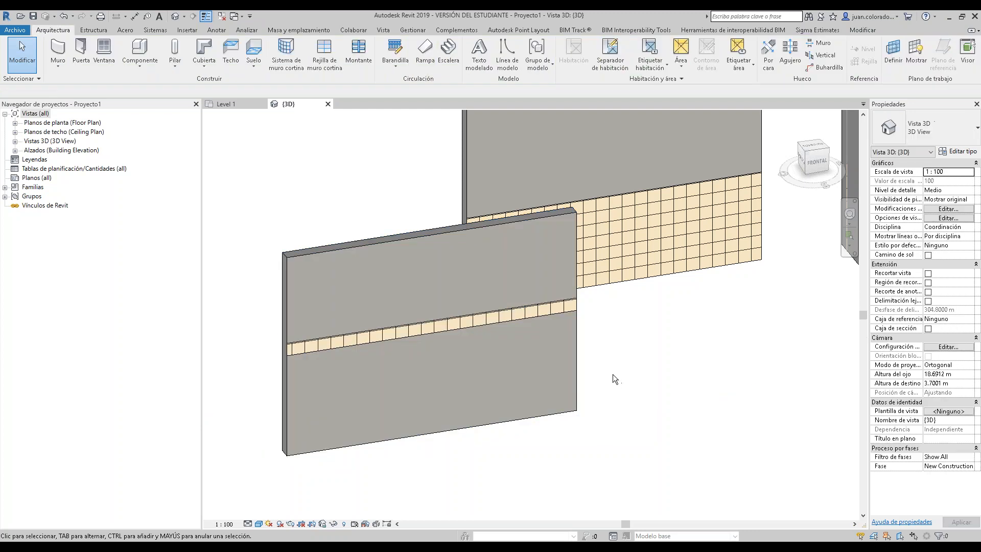
# - Examine the identity data and keynote field of the Brick, Common material in the tile-banded wall's structure layer, and close the material browser
pyautogui.click(553, 320)
pyautogui.click(964, 152)
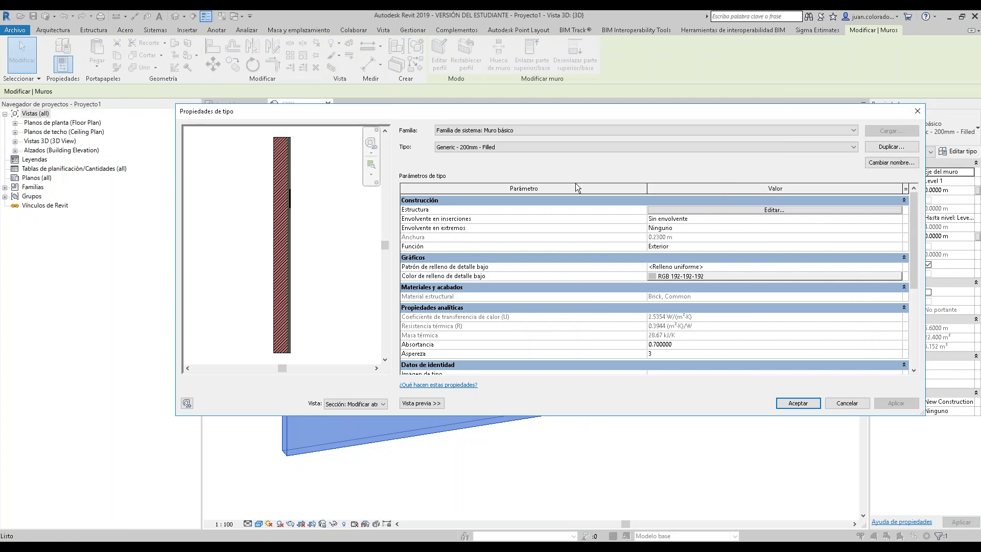
pyautogui.click(782, 209)
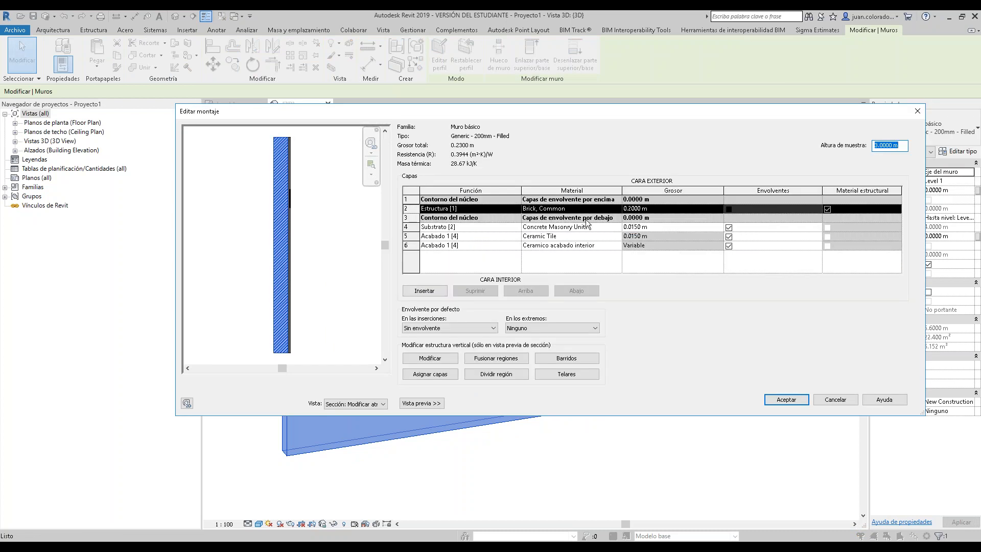
pyautogui.click(593, 209)
pyautogui.click(619, 209)
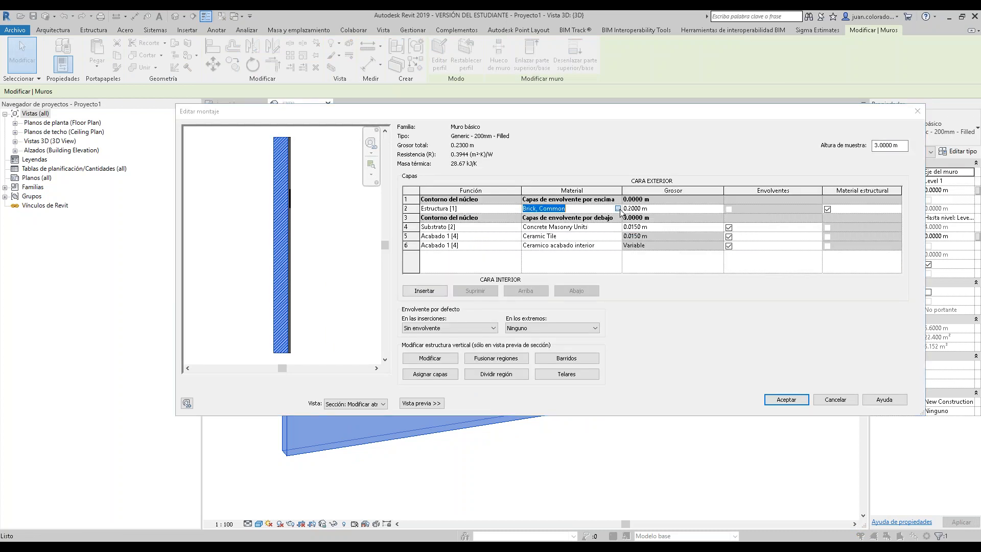
pyautogui.click(410, 97)
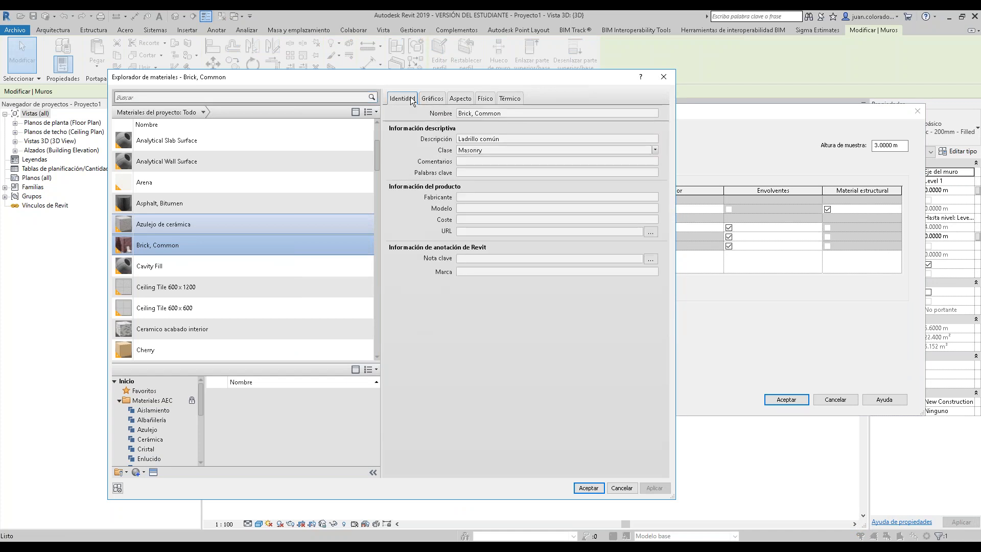
pyautogui.click(496, 259)
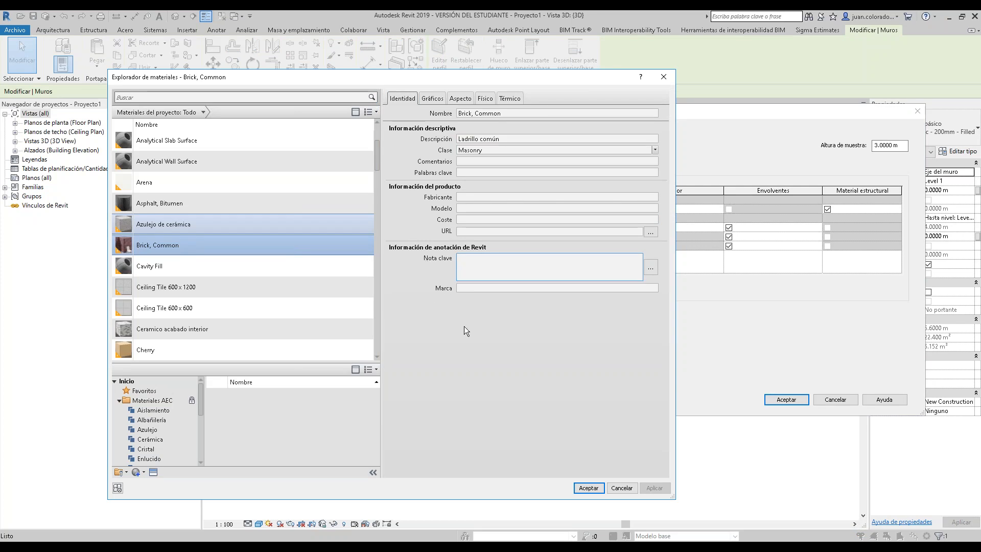
pyautogui.click(589, 488)
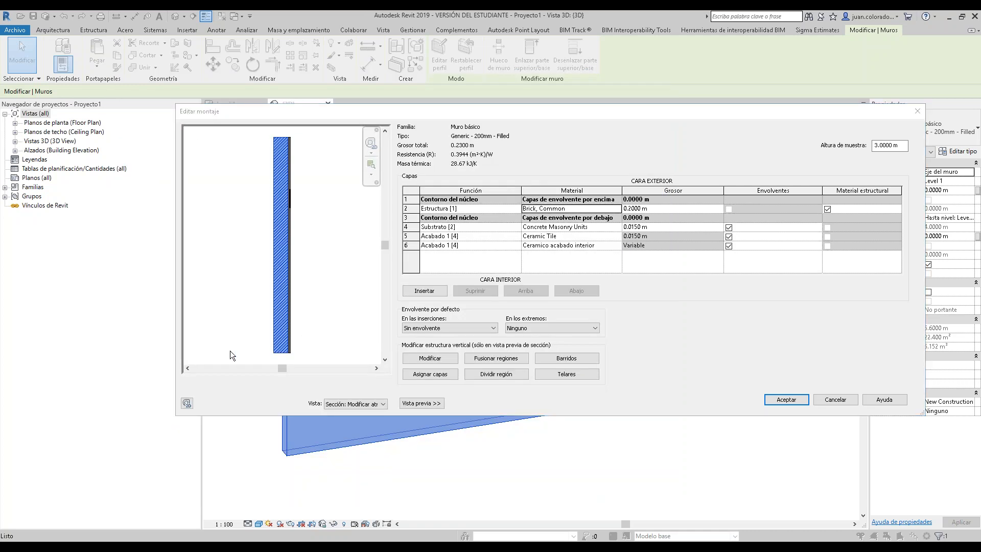